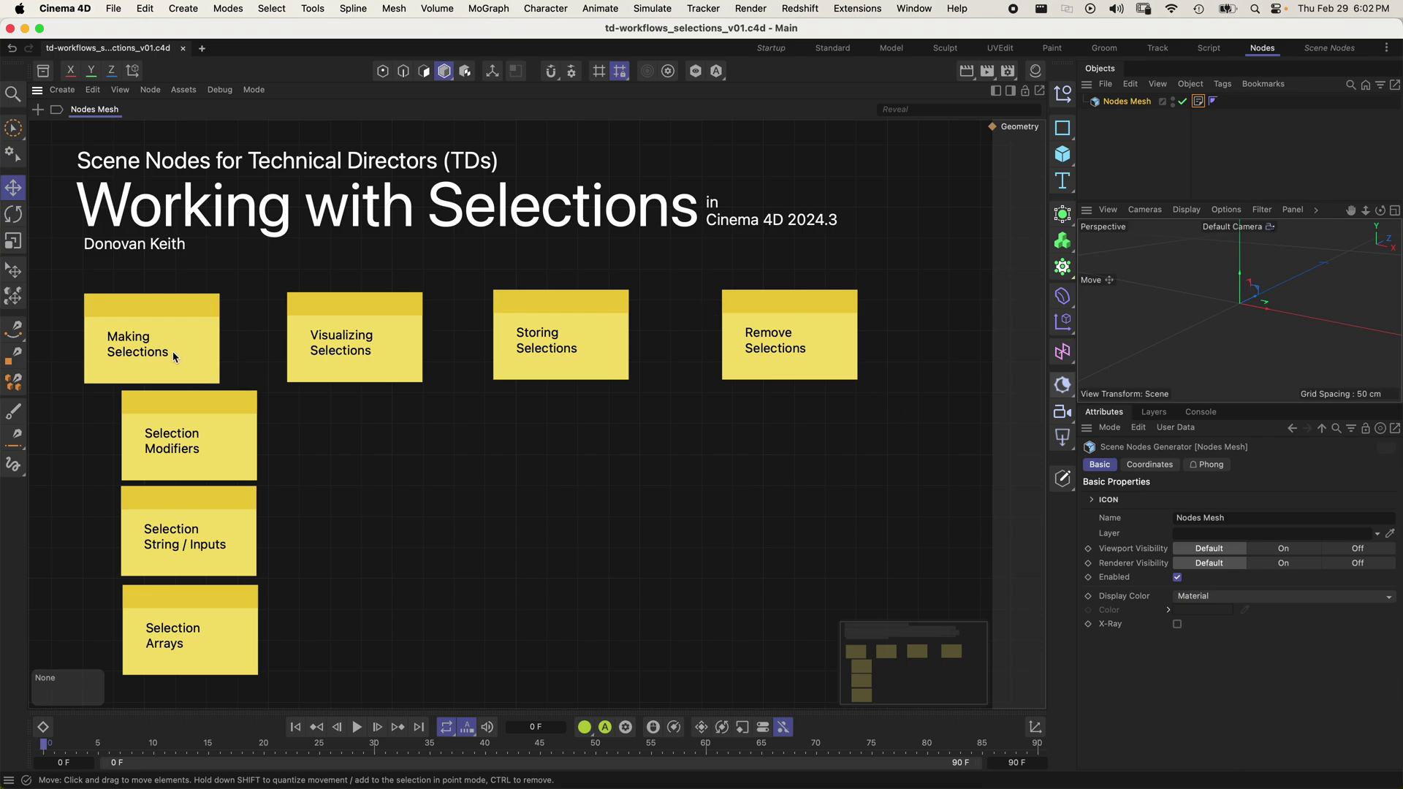
- Even out the spacing of the Making, Visualizing, Storing and Remove Selections notes in the upper row of the graph
{"action": "mouse_move", "coordinate": [172, 351]}
{"action": "left_mouse_down"}
{"action": "mouse_move", "coordinate": [173, 327]}
{"action": "mouse_move", "coordinate": [179, 352]}
{"action": "left_mouse_up"}
{"action": "left_click_drag", "start_coordinate": [375, 358], "coordinate": [385, 355]}
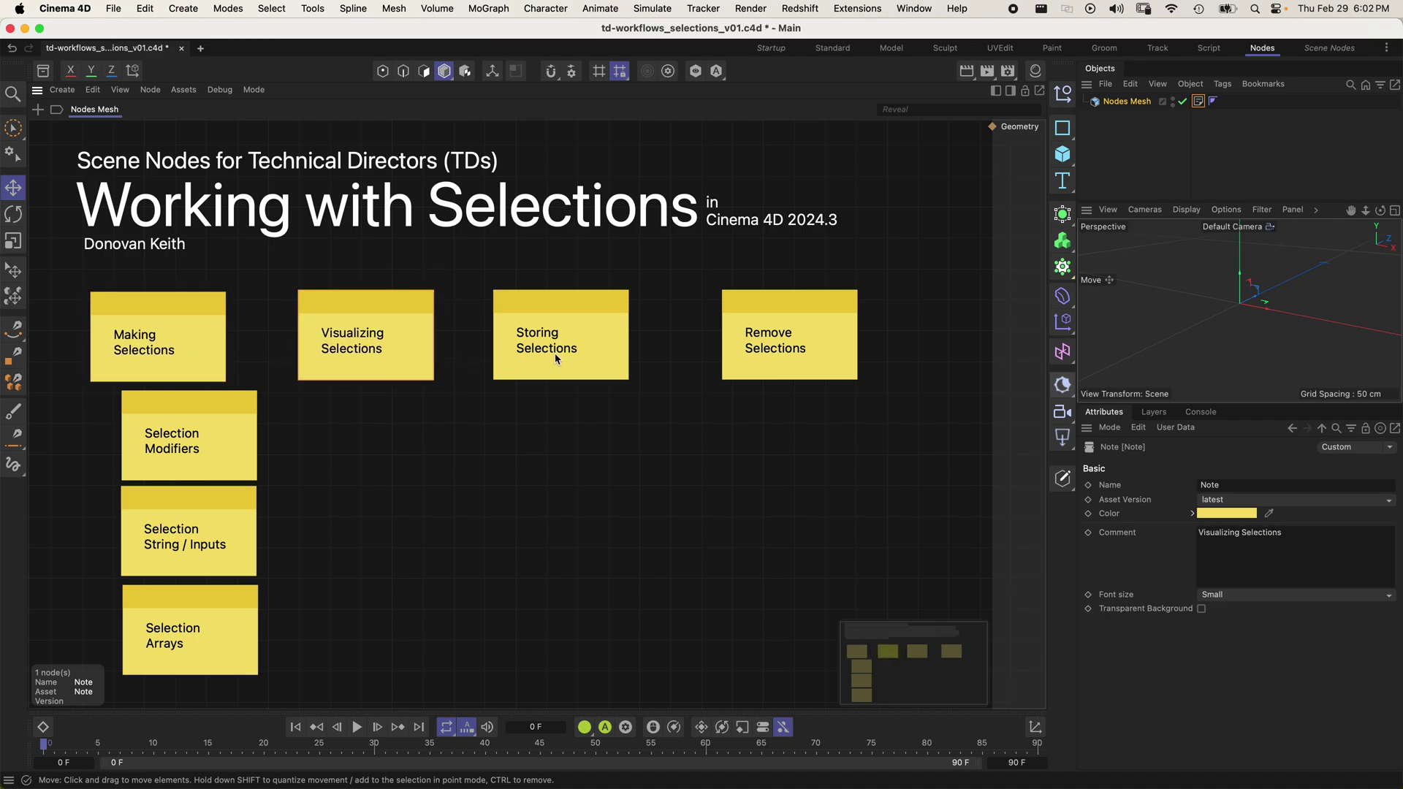
{"action": "left_click_drag", "start_coordinate": [556, 358], "coordinate": [581, 359]}
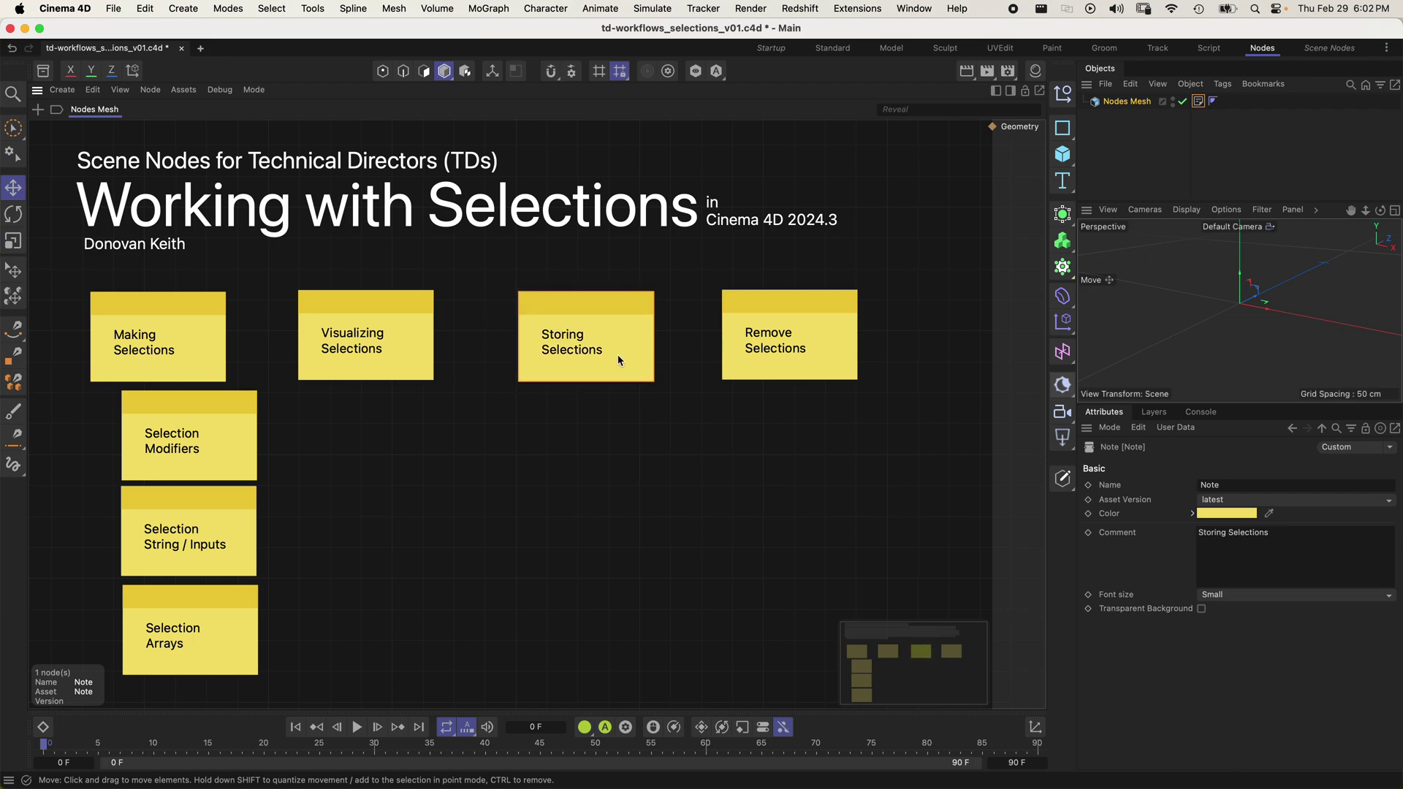
{"action": "left_click", "coordinate": [768, 365]}
{"action": "left_click_drag", "start_coordinate": [804, 361], "coordinate": [807, 367]}
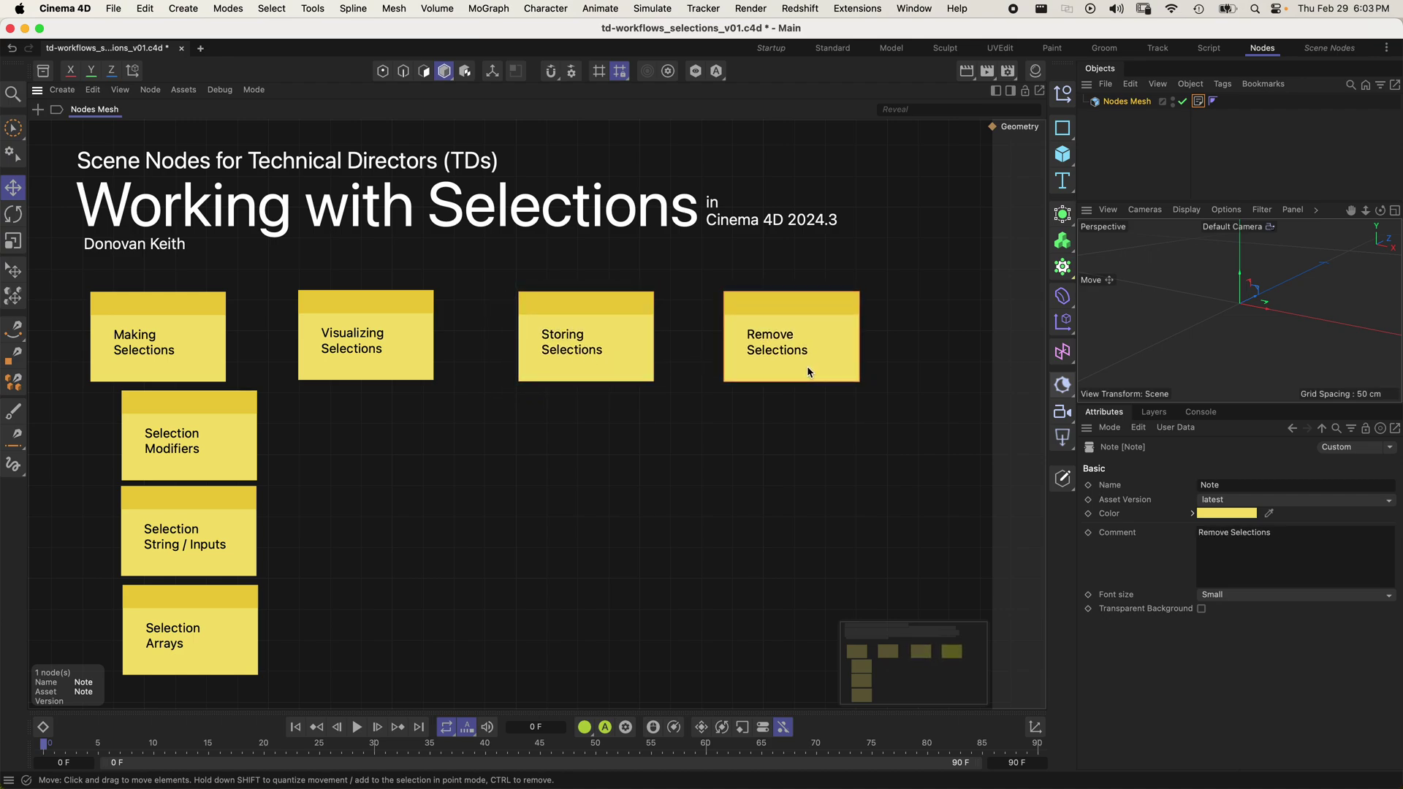
{"action": "left_click", "coordinate": [369, 460]}
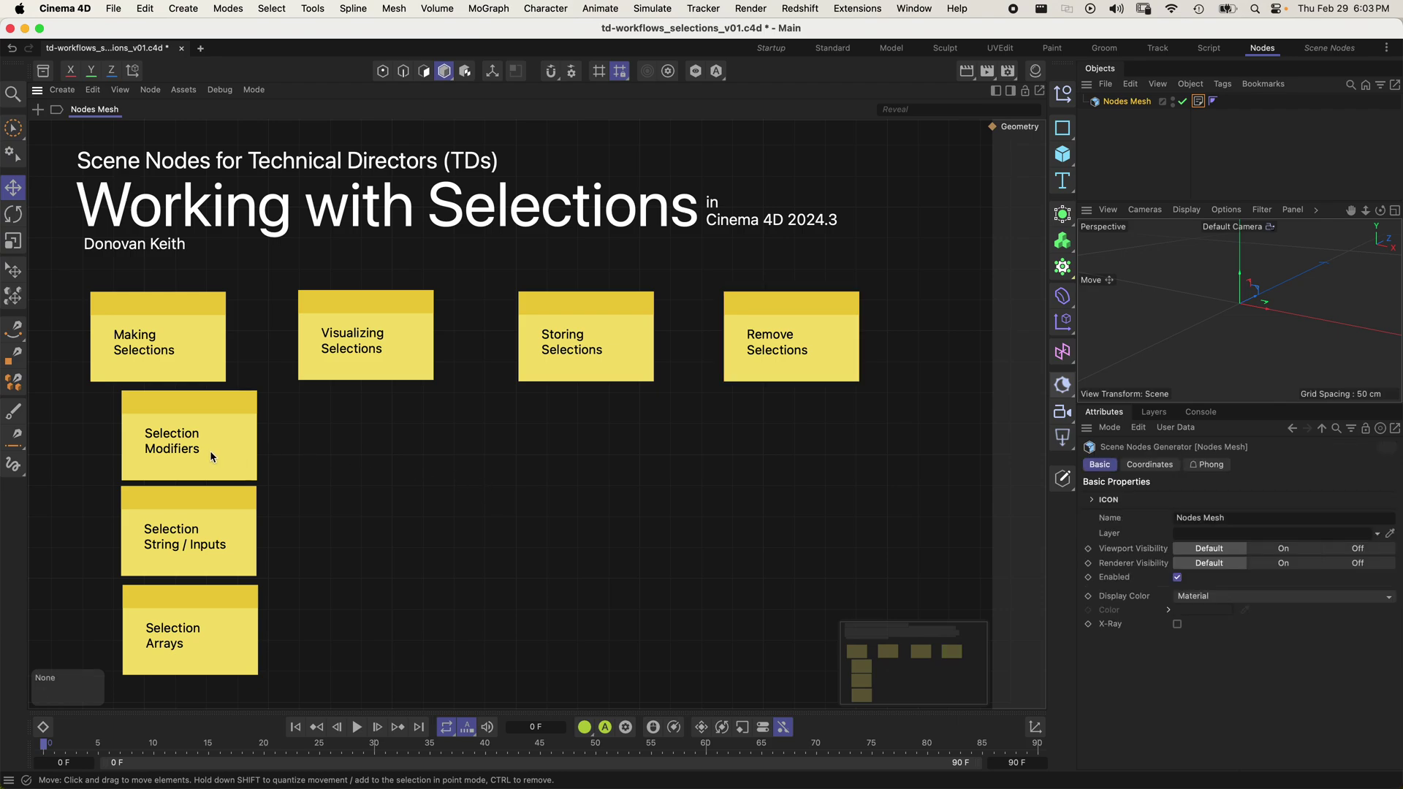
{"action": "left_click", "coordinate": [174, 457]}
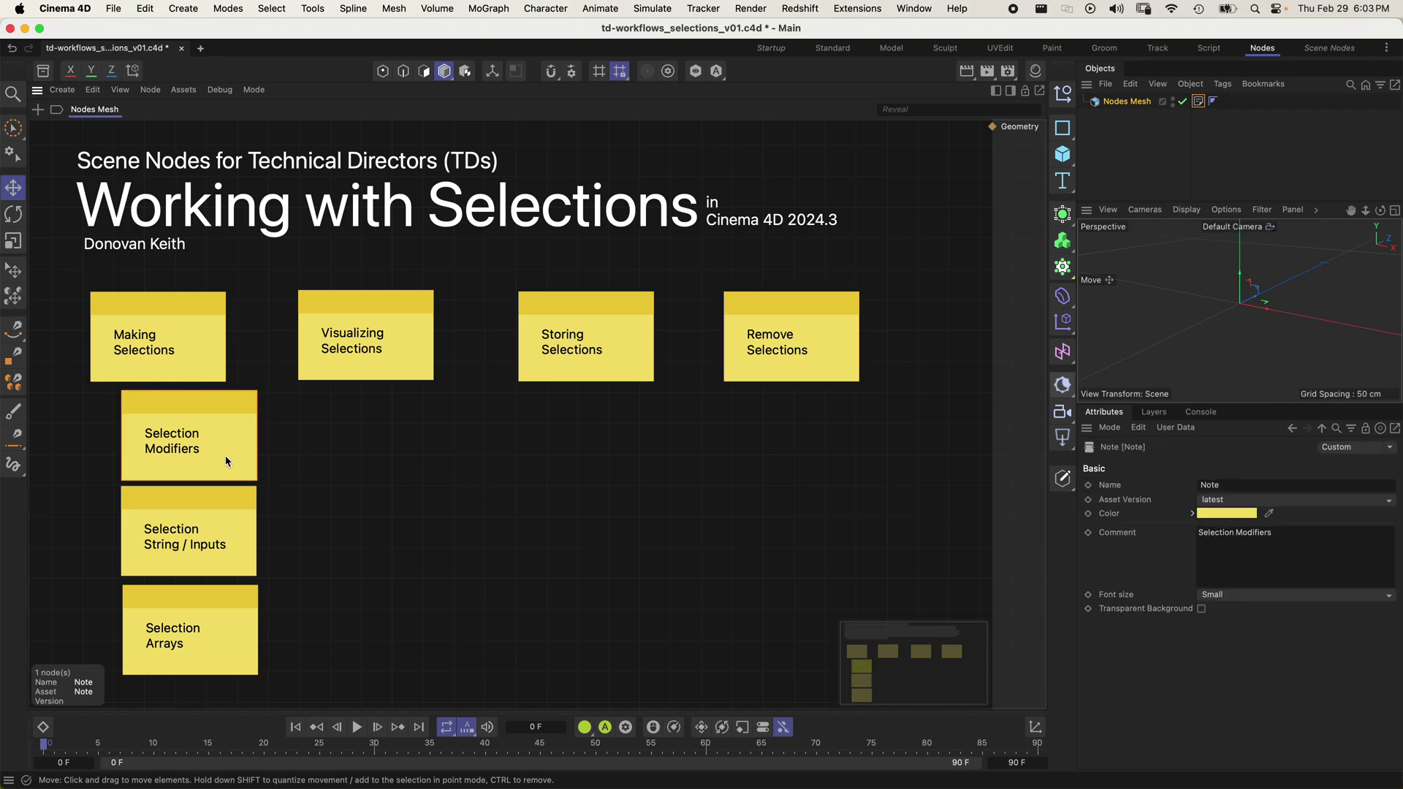
{"action": "left_click", "coordinate": [198, 506]}
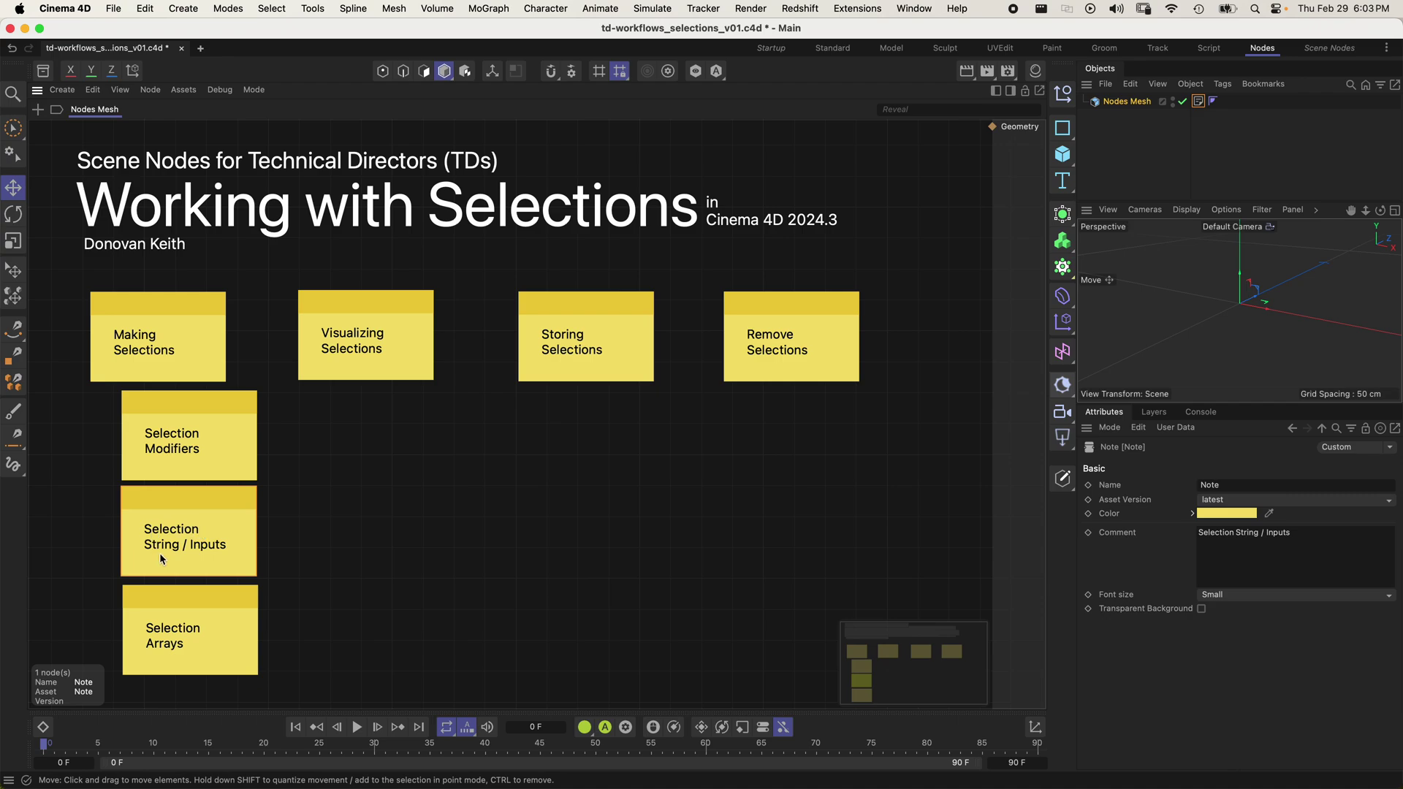
{"action": "left_click", "coordinate": [178, 628]}
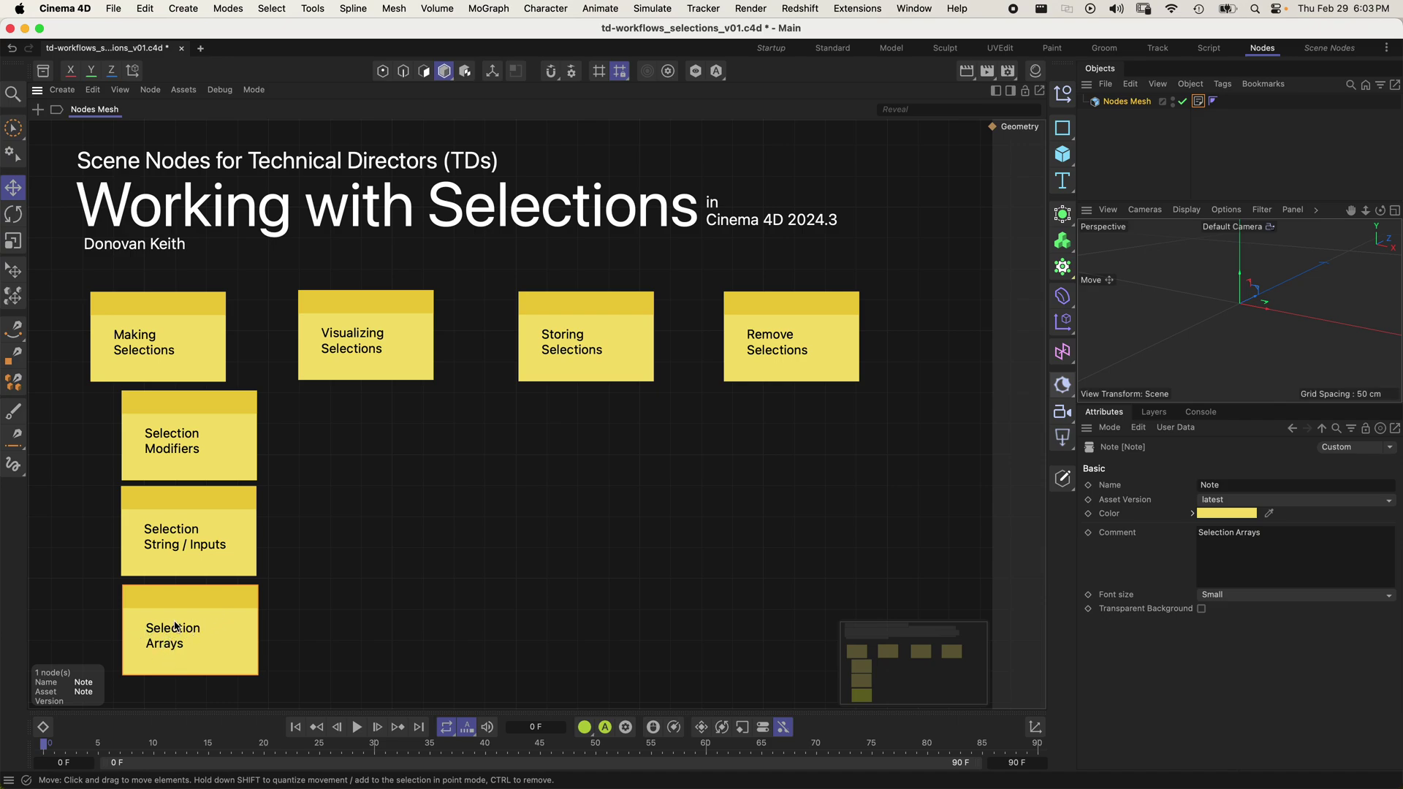
{"action": "left_click", "coordinate": [426, 525]}
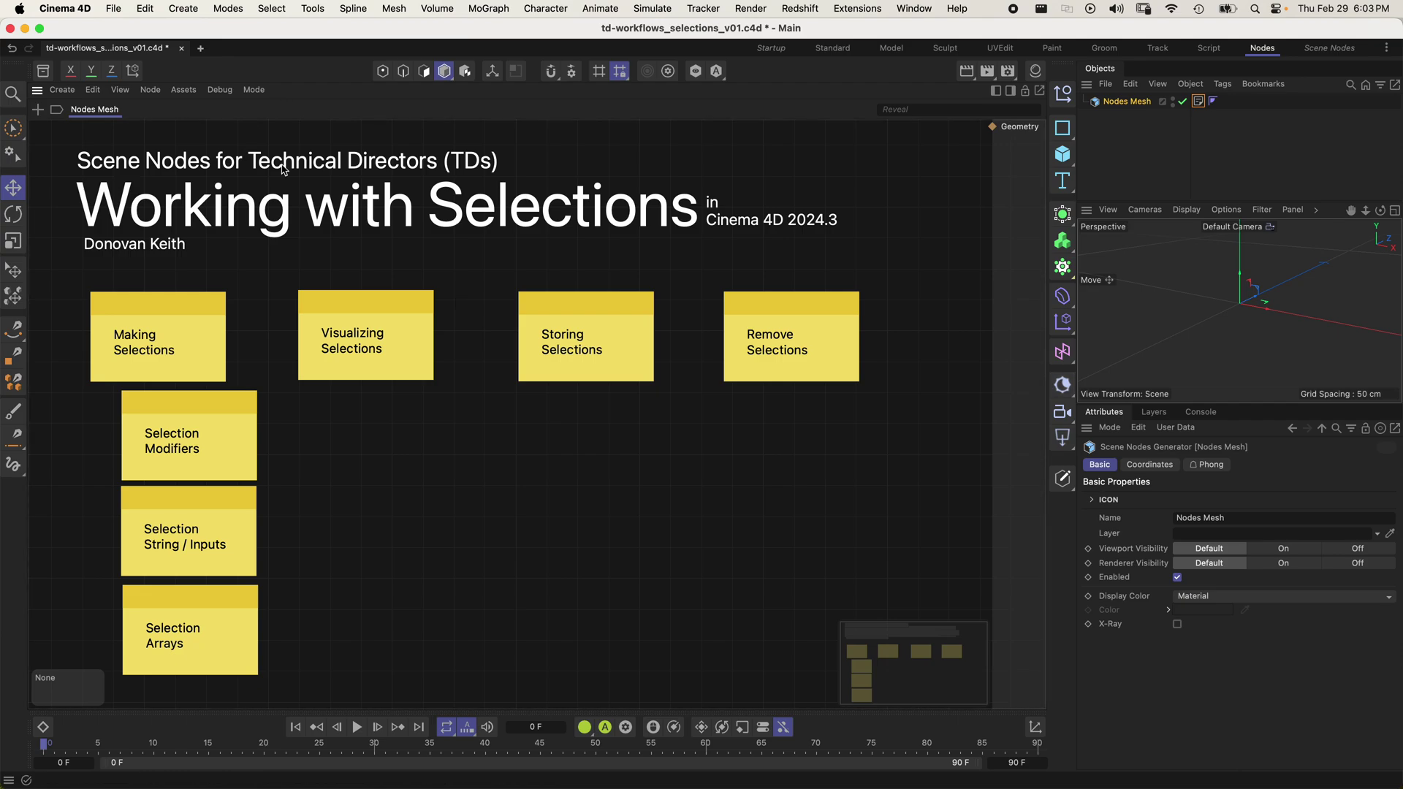
- Add a Cube node to the empty area of the Nodes Mesh graph
{"action": "double_click", "coordinate": [453, 485]}
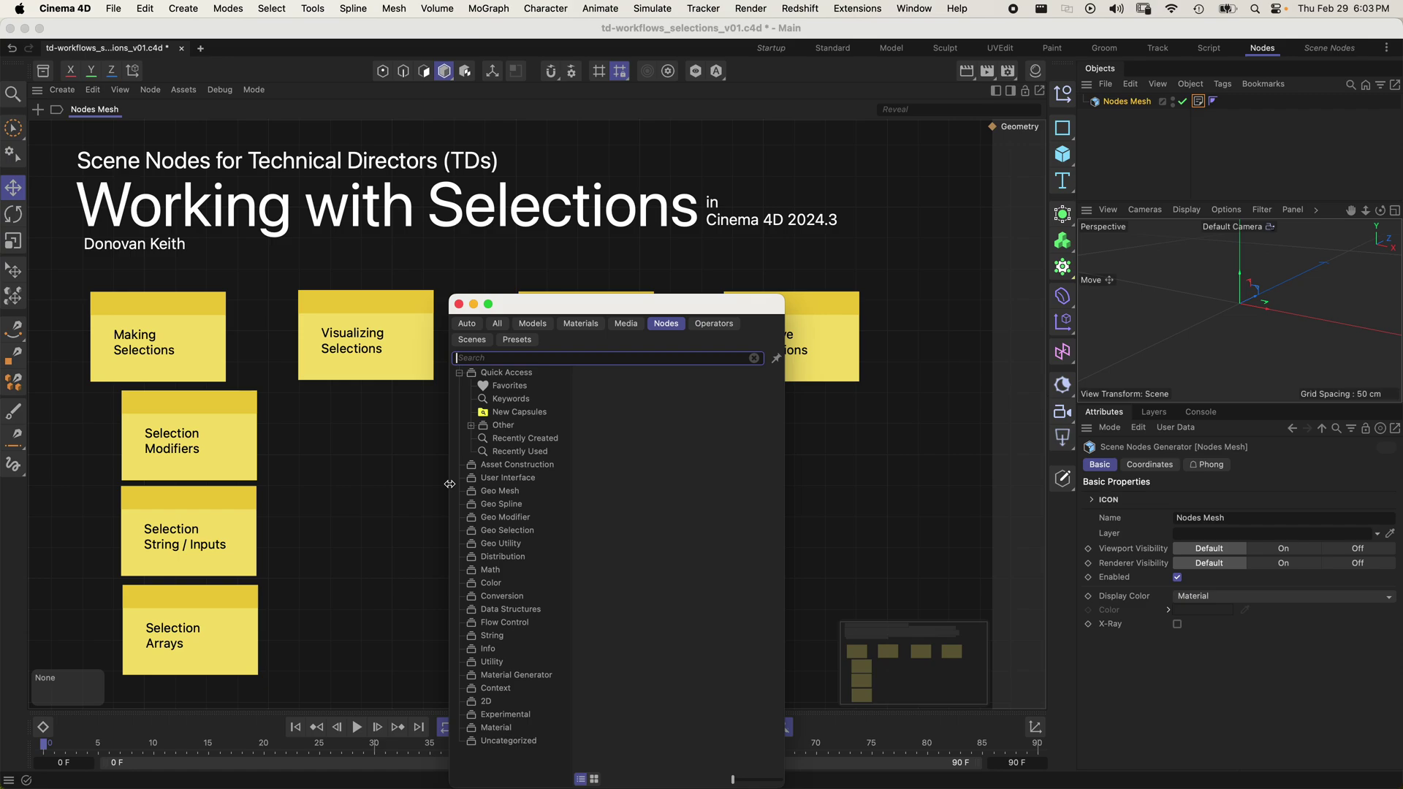
{"action": "type", "text": "cube"}
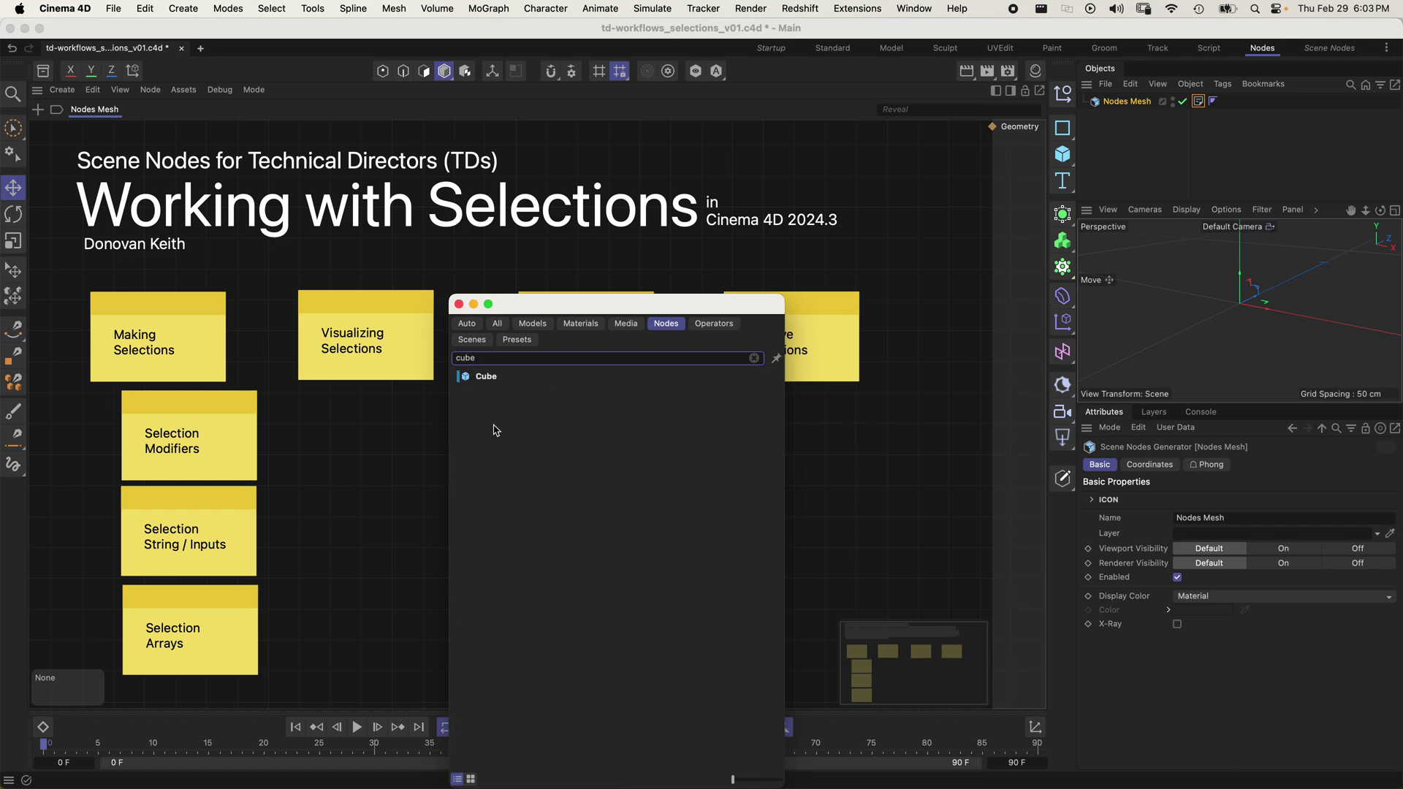
{"action": "double_click", "coordinate": [481, 376]}
- Set the Cube's X, Y and Z segments to 3 and connect its geometry to the graph's Geometry output
{"action": "left_click", "coordinate": [1209, 514]}
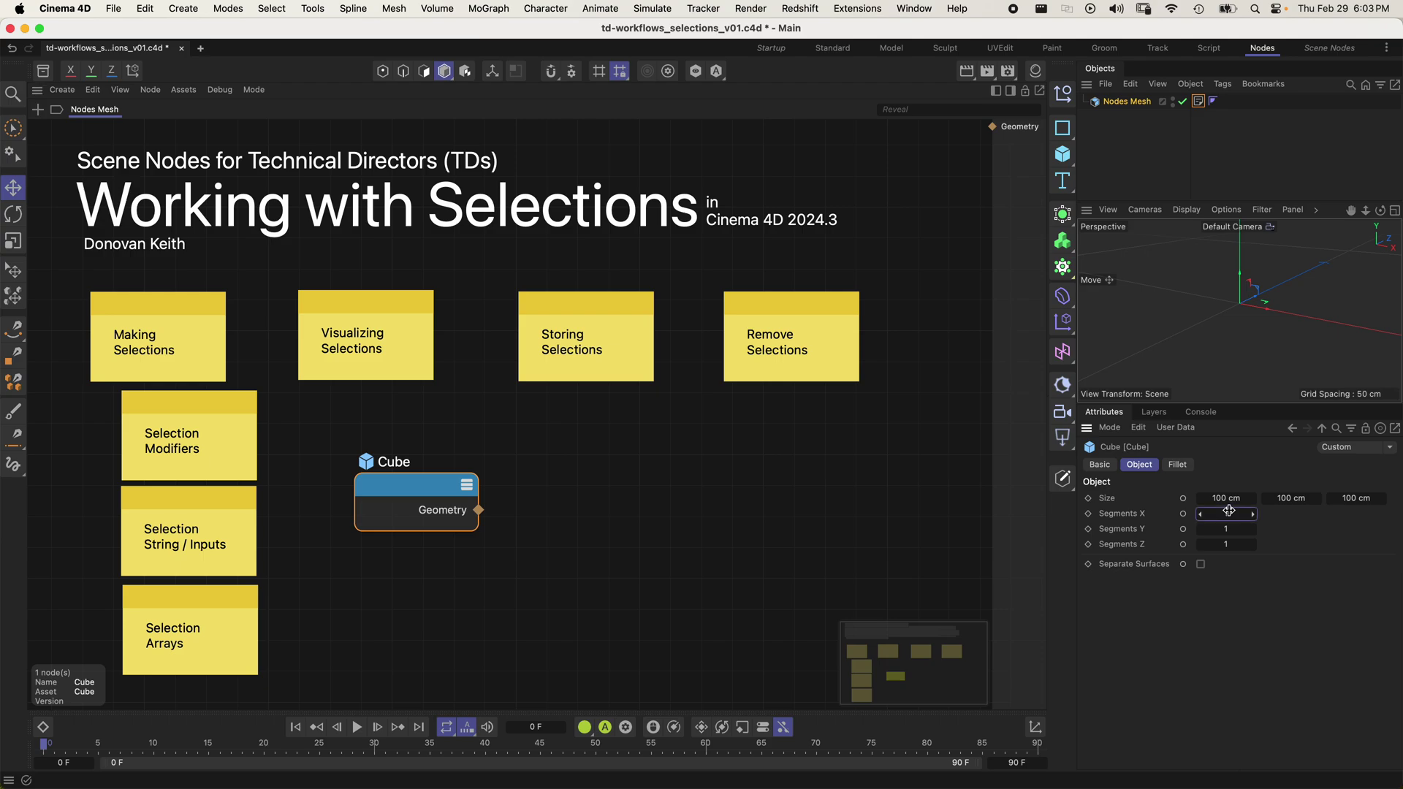
{"action": "type", "text": "3"}
{"action": "key", "text": "Tab"}
{"action": "type", "text": "3"}
{"action": "key", "text": "Tab"}
{"action": "type", "text": "3"}
{"action": "left_click_drag", "start_coordinate": [401, 510], "coordinate": [992, 128]}
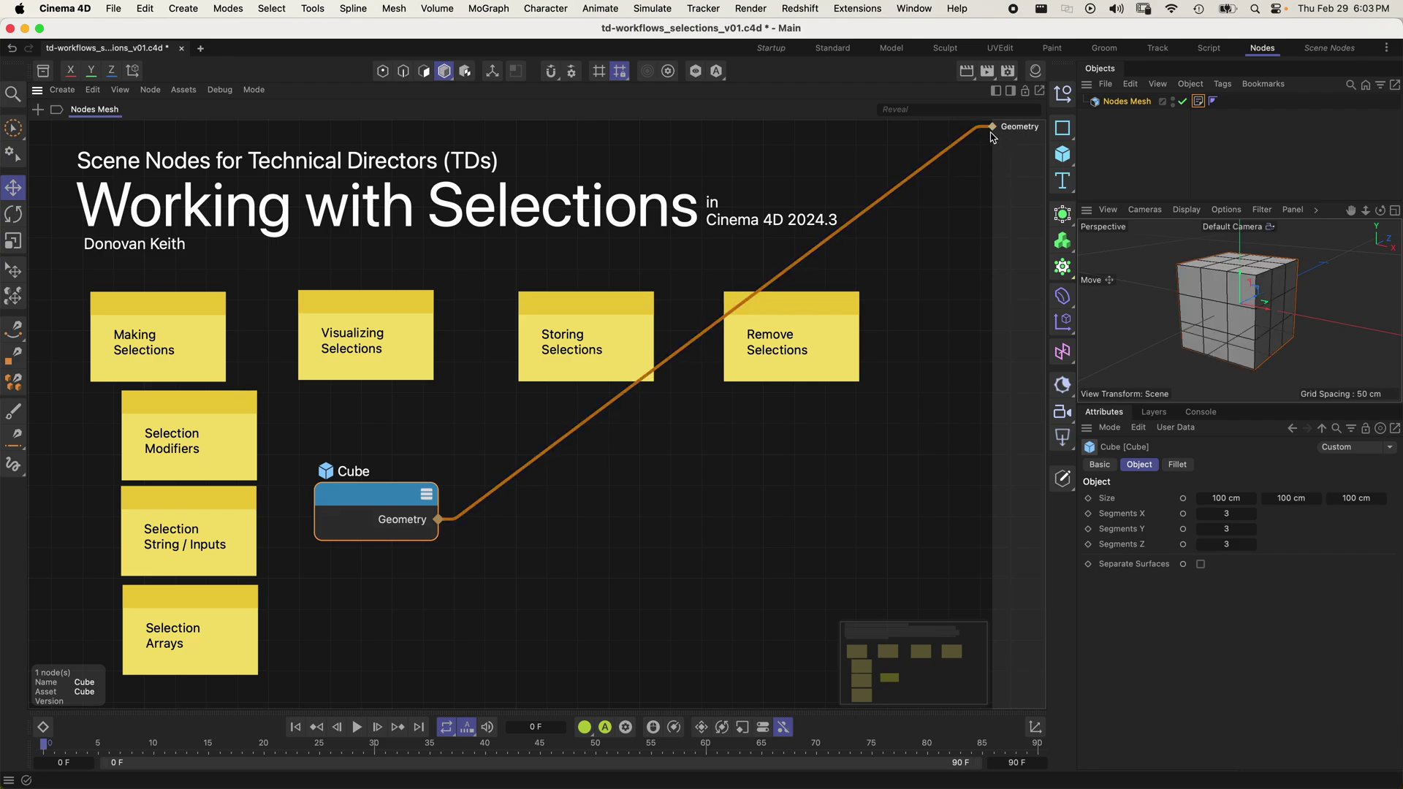
{"action": "left_click", "coordinate": [497, 495]}
{"action": "key", "text": "BackSpace"}
{"action": "key", "text": "super+z"}
- Move the Cube node slightly closer to the Selection String / Inputs note and nudge the Selection Modifiers note away from it
{"action": "scroll", "coordinate": [1204, 298], "scroll_direction": "up", "scroll_amount": 3}
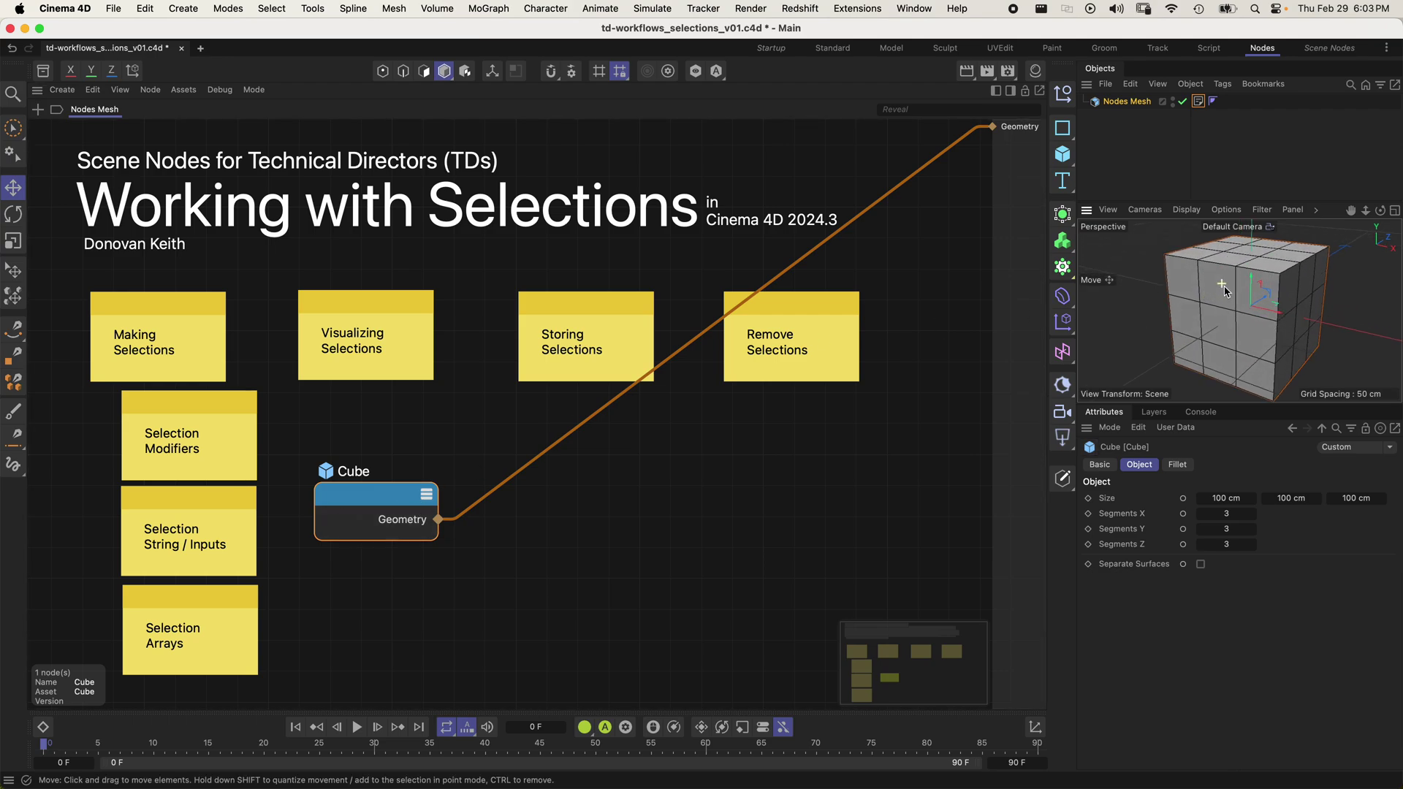
{"action": "left_click_drag", "start_coordinate": [1219, 286], "coordinate": [1230, 296], "text": "alt"}
{"action": "scroll", "coordinate": [1230, 296], "scroll_direction": "down", "scroll_amount": 3}
{"action": "left_click_drag", "start_coordinate": [392, 501], "coordinate": [373, 510]}
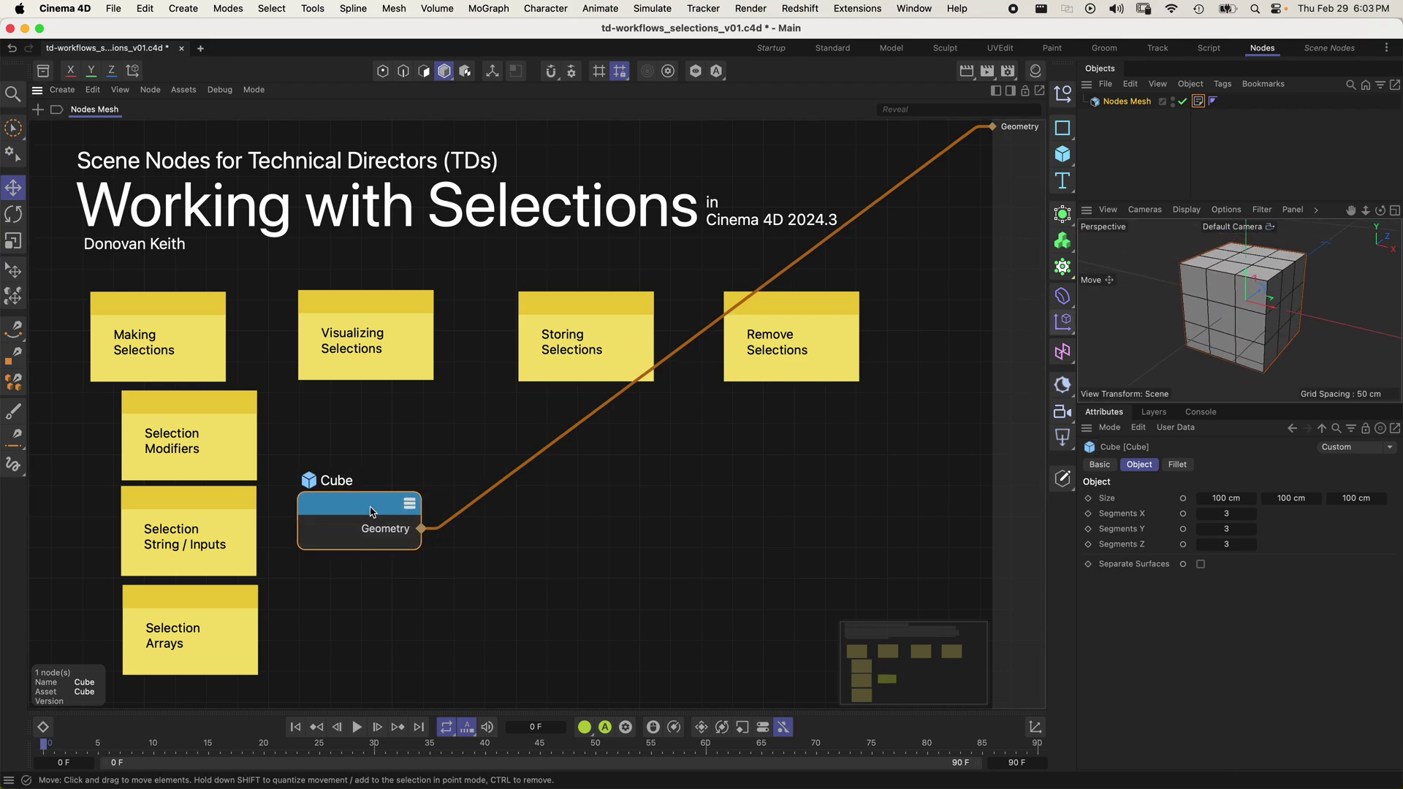
{"action": "left_click", "coordinate": [202, 454]}
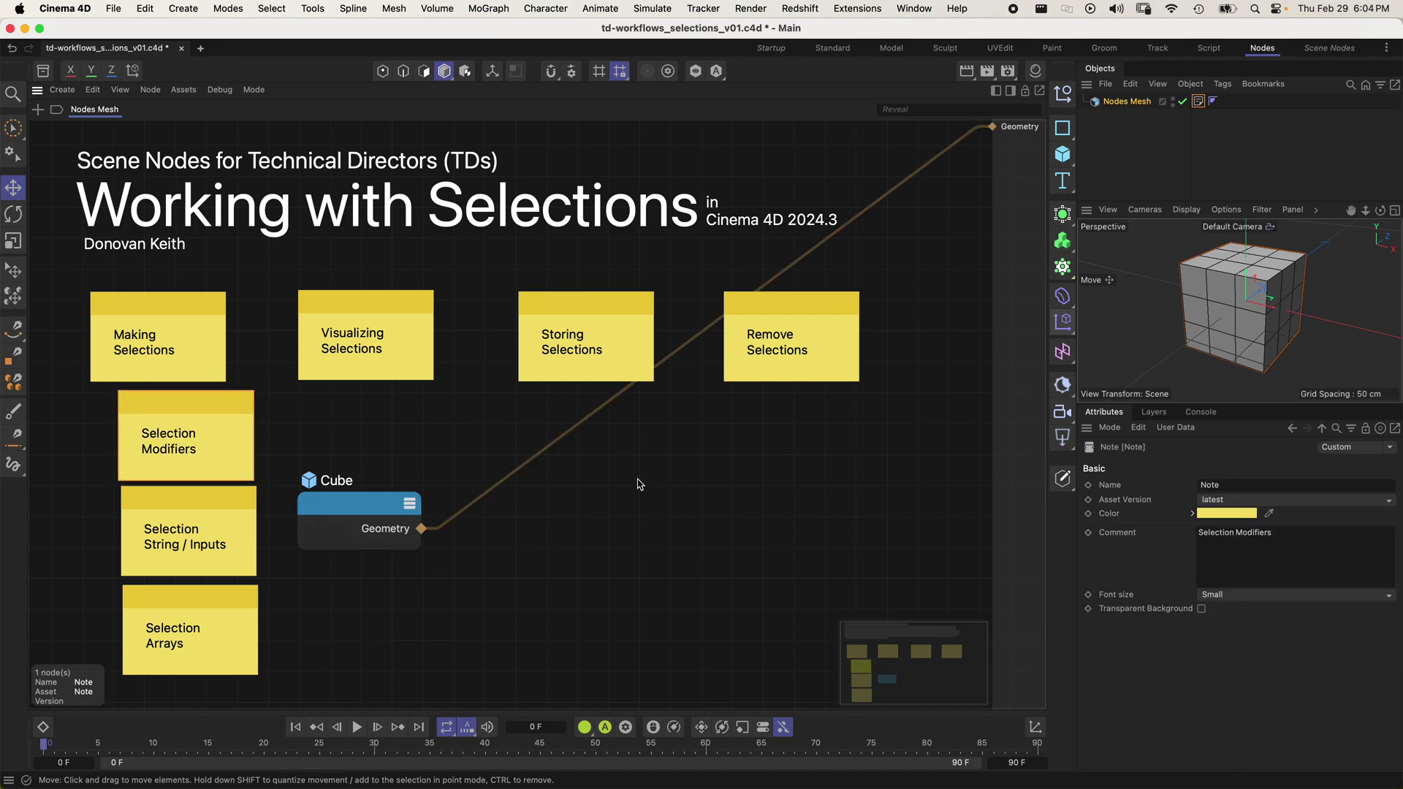
- Examine the nodes in the Geo Selection category and the group types available for grouping nodes
{"action": "double_click", "coordinate": [658, 439]}
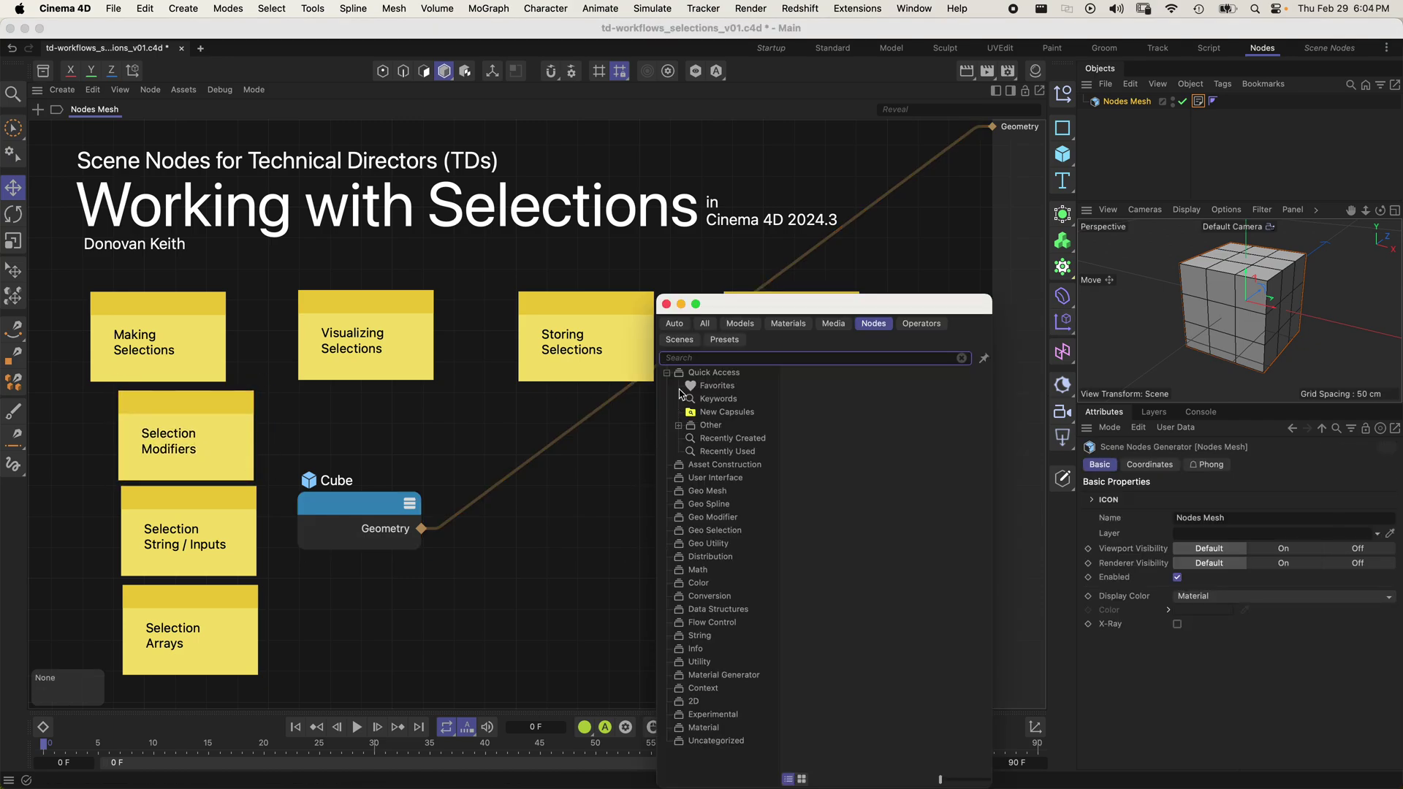
{"action": "left_click", "coordinate": [695, 533]}
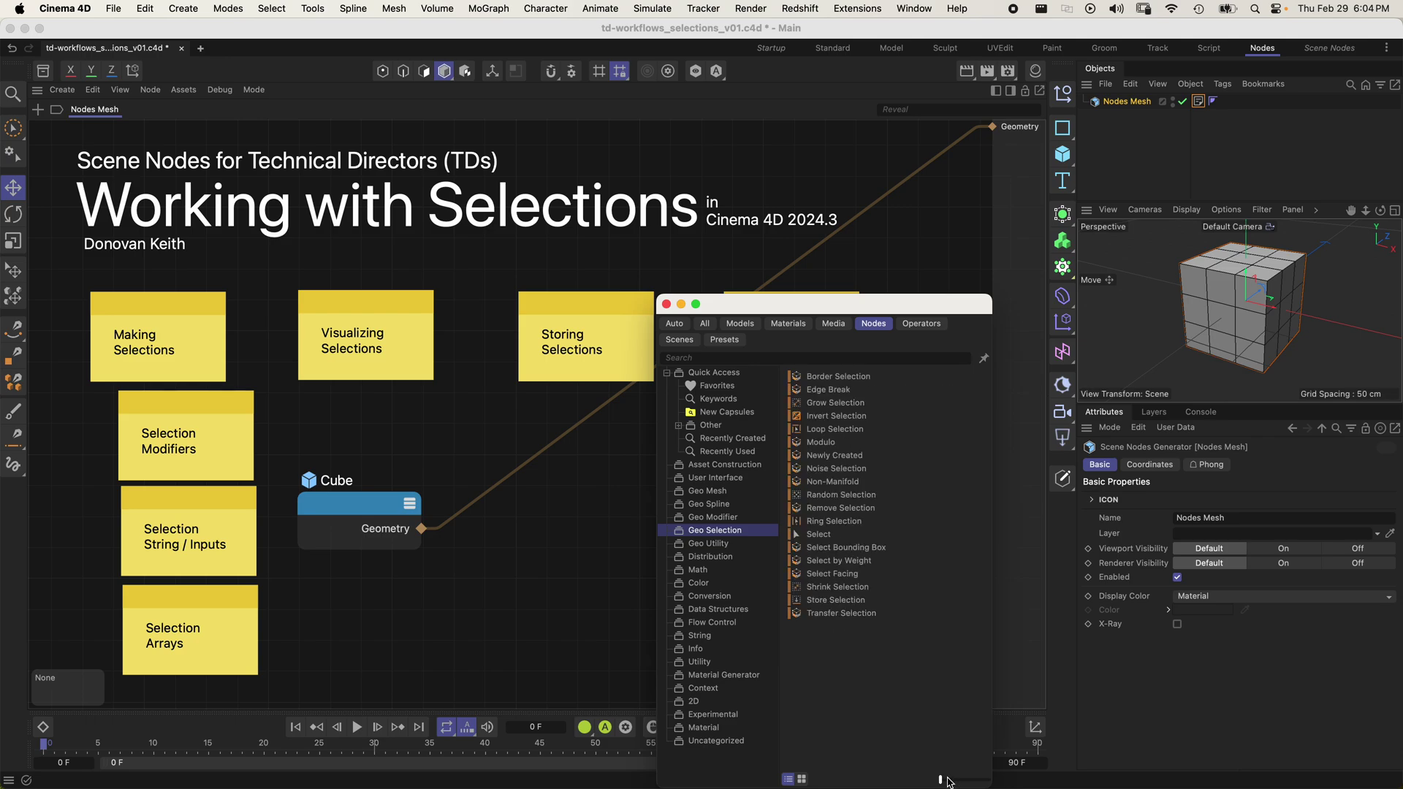
{"action": "left_click", "coordinate": [62, 90]}
{"action": "left_click", "coordinate": [62, 89]}
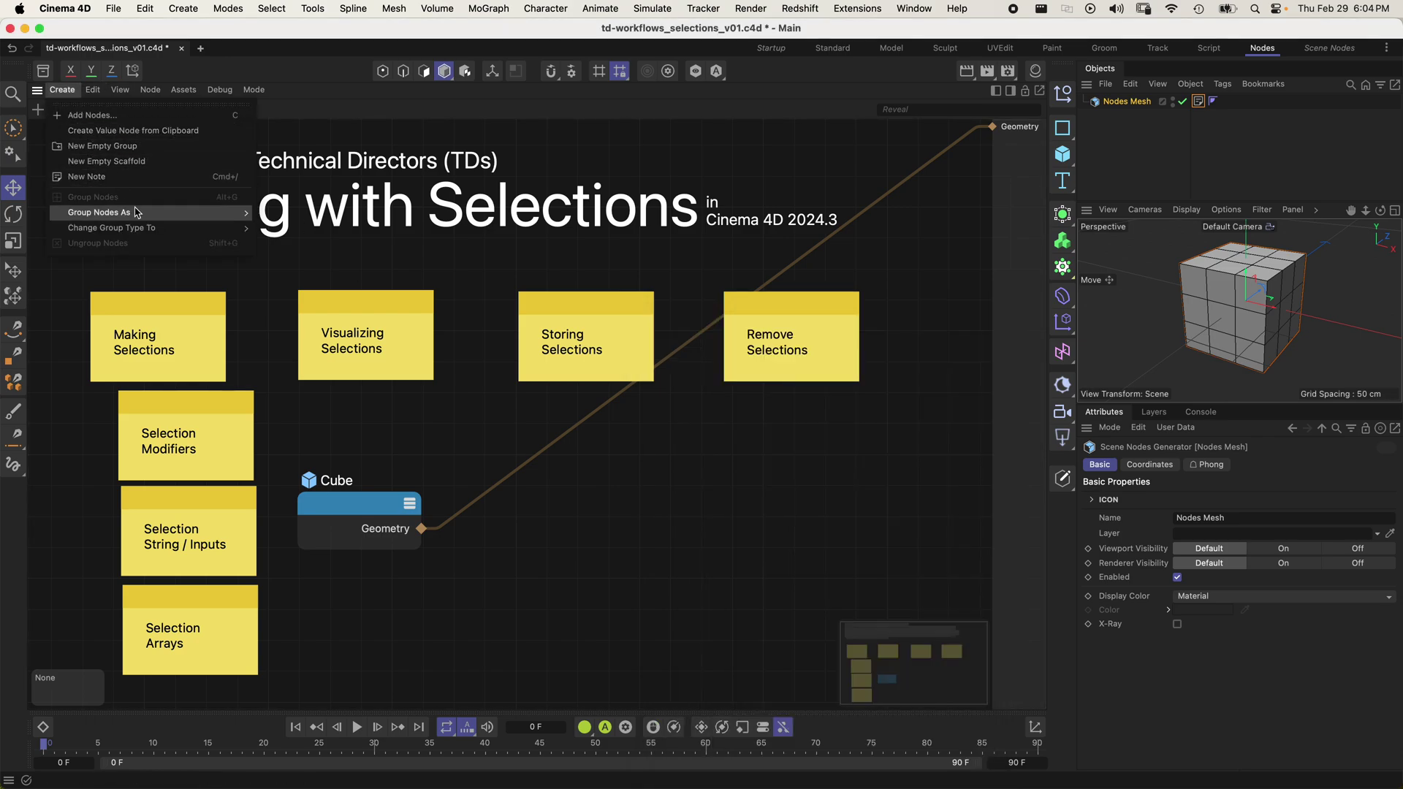
{"action": "mouse_move", "coordinate": [136, 213]}
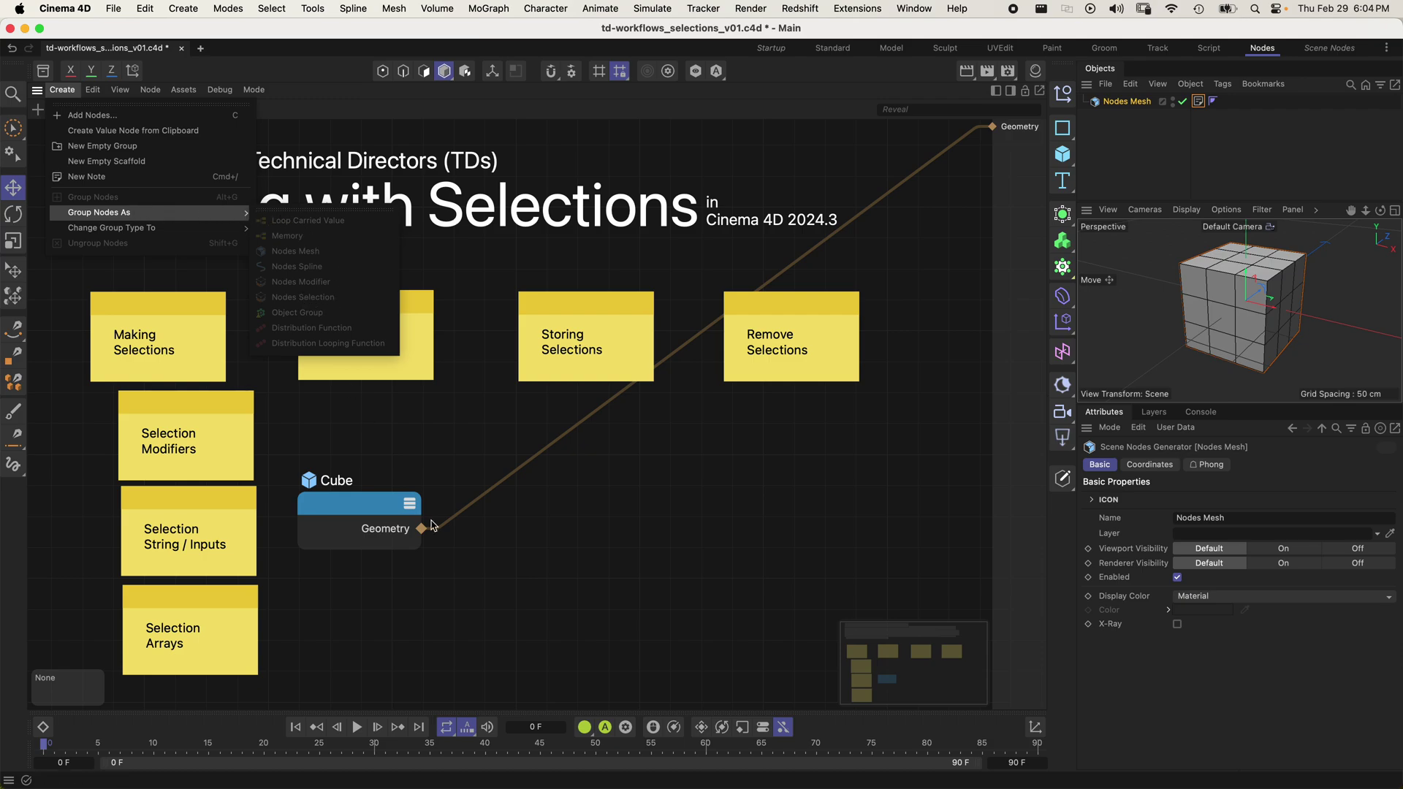
{"action": "left_click", "coordinate": [358, 519]}
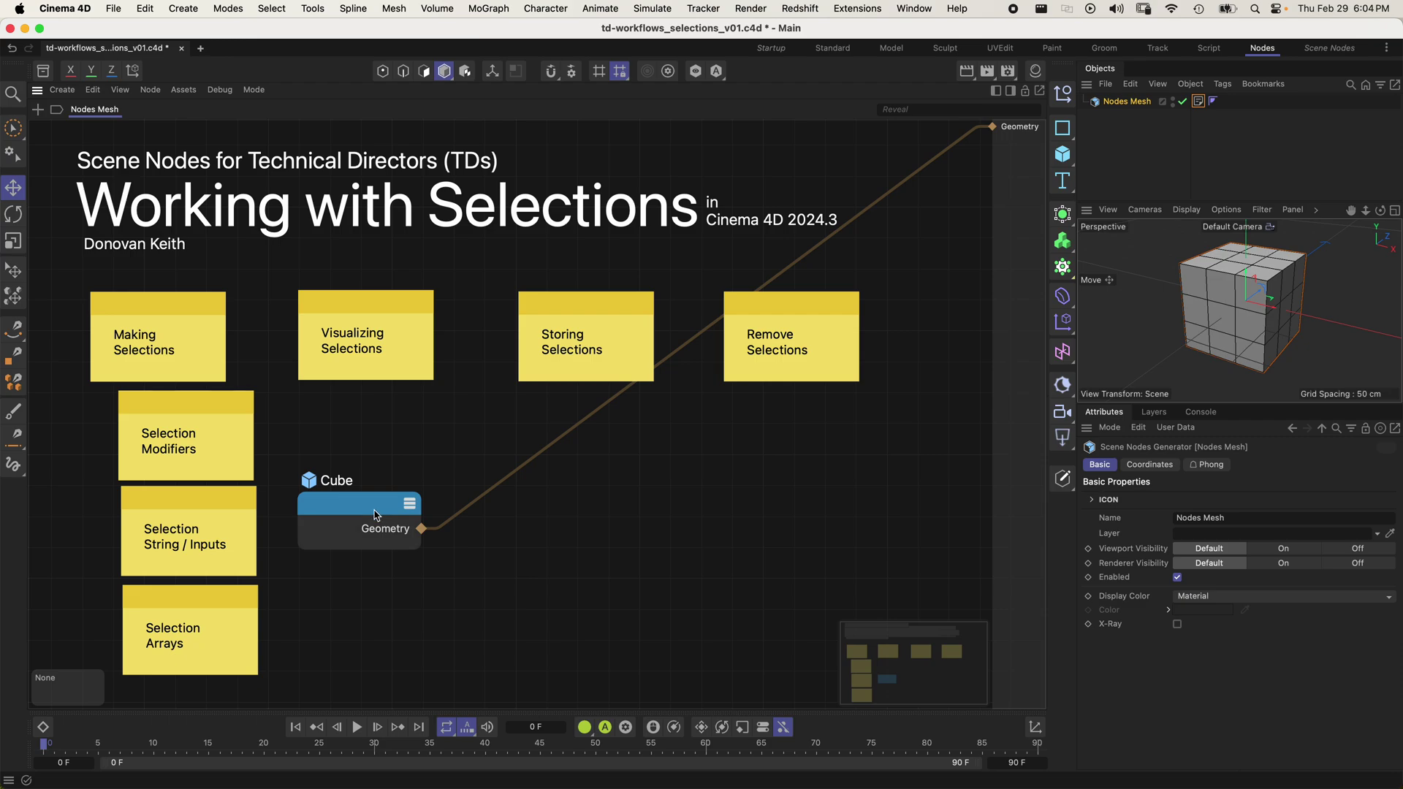
- Insert a Random Selection node between the Cube node and the graph's Geometry output
{"action": "double_click", "coordinate": [577, 507]}
{"action": "type", "text": "random"}
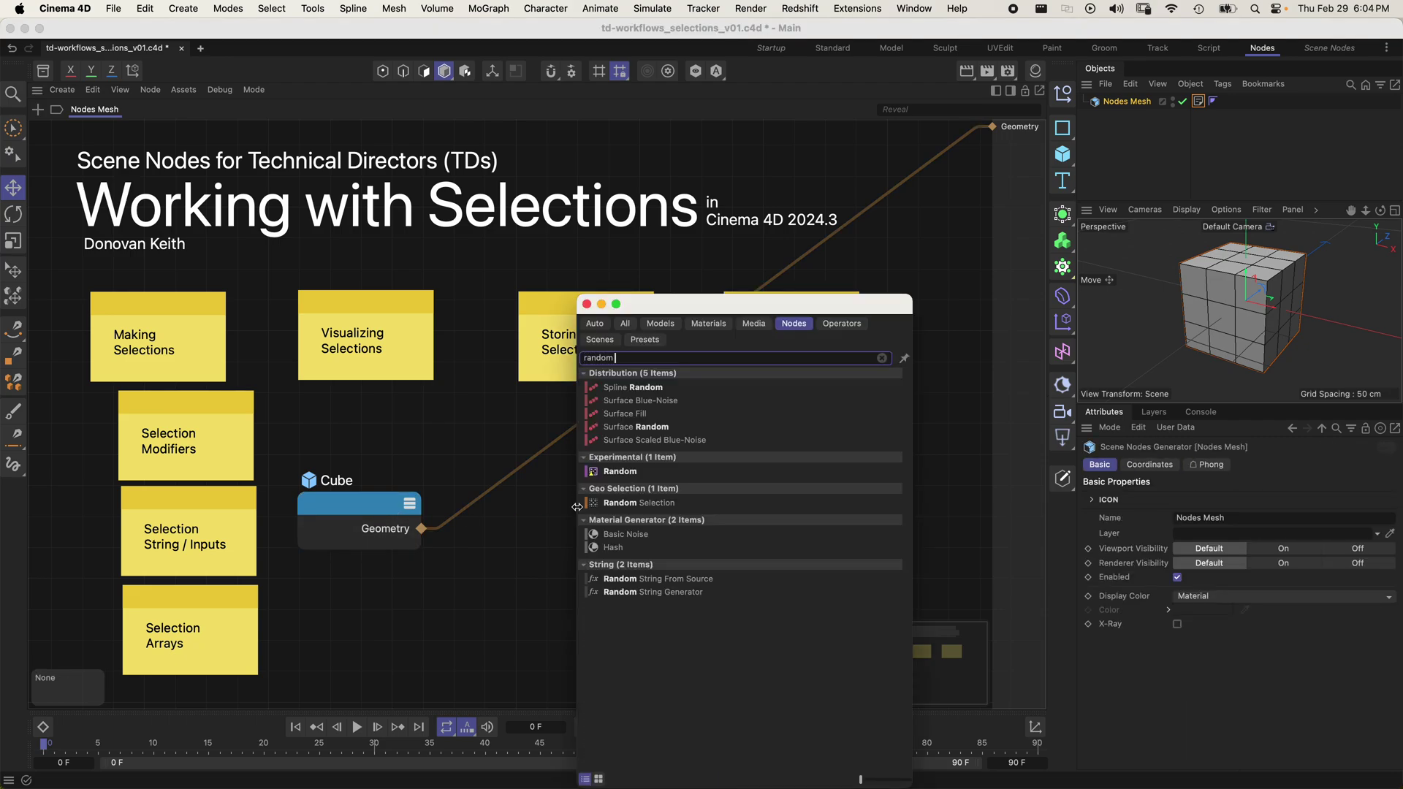
{"action": "type", "text": " sele"}
{"action": "left_click_drag", "start_coordinate": [621, 377], "coordinate": [511, 497]}
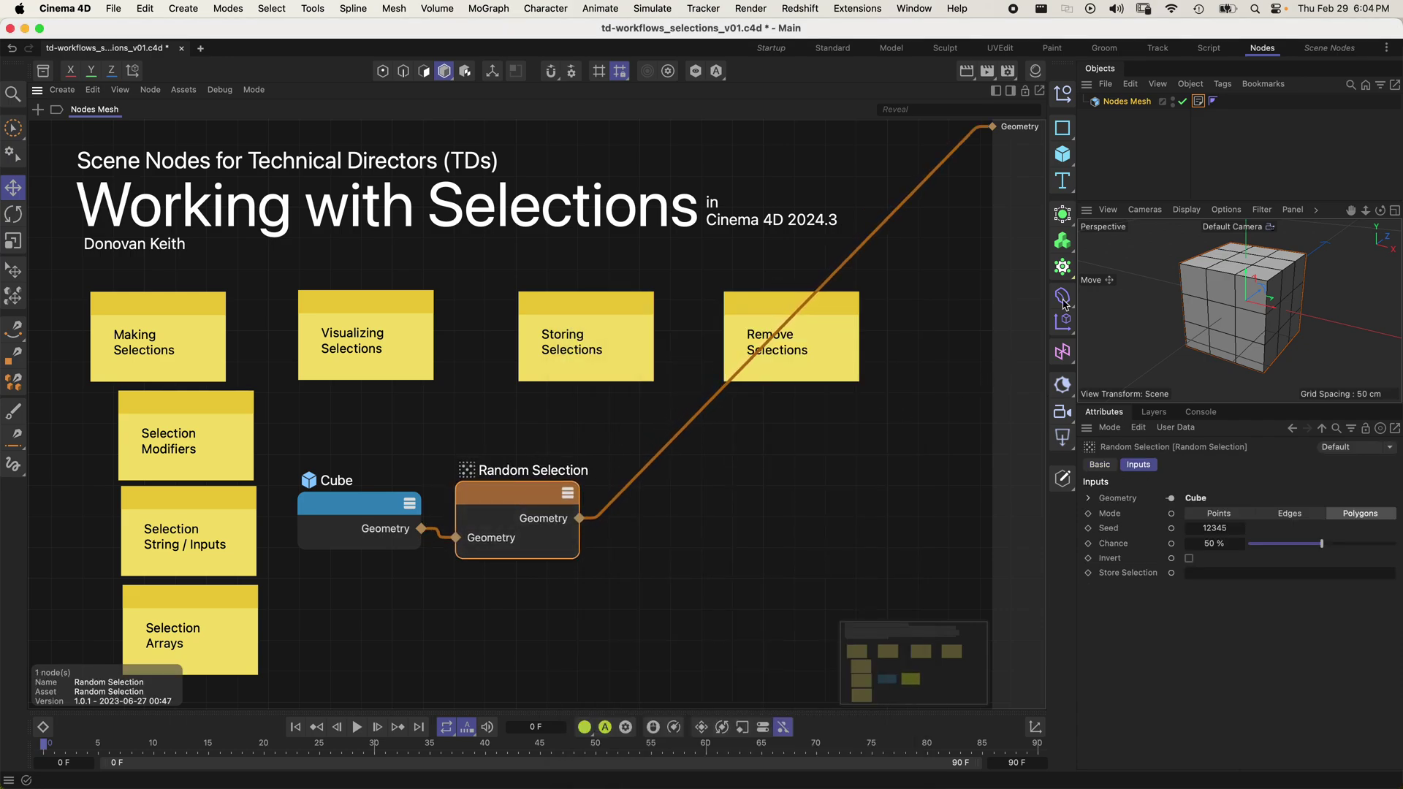
- Convert Nodes Mesh to an editable polygon object, switch to polygon mode and select a few polygons near the cube's upper corner
{"action": "left_click", "coordinate": [1126, 102]}
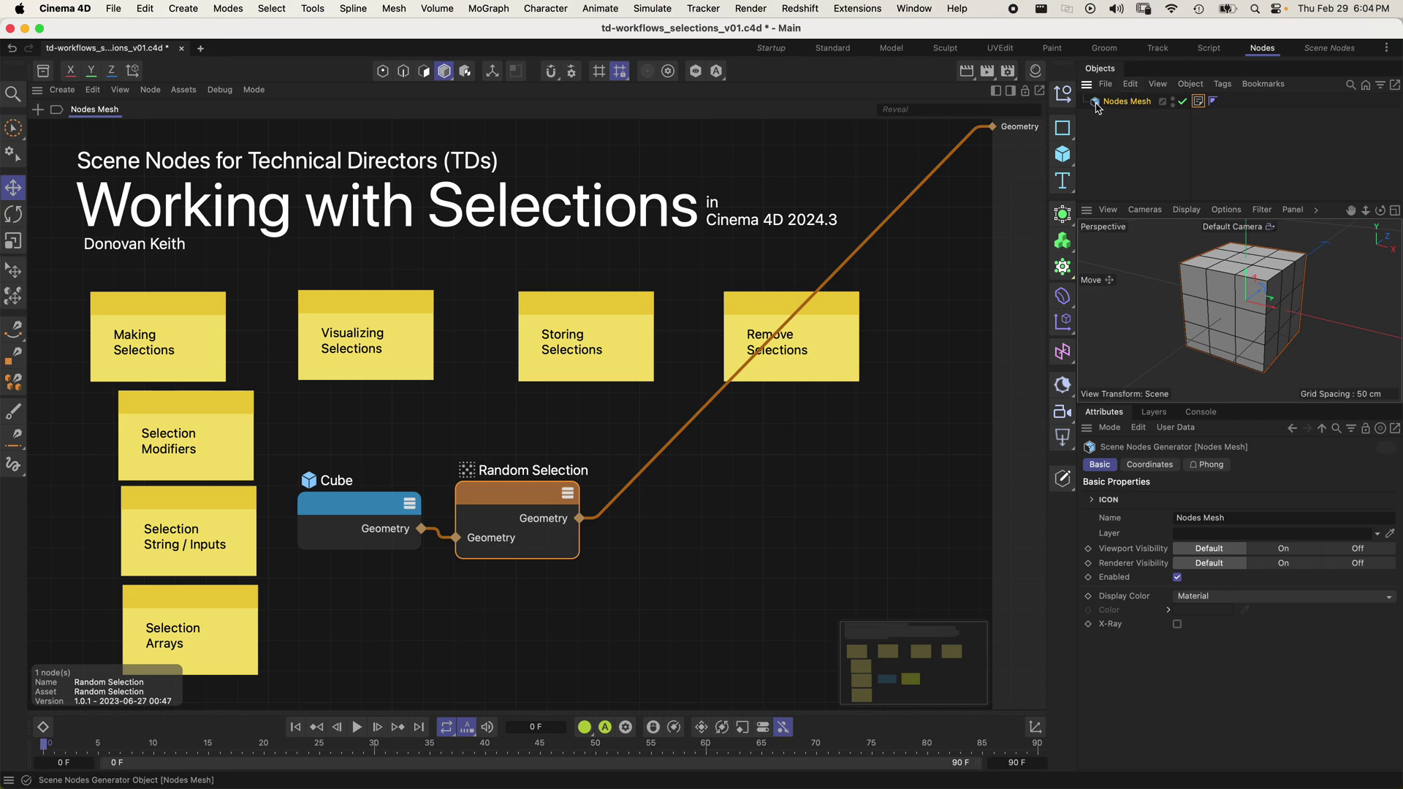
{"action": "key", "text": "c"}
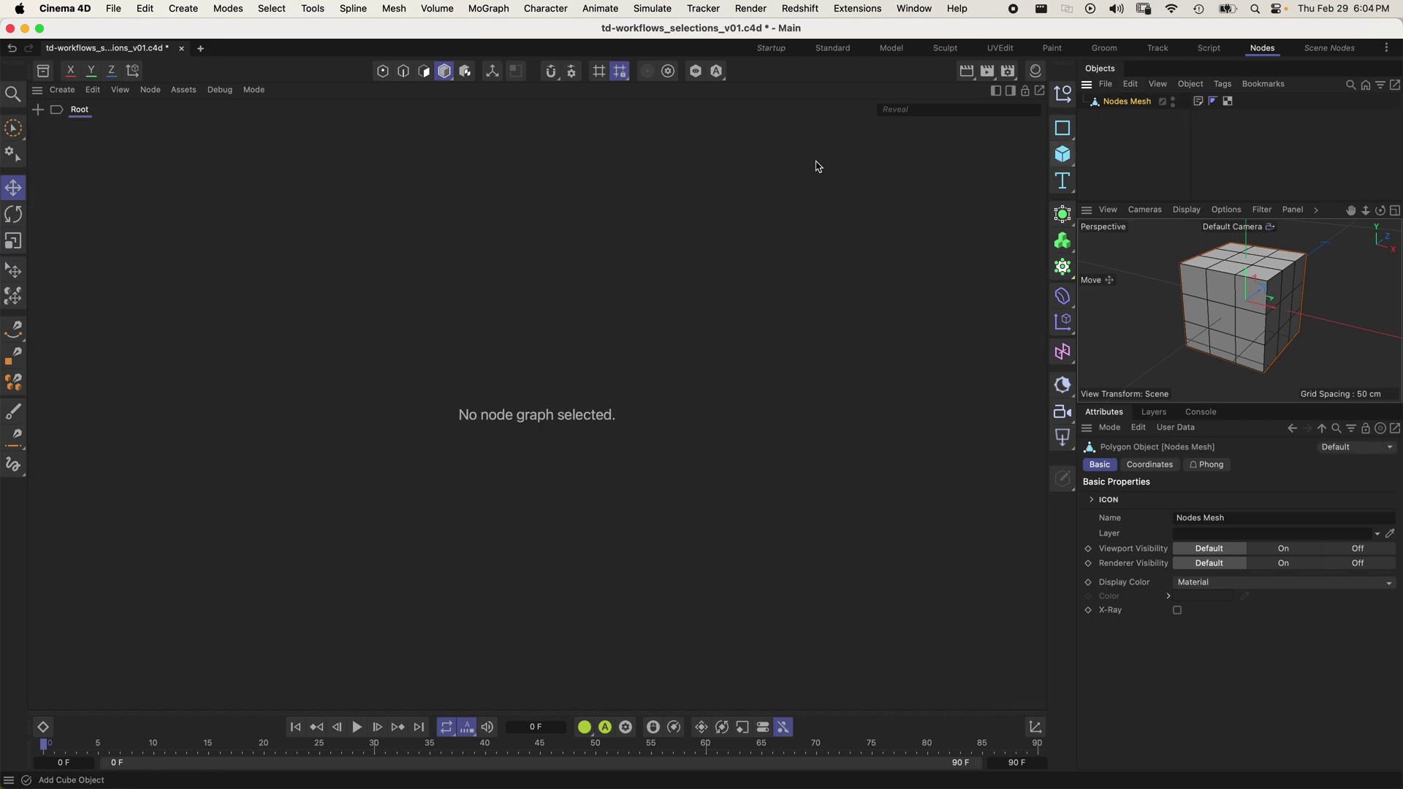
{"action": "left_click", "coordinate": [426, 72]}
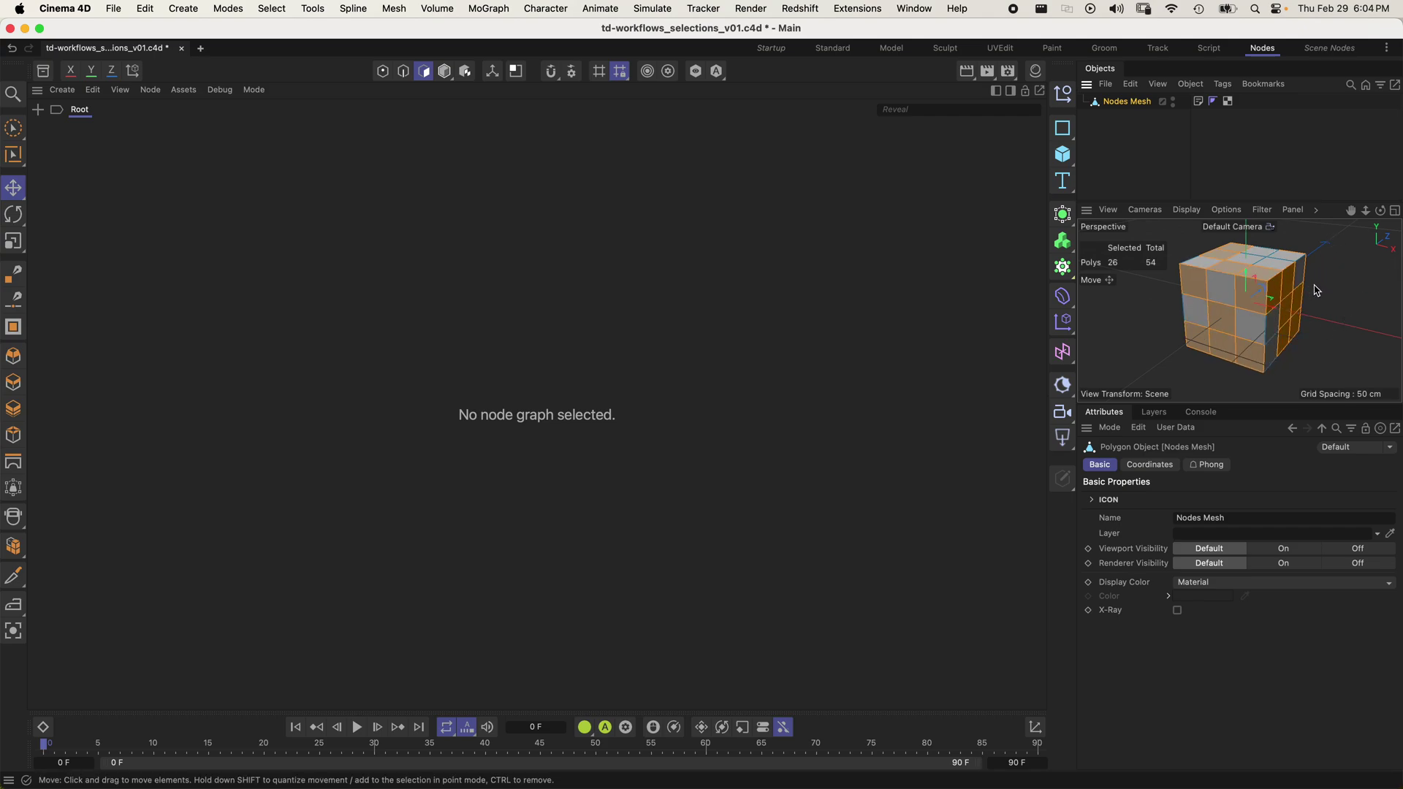
{"action": "left_click", "coordinate": [1267, 257]}
{"action": "left_click_drag", "start_coordinate": [1245, 264], "coordinate": [1289, 286], "text": "shift"}
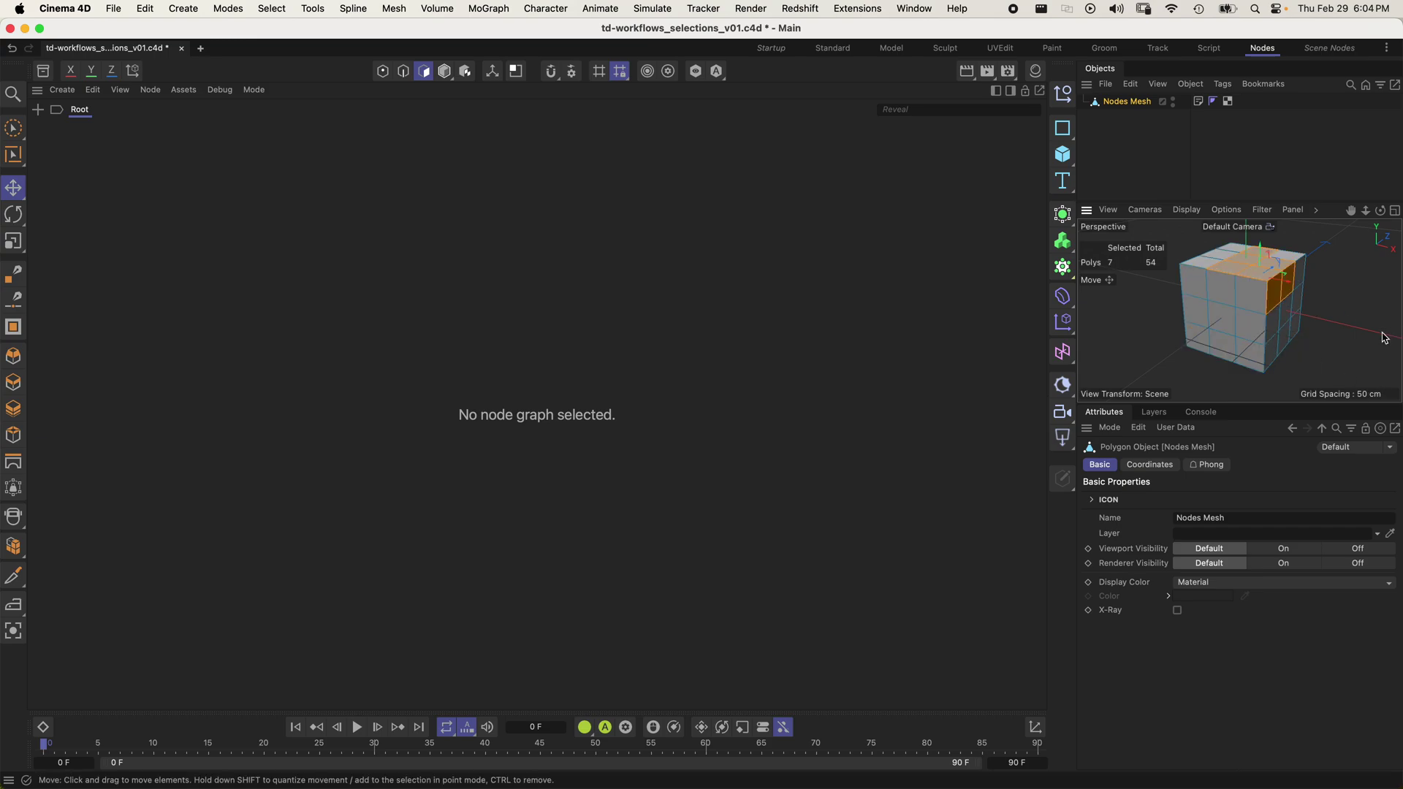
- Undo the polygon selection and the conversion to an editable object, and reselect the Nodes Mesh generator
{"action": "key", "text": "super+z"}
{"action": "key", "text": "super+z"}
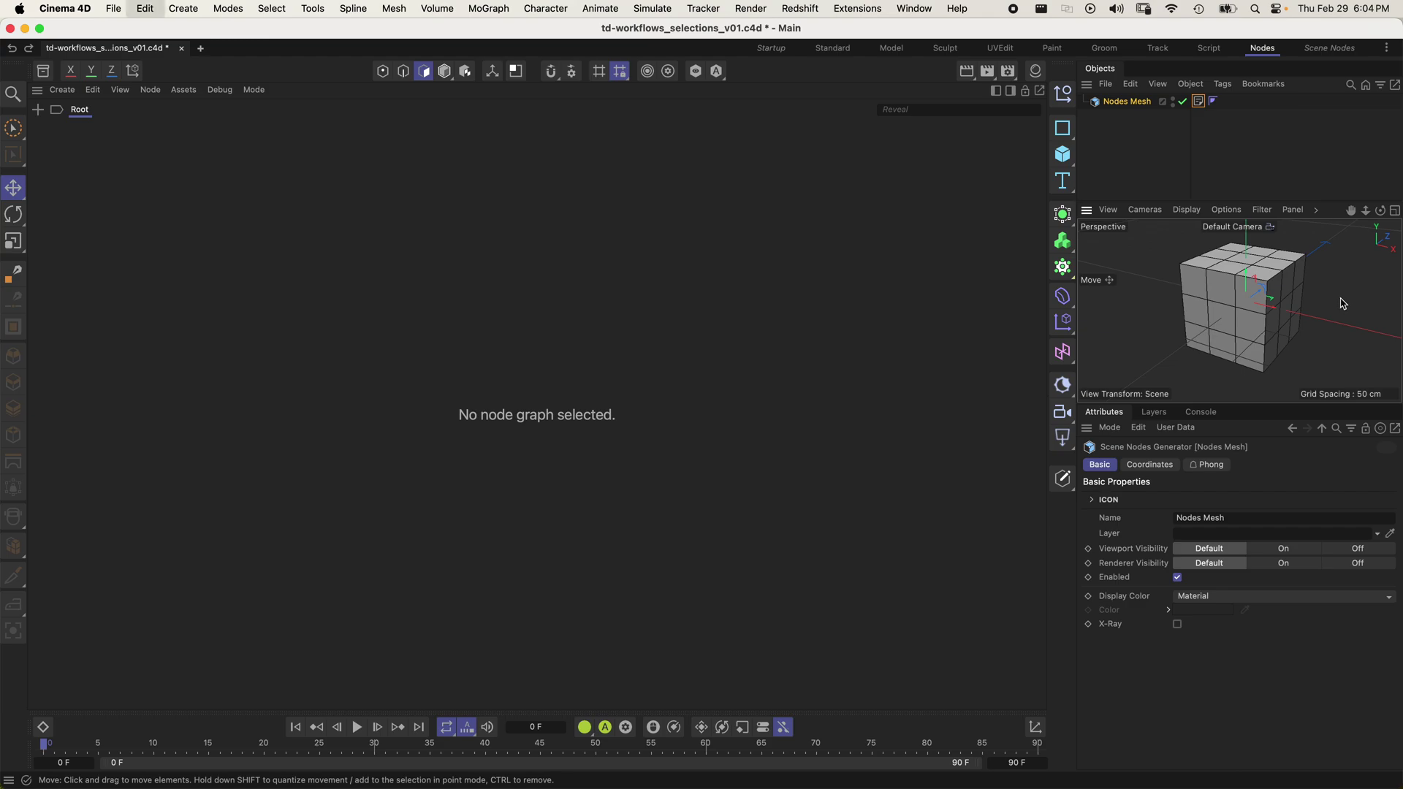
{"action": "left_click", "coordinate": [1122, 103]}
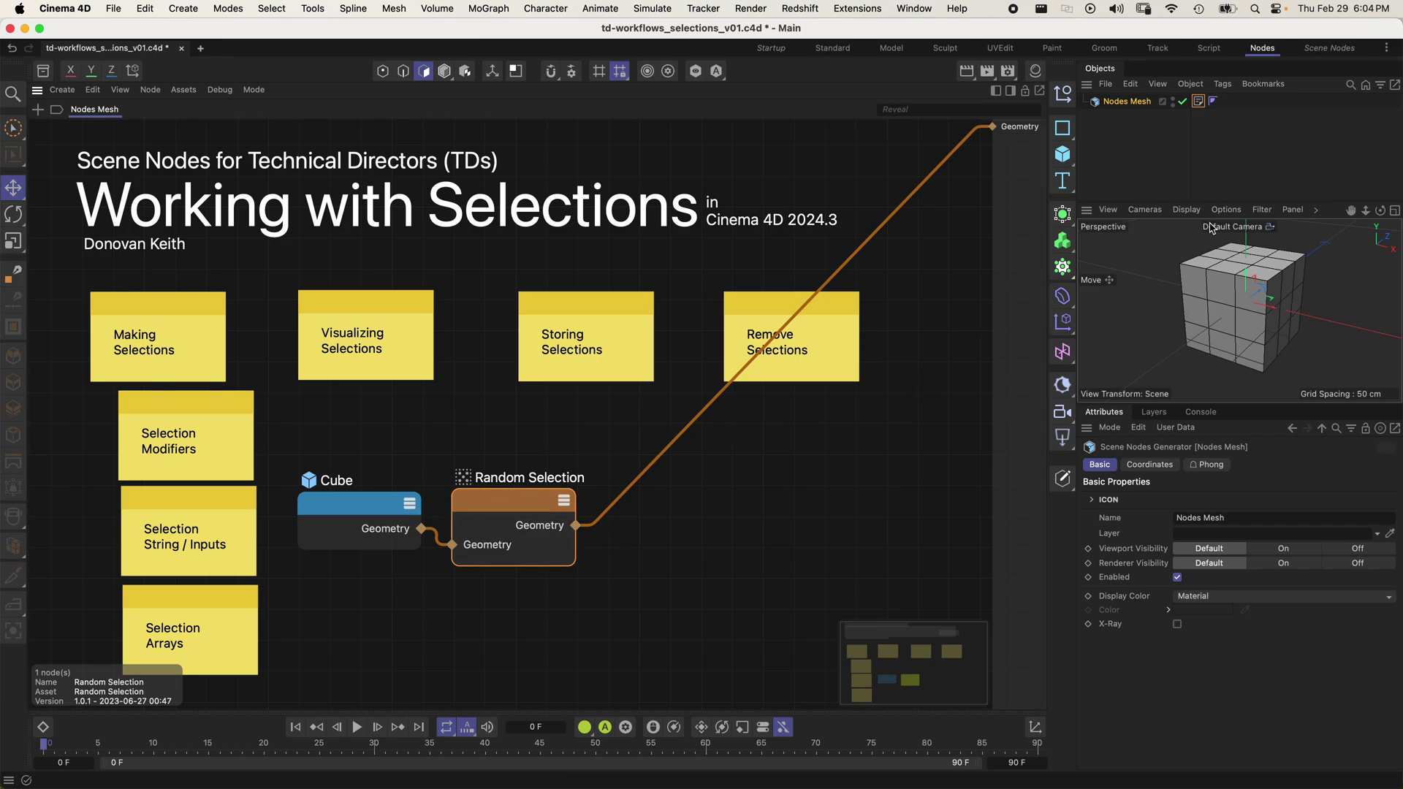
- Turn on the Polygon Indexes display in the viewport to inspect which cube polygons are selected
{"action": "left_click", "coordinate": [1228, 211]}
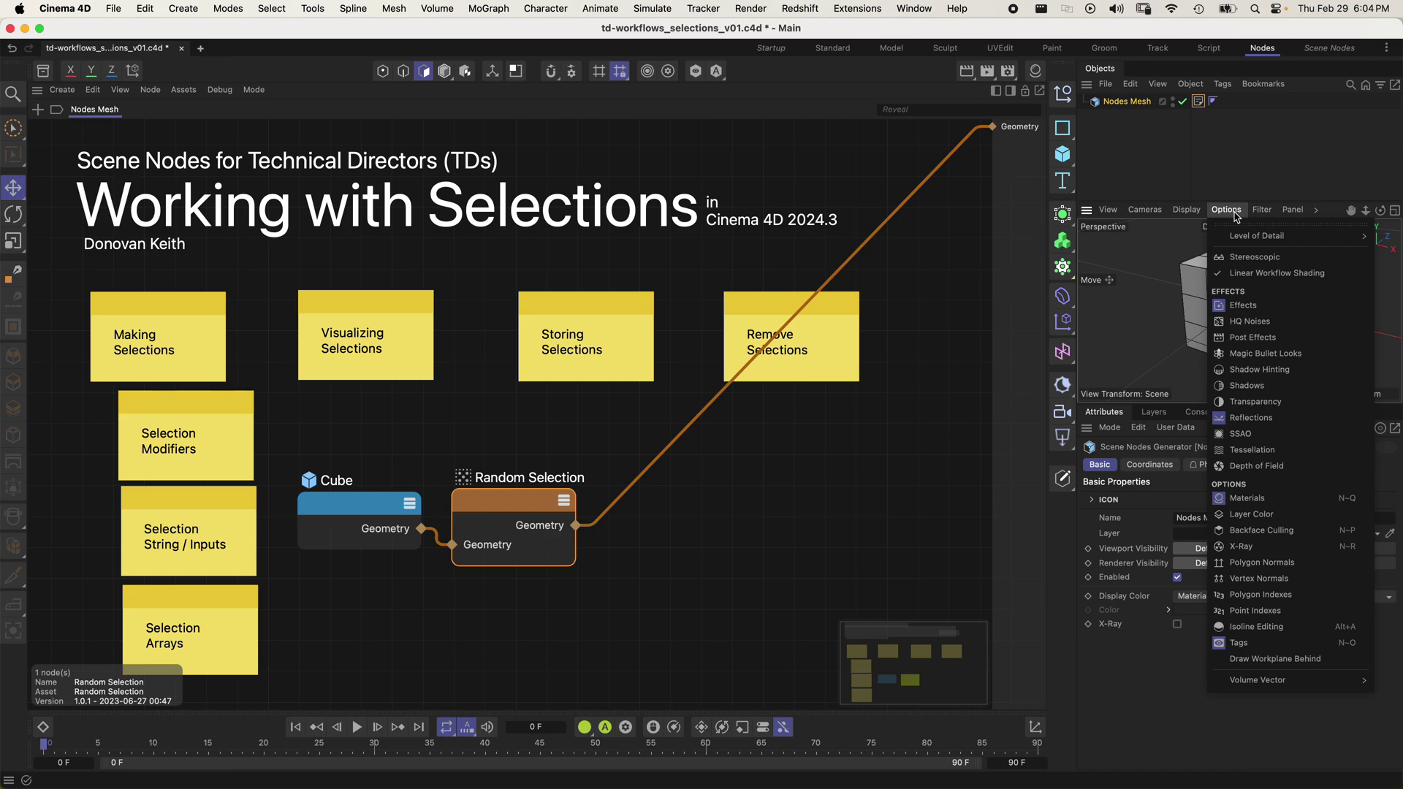
{"action": "left_click", "coordinate": [1268, 595]}
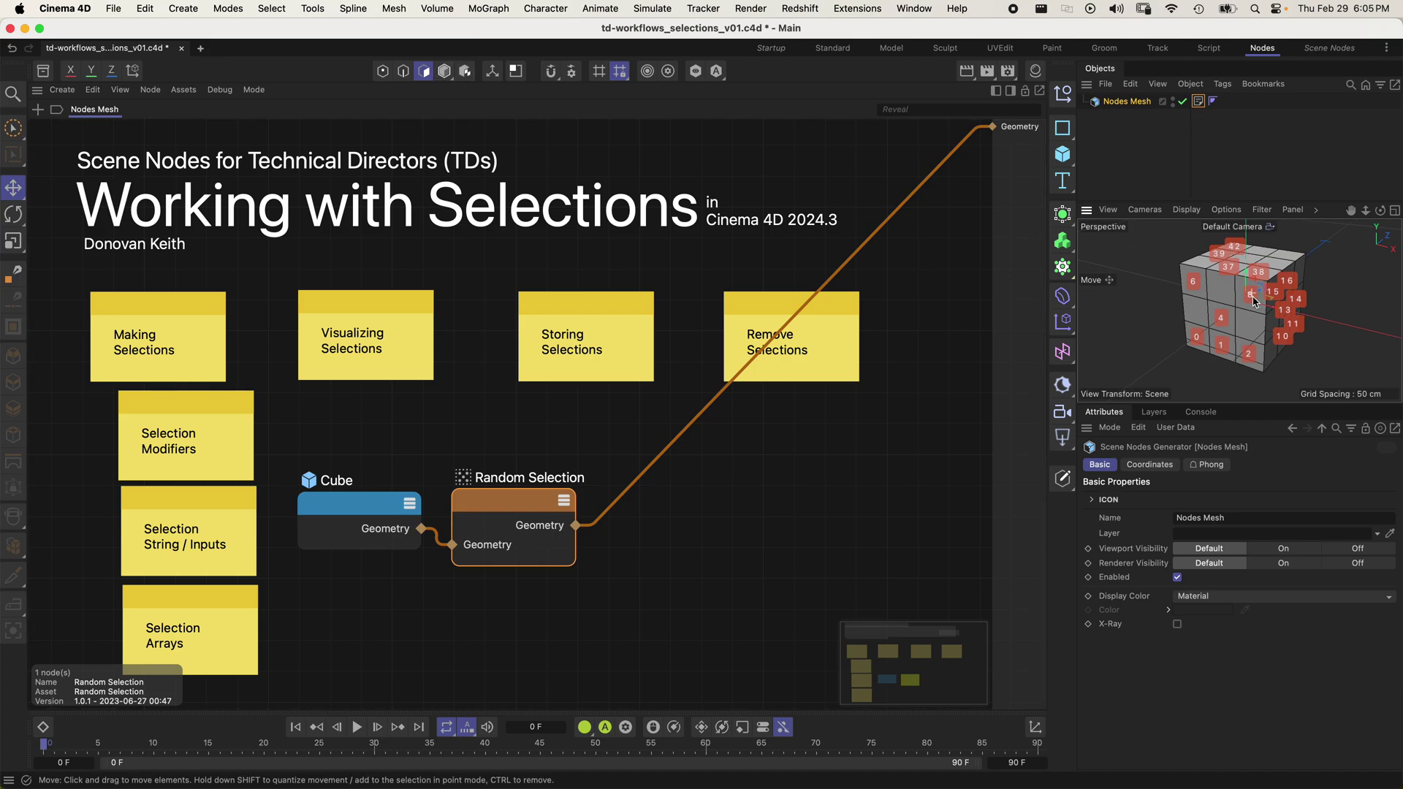
{"action": "scroll", "coordinate": [1254, 291], "scroll_direction": "up", "scroll_amount": 5}
{"action": "mouse_move", "coordinate": [1254, 291]}
{"action": "left_mouse_down", "text": "alt"}
{"action": "mouse_move", "coordinate": [1376, 307]}
{"action": "mouse_move", "coordinate": [1268, 311]}
{"action": "left_mouse_up", "text": "alt"}
{"action": "scroll", "coordinate": [1267, 312], "scroll_direction": "down", "scroll_amount": 3}
{"action": "middle_click_drag", "start_coordinate": [1267, 311], "coordinate": [1224, 327], "text": "alt"}
{"action": "mouse_move", "coordinate": [1225, 328]}
{"action": "left_mouse_down", "text": "alt"}
{"action": "mouse_move", "coordinate": [1177, 323]}
{"action": "mouse_move", "coordinate": [1217, 328]}
{"action": "left_mouse_up", "text": "alt"}
{"action": "middle_click_drag", "start_coordinate": [1217, 328], "coordinate": [1189, 335], "text": "alt"}
{"action": "left_click_drag", "start_coordinate": [1190, 336], "coordinate": [1218, 342], "text": "alt"}
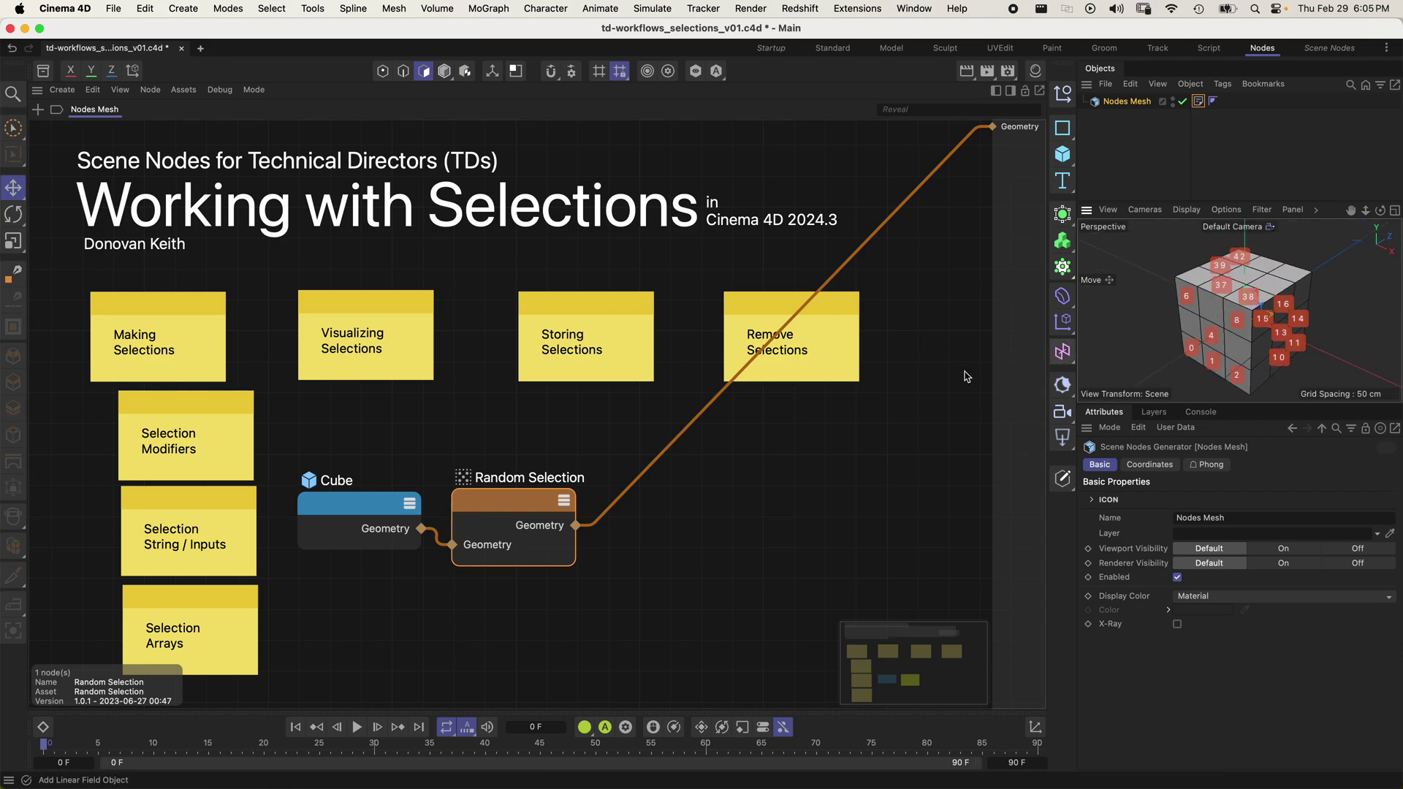
- Insert an Extrude node between the Random Selection node and the graph's Geometry output
{"action": "left_click", "coordinate": [905, 441]}
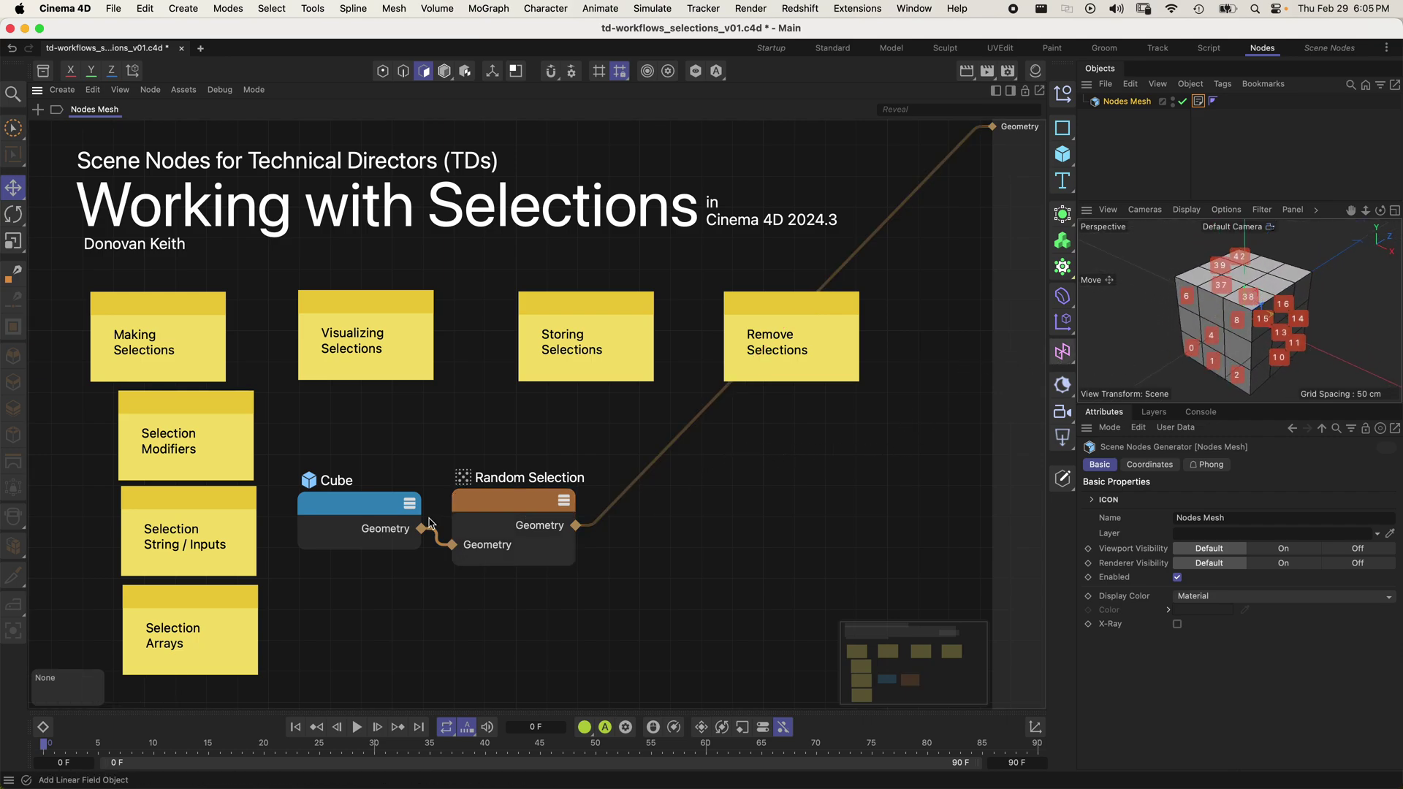
{"action": "double_click", "coordinate": [743, 494]}
{"action": "type", "text": "extru"}
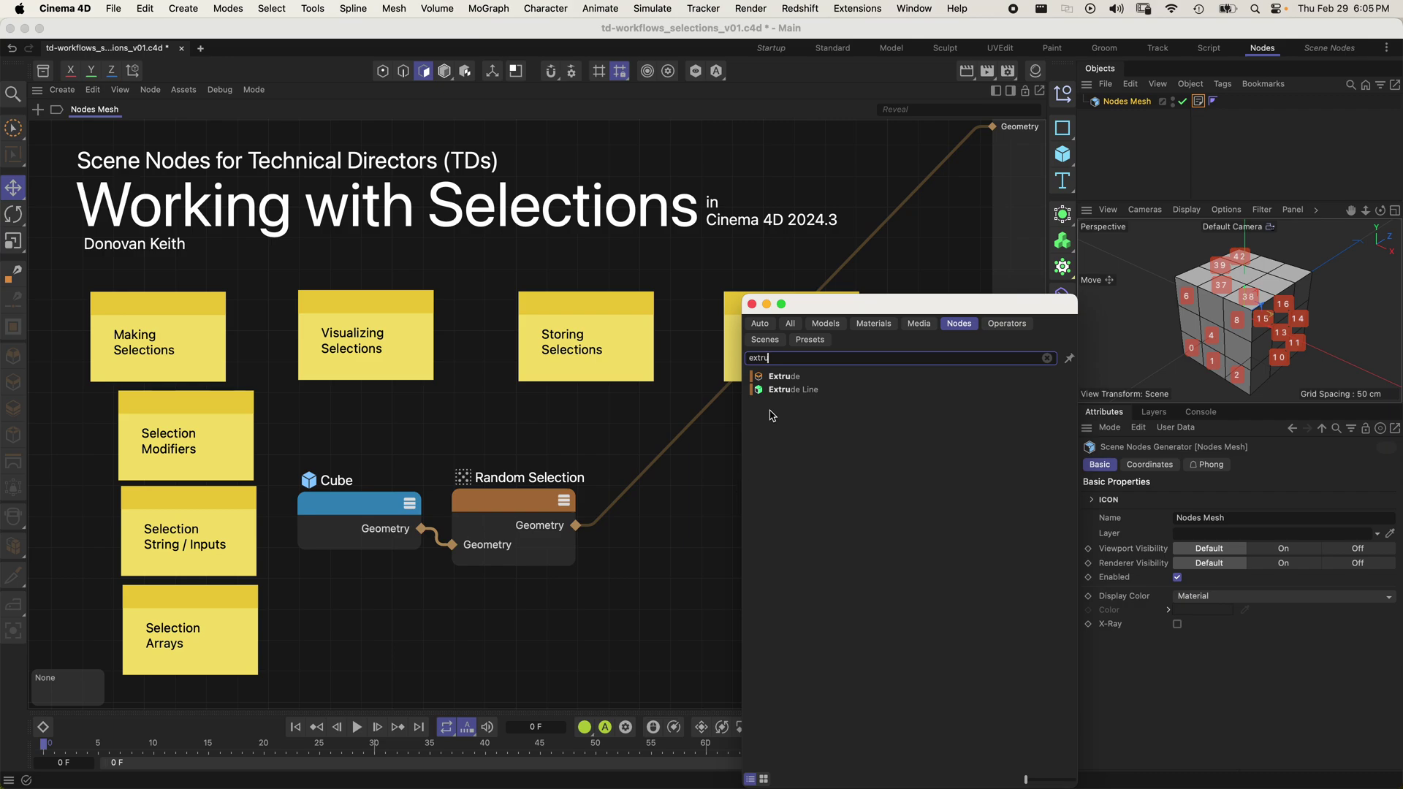
{"action": "left_click_drag", "start_coordinate": [784, 377], "coordinate": [699, 517]}
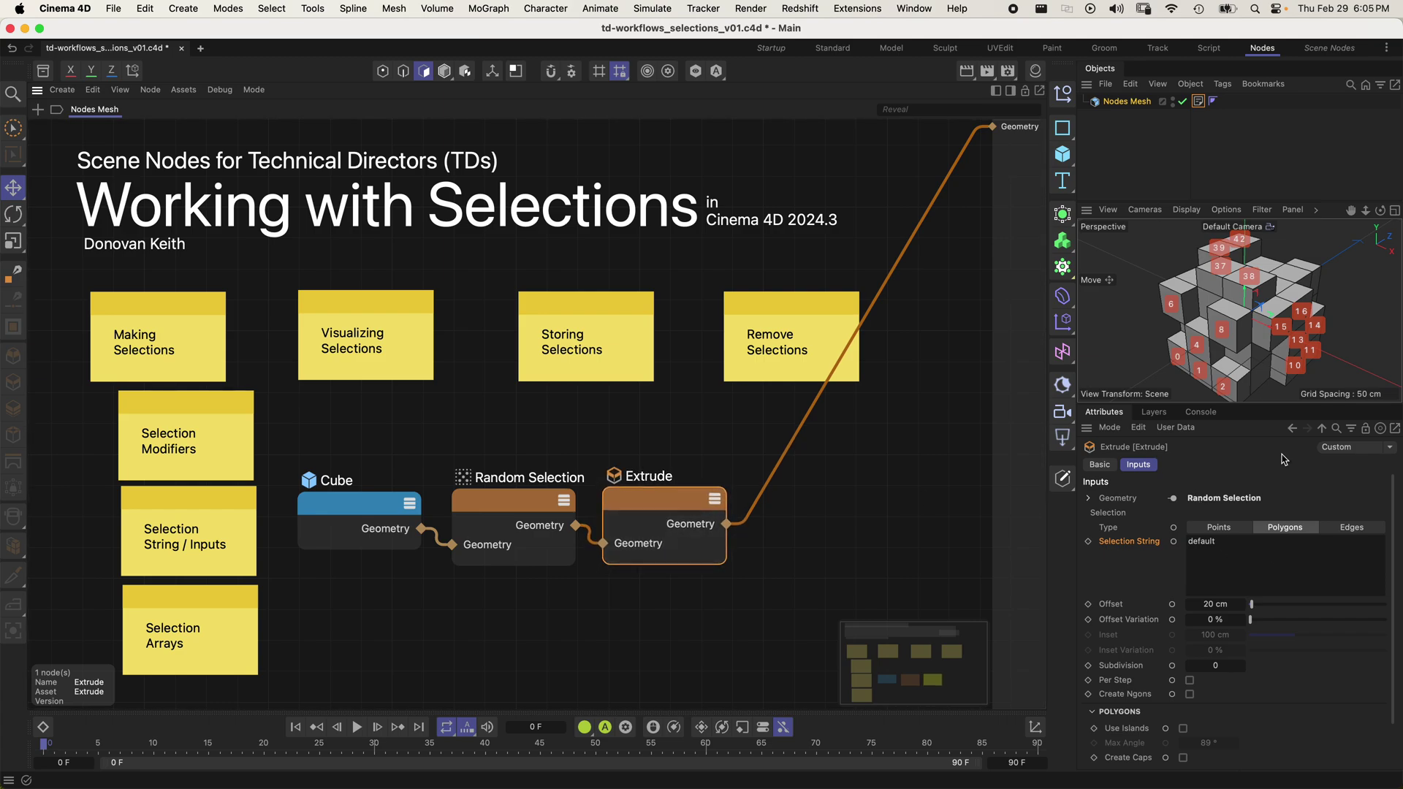
{"action": "left_click_drag", "start_coordinate": [1219, 325], "coordinate": [1387, 361], "text": "alt"}
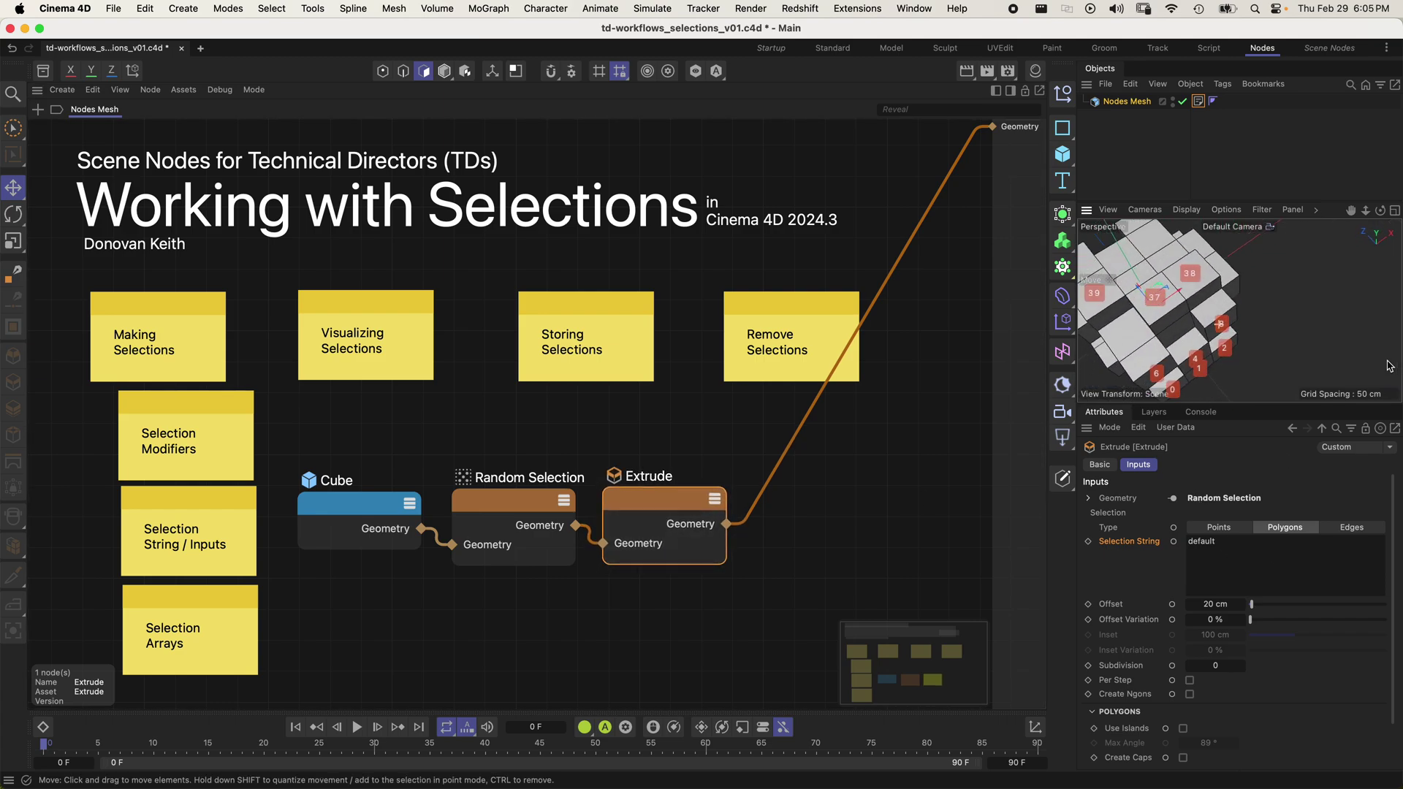
- Set the Extrude node's Offset Variation to 59% and inspect the uneven extrusions from another angle
{"action": "key", "text": "h"}
{"action": "left_click_drag", "start_coordinate": [1253, 299], "coordinate": [1257, 271], "text": "alt"}
{"action": "left_click_drag", "start_coordinate": [1253, 620], "coordinate": [1330, 619]}
{"action": "mouse_move", "coordinate": [1225, 328]}
{"action": "left_mouse_down", "text": "alt"}
{"action": "mouse_move", "coordinate": [1314, 347]}
{"action": "mouse_move", "coordinate": [1248, 341]}
{"action": "left_mouse_up", "text": "alt"}
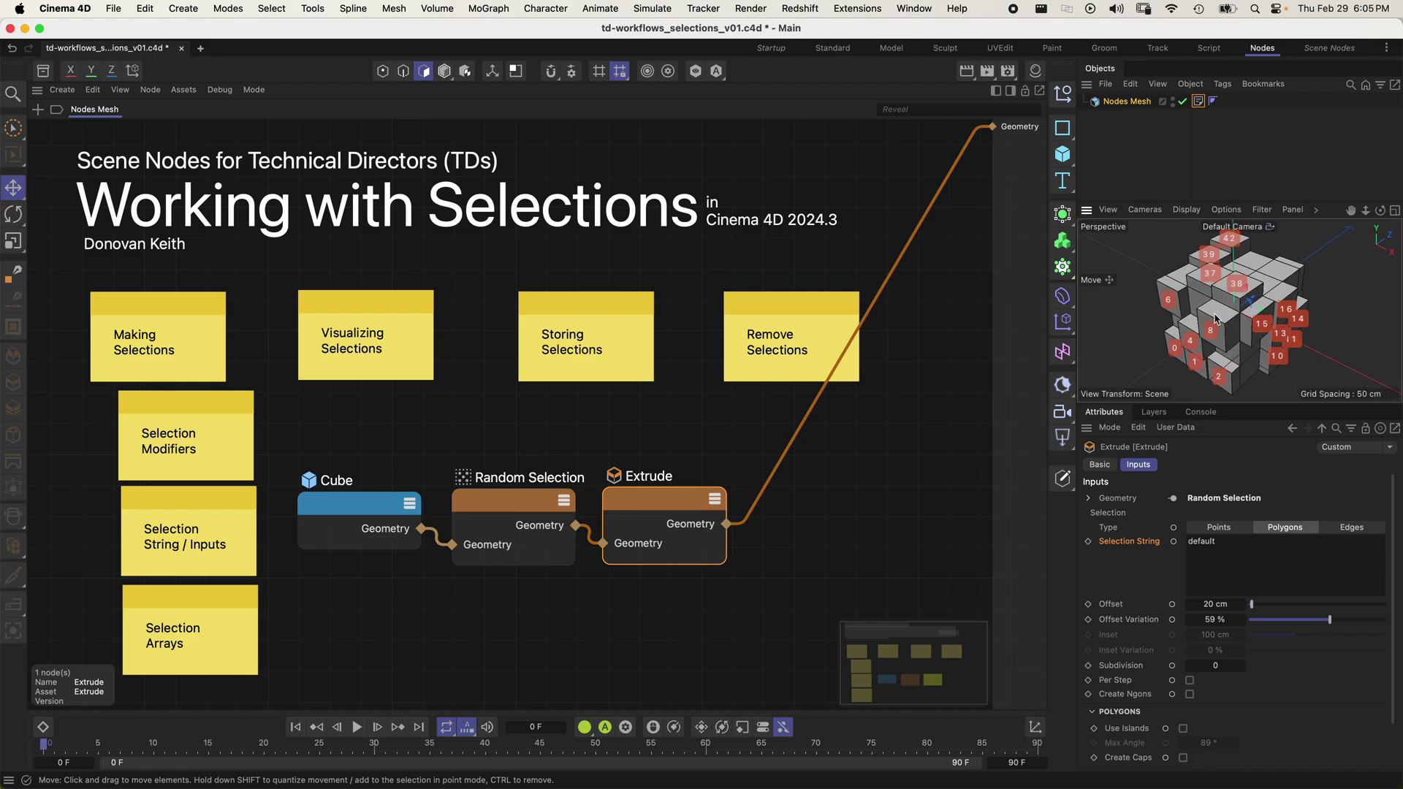
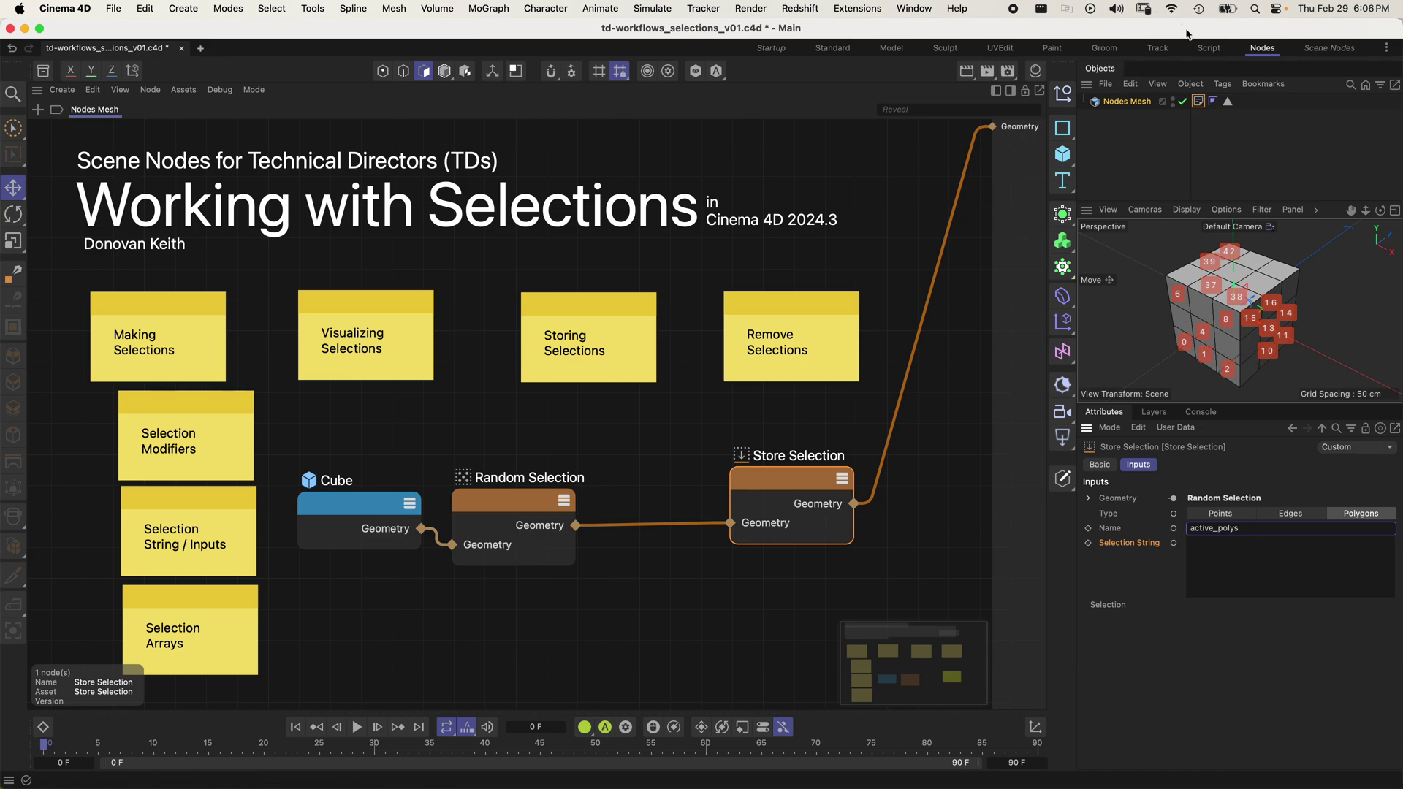
- Inspect the Polygon Selection tag on Nodes Mesh and reselect the Store Selection node
{"action": "left_click", "coordinate": [1228, 102]}
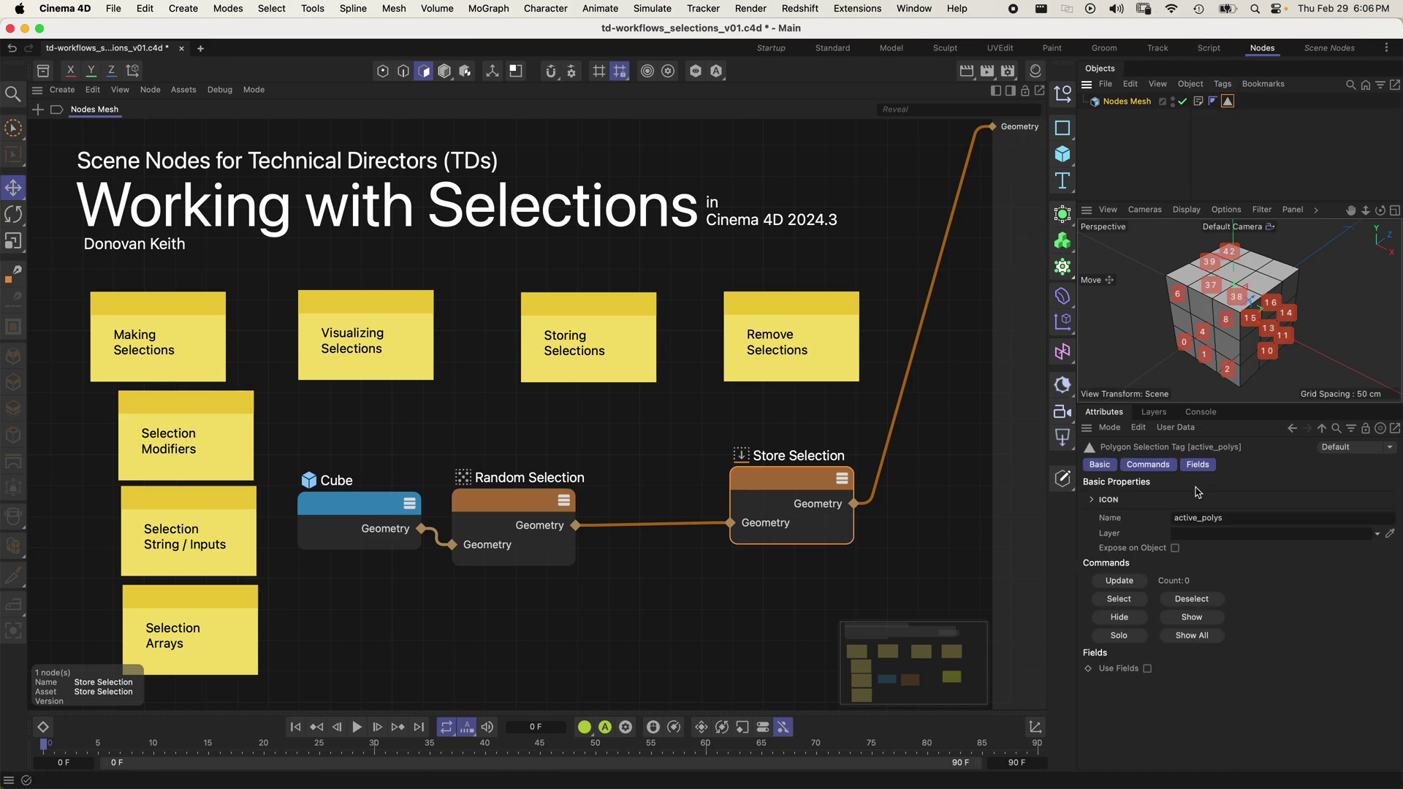
{"action": "left_click", "coordinate": [789, 488]}
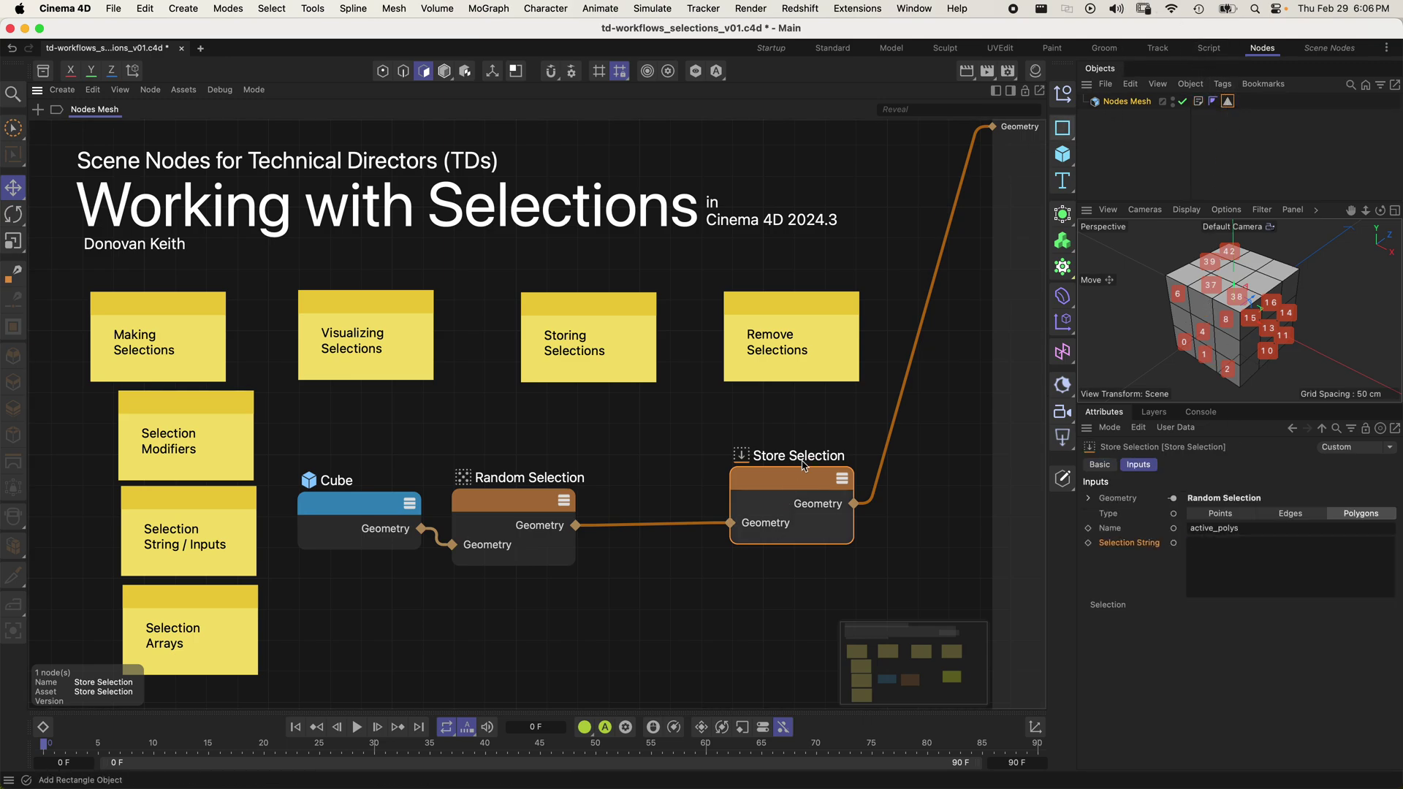
- Create a new material in the Material Manager and set its base color to orange
{"action": "left_click", "coordinate": [1035, 73]}
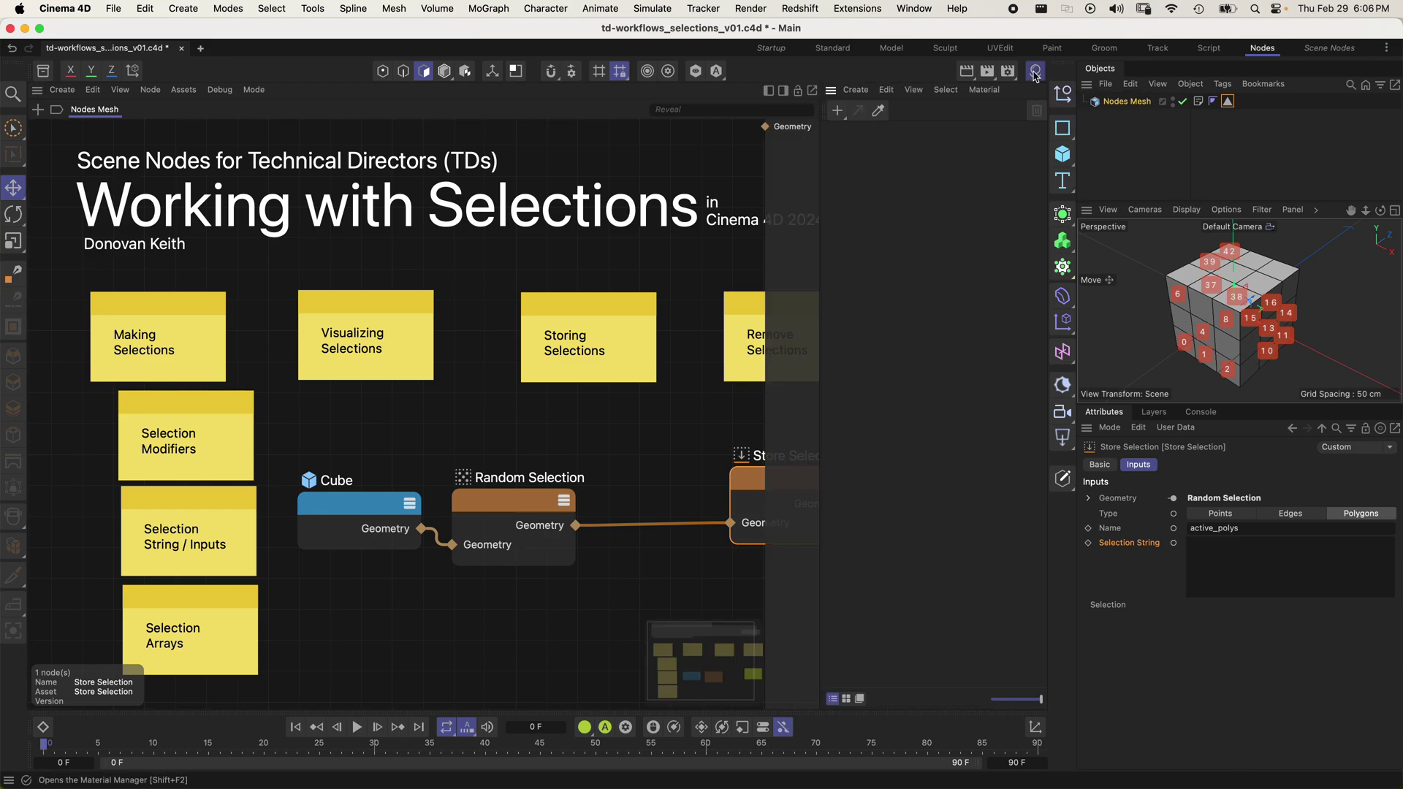
{"action": "double_click", "coordinate": [883, 231]}
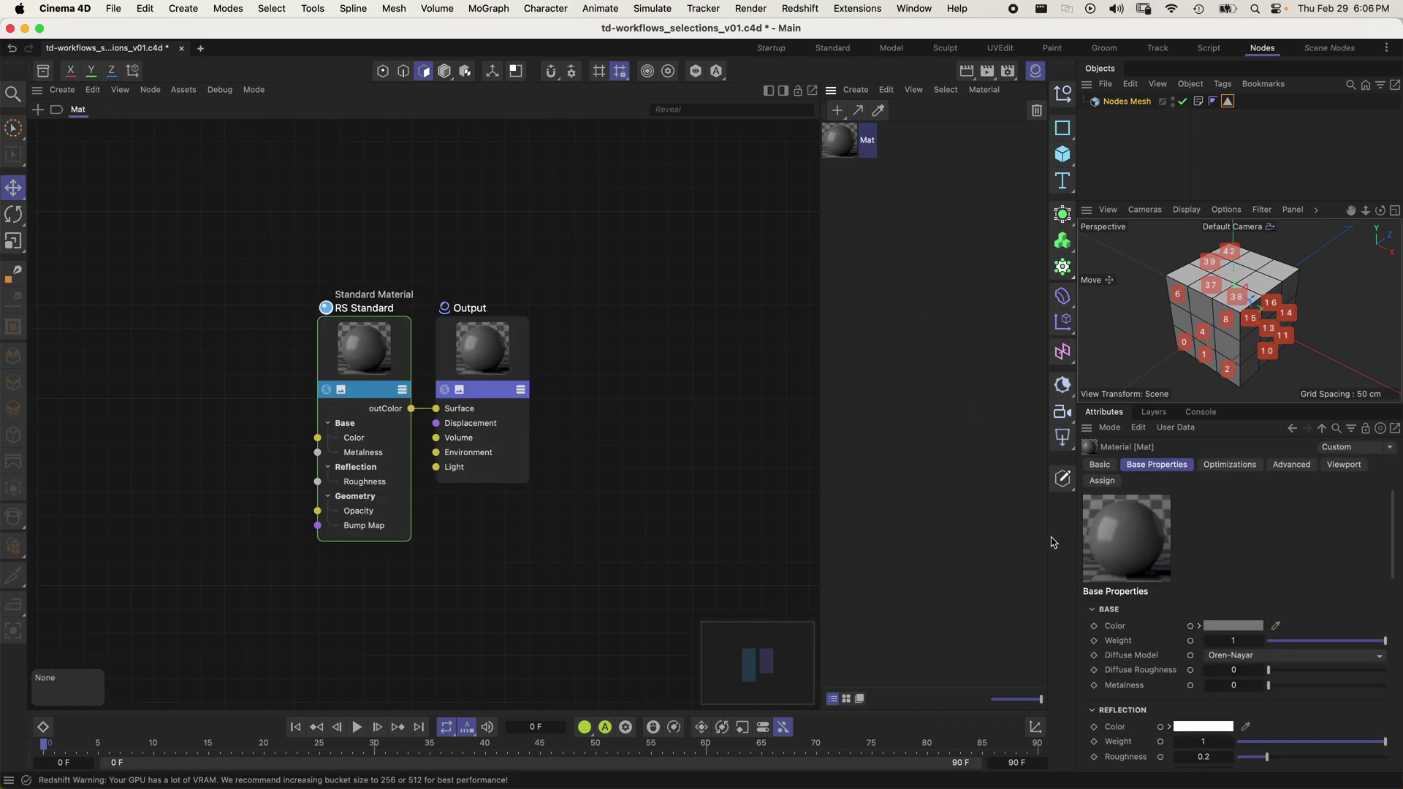
{"action": "left_click", "coordinate": [1232, 626]}
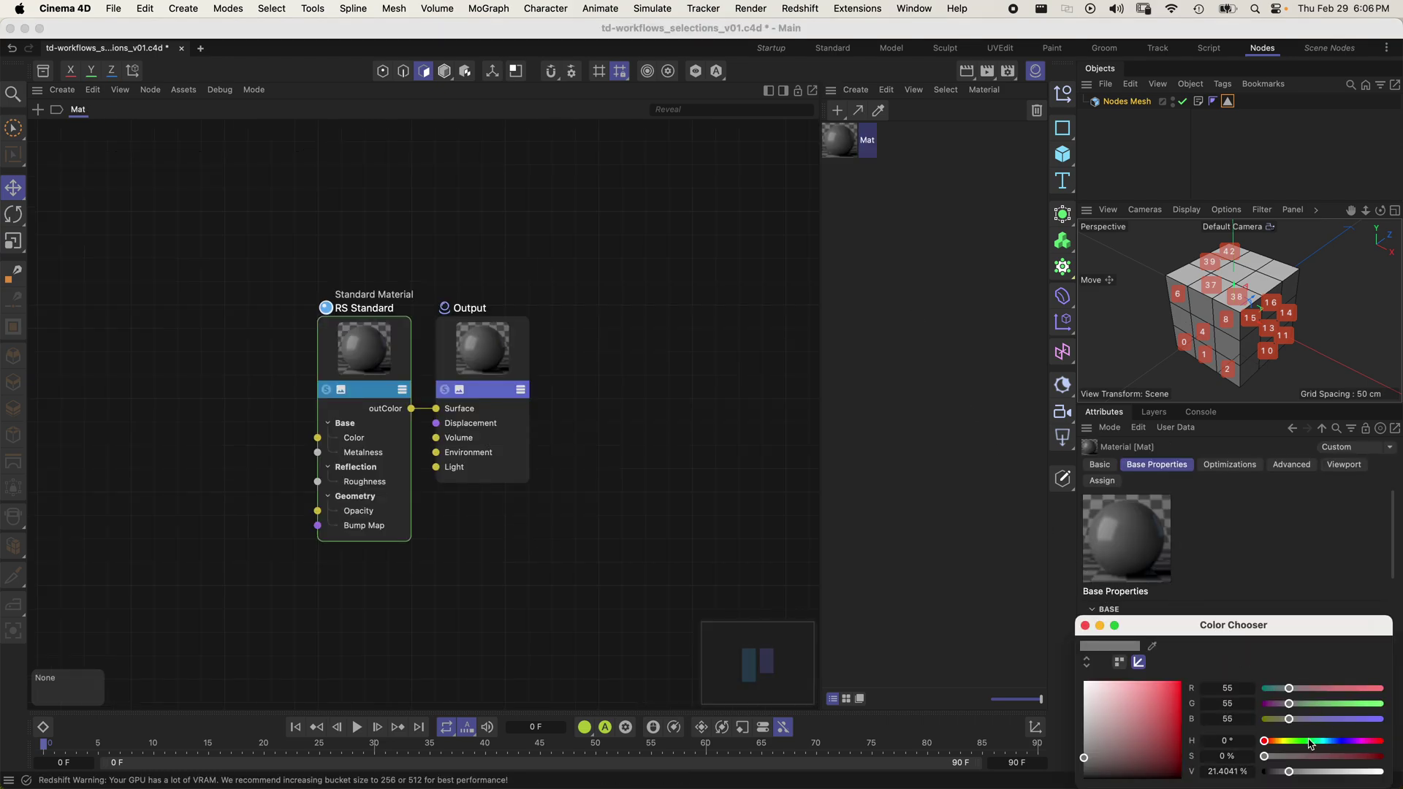
{"action": "left_click", "coordinate": [1280, 743]}
{"action": "left_click_drag", "start_coordinate": [1280, 742], "coordinate": [1271, 742]}
{"action": "left_click", "coordinate": [1181, 696]}
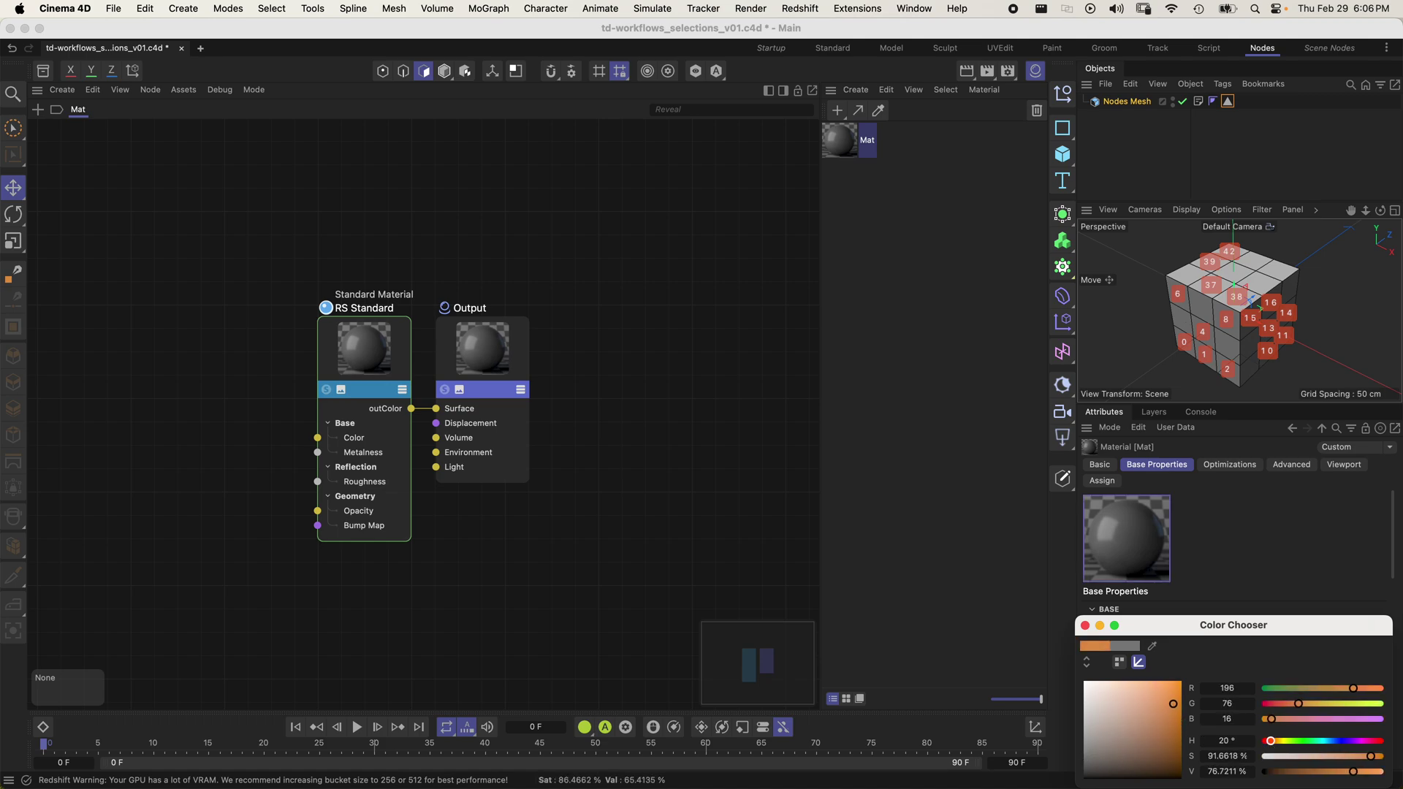
{"action": "left_click", "coordinate": [1085, 625]}
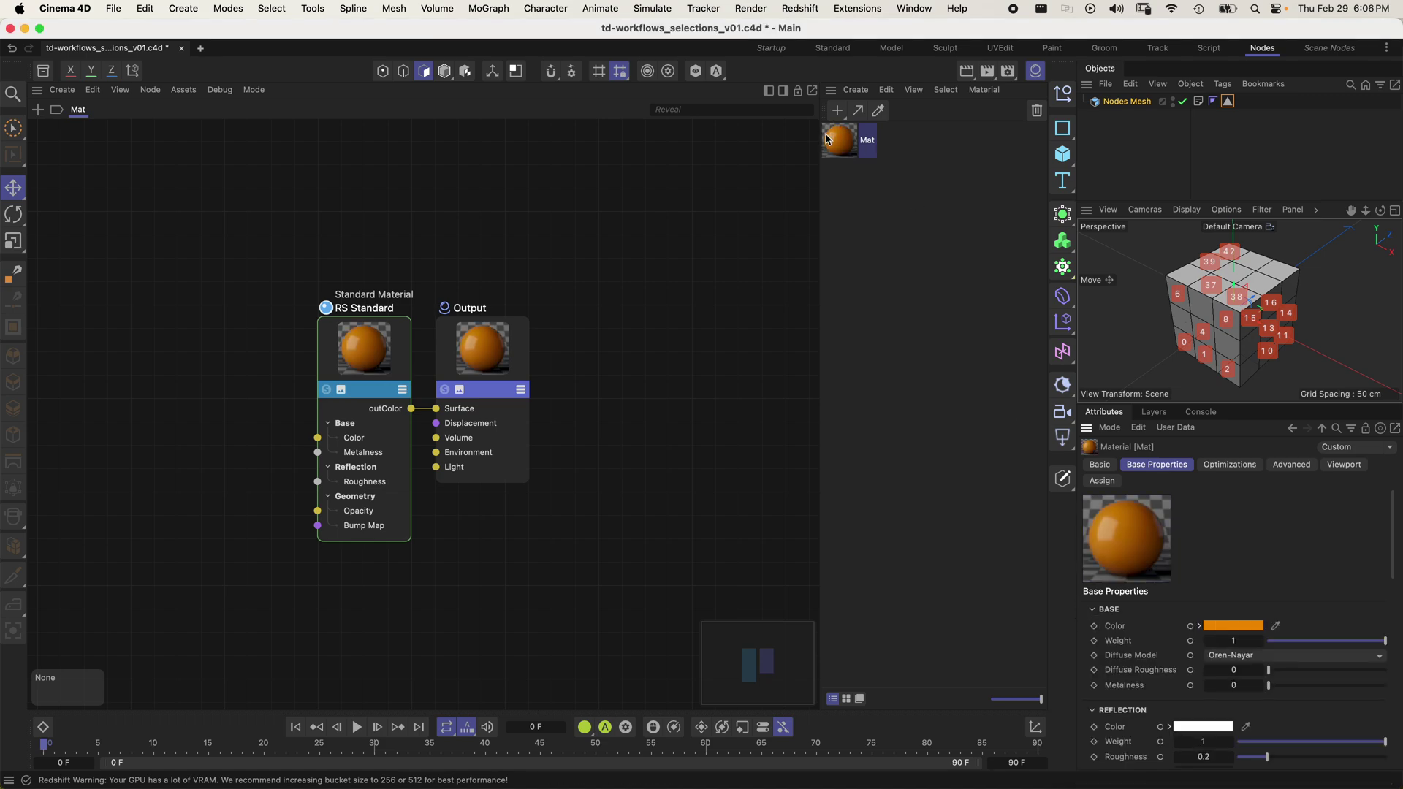
- Apply the orange material to Nodes Mesh and name the material selected_polys
{"action": "left_click_drag", "start_coordinate": [1166, 93], "coordinate": [1133, 103]}
{"action": "left_click", "coordinate": [870, 141]}
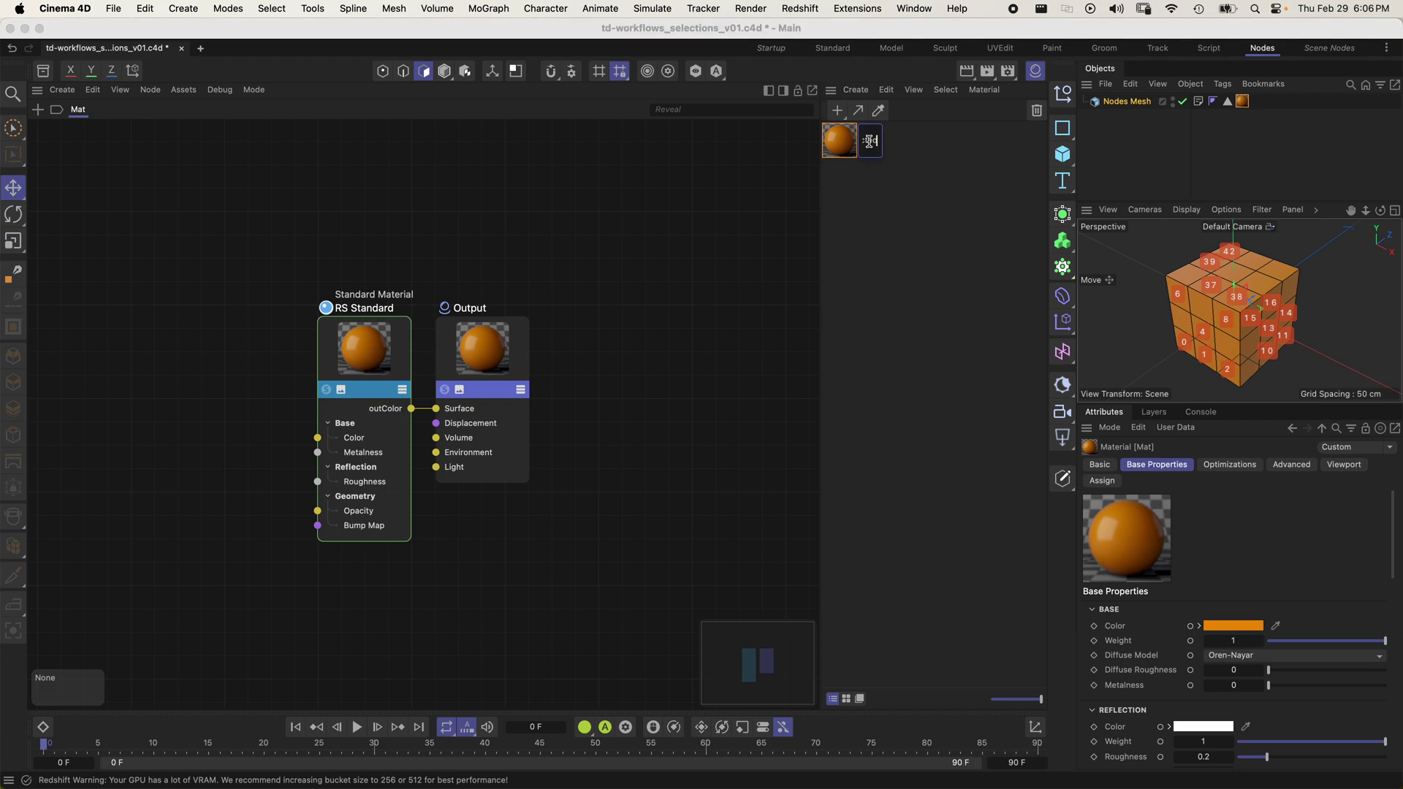
{"action": "type", "text": "selected_polys"}
{"action": "key", "text": "Return"}
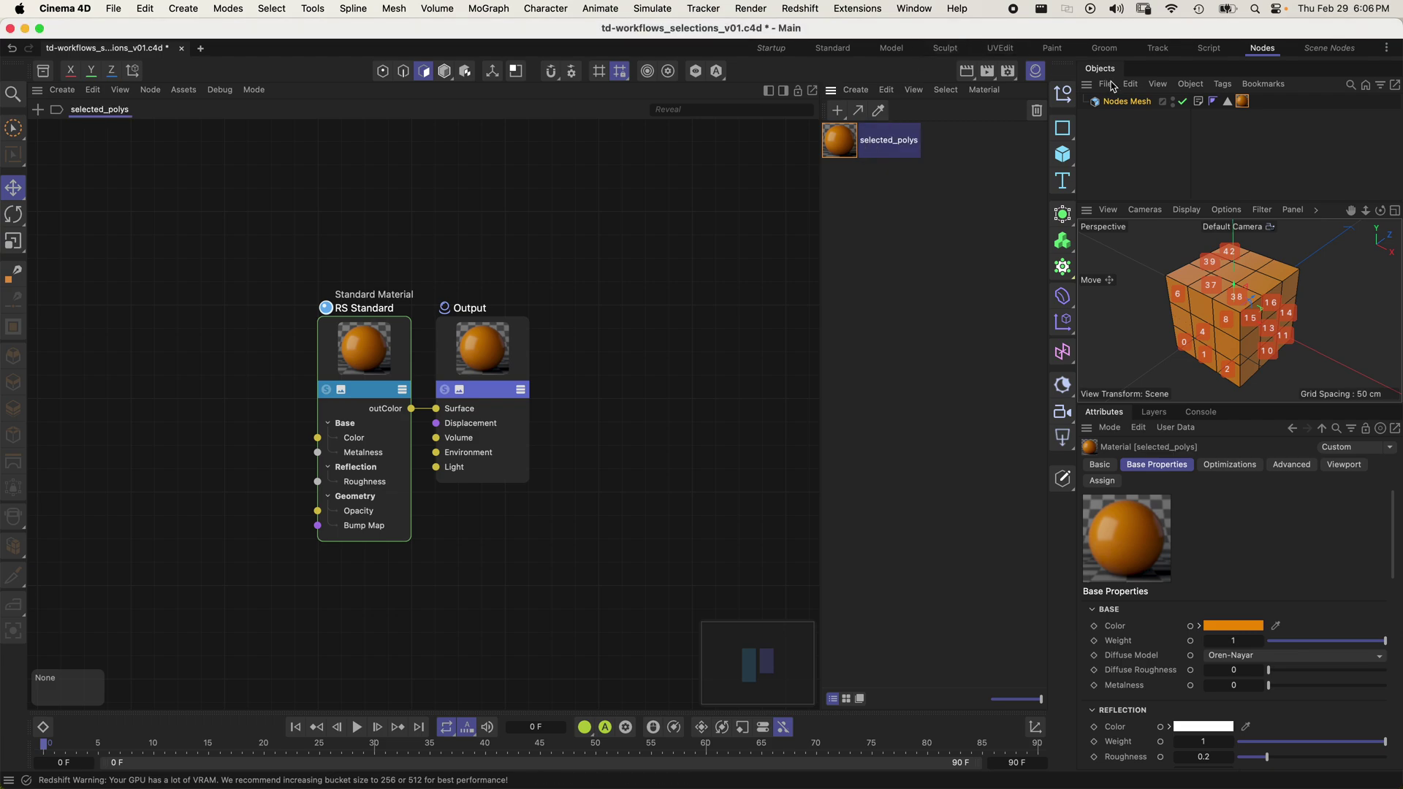
- Restrict the material tag on Nodes Mesh to the active_polys selection and rename the material active_polys
{"action": "left_click", "coordinate": [1243, 102]}
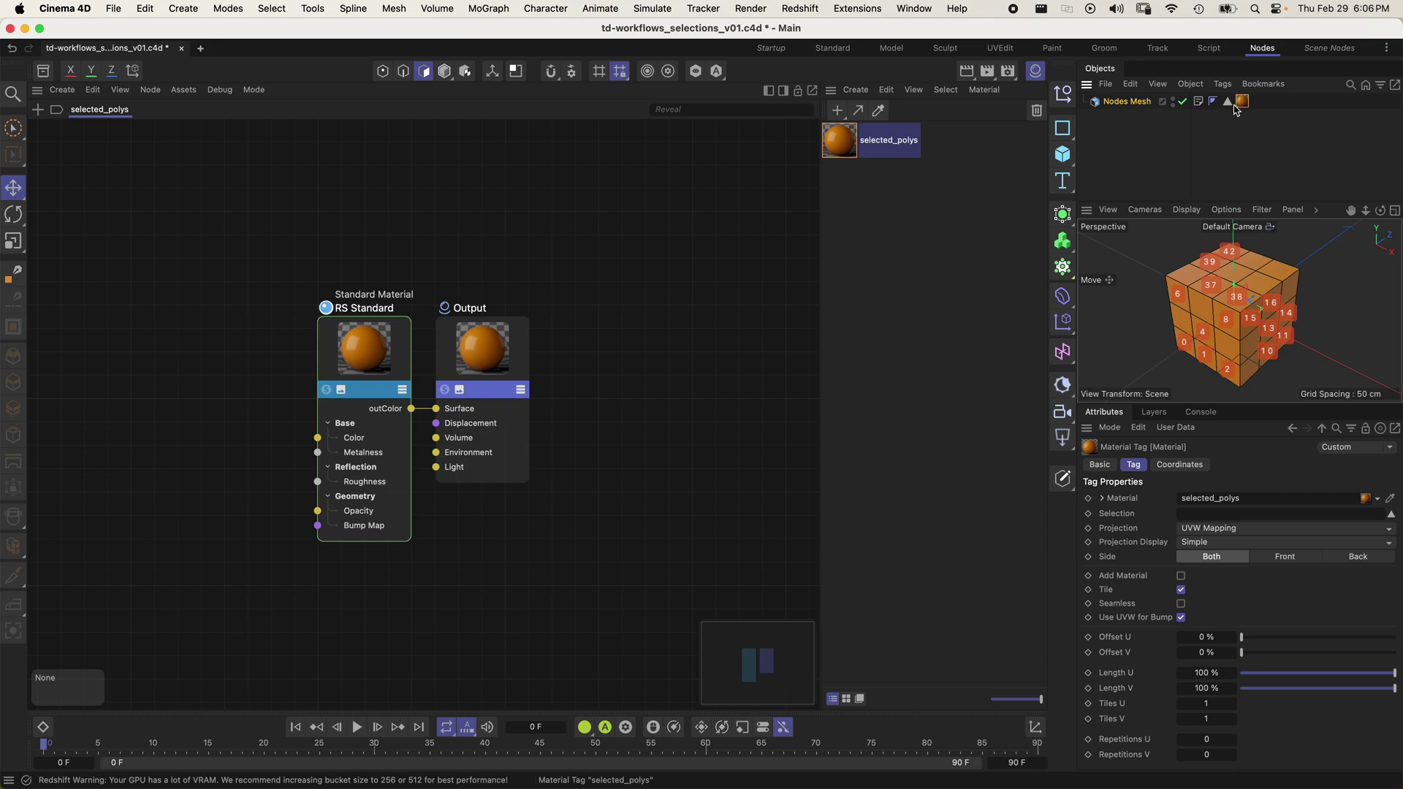
{"action": "left_click_drag", "start_coordinate": [1228, 102], "coordinate": [1217, 520]}
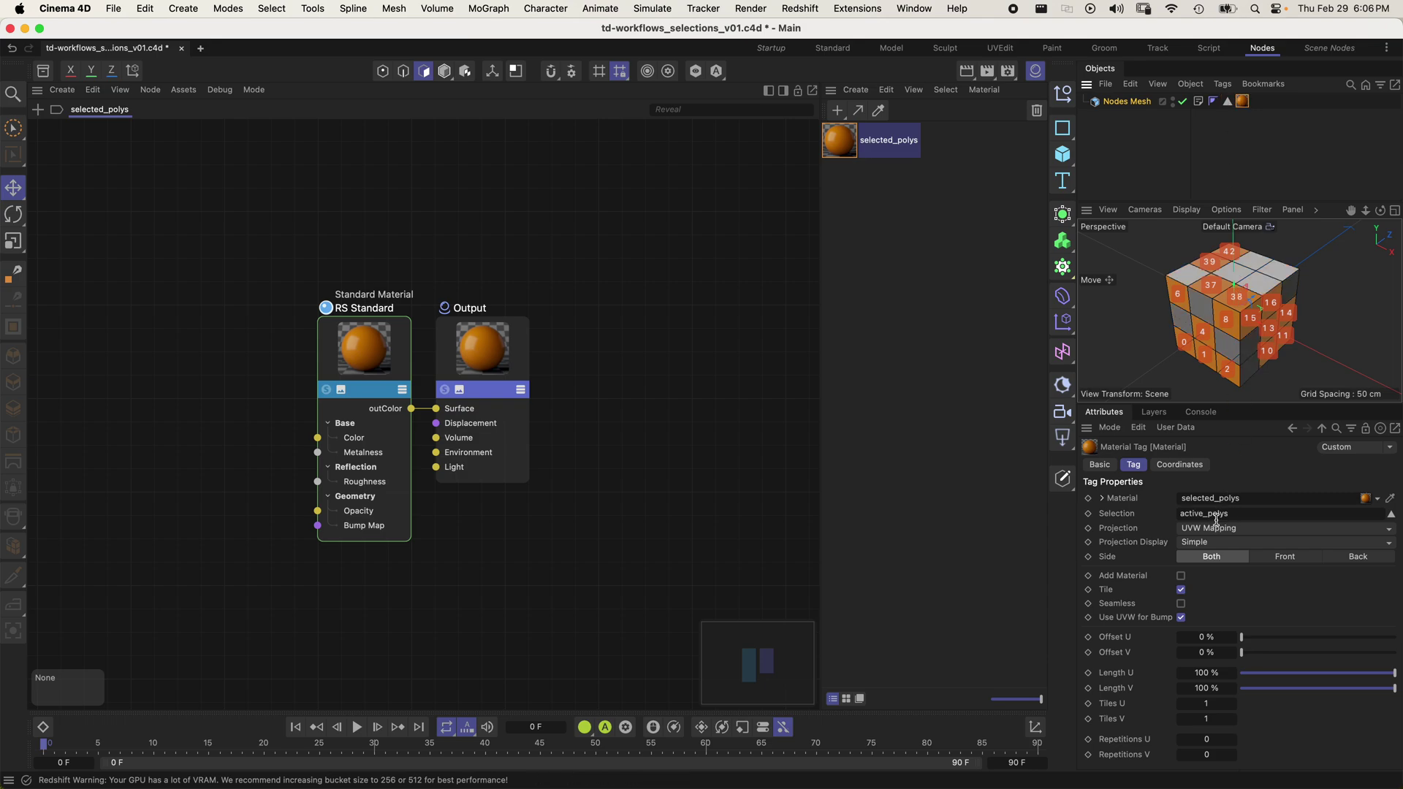
{"action": "double_click", "coordinate": [866, 142]}
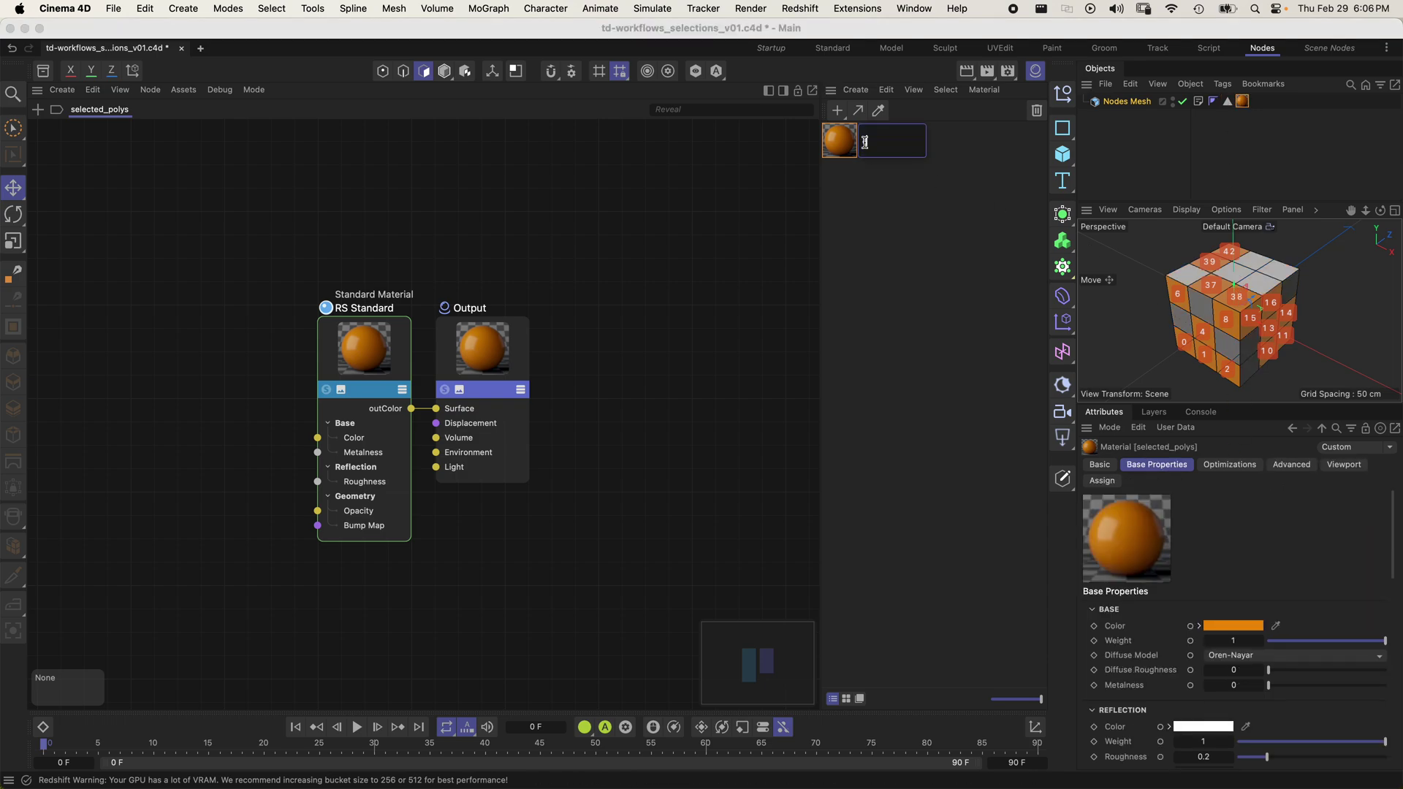
{"action": "type", "text": "active_polys"}
{"action": "key", "text": "Return"}
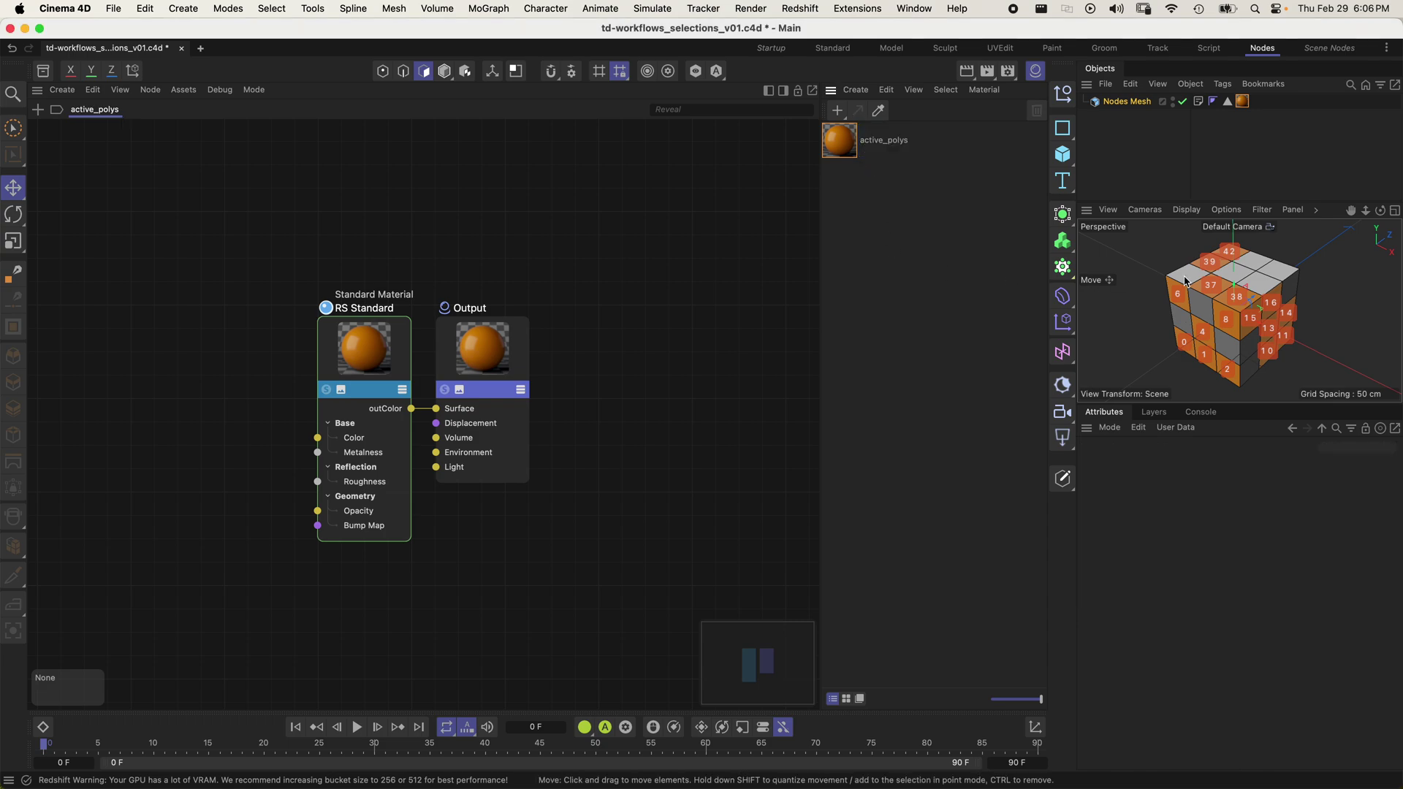
- Reselect Nodes Mesh and turn off the Polygon Indexes display to examine the colored cube without numbers
{"action": "left_click", "coordinate": [1111, 103]}
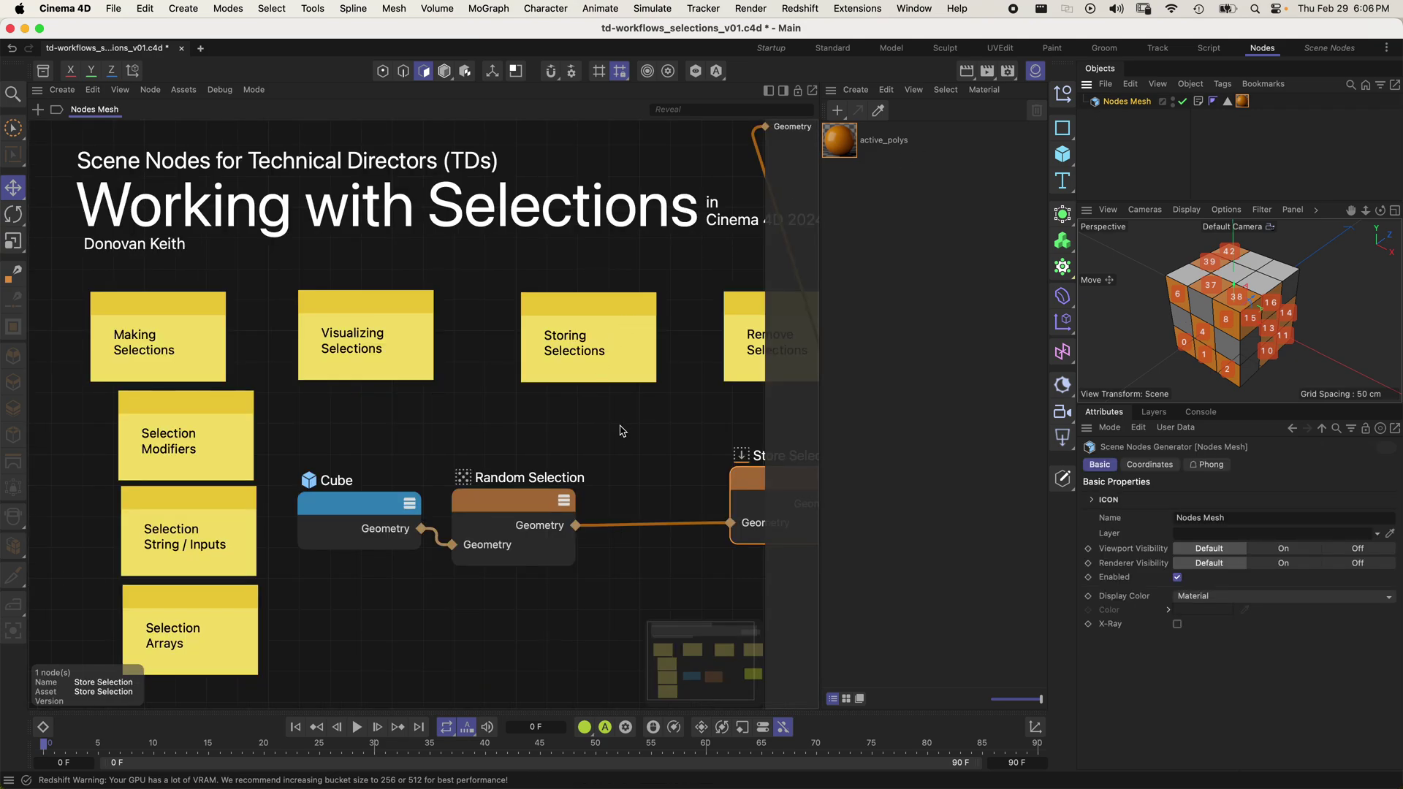
{"action": "mouse_move", "coordinate": [1218, 334]}
{"action": "left_mouse_down", "text": "alt"}
{"action": "mouse_move", "coordinate": [1265, 260]}
{"action": "mouse_move", "coordinate": [1268, 205]}
{"action": "mouse_move", "coordinate": [1246, 355]}
{"action": "mouse_move", "coordinate": [1274, 375]}
{"action": "mouse_move", "coordinate": [1234, 316]}
{"action": "left_mouse_up", "text": "alt"}
{"action": "key", "text": "h"}
{"action": "right_click_drag", "start_coordinate": [1214, 328], "coordinate": [1267, 281], "text": "alt"}
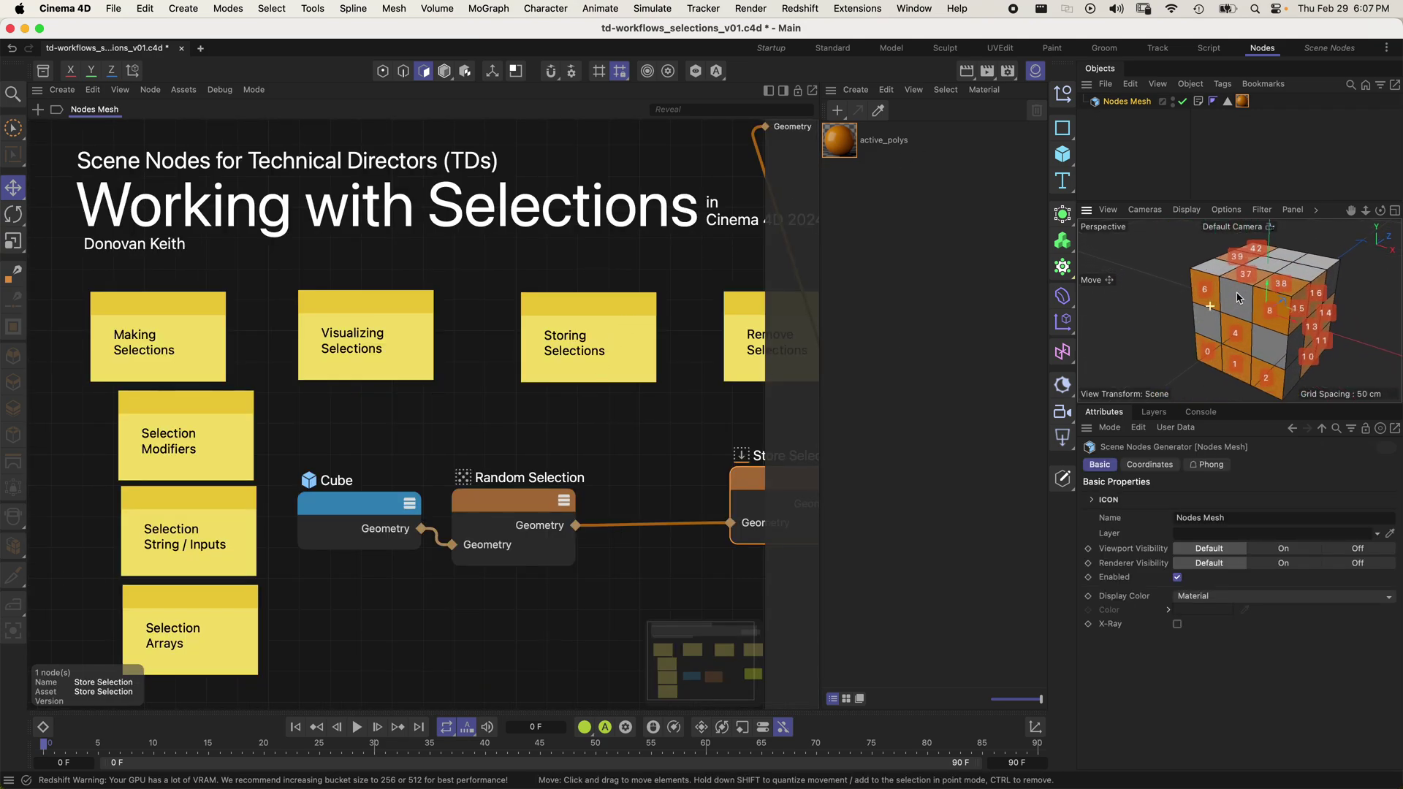
{"action": "middle_click_drag", "start_coordinate": [1267, 281], "coordinate": [1238, 304], "text": "alt"}
{"action": "left_click", "coordinate": [1233, 217]}
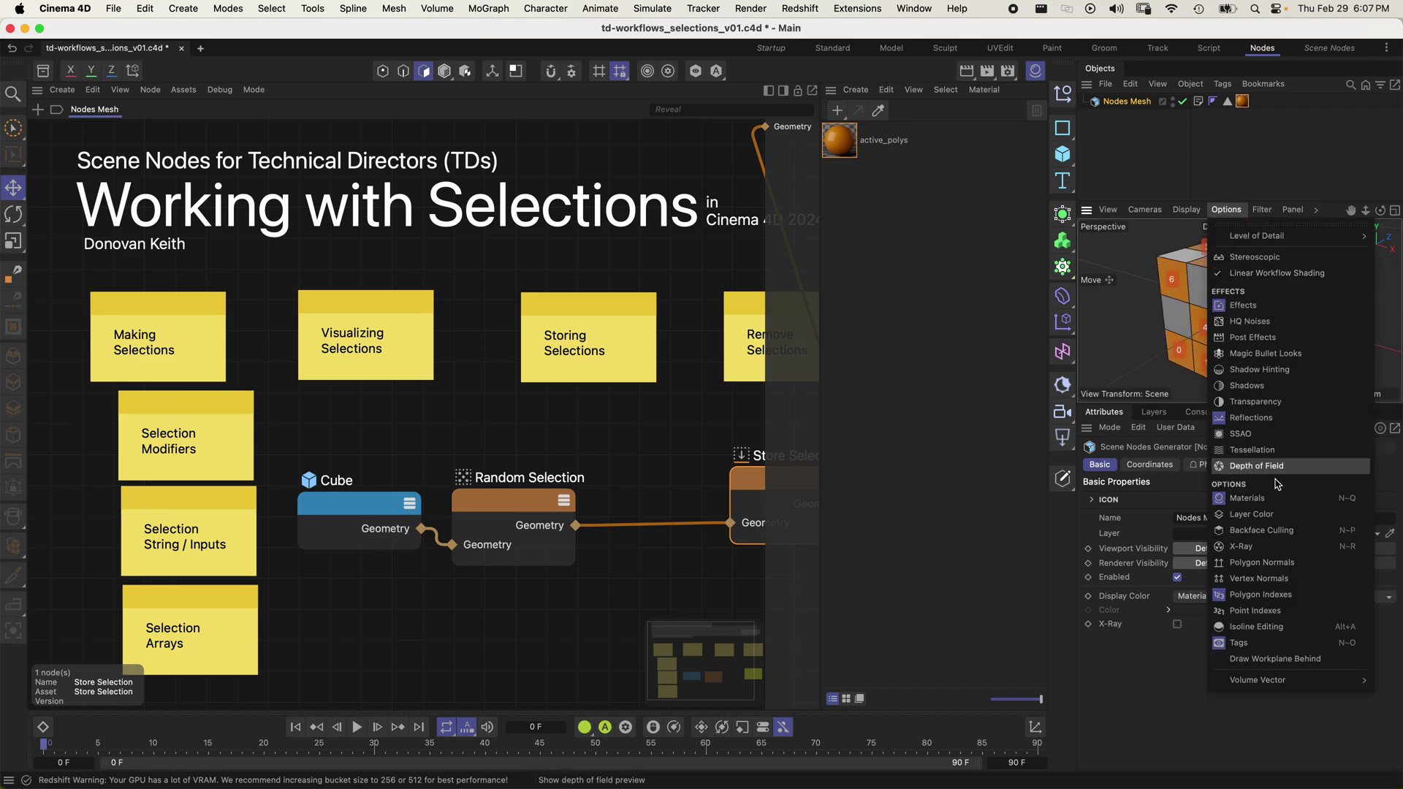
{"action": "left_click", "coordinate": [1295, 599]}
{"action": "left_click_drag", "start_coordinate": [1262, 357], "coordinate": [1243, 329], "text": "alt"}
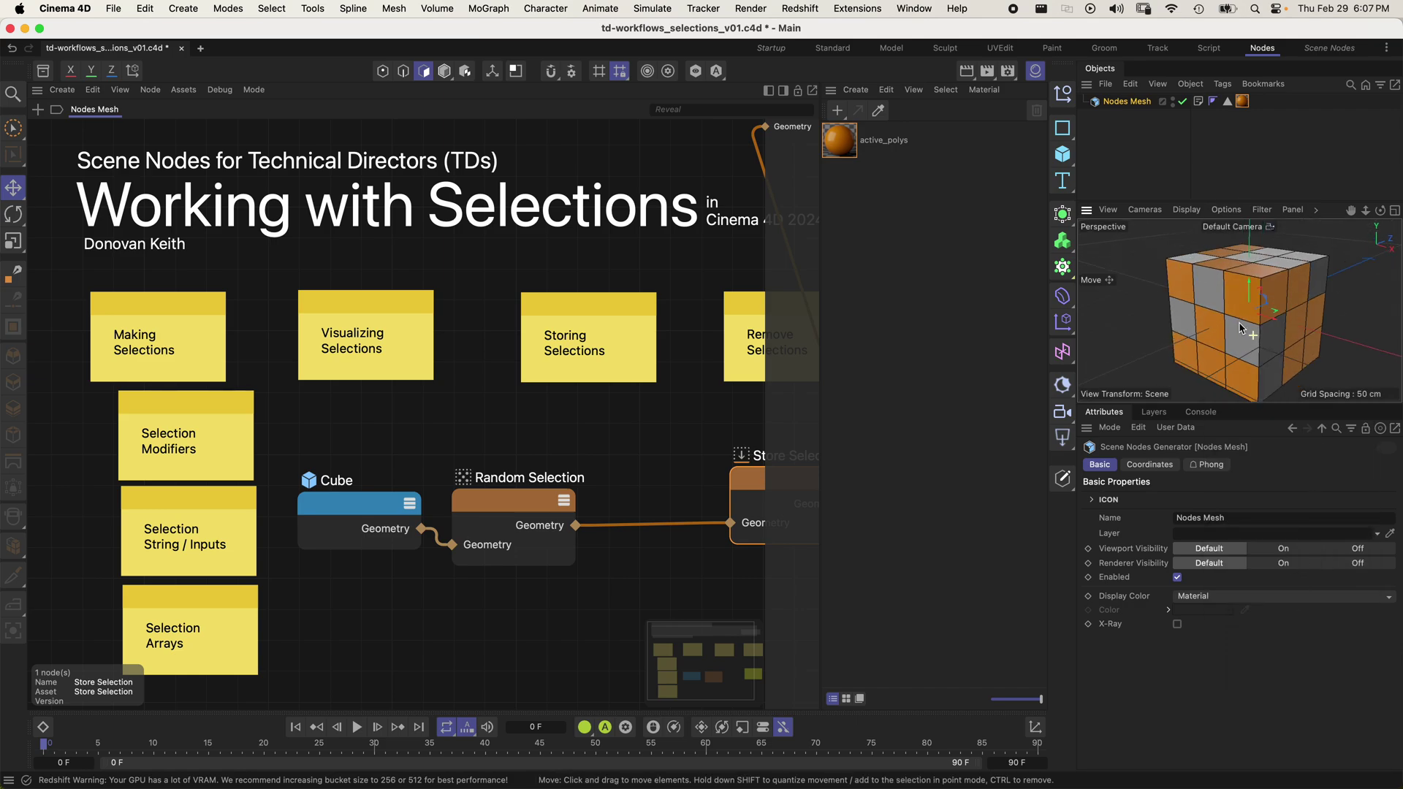
{"action": "right_click_drag", "start_coordinate": [1242, 329], "coordinate": [1225, 330], "text": "alt"}
- Compare the inputs of the Random Selection and Store Selection nodes, moving Store Selection slightly closer
{"action": "middle_click_drag", "start_coordinate": [692, 610], "coordinate": [553, 581], "text": "alt"}
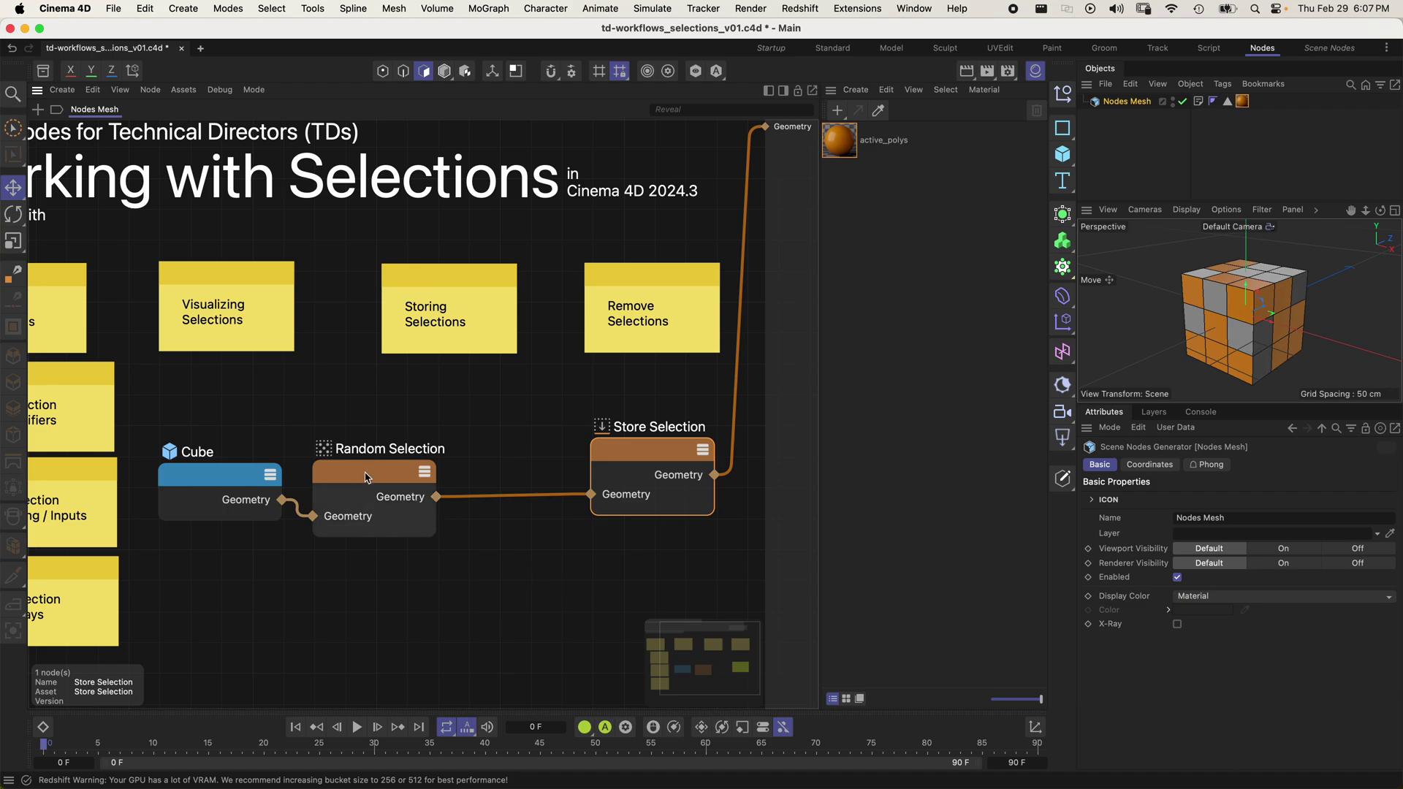
{"action": "left_click", "coordinate": [367, 484]}
{"action": "scroll", "coordinate": [351, 526], "scroll_direction": "left", "scroll_amount": 3}
{"action": "left_click_drag", "start_coordinate": [400, 469], "coordinate": [391, 469]}
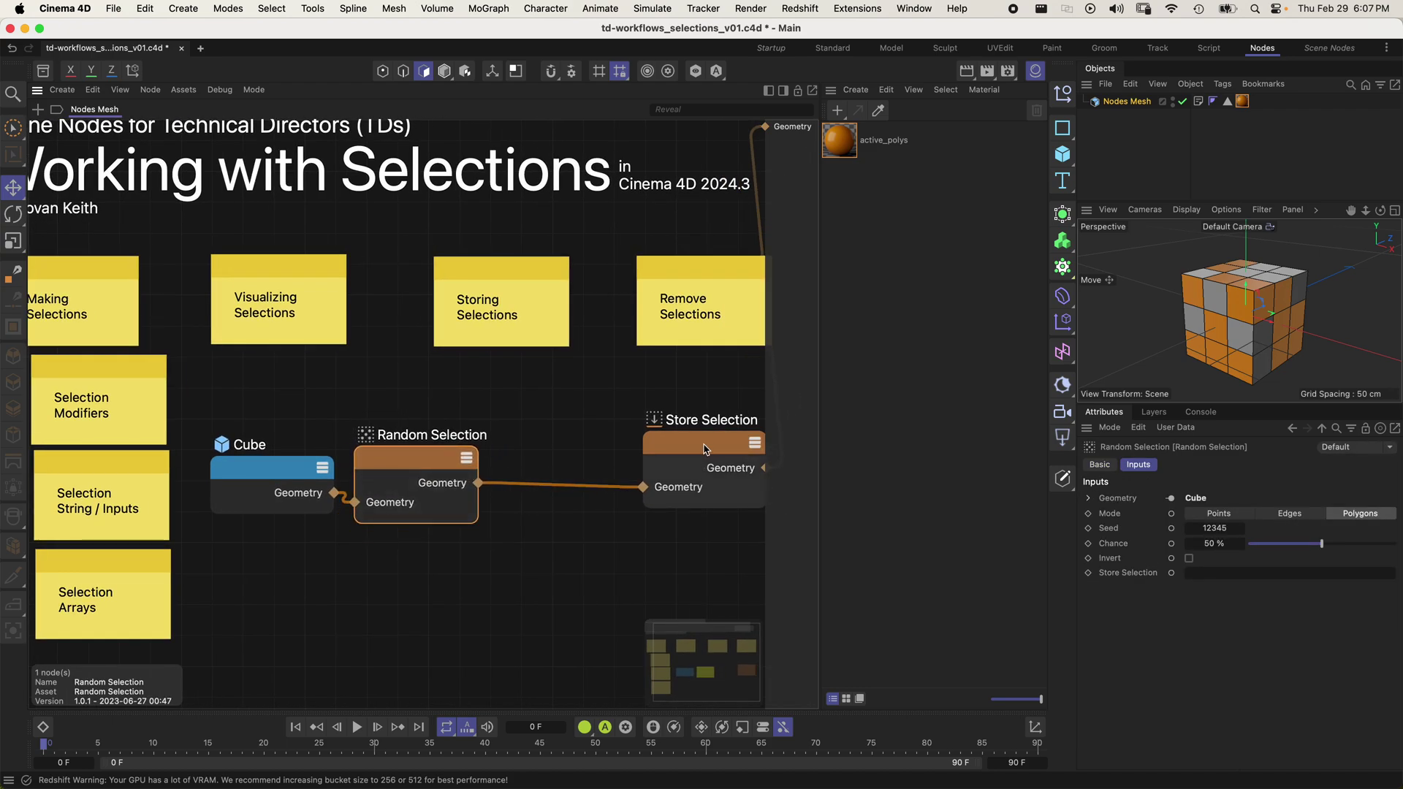
{"action": "left_click_drag", "start_coordinate": [705, 449], "coordinate": [675, 446]}
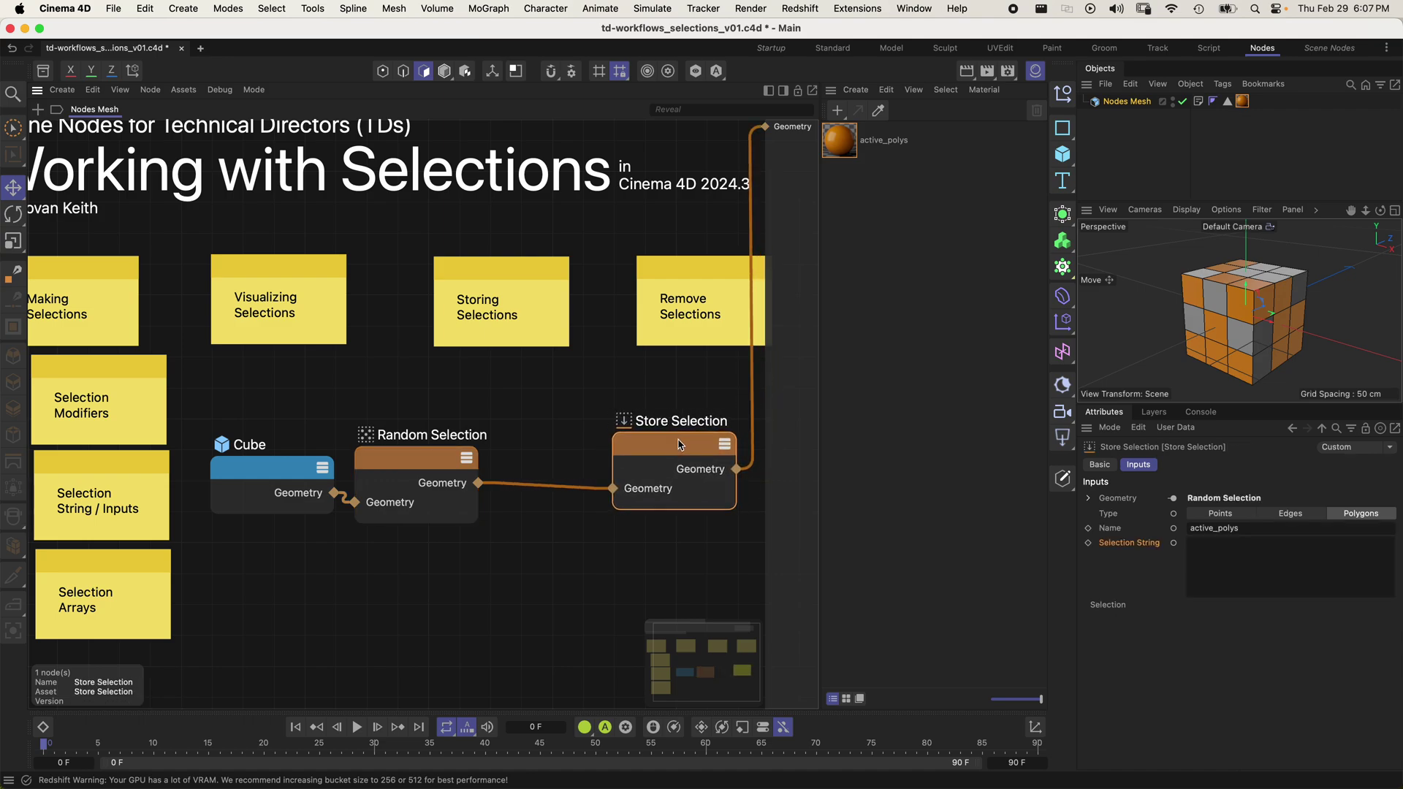
{"action": "left_click", "coordinate": [420, 461]}
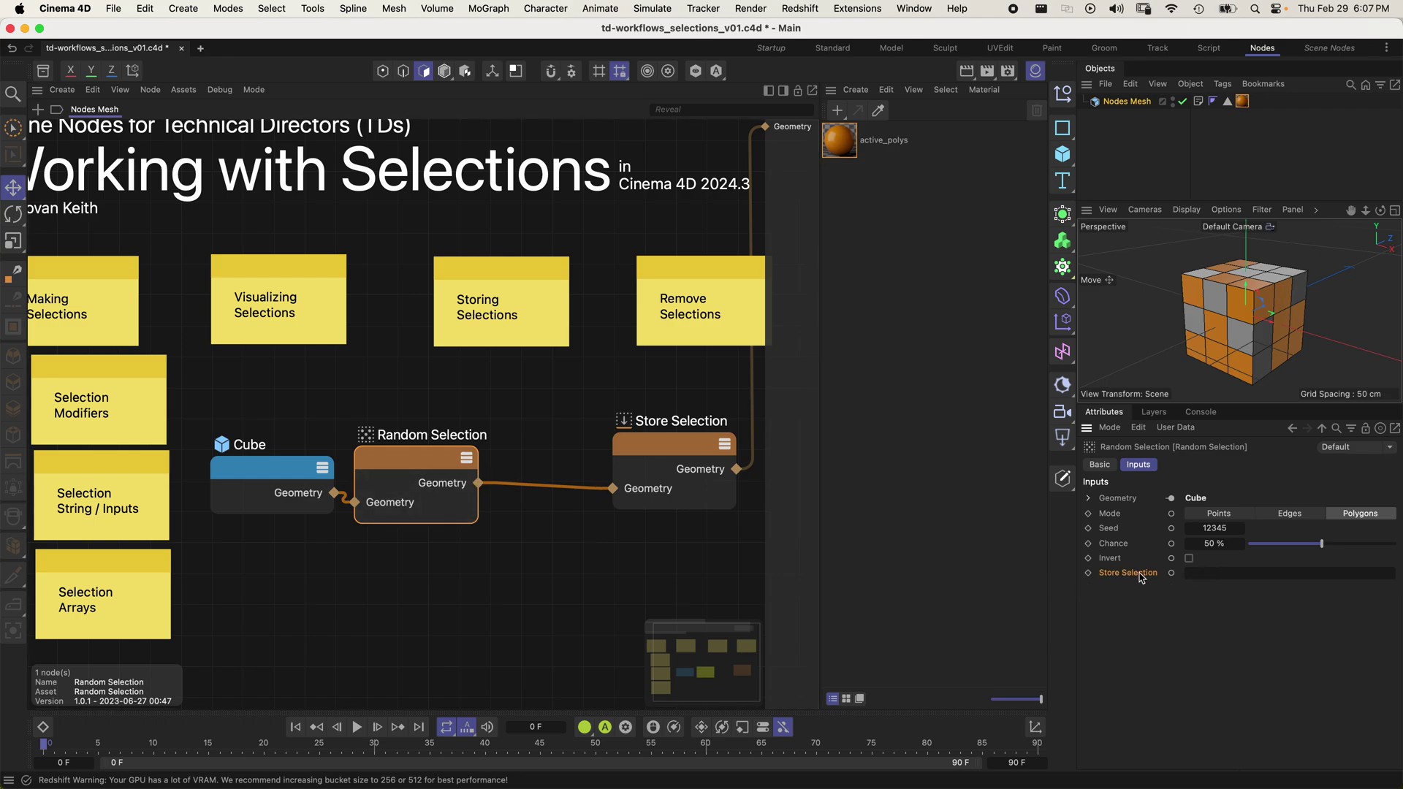
{"action": "left_click", "coordinate": [665, 448]}
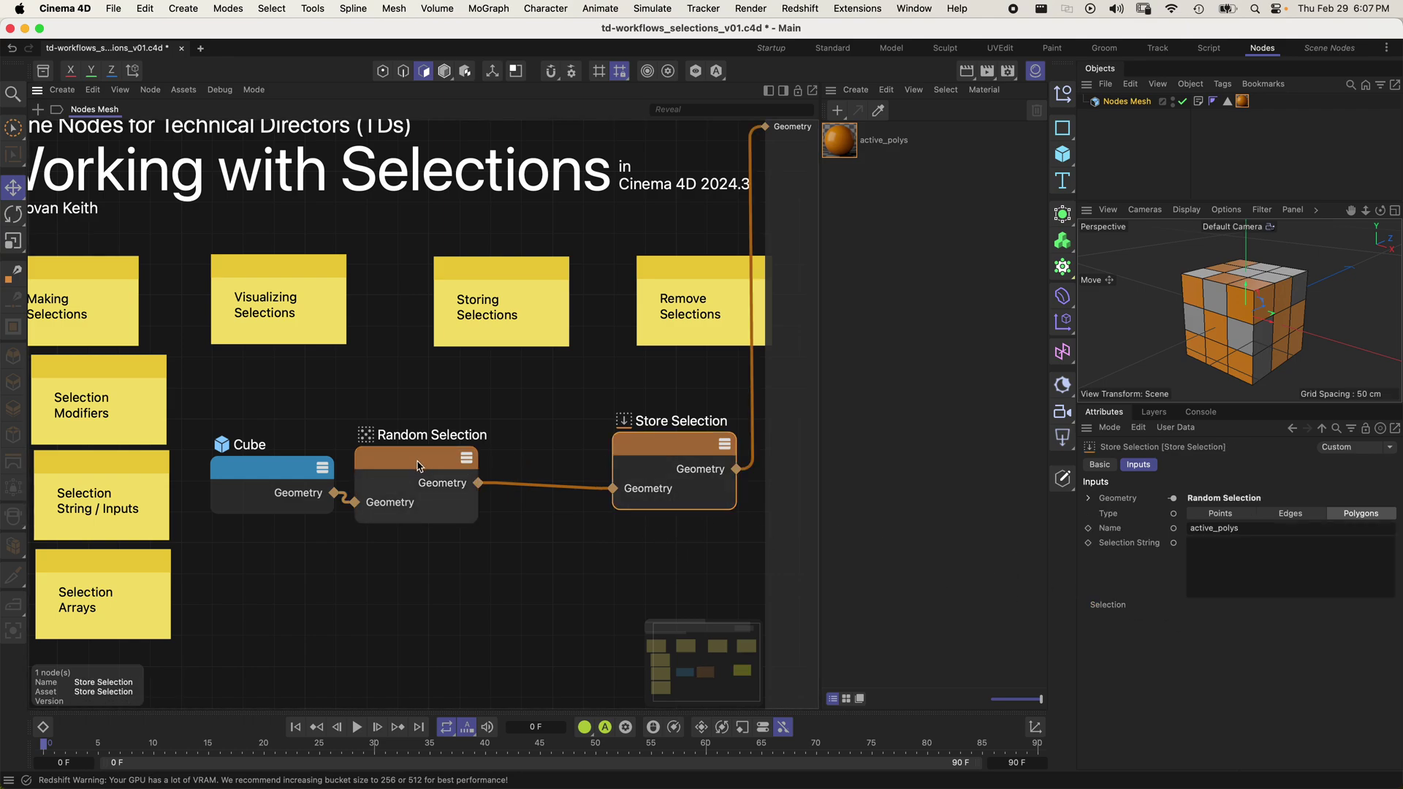
- Copy the name active_polys from the Store Selection node into the Random Selection node's Store Selection input
{"action": "double_click", "coordinate": [1326, 529]}
{"action": "key", "text": "ctrl+c"}
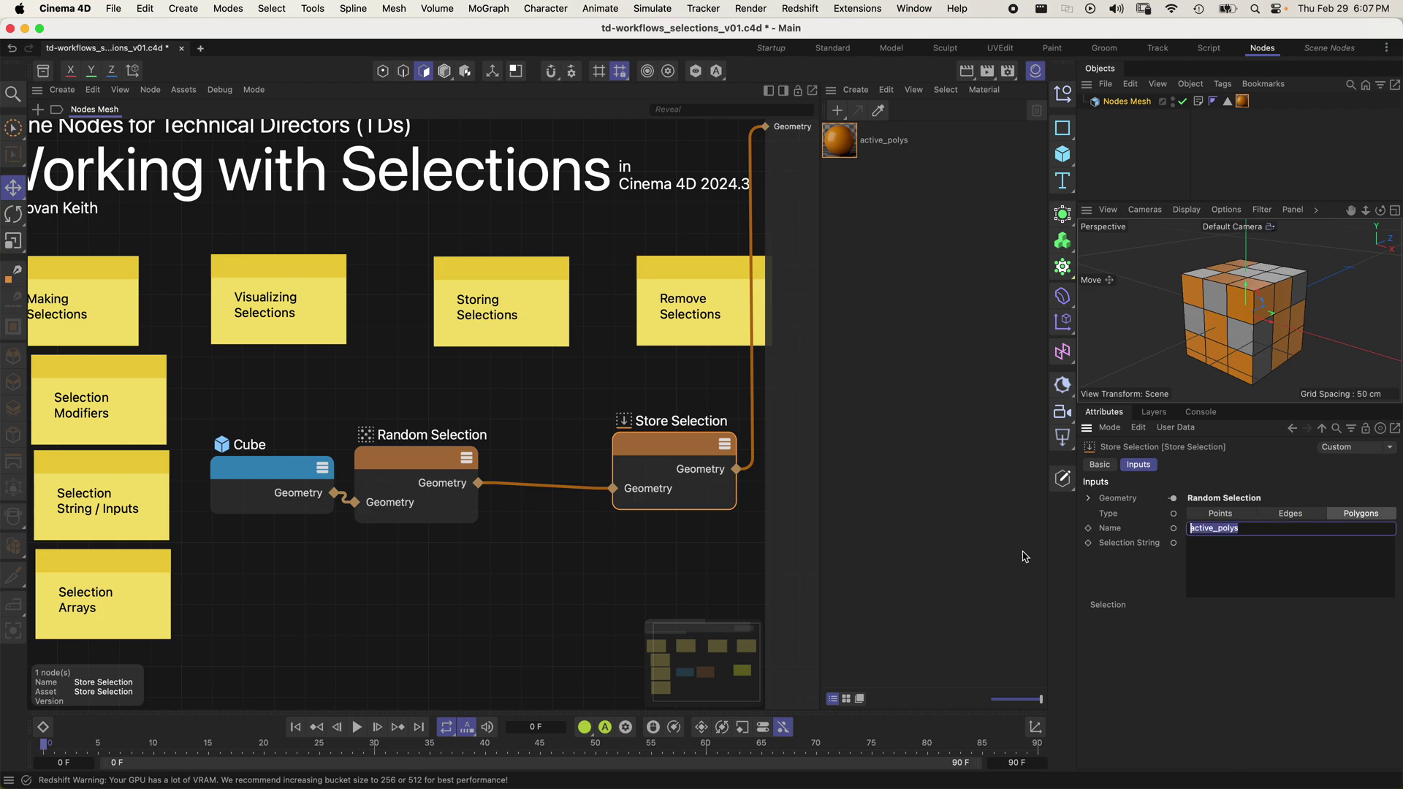
{"action": "left_click_drag", "start_coordinate": [688, 456], "coordinate": [698, 564]}
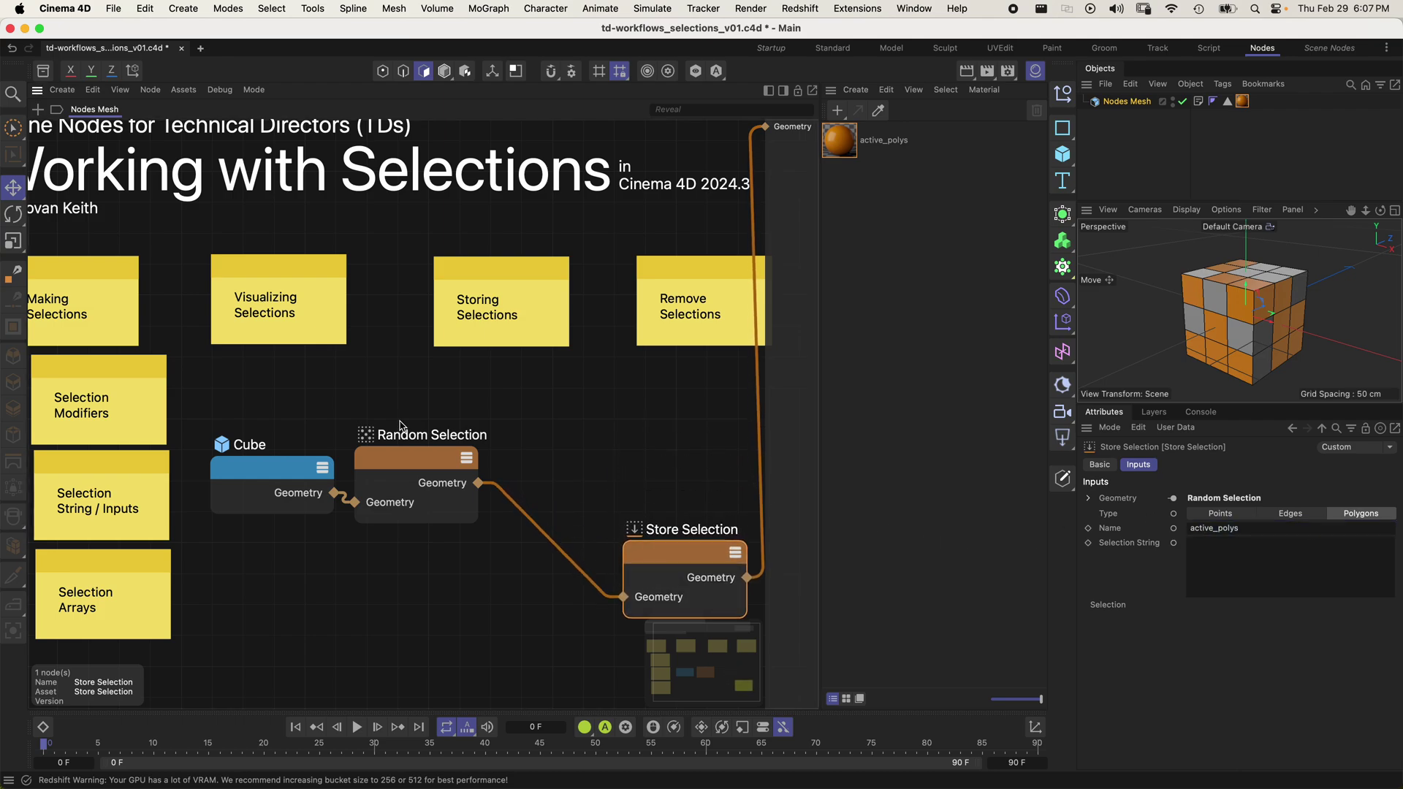
{"action": "left_click", "coordinate": [392, 458]}
{"action": "left_click", "coordinate": [1219, 575]}
{"action": "key", "text": "ctrl+v"}
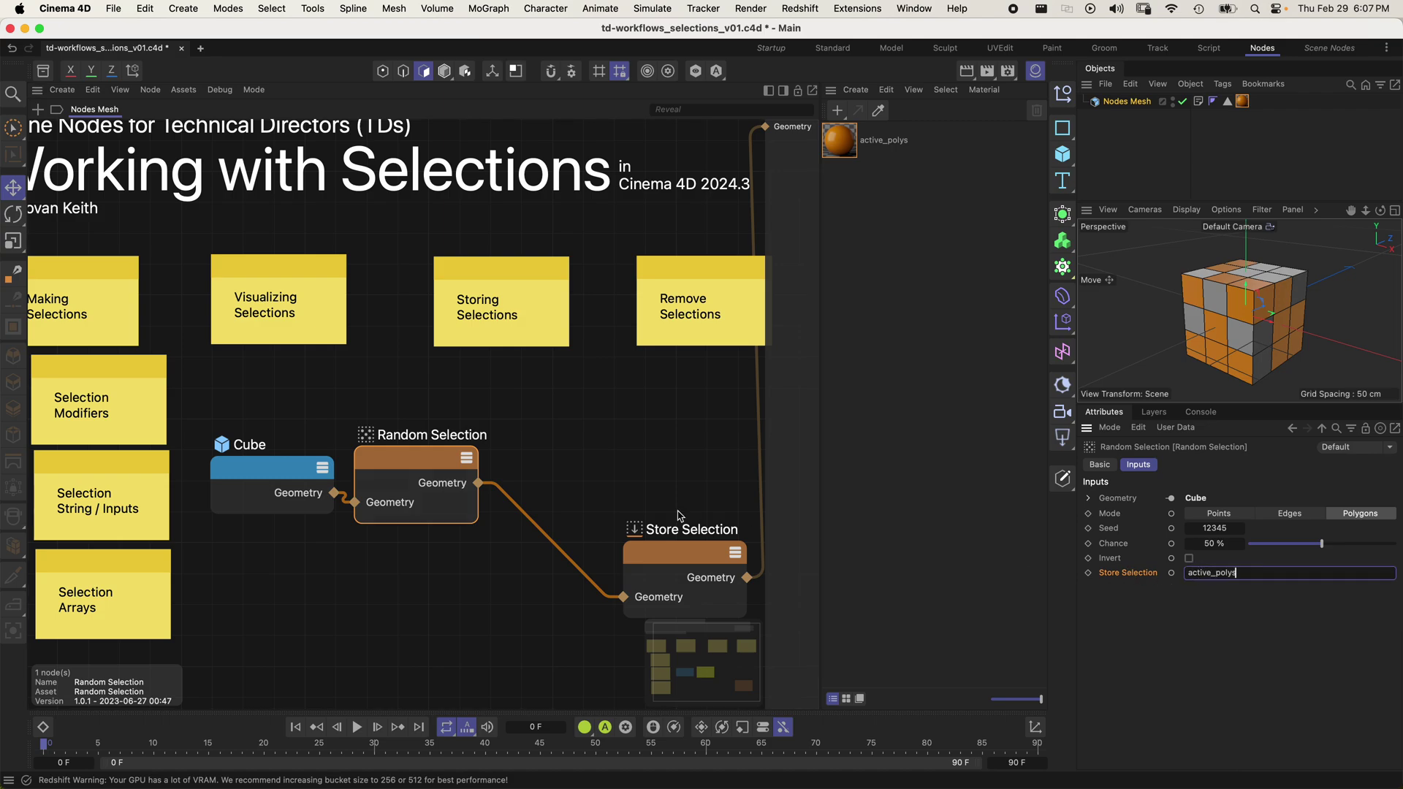
- Connect Random Selection directly to the graph's Geometry output, bypassing Store Selection, and compare both nodes' inputs
{"action": "left_click", "coordinate": [646, 489]}
{"action": "left_click_drag", "start_coordinate": [479, 483], "coordinate": [765, 127]}
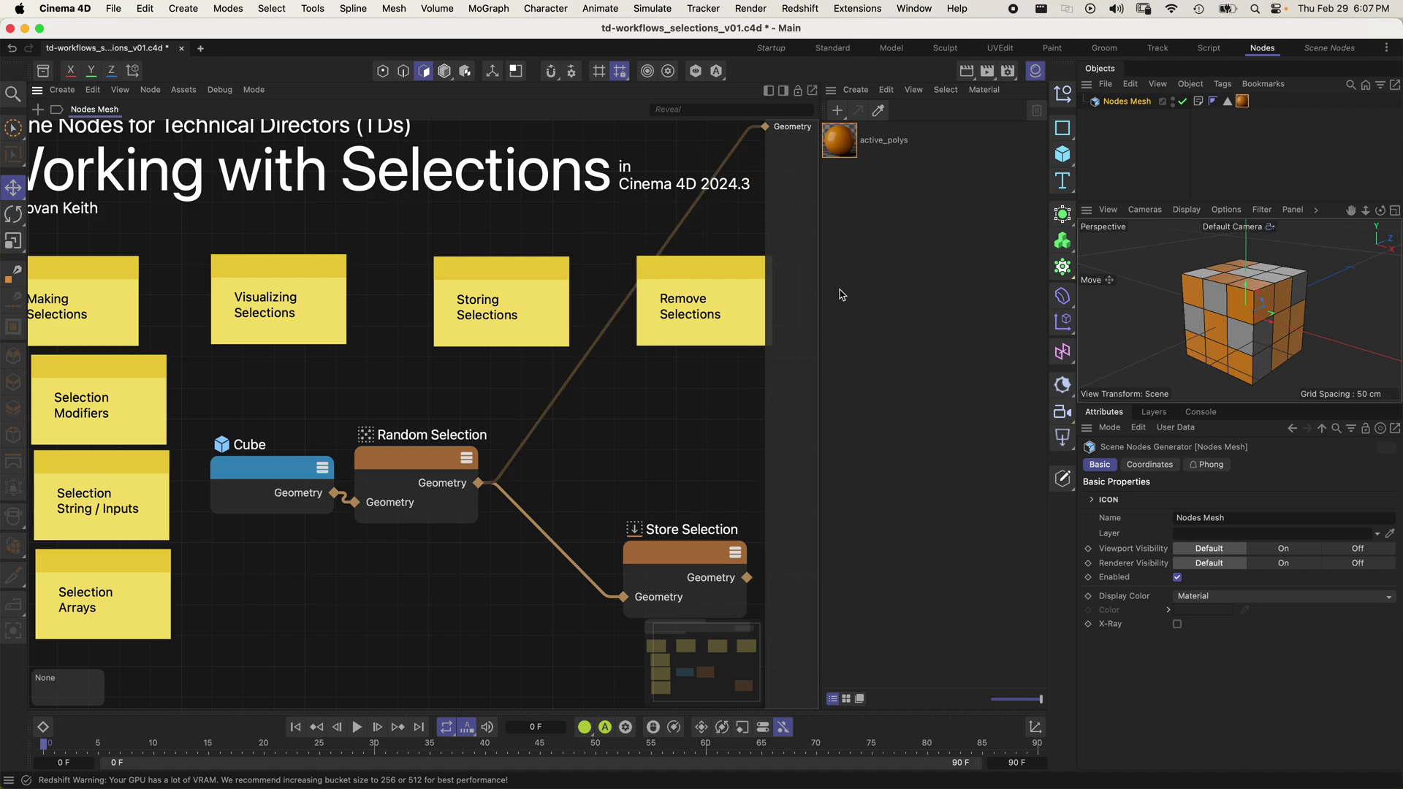
{"action": "middle_click_drag", "start_coordinate": [689, 448], "coordinate": [628, 423]}
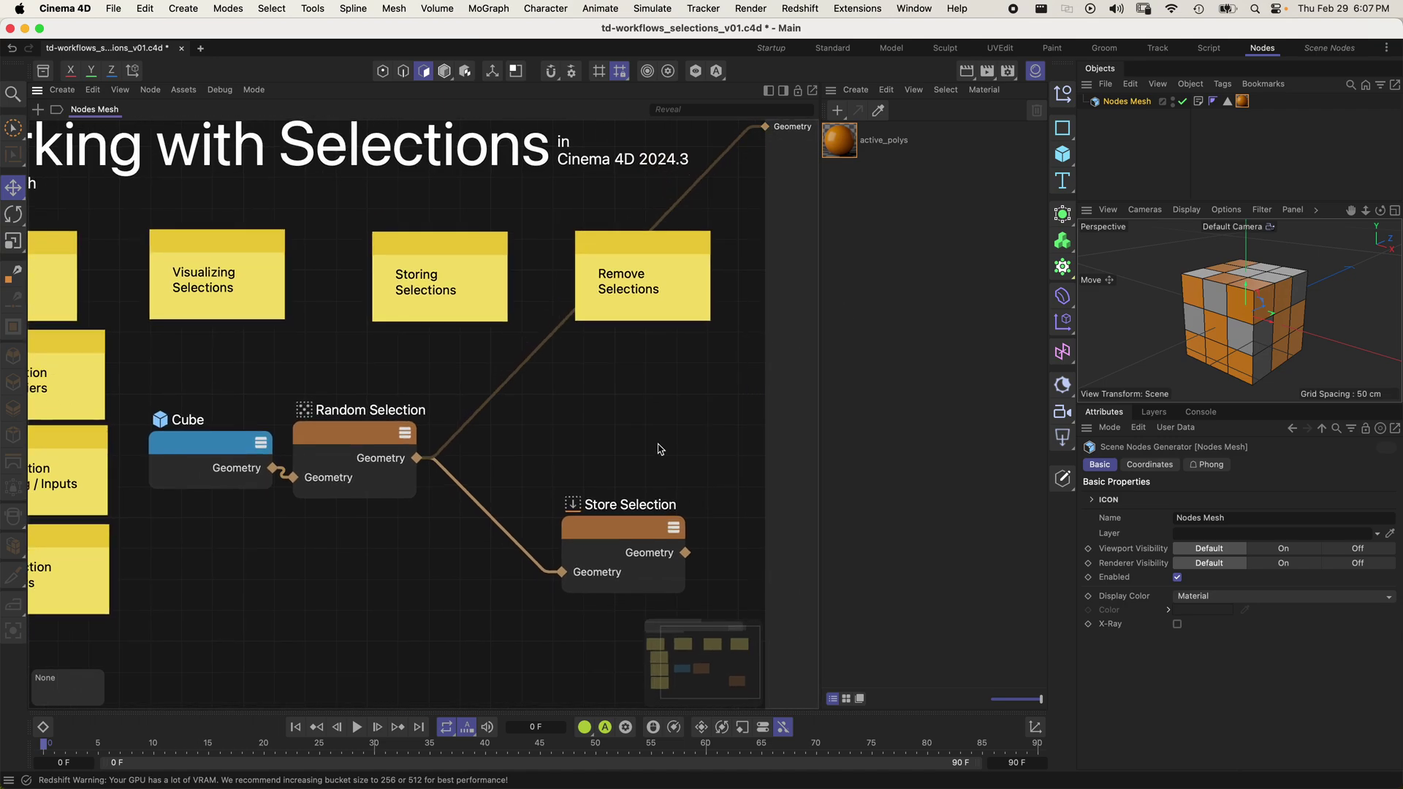
{"action": "left_click", "coordinate": [352, 432]}
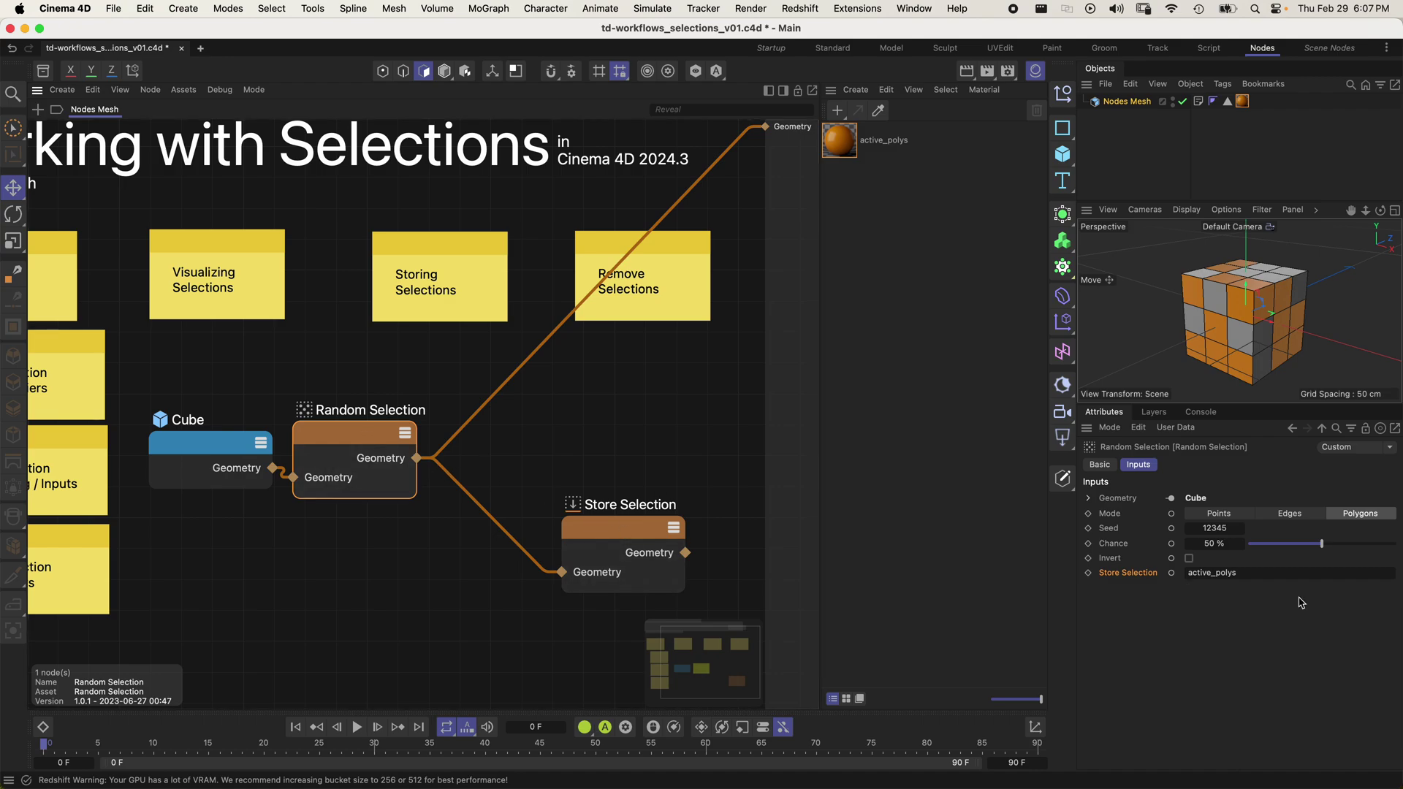
{"action": "left_click", "coordinate": [638, 552]}
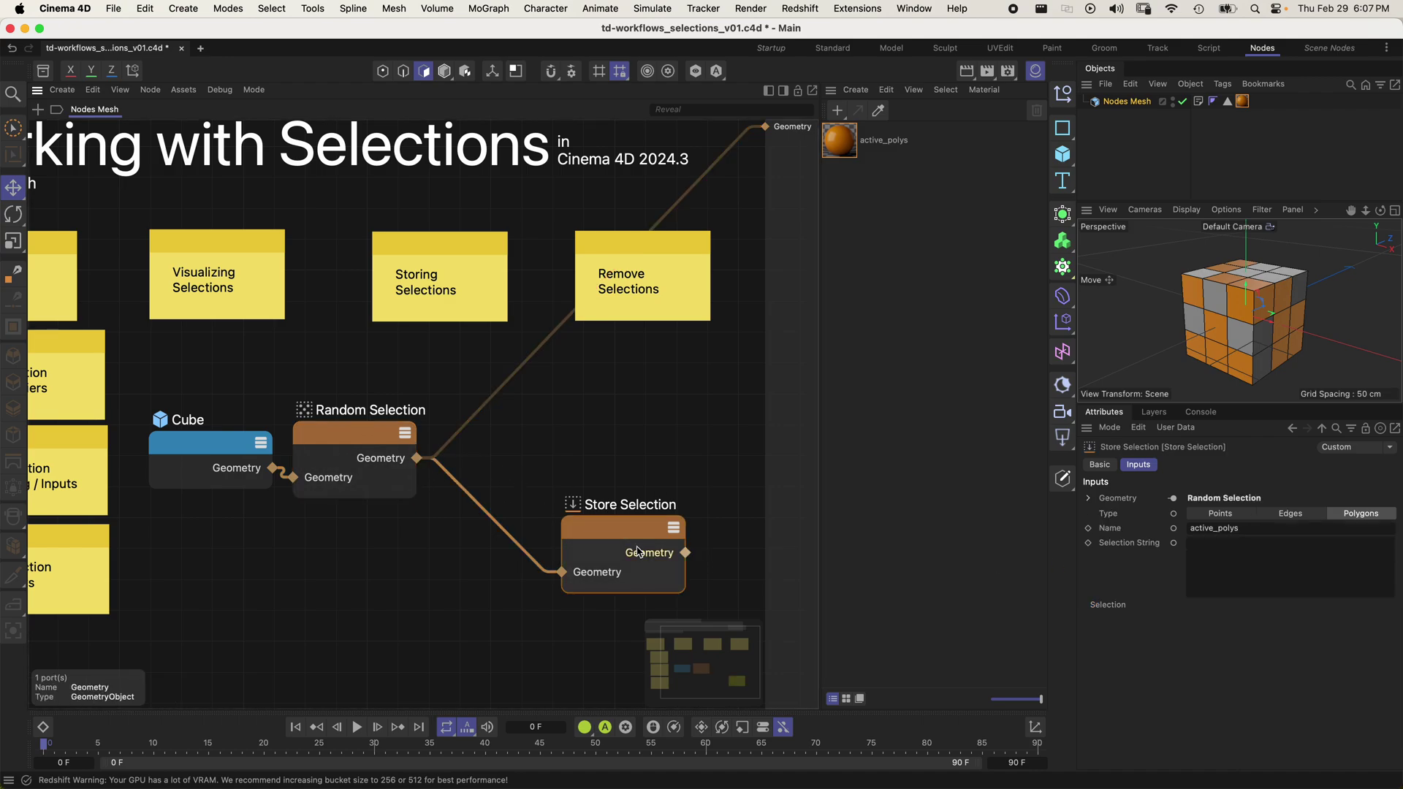
- Place the Store Selection node beside Random Selection, wired between it and the graph's Geometry output
{"action": "left_click_drag", "start_coordinate": [593, 536], "coordinate": [494, 436]}
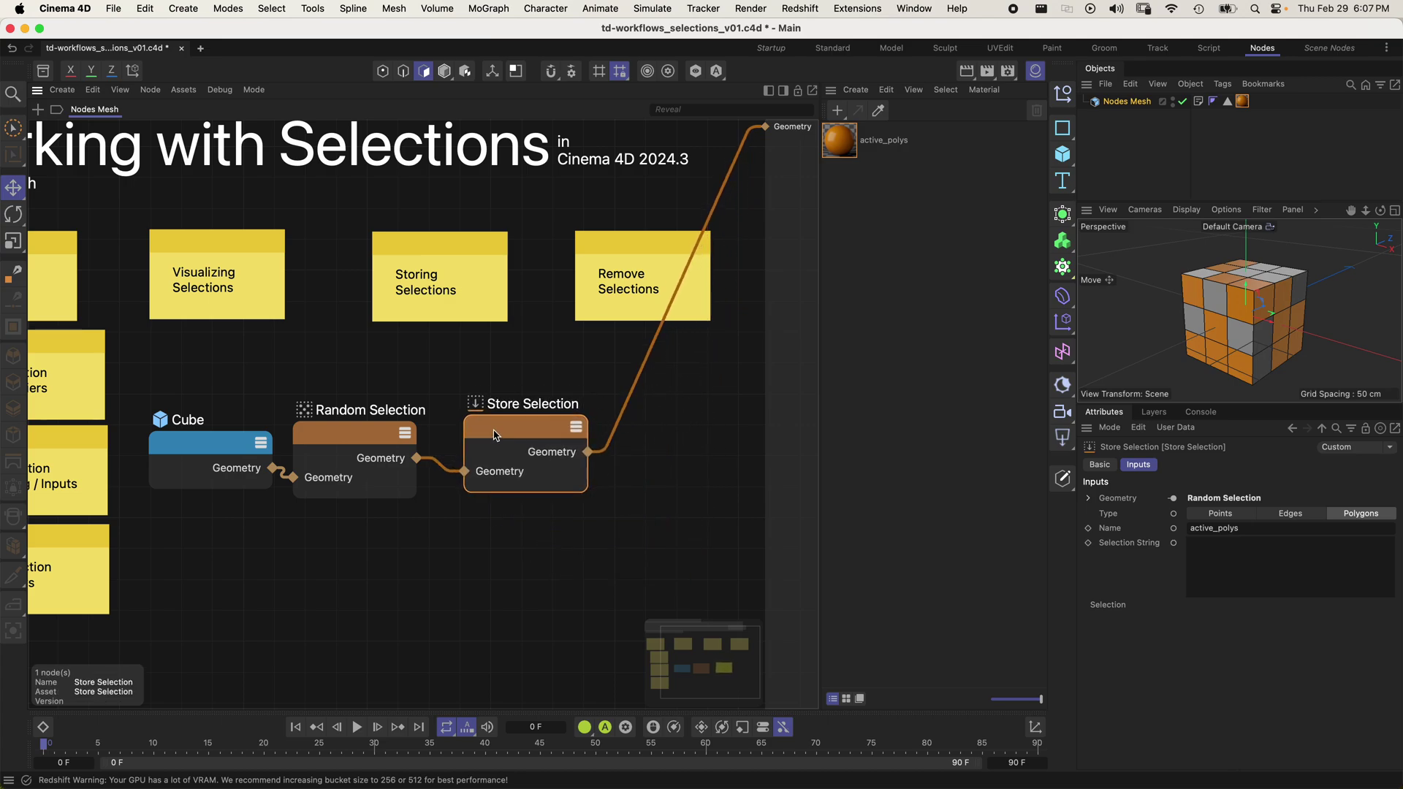
{"action": "left_click", "coordinate": [555, 518]}
{"action": "middle_click_drag", "start_coordinate": [361, 470], "coordinate": [562, 453]}
{"action": "scroll", "coordinate": [449, 519], "scroll_direction": "right", "scroll_amount": 3}
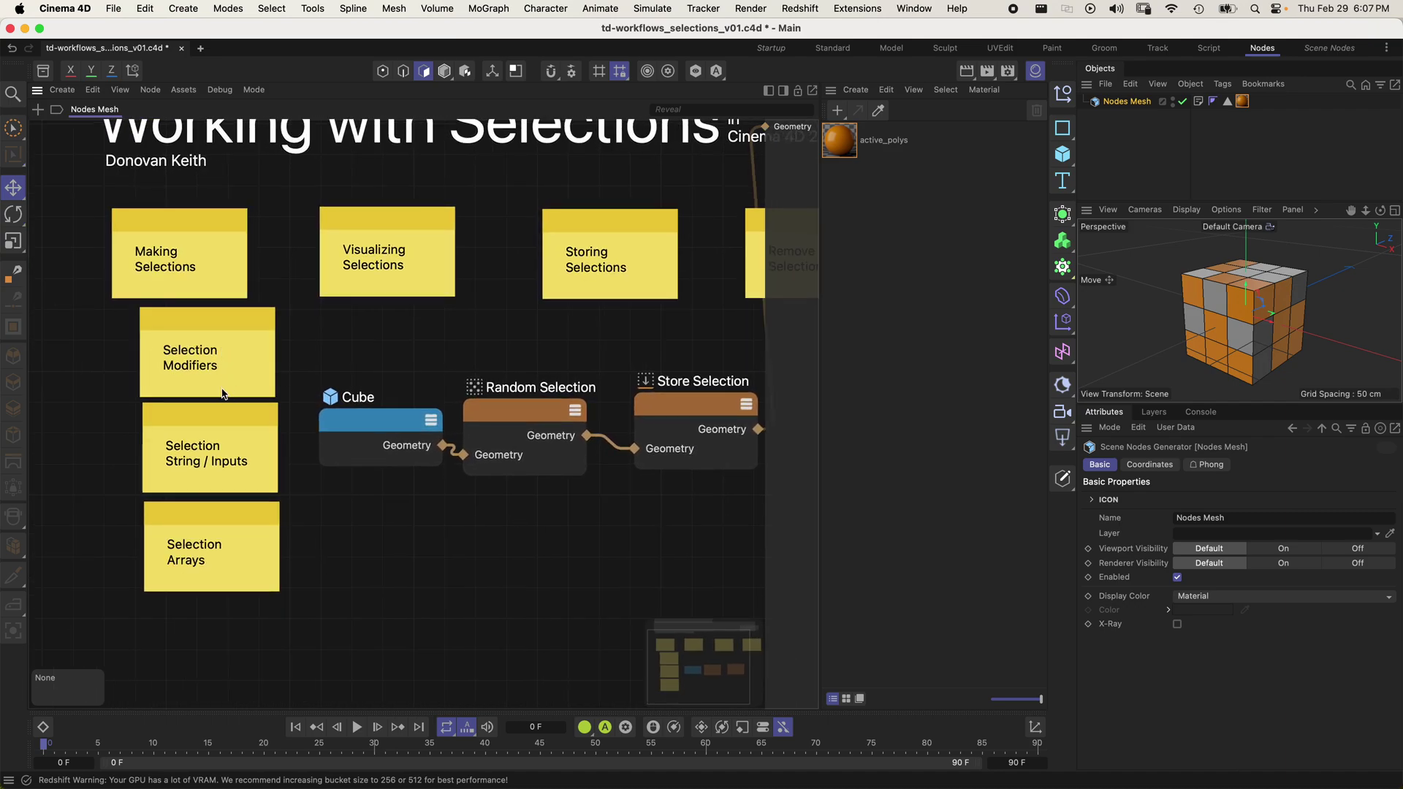
- Select the Selection Modifiers note and bring the notes and the whole node chain into view
{"action": "double_click", "coordinate": [169, 339]}
{"action": "left_click", "coordinate": [140, 321]}
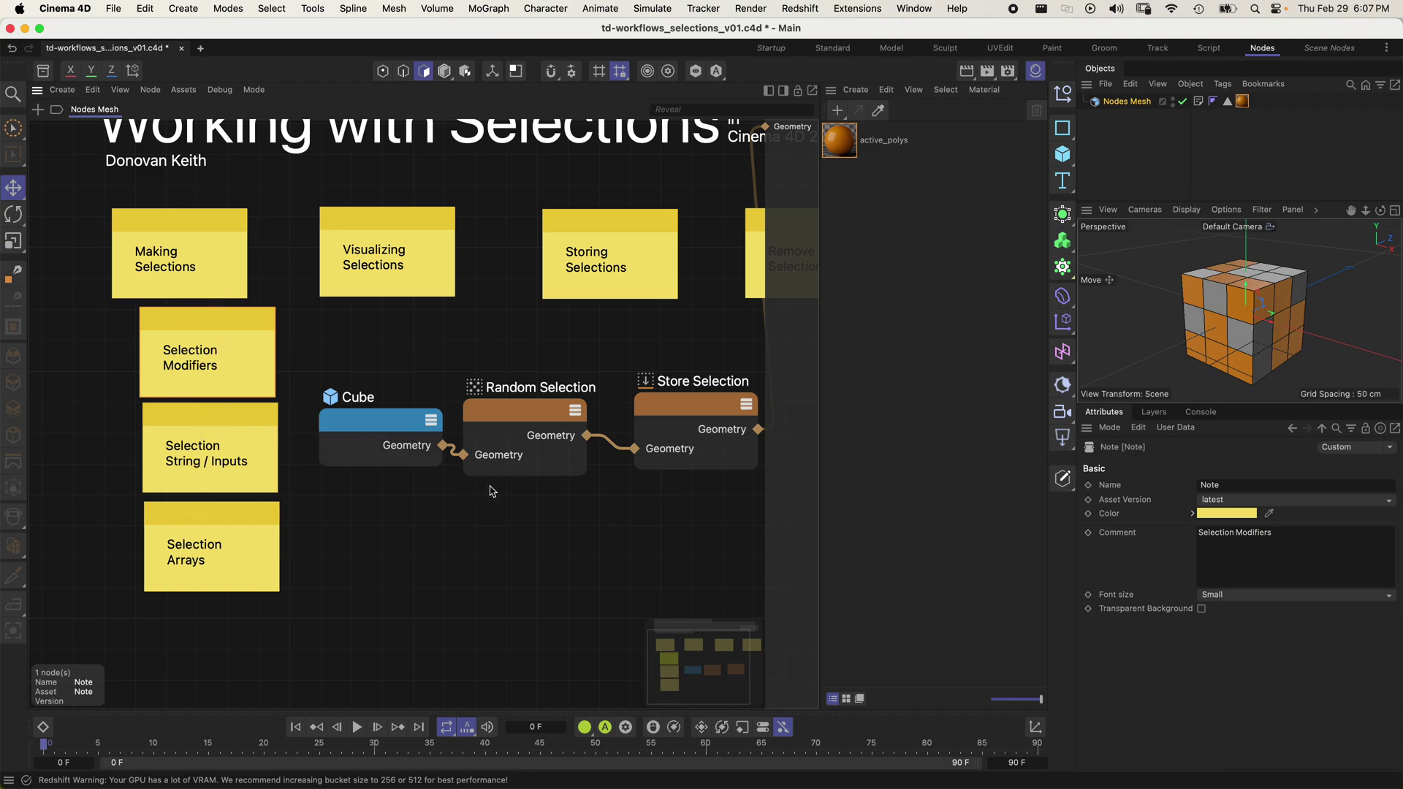
{"action": "scroll", "coordinate": [476, 490], "scroll_direction": "right", "scroll_amount": 8}
{"action": "key", "text": "h"}
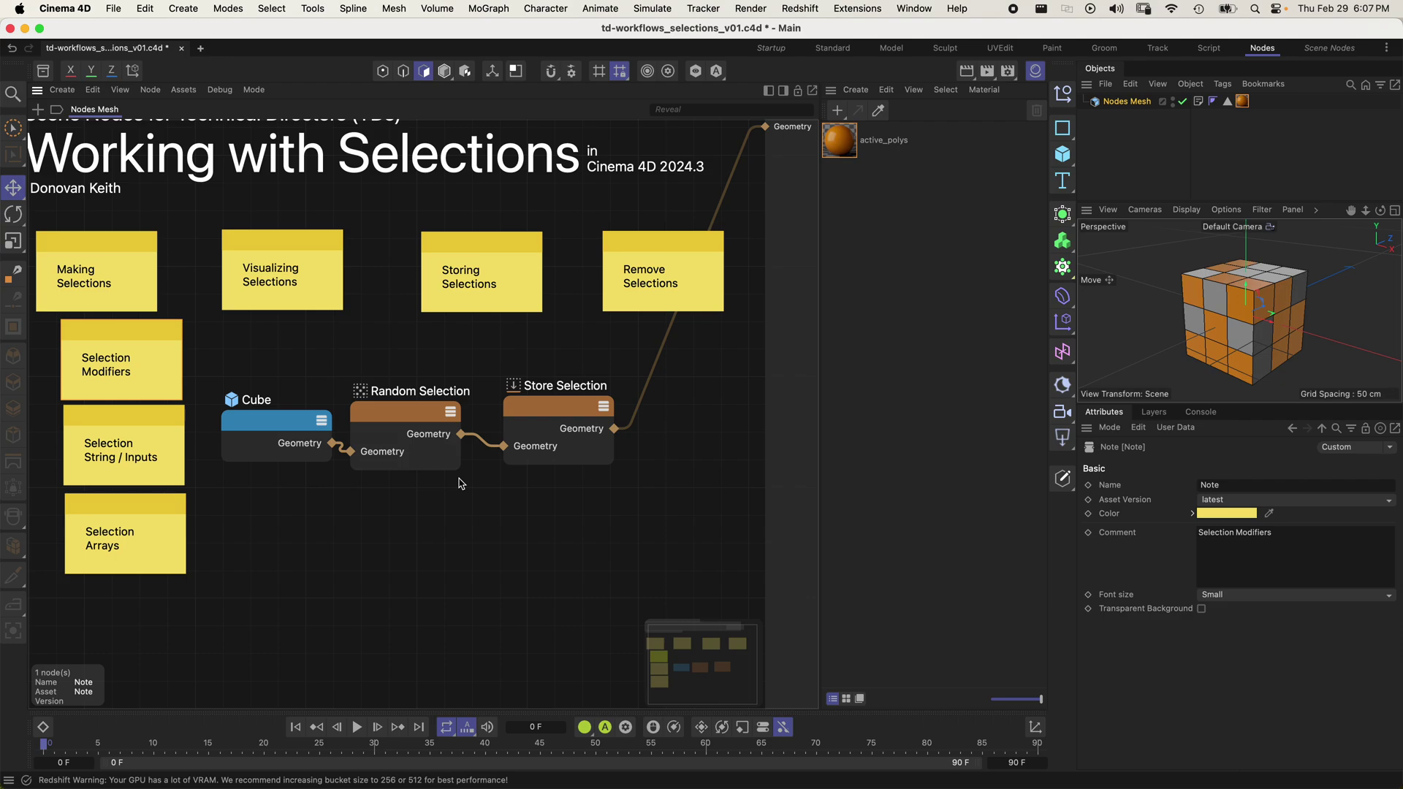
- Move the Store Selection node away from Random Selection, closer to the graph output, and rename it Store as "active_polys"
{"action": "left_click", "coordinate": [544, 421]}
{"action": "left_click_drag", "start_coordinate": [544, 421], "coordinate": [657, 417]}
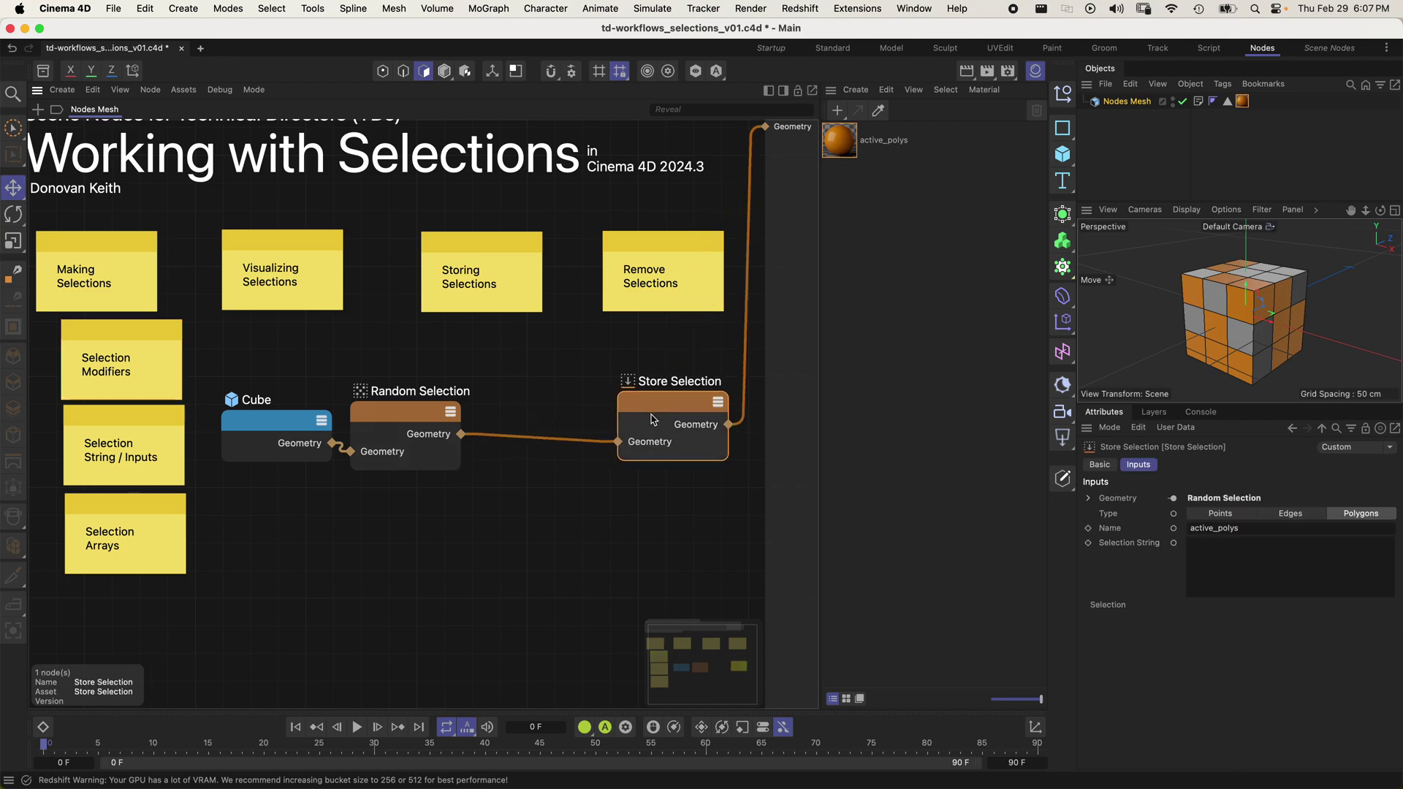
{"action": "double_click", "coordinate": [668, 381]}
{"action": "type", "text": "Store"}
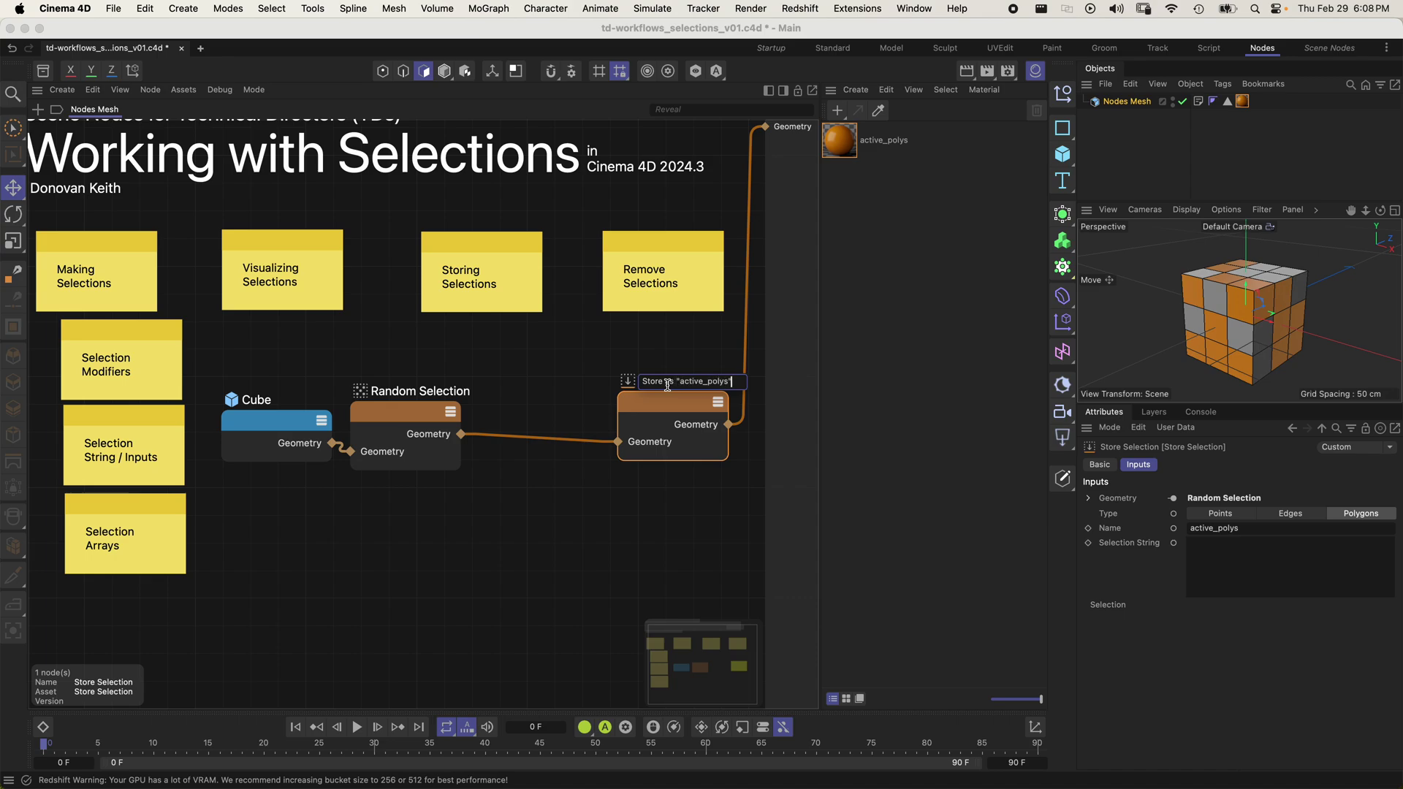
{"action": "key", "text": "Return"}
{"action": "left_click", "coordinate": [646, 562]}
- Add the comment "Connect to Me to Visualize your Selection" to the Store as "active_polys" node
{"action": "middle_click_drag", "start_coordinate": [685, 440], "coordinate": [620, 436]}
{"action": "left_click_drag", "start_coordinate": [614, 397], "coordinate": [680, 393]}
{"action": "key", "text": "alt+c"}
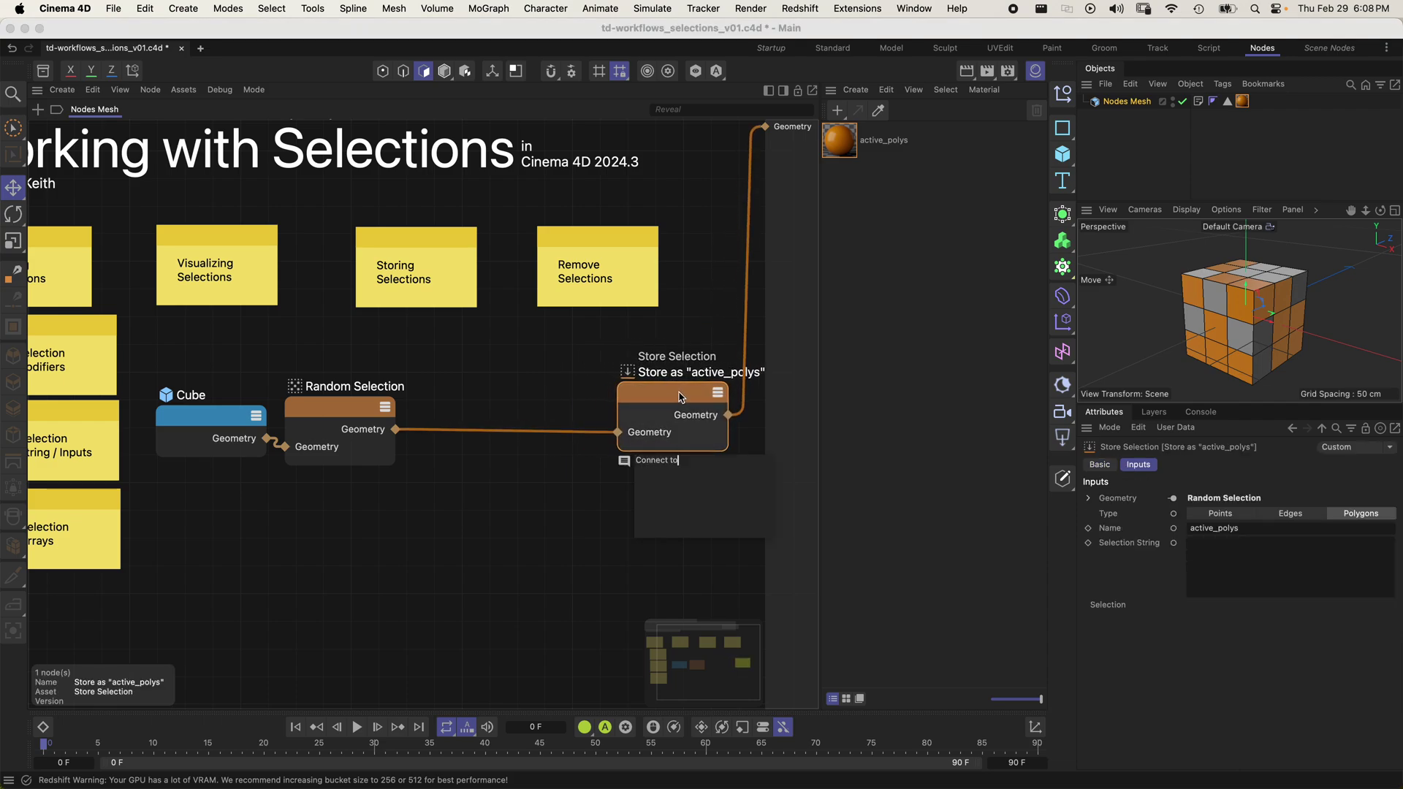
{"action": "type", "text": "Connect to Me to Visualize your Selection"}
{"action": "key", "text": "Return"}
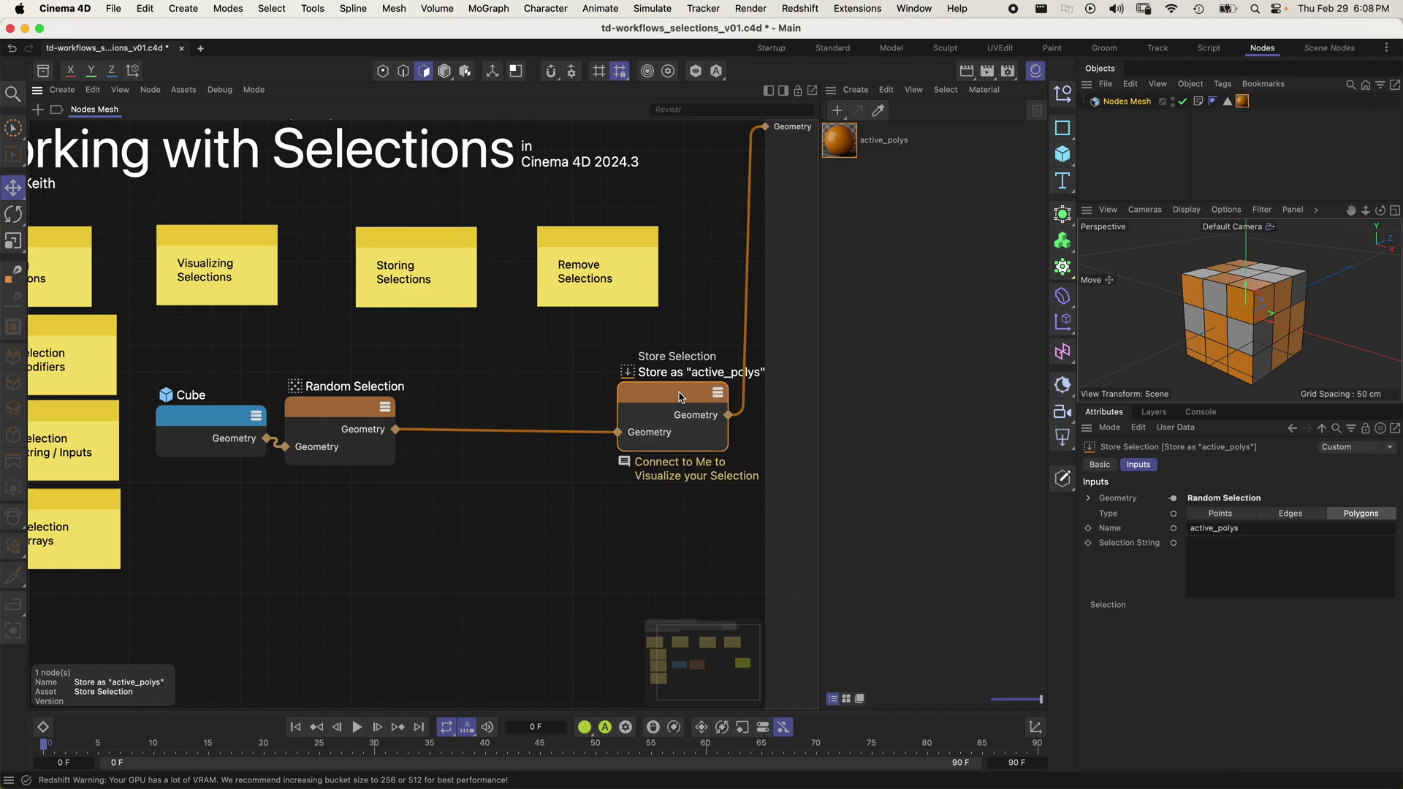
- Set the Random Selection node's Chance to 37 %
{"action": "scroll", "coordinate": [614, 619], "scroll_direction": "left", "scroll_amount": 5}
{"action": "left_click_drag", "start_coordinate": [376, 528], "coordinate": [252, 421]}
{"action": "left_click", "coordinate": [292, 478]}
{"action": "left_click", "coordinate": [372, 423]}
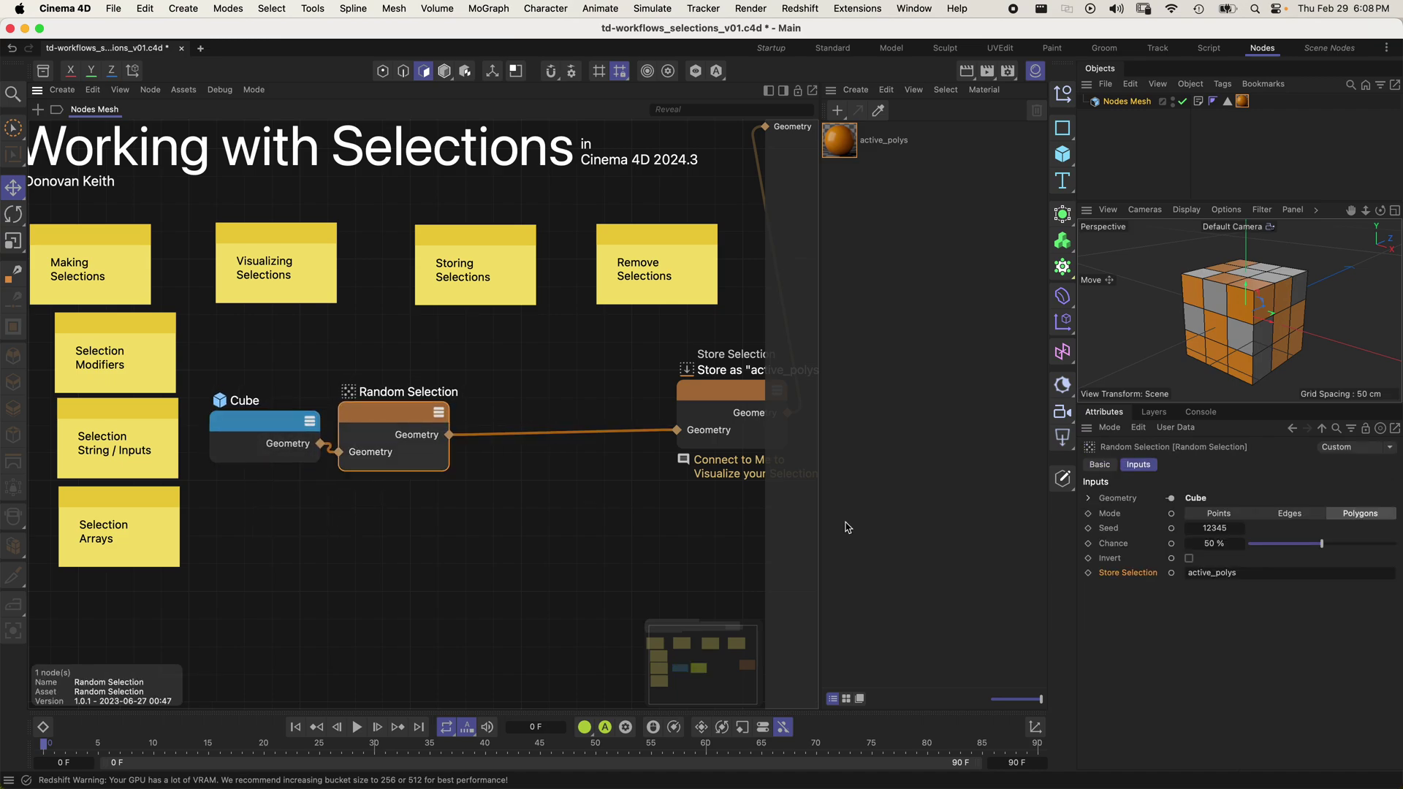
{"action": "mouse_move", "coordinate": [1299, 541]}
{"action": "left_mouse_down"}
{"action": "mouse_move", "coordinate": [1342, 545]}
{"action": "mouse_move", "coordinate": [1280, 545]}
{"action": "mouse_move", "coordinate": [1400, 550]}
{"action": "mouse_move", "coordinate": [1252, 547]}
{"action": "mouse_move", "coordinate": [1319, 567]}
{"action": "mouse_move", "coordinate": [1300, 568]}
{"action": "left_mouse_up"}
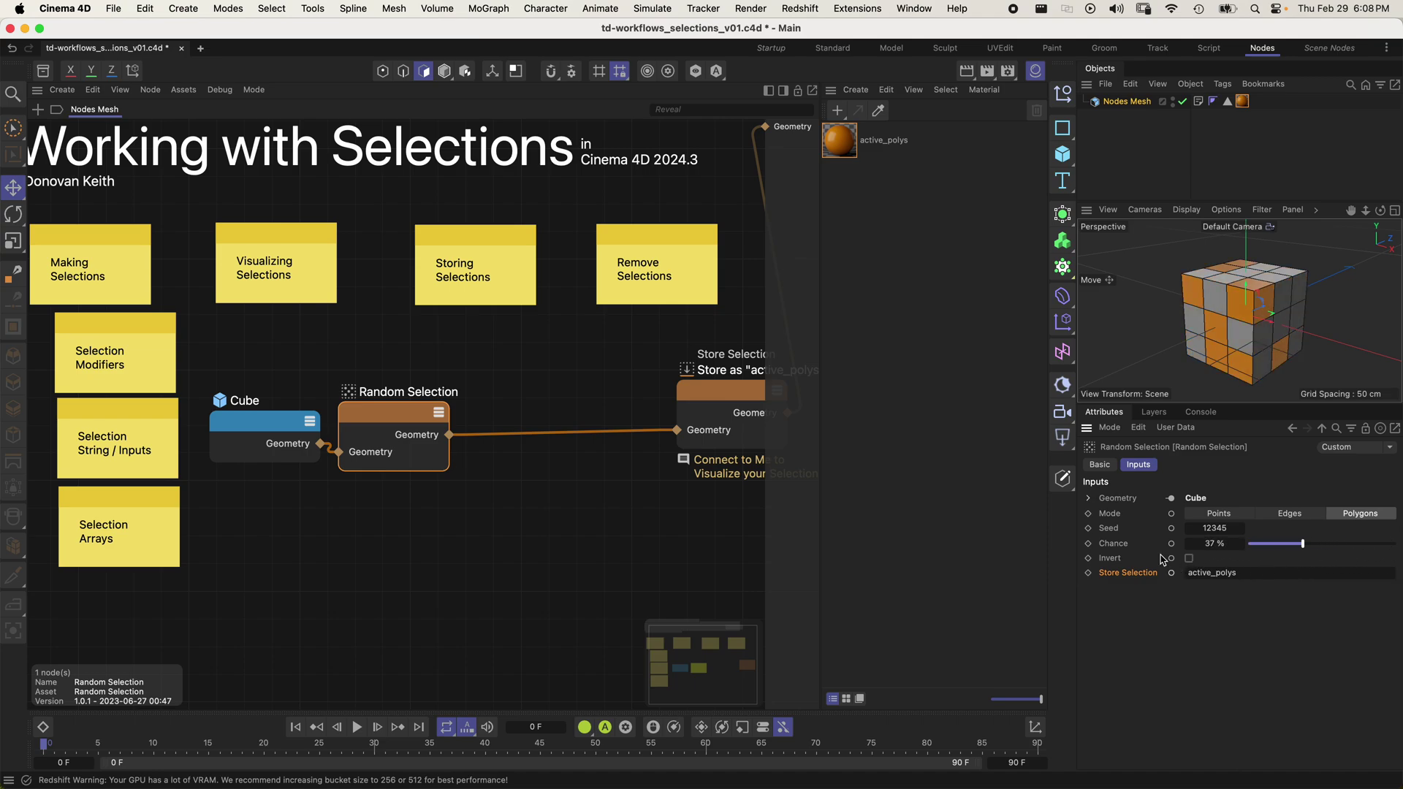
- Toggle Invert on and back off twice on the Random Selection node to compare the highlighted polygons
{"action": "left_click", "coordinate": [1189, 559]}
{"action": "left_click", "coordinate": [1190, 559]}
{"action": "left_click", "coordinate": [1189, 559]}
{"action": "left_click", "coordinate": [1189, 559]}
- Switch the Random Selection node's Mode to Points, to Edges and back to Polygons
{"action": "left_click", "coordinate": [296, 547]}
{"action": "left_click", "coordinate": [374, 429]}
{"action": "left_click", "coordinate": [1222, 514]}
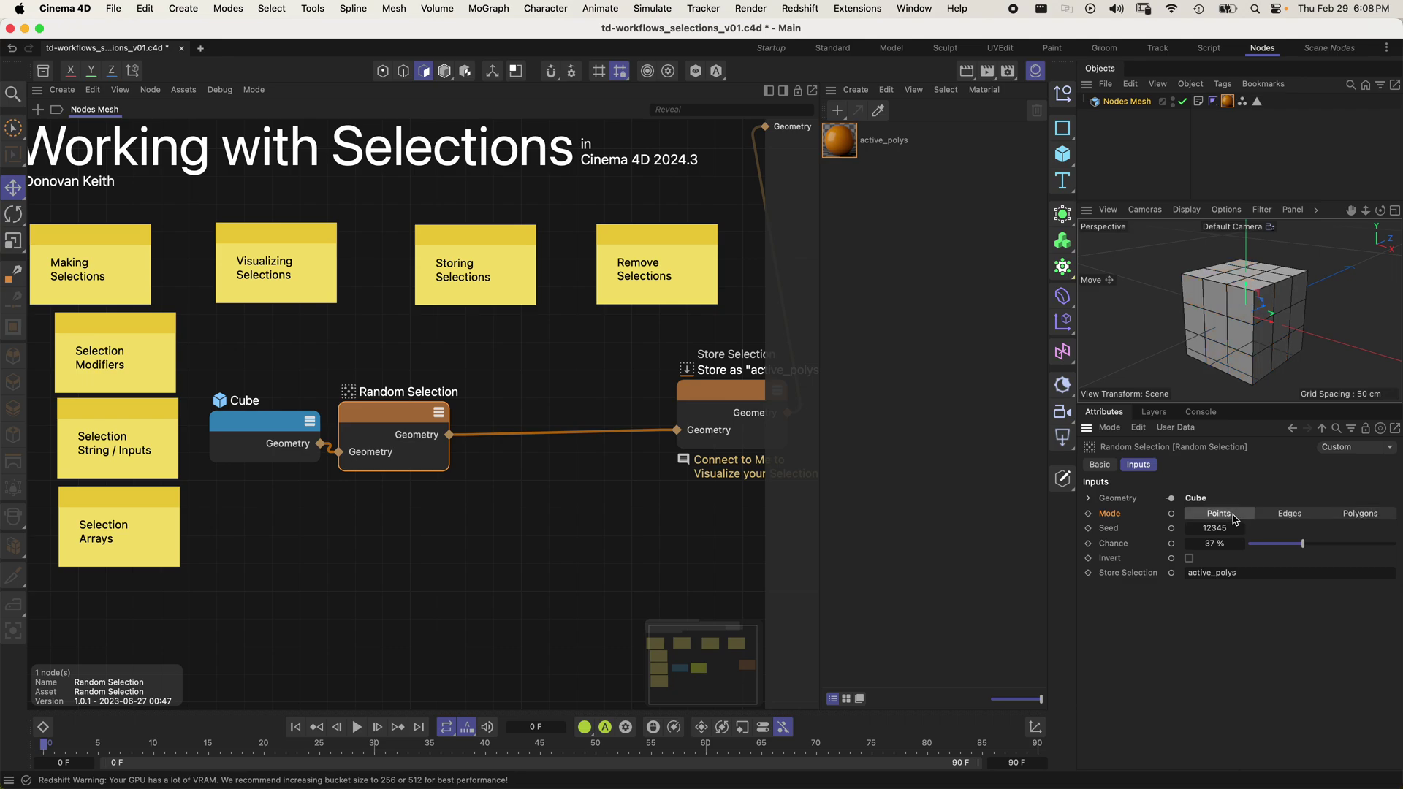
{"action": "left_click", "coordinate": [1294, 521]}
{"action": "left_click", "coordinate": [1359, 516]}
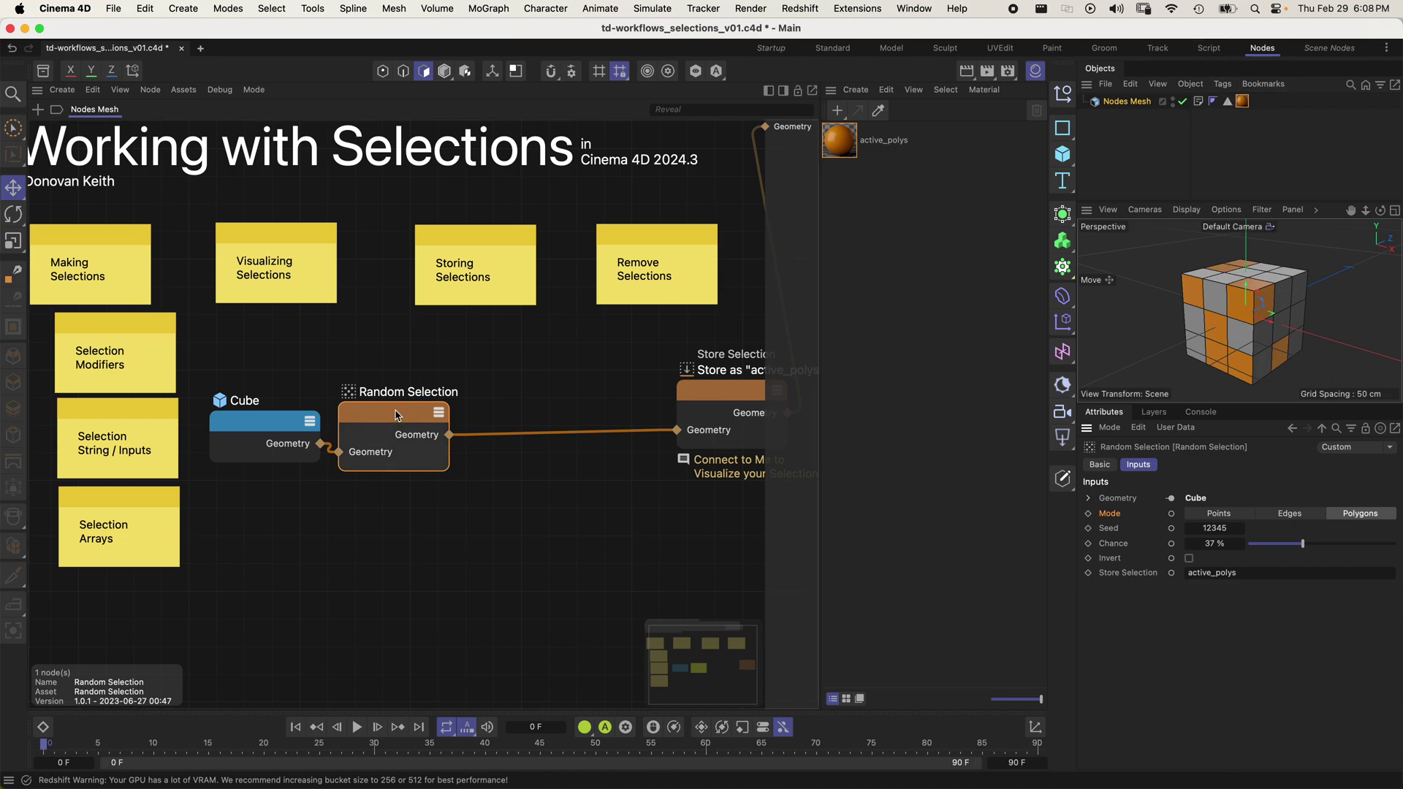
- Reposition the Random Selection and Store Selection nodes slightly and look over the Store Selection node's inputs
{"action": "left_click_drag", "start_coordinate": [394, 417], "coordinate": [408, 409]}
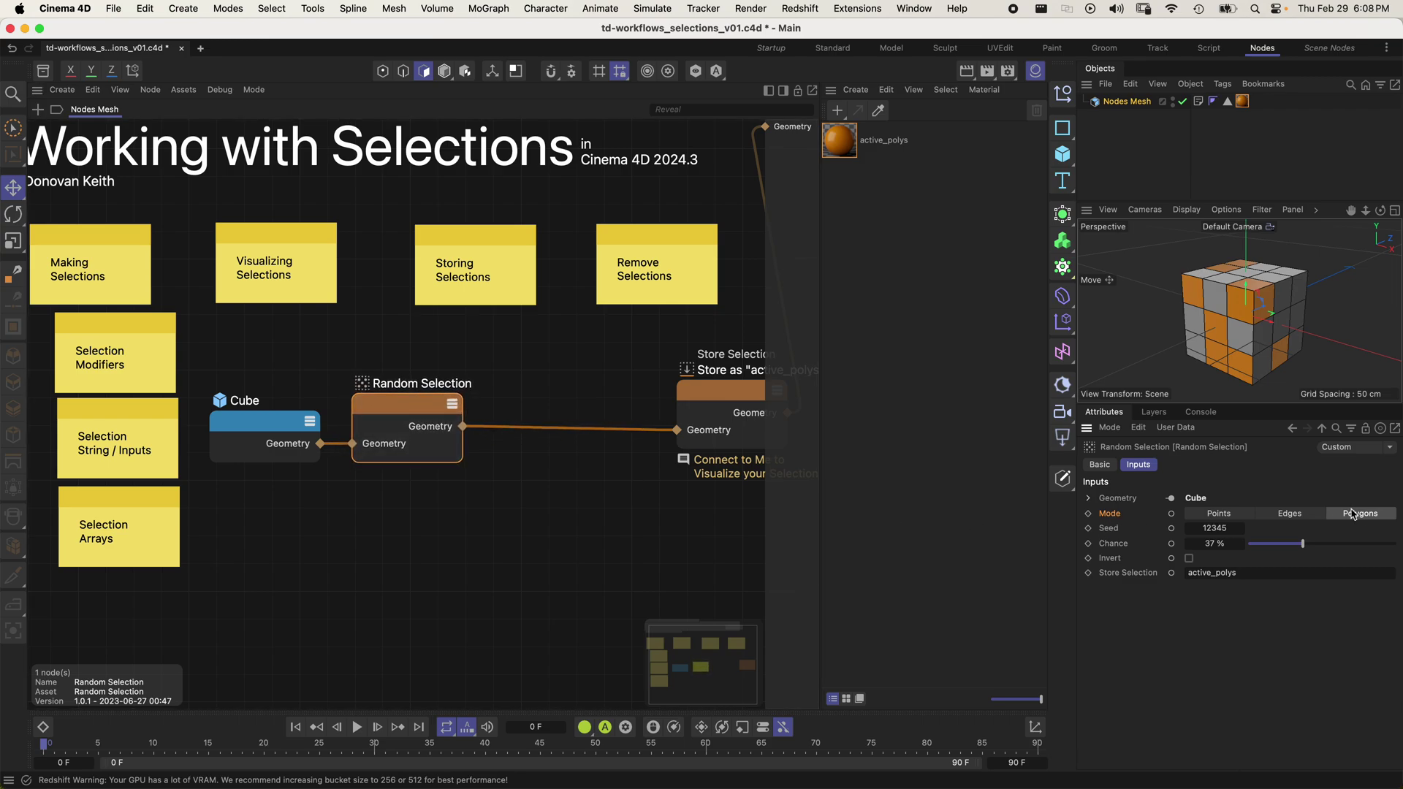
{"action": "middle_click_drag", "start_coordinate": [632, 500], "coordinate": [539, 508]}
{"action": "left_click", "coordinate": [655, 411]}
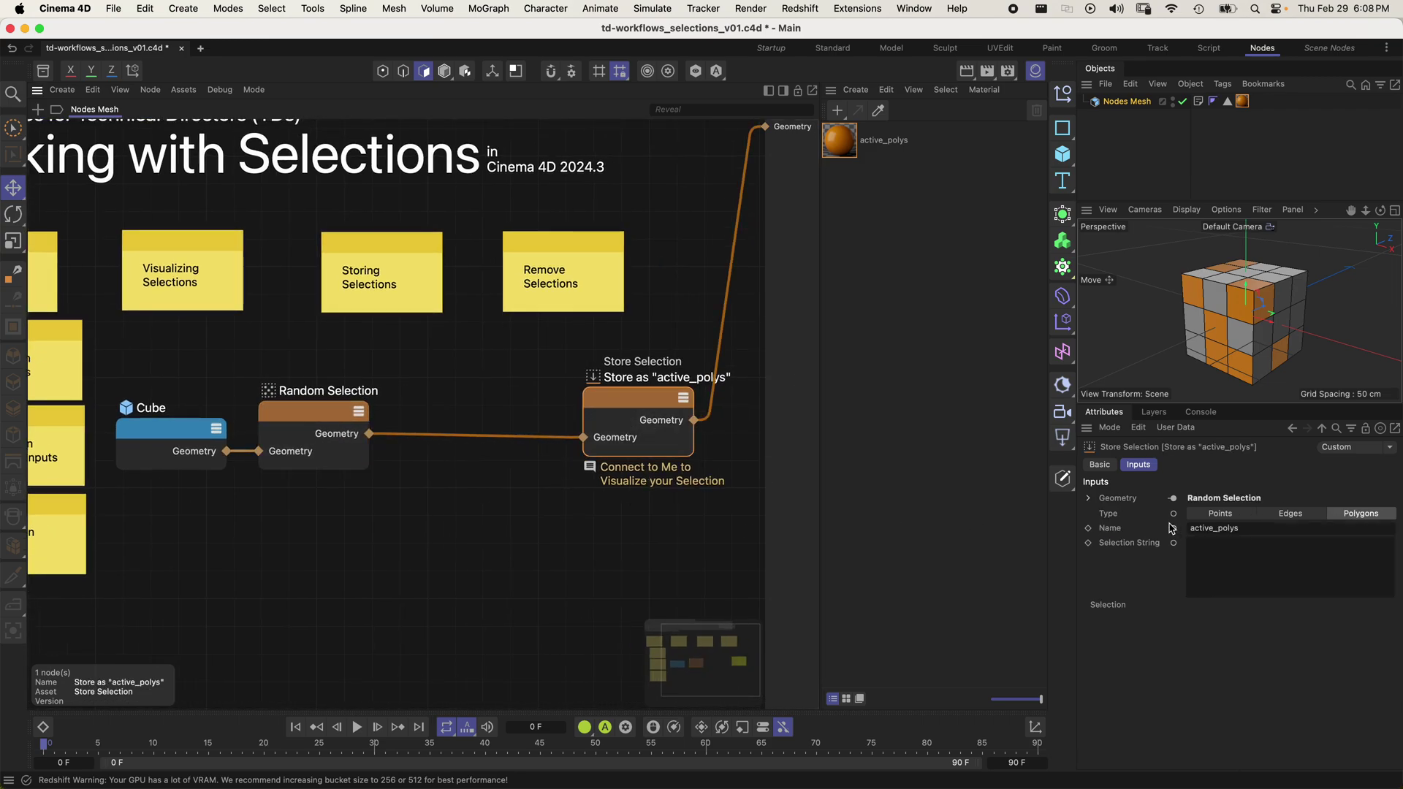
{"action": "left_click", "coordinate": [522, 549]}
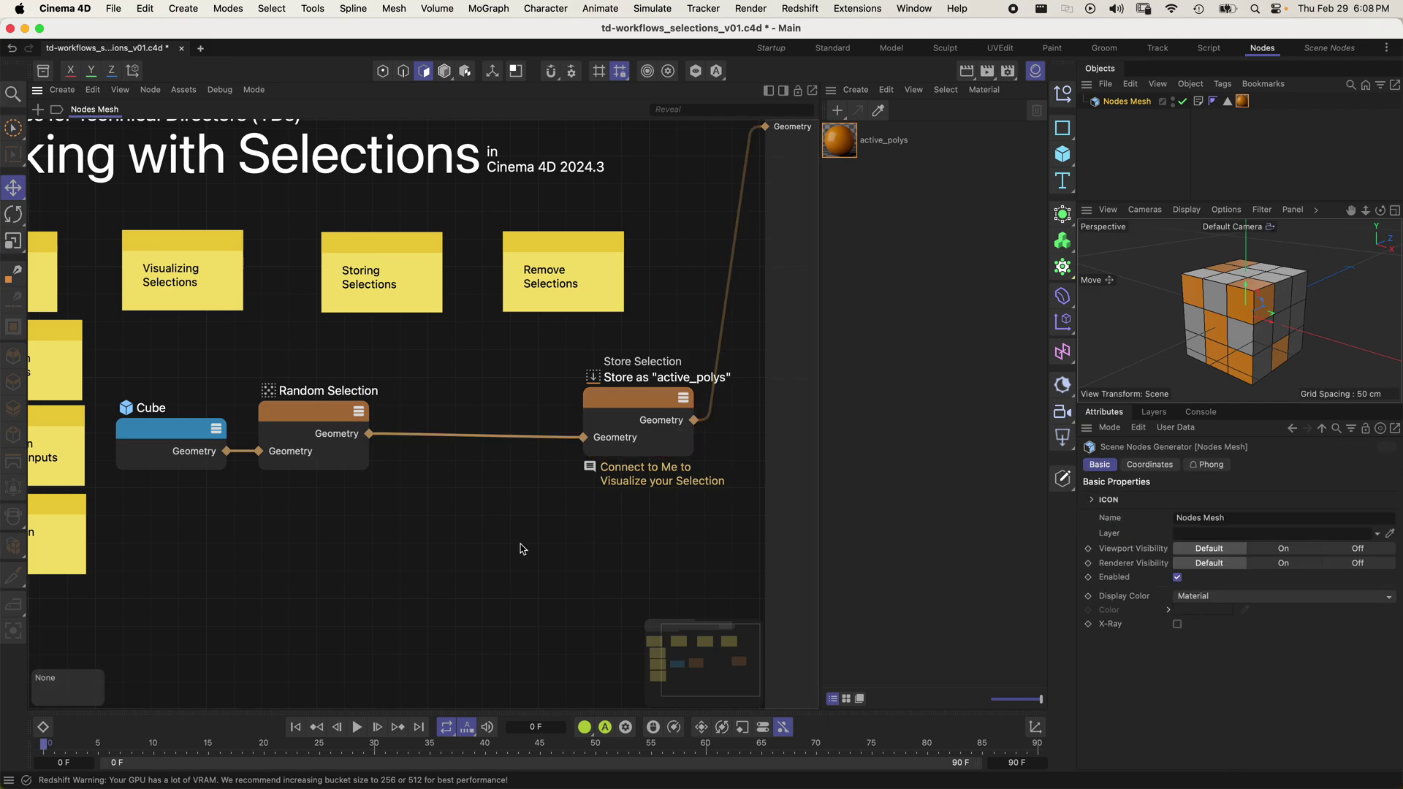
{"action": "left_click_drag", "start_coordinate": [300, 415], "coordinate": [290, 422]}
{"action": "left_click", "coordinate": [504, 469]}
{"action": "left_click_drag", "start_coordinate": [605, 416], "coordinate": [616, 417]}
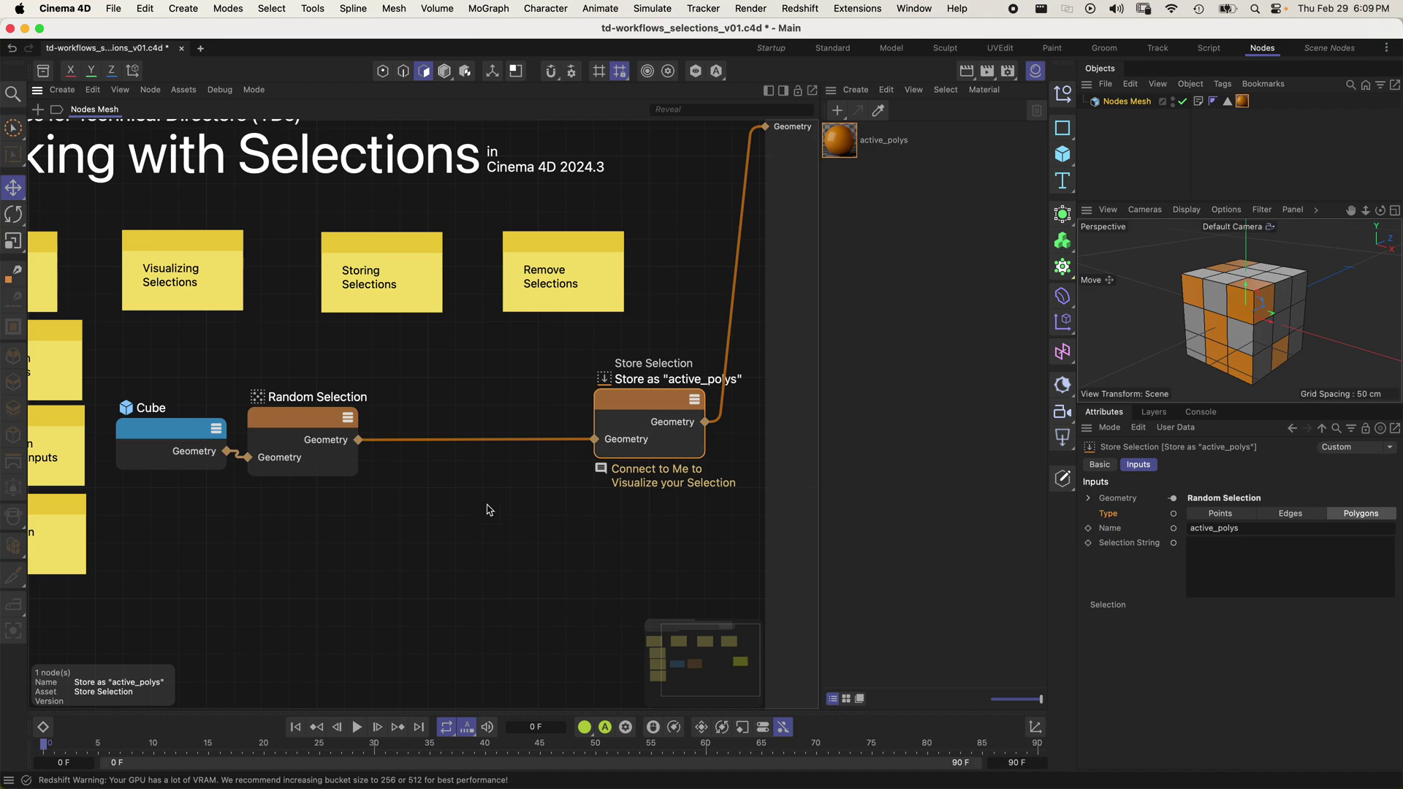
{"action": "left_click", "coordinate": [489, 511]}
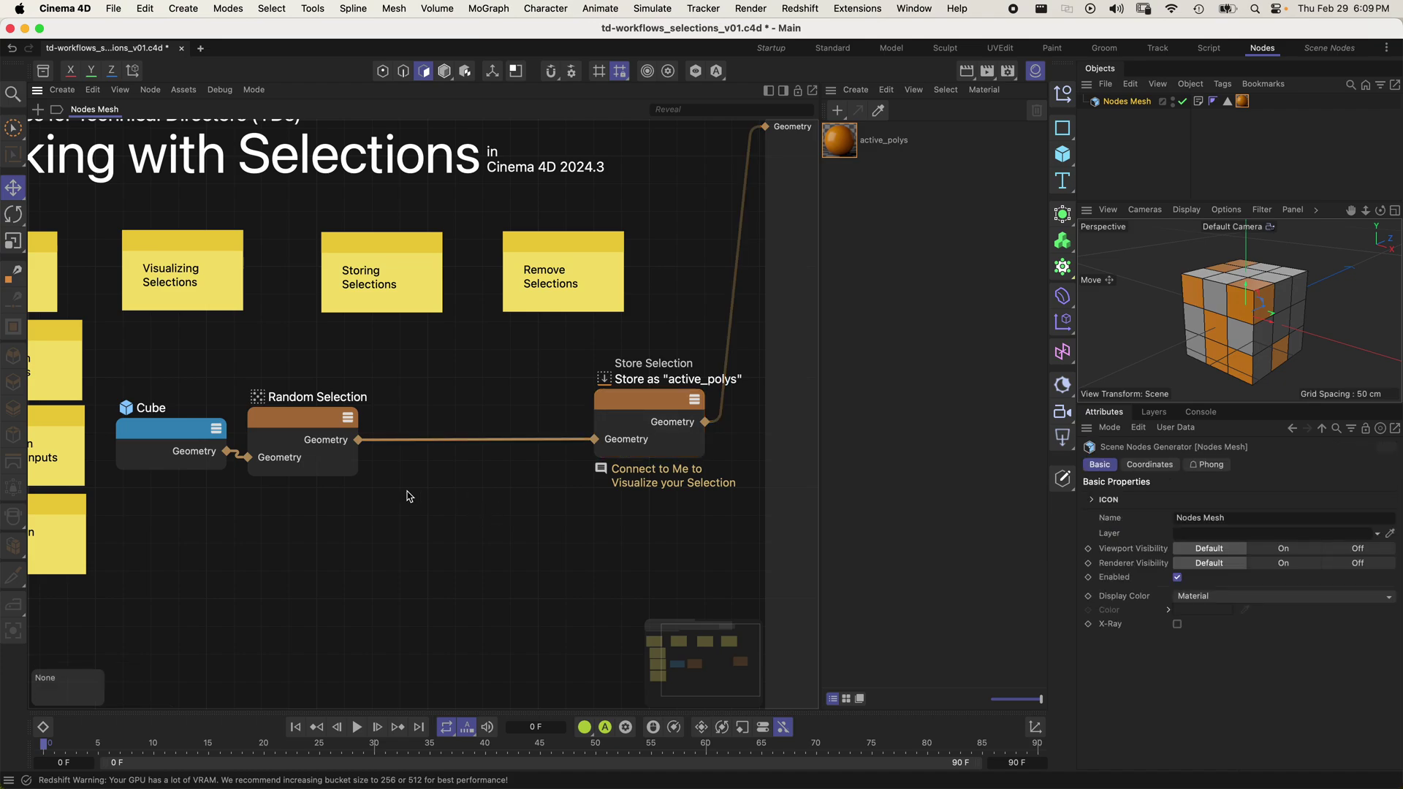
- Move the Selection Modifiers note out of the note column and select the Selection String / Inputs note
{"action": "middle_click_drag", "start_coordinate": [211, 491], "coordinate": [316, 481]}
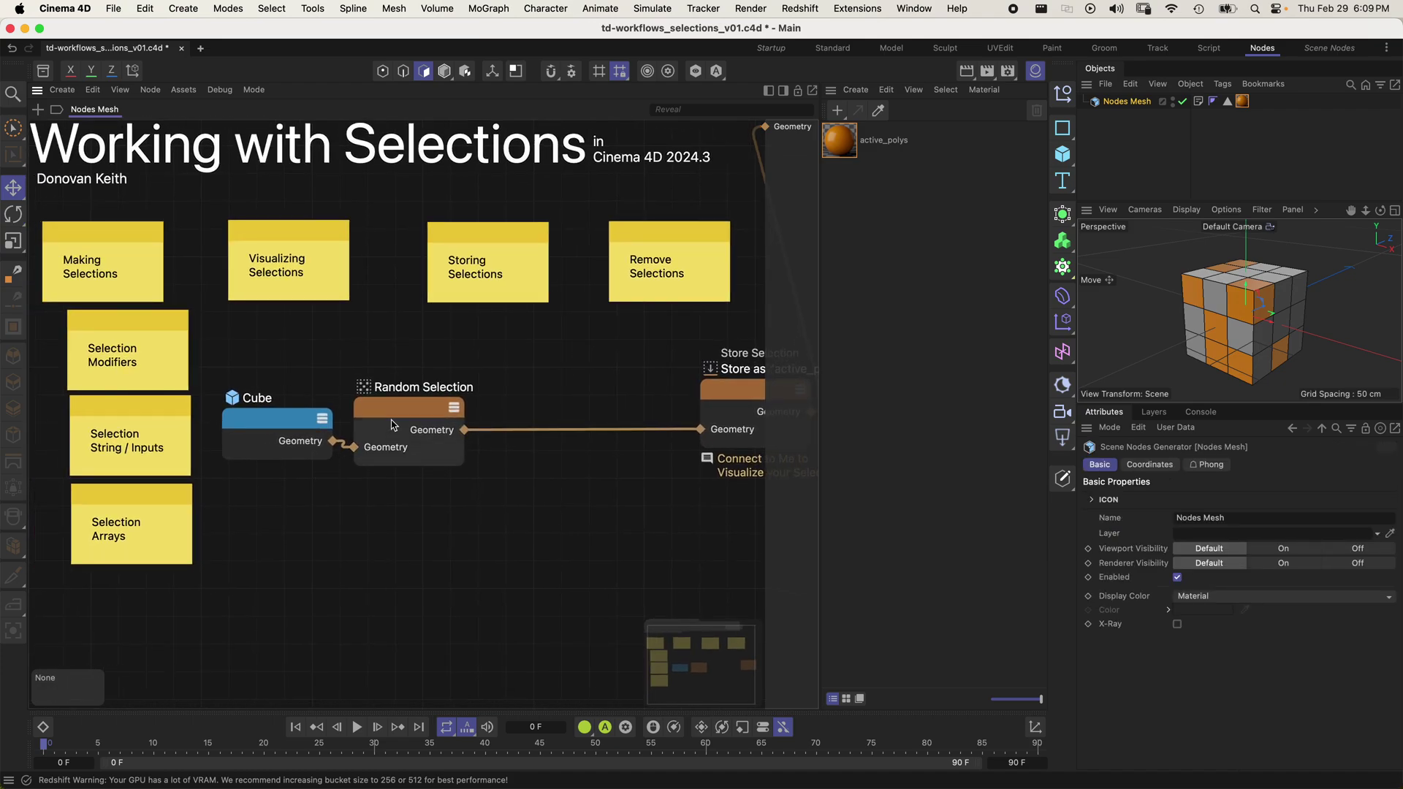
{"action": "scroll", "coordinate": [162, 393], "scroll_direction": "left", "scroll_amount": 5}
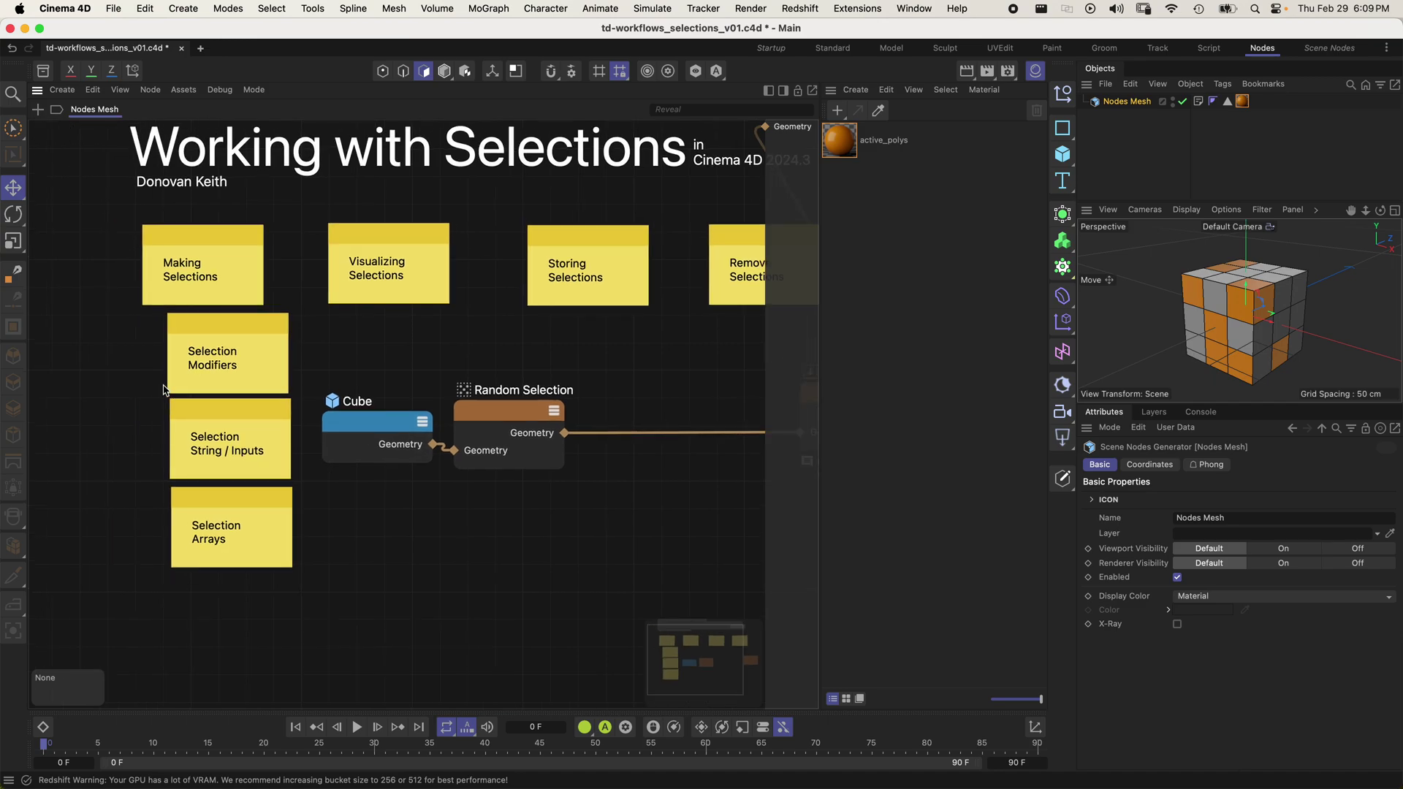
{"action": "left_click_drag", "start_coordinate": [211, 371], "coordinate": [115, 369]}
{"action": "left_click", "coordinate": [237, 455]}
{"action": "scroll", "coordinate": [517, 505], "scroll_direction": "right", "scroll_amount": 4}
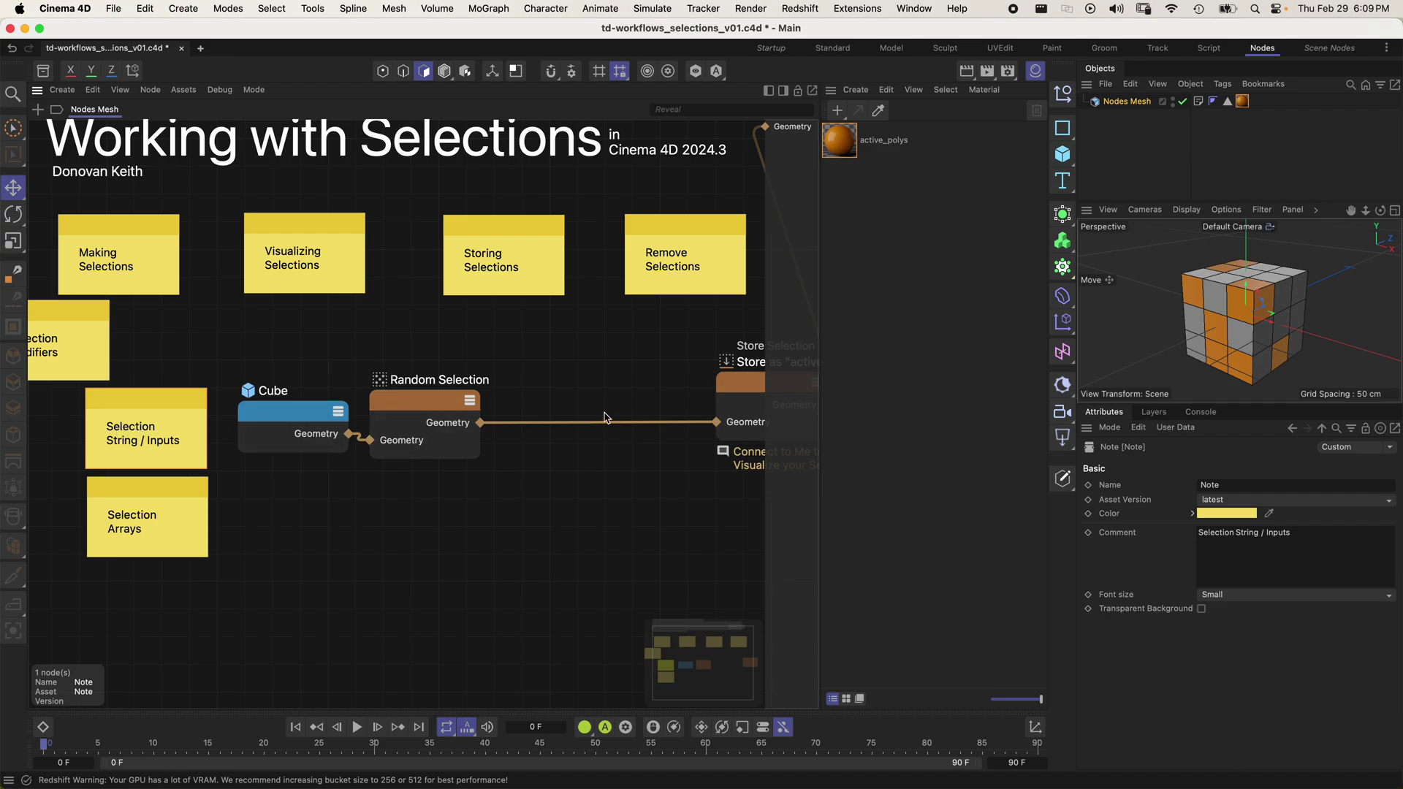
- Take Random Selection out of the chain by placing it below and connecting the Cube's geometry directly to Store Selection
{"action": "left_click", "coordinate": [426, 411]}
{"action": "left_click_drag", "start_coordinate": [447, 409], "coordinate": [488, 508]}
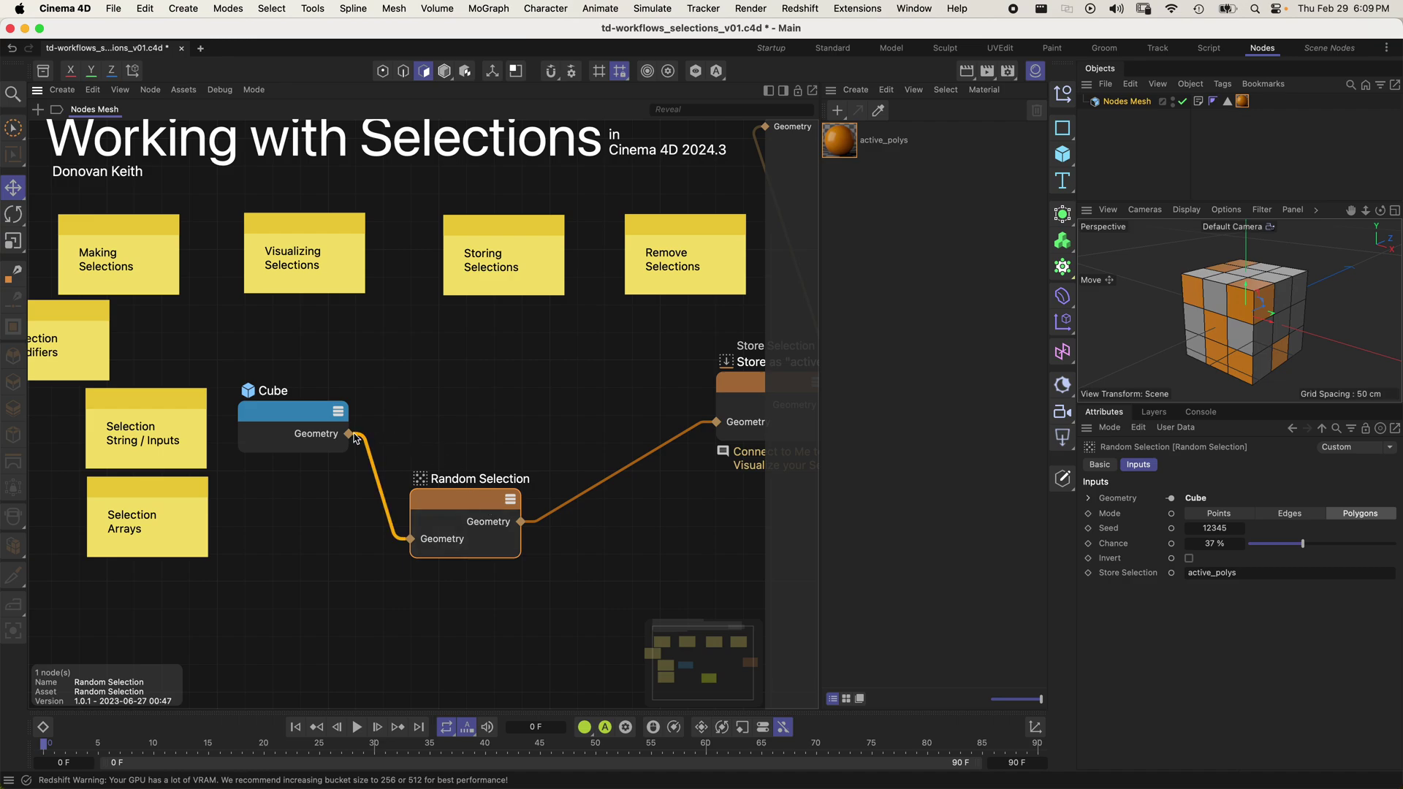
{"action": "left_click_drag", "start_coordinate": [349, 434], "coordinate": [716, 422]}
{"action": "left_click_drag", "start_coordinate": [472, 503], "coordinate": [448, 613]}
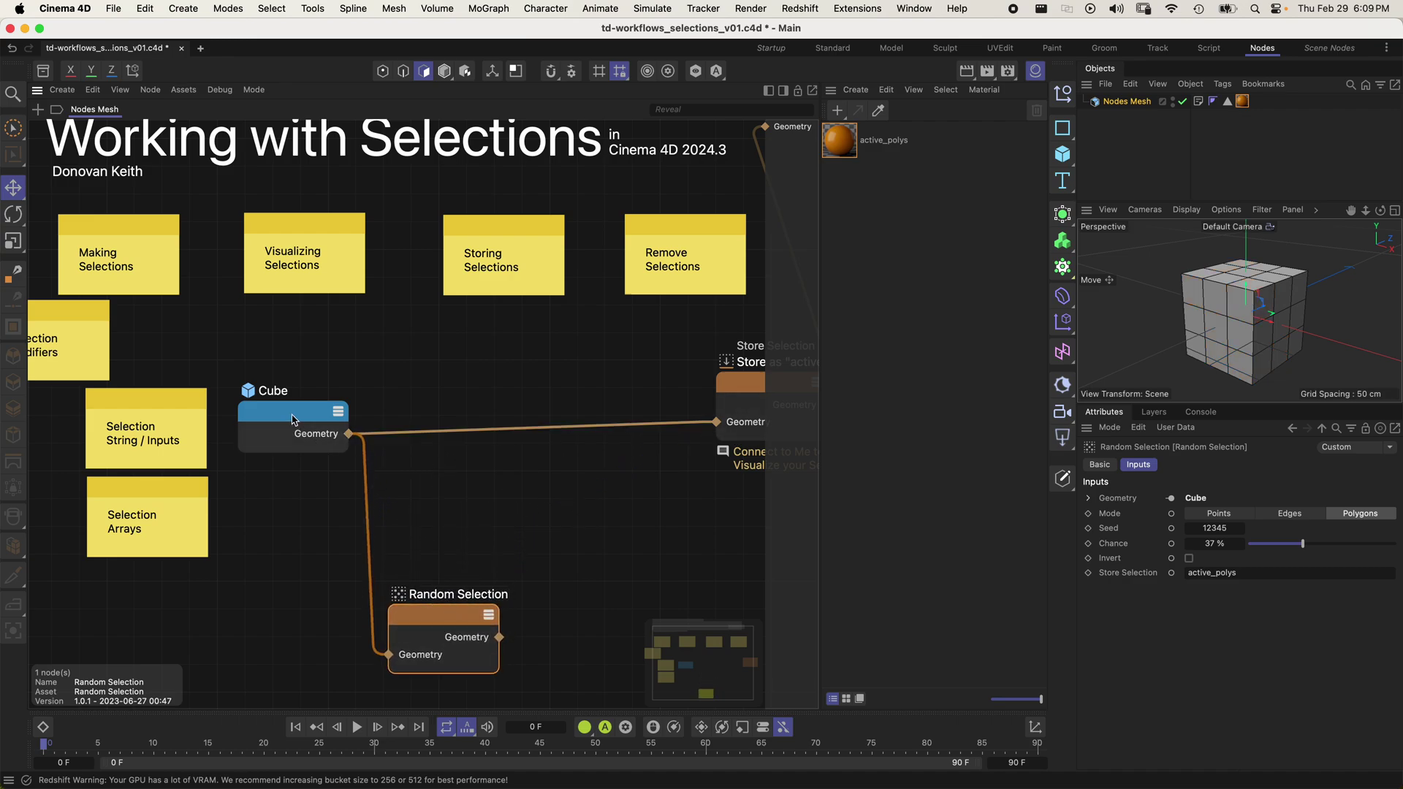
{"action": "left_click_drag", "start_coordinate": [291, 415], "coordinate": [285, 402]}
- Find the Select node among the node assets and insert it between the Cube and Store Selection
{"action": "double_click", "coordinate": [503, 484]}
{"action": "type", "text": "select"}
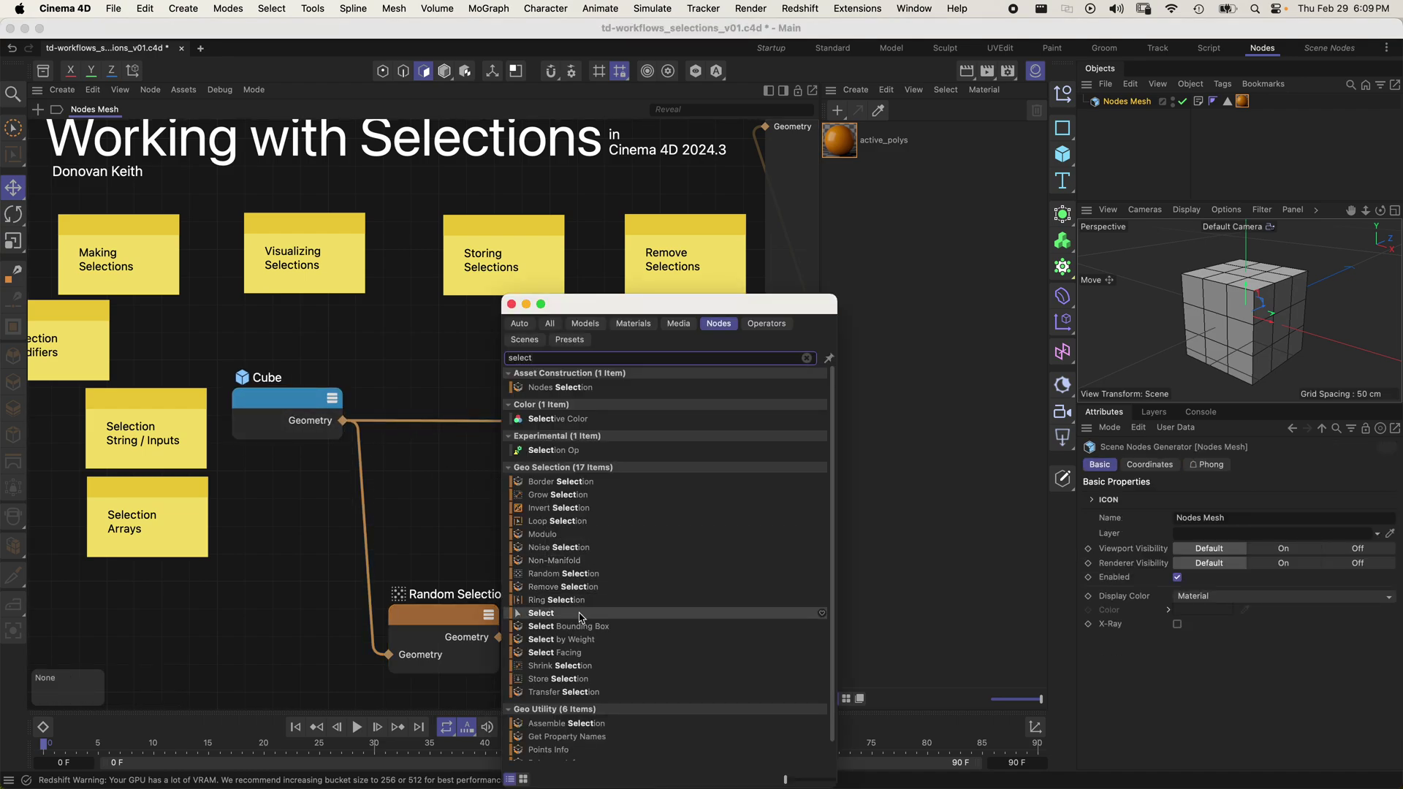
{"action": "left_click_drag", "start_coordinate": [580, 618], "coordinate": [449, 398]}
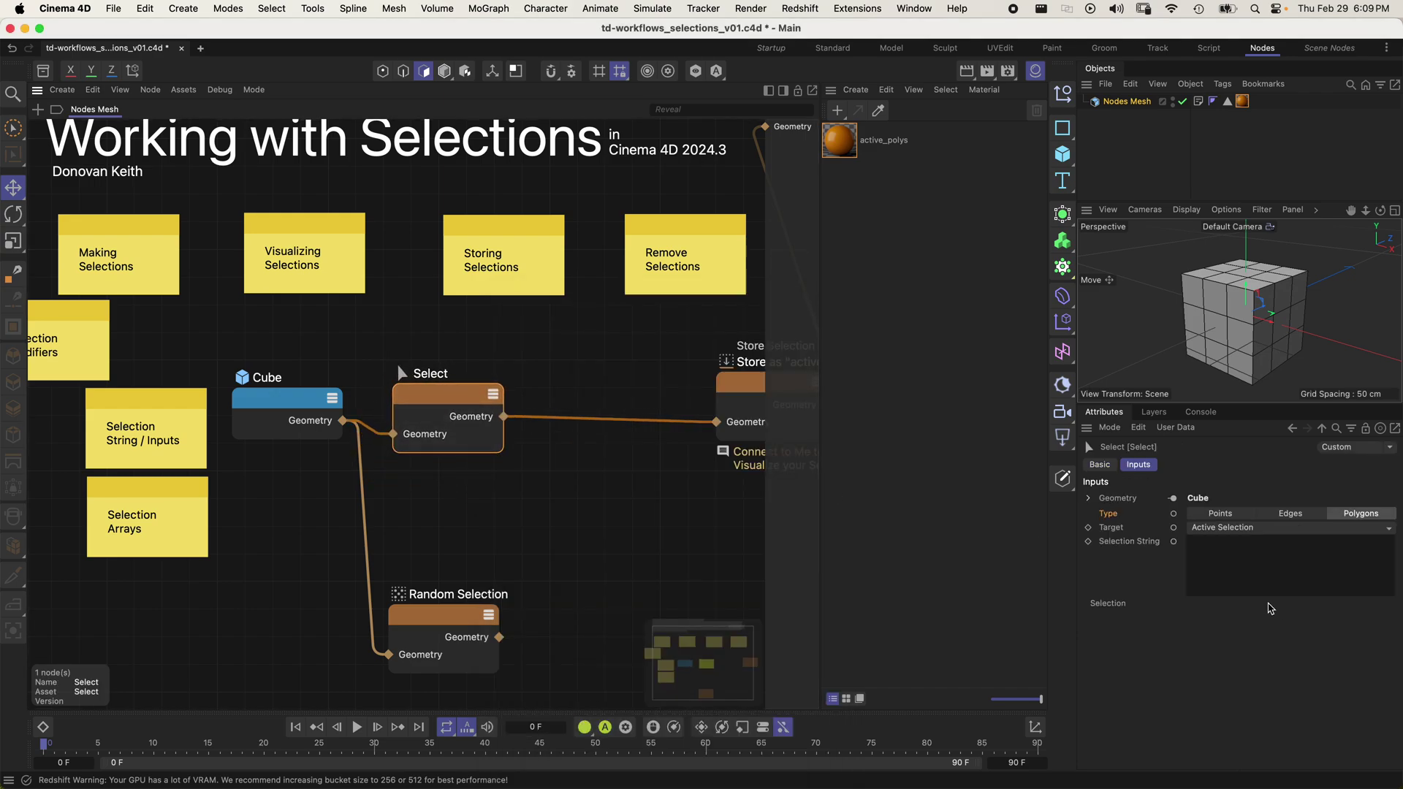
- Set the Select node's Selection String to 0 and turn on polygon index display in the viewport
{"action": "left_click", "coordinate": [1258, 574]}
{"action": "mouse_move", "coordinate": [1199, 347]}
{"action": "left_mouse_down", "text": "alt"}
{"action": "mouse_move", "coordinate": [1304, 275]}
{"action": "mouse_move", "coordinate": [1233, 343]}
{"action": "left_mouse_up", "text": "alt"}
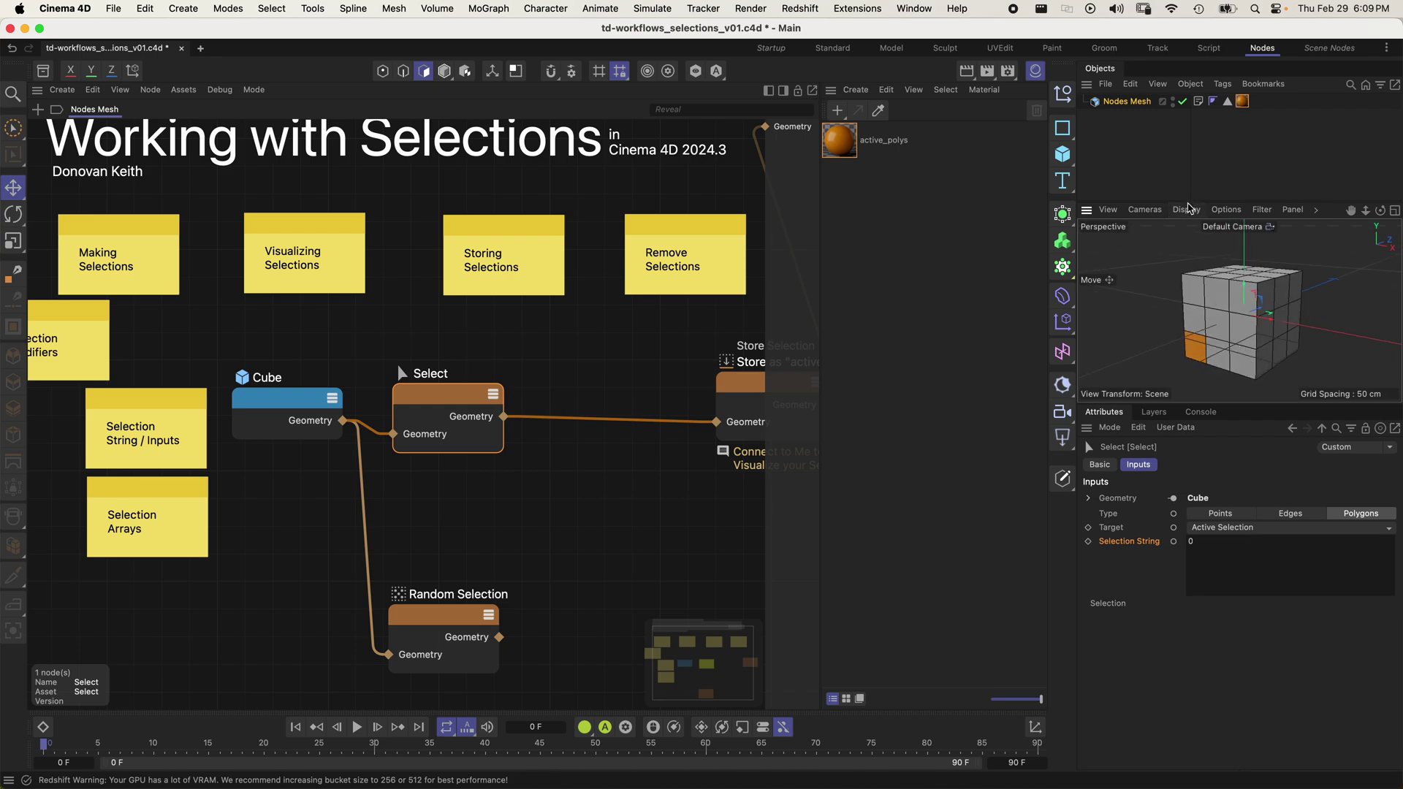
{"action": "left_click", "coordinate": [1226, 210]}
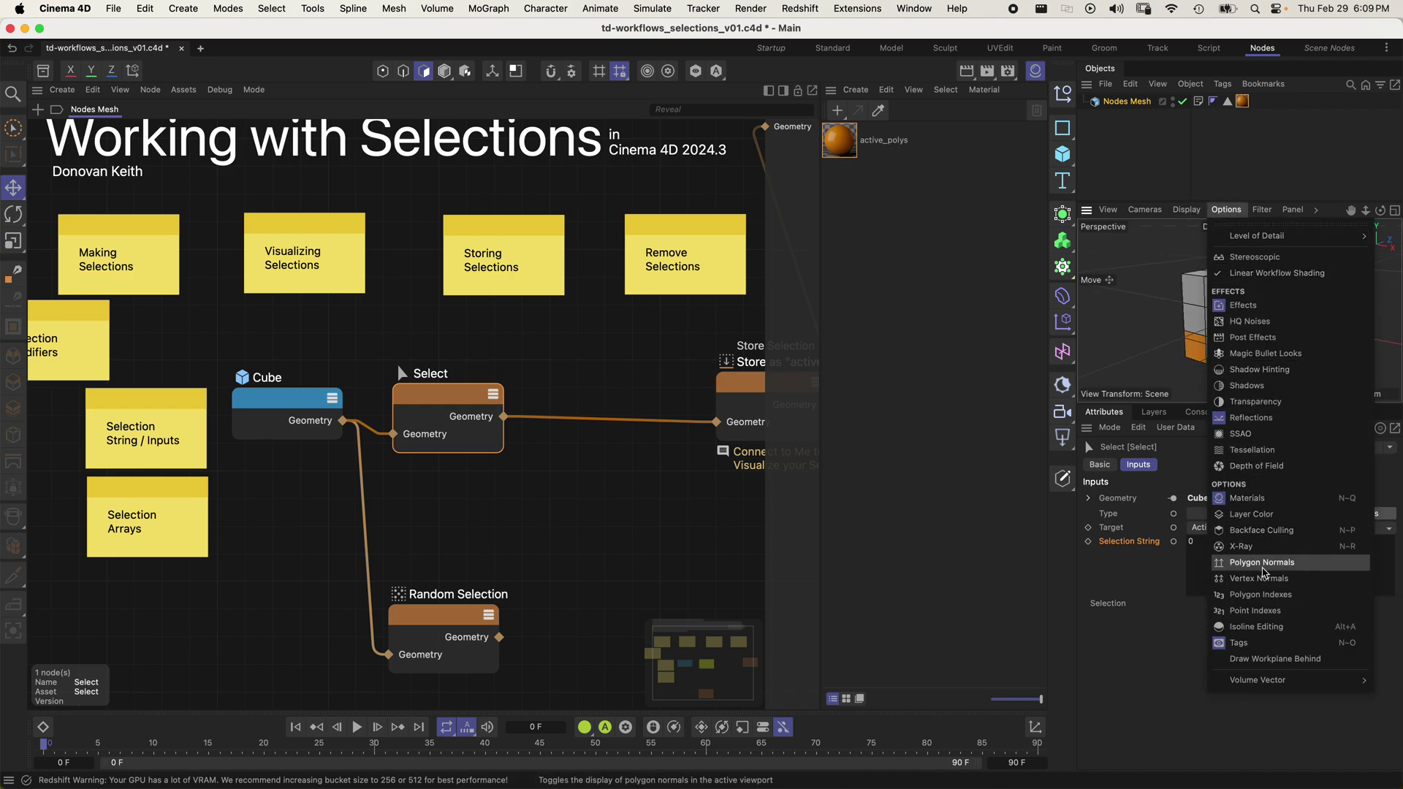
{"action": "left_click", "coordinate": [1257, 594]}
{"action": "scroll", "coordinate": [1220, 331], "scroll_direction": "up", "scroll_amount": 3}
{"action": "mouse_move", "coordinate": [1220, 333]}
{"action": "left_mouse_down", "text": "alt"}
{"action": "mouse_move", "coordinate": [1266, 329]}
{"action": "mouse_move", "coordinate": [1244, 338]}
{"action": "left_mouse_up", "text": "alt"}
- Change the Select node's Selection String to 1
{"action": "left_click_drag", "start_coordinate": [1214, 546], "coordinate": [1163, 540]}
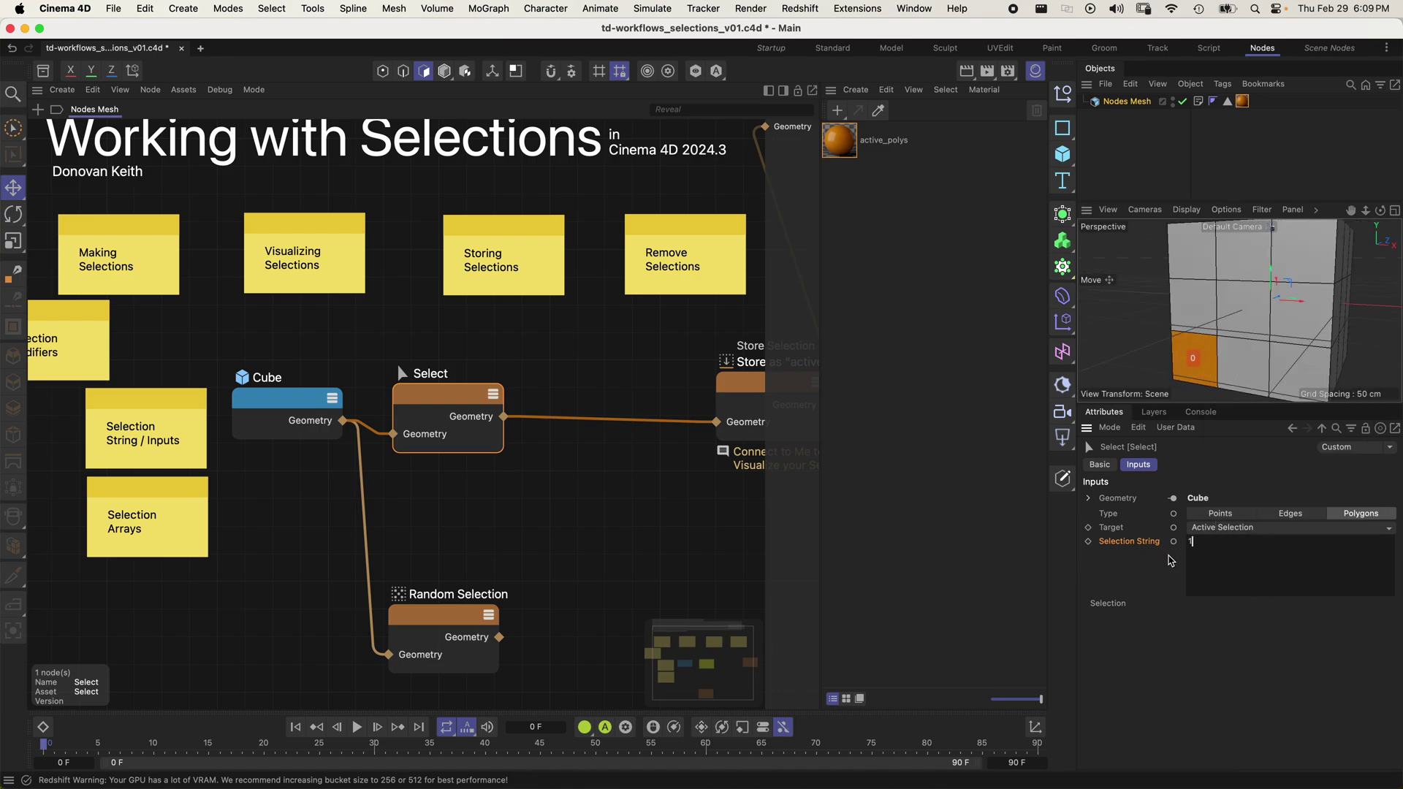
{"action": "left_click", "coordinate": [1167, 563]}
{"action": "mouse_move", "coordinate": [1262, 323]}
{"action": "left_mouse_down", "text": "alt"}
{"action": "mouse_move", "coordinate": [1216, 315]}
{"action": "mouse_move", "coordinate": [1256, 326]}
{"action": "left_mouse_up", "text": "alt"}
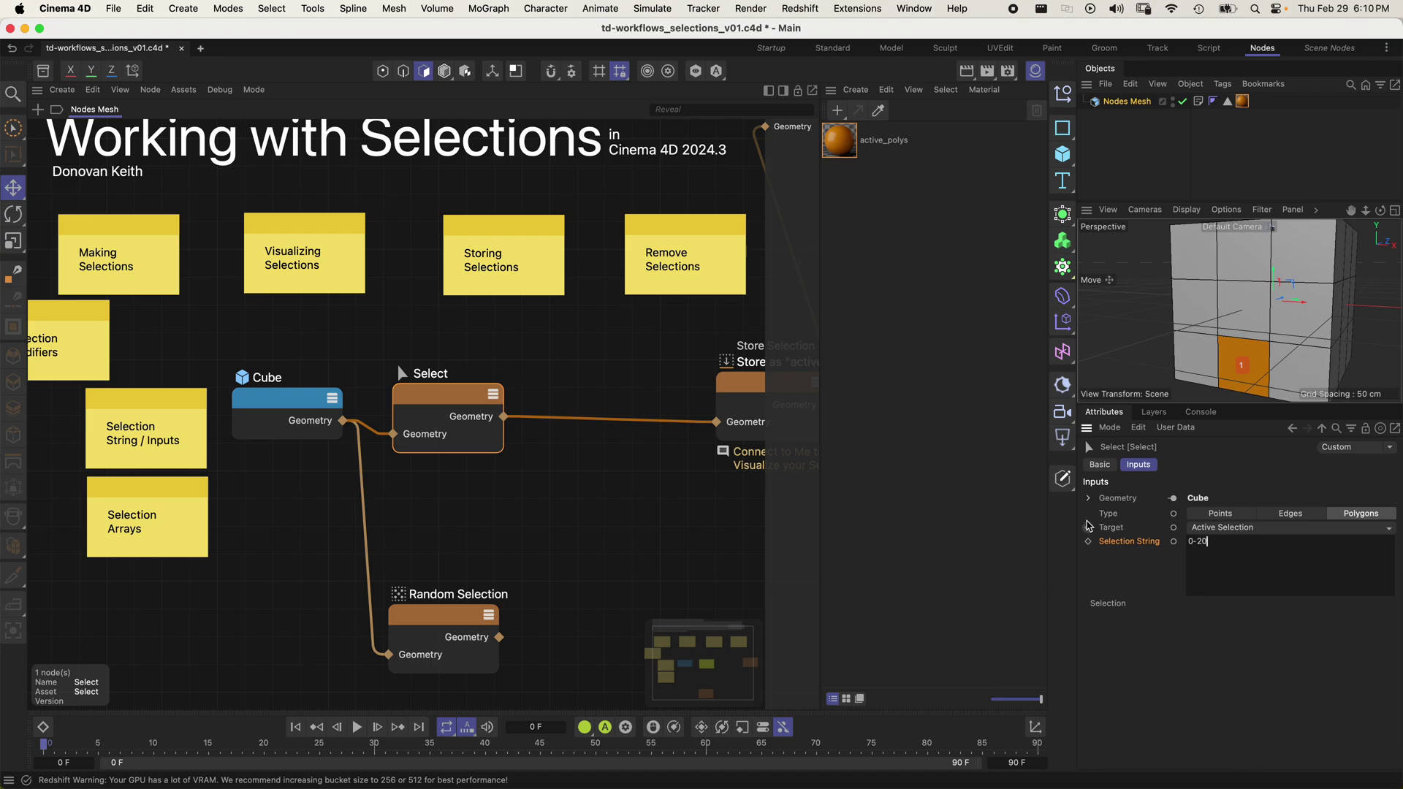
- Set the Selection String to the range 0-20 and inspect the selected polygons around the cube
{"action": "key", "text": "Return"}
{"action": "scroll", "coordinate": [1279, 340], "scroll_direction": "down", "scroll_amount": 5}
{"action": "left_click_drag", "start_coordinate": [1279, 340], "coordinate": [1244, 354], "text": "alt"}
{"action": "scroll", "coordinate": [1244, 356], "scroll_direction": "up", "scroll_amount": 5}
{"action": "scroll", "coordinate": [1244, 357], "scroll_direction": "down", "scroll_amount": 5}
- Try adding 30 after 0-20 in the Selection String, separated only by a space
{"action": "left_click", "coordinate": [1230, 553]}
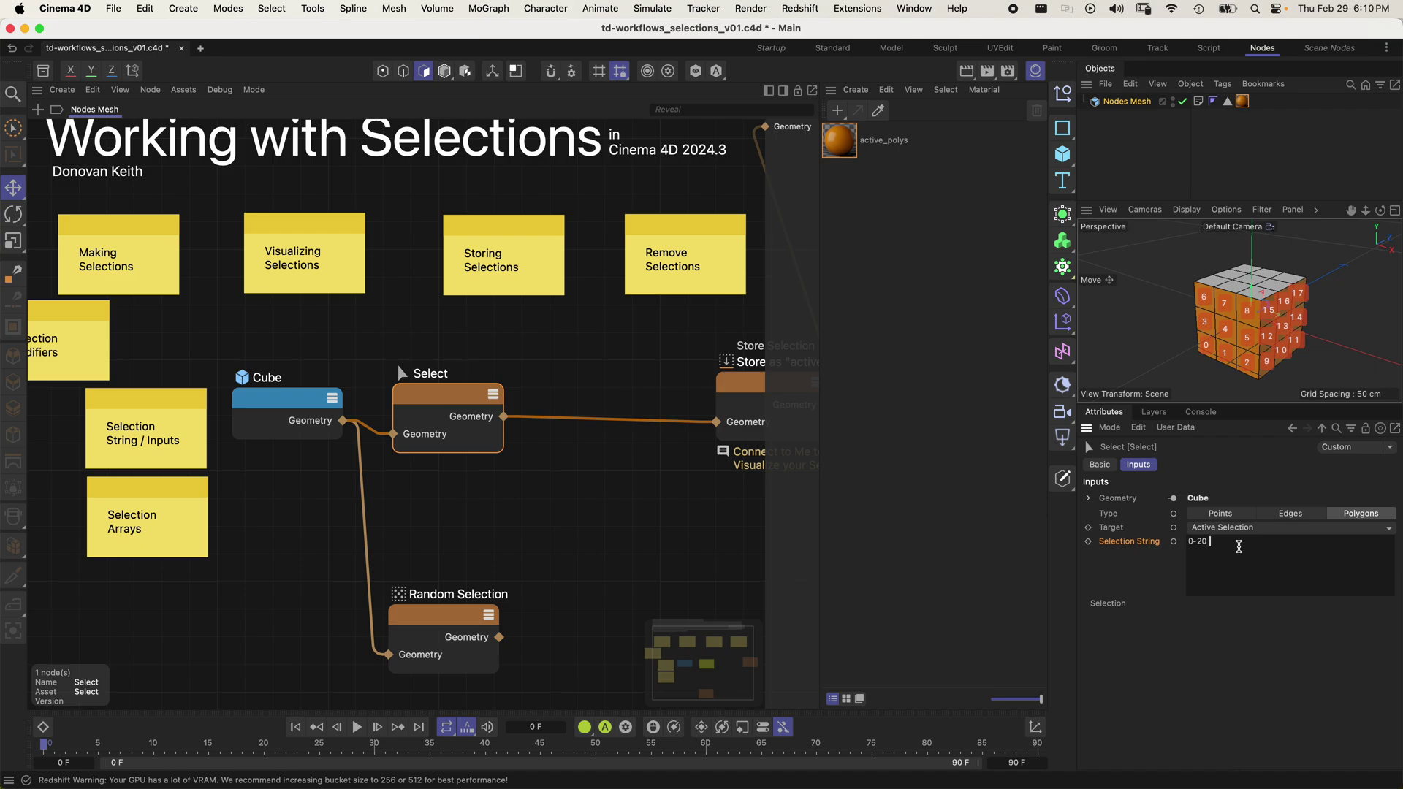
{"action": "left_click", "coordinate": [1393, 665]}
{"action": "mouse_move", "coordinate": [1238, 298]}
{"action": "left_mouse_down", "text": "alt"}
{"action": "mouse_move", "coordinate": [1177, 285]}
{"action": "mouse_move", "coordinate": [1125, 228]}
{"action": "mouse_move", "coordinate": [1138, 275]}
{"action": "mouse_move", "coordinate": [1155, 258]}
{"action": "mouse_move", "coordinate": [1242, 309]}
{"action": "left_mouse_up", "text": "alt"}
- Separate 0-20 and 30 in the Selection String with a comma, and try a line break instead
{"action": "left_click", "coordinate": [1208, 540]}
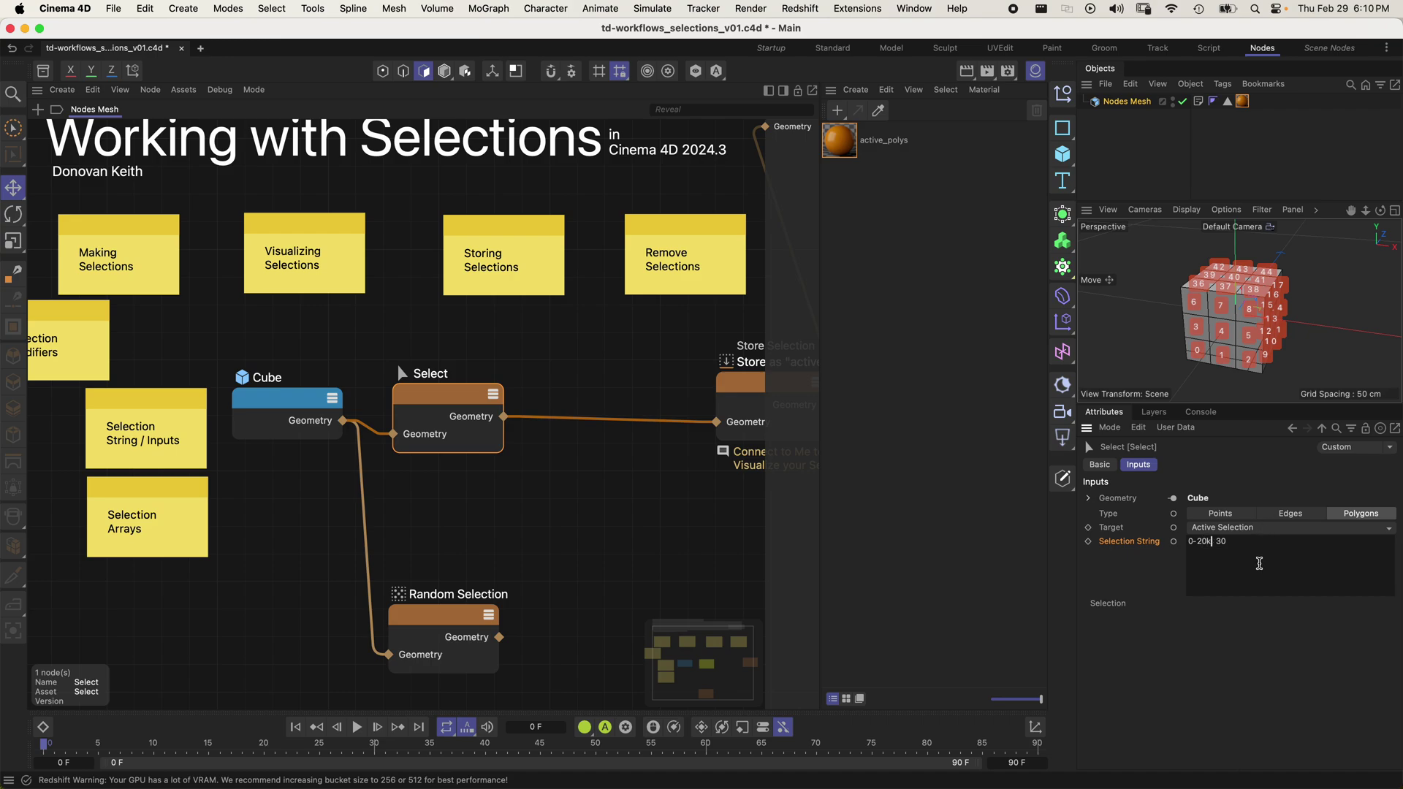
{"action": "type", "text": ","}
{"action": "left_click", "coordinate": [1250, 630]}
{"action": "left_click_drag", "start_coordinate": [1238, 296], "coordinate": [1126, 296], "text": "alt"}
{"action": "left_click", "coordinate": [1214, 541]}
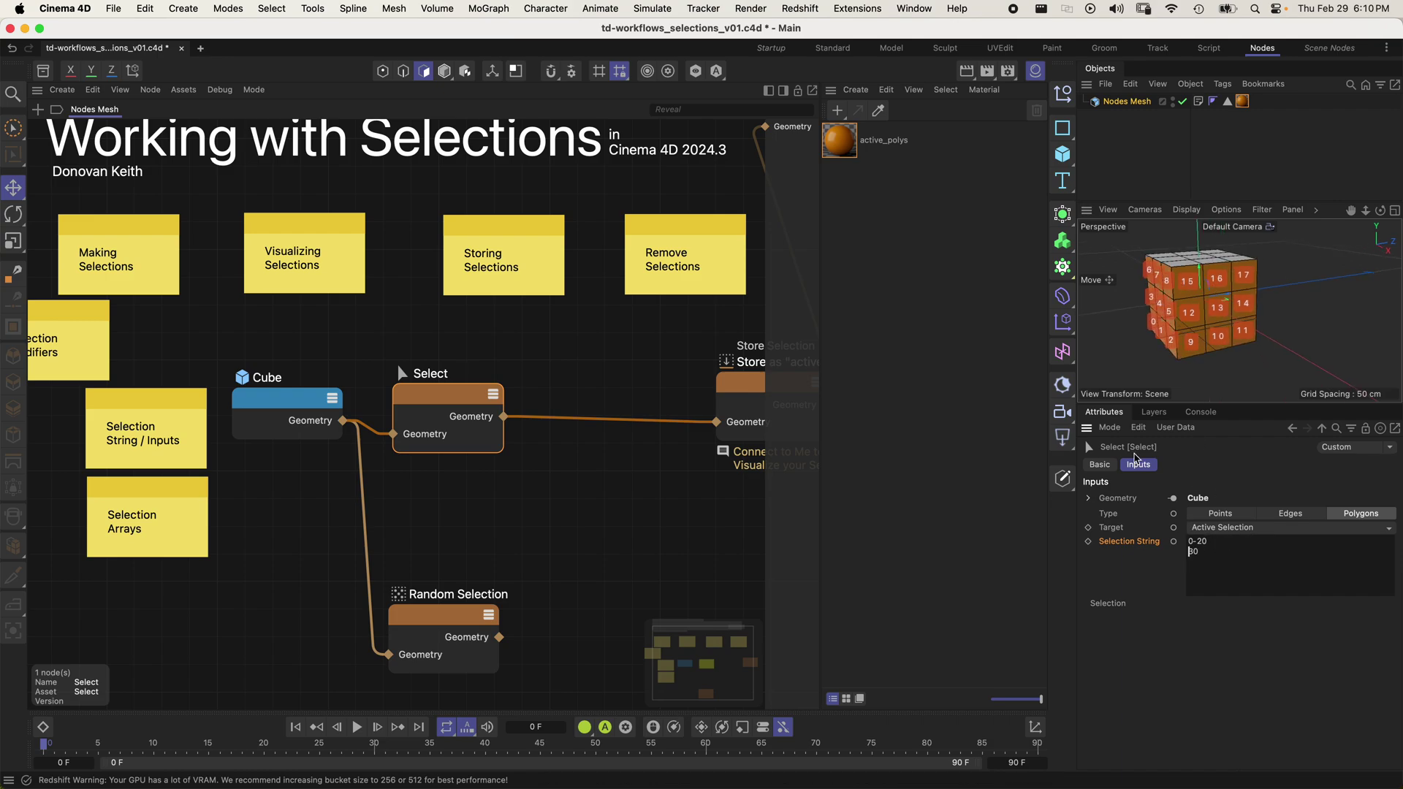
{"action": "left_click_drag", "start_coordinate": [1176, 326], "coordinate": [1260, 323], "text": "alt"}
- Try replacing the Selection String with space-separated polygon indexes beginning 0 10
{"action": "left_click", "coordinate": [1245, 539]}
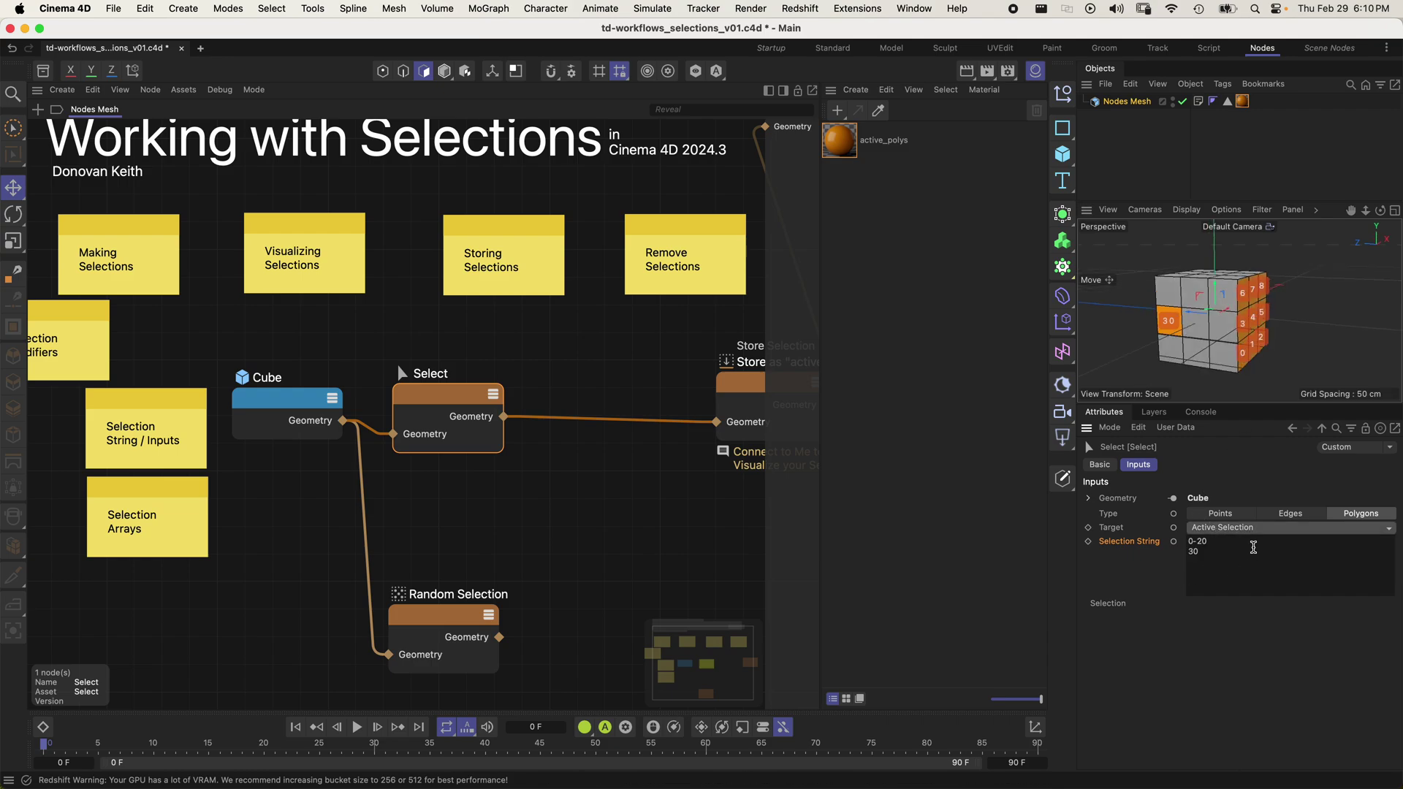
{"action": "left_click_drag", "start_coordinate": [1241, 551], "coordinate": [1094, 560]}
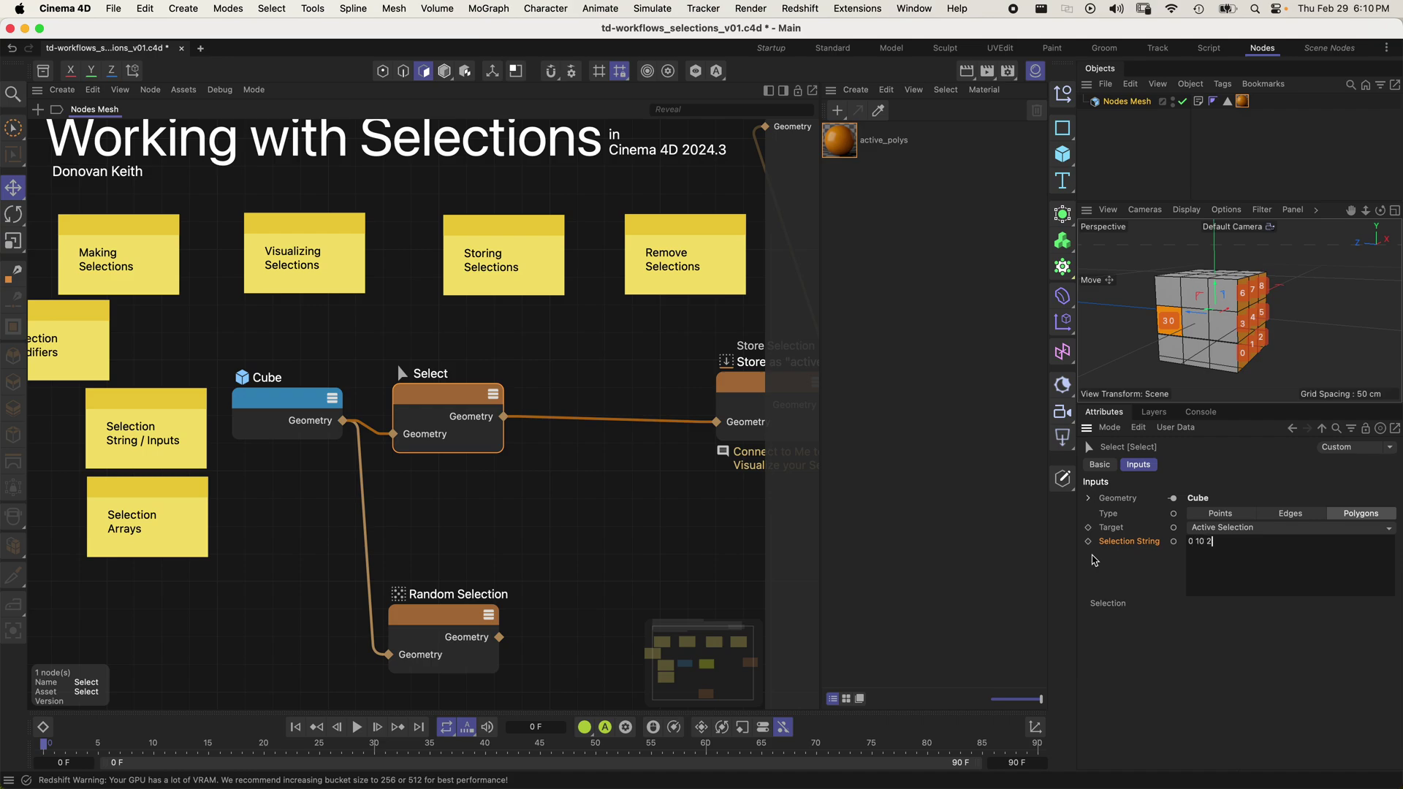
{"action": "left_click", "coordinate": [1124, 568]}
{"action": "left_click_drag", "start_coordinate": [1297, 321], "coordinate": [1263, 310], "text": "alt"}
- Enter the Selection String's polygon indexes on separate lines, beginning with 0 and 10
{"action": "left_click_drag", "start_coordinate": [1226, 543], "coordinate": [1088, 534]}
{"action": "type", "text": "0"}
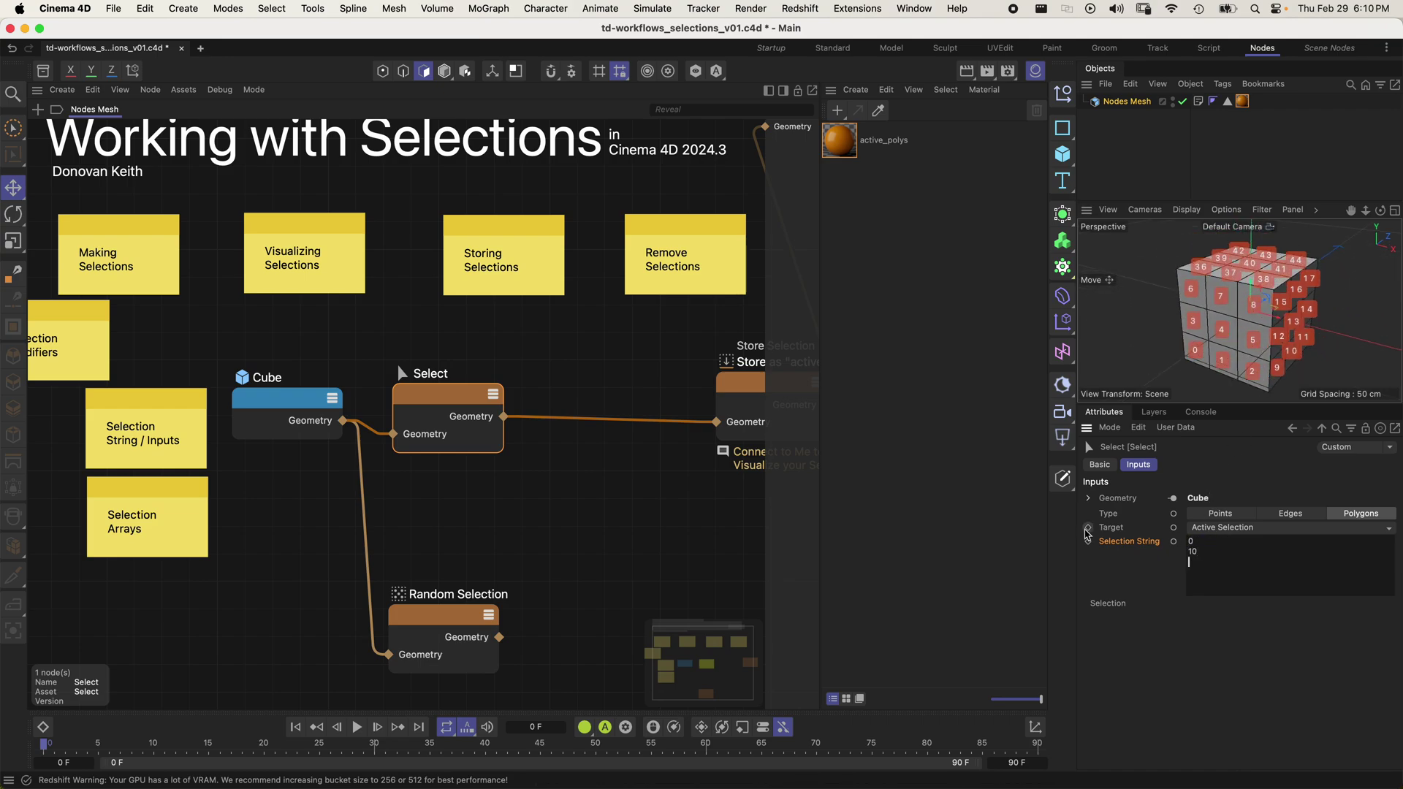
{"action": "left_click", "coordinate": [1106, 554]}
{"action": "left_click_drag", "start_coordinate": [1271, 321], "coordinate": [1244, 338], "text": "alt"}
- Replace the Selection String with the comma-separated indexes 0, 10, 20 and check the cube
{"action": "left_click_drag", "start_coordinate": [1208, 587], "coordinate": [1094, 485]}
{"action": "type", "text": "0, 10, 20"}
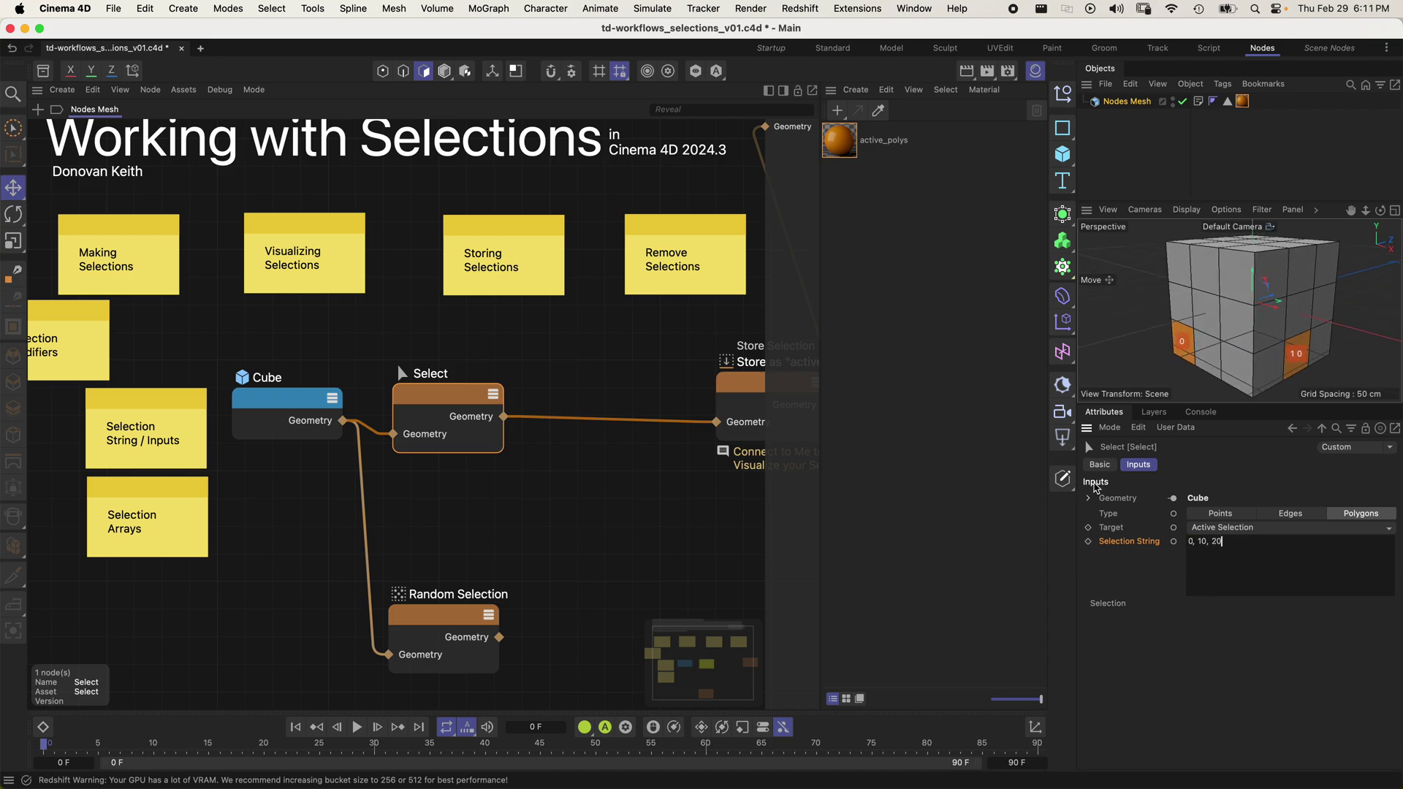
{"action": "left_click_drag", "start_coordinate": [1222, 314], "coordinate": [1234, 325], "text": "alt"}
{"action": "scroll", "coordinate": [1234, 321], "scroll_direction": "down", "scroll_amount": 4}
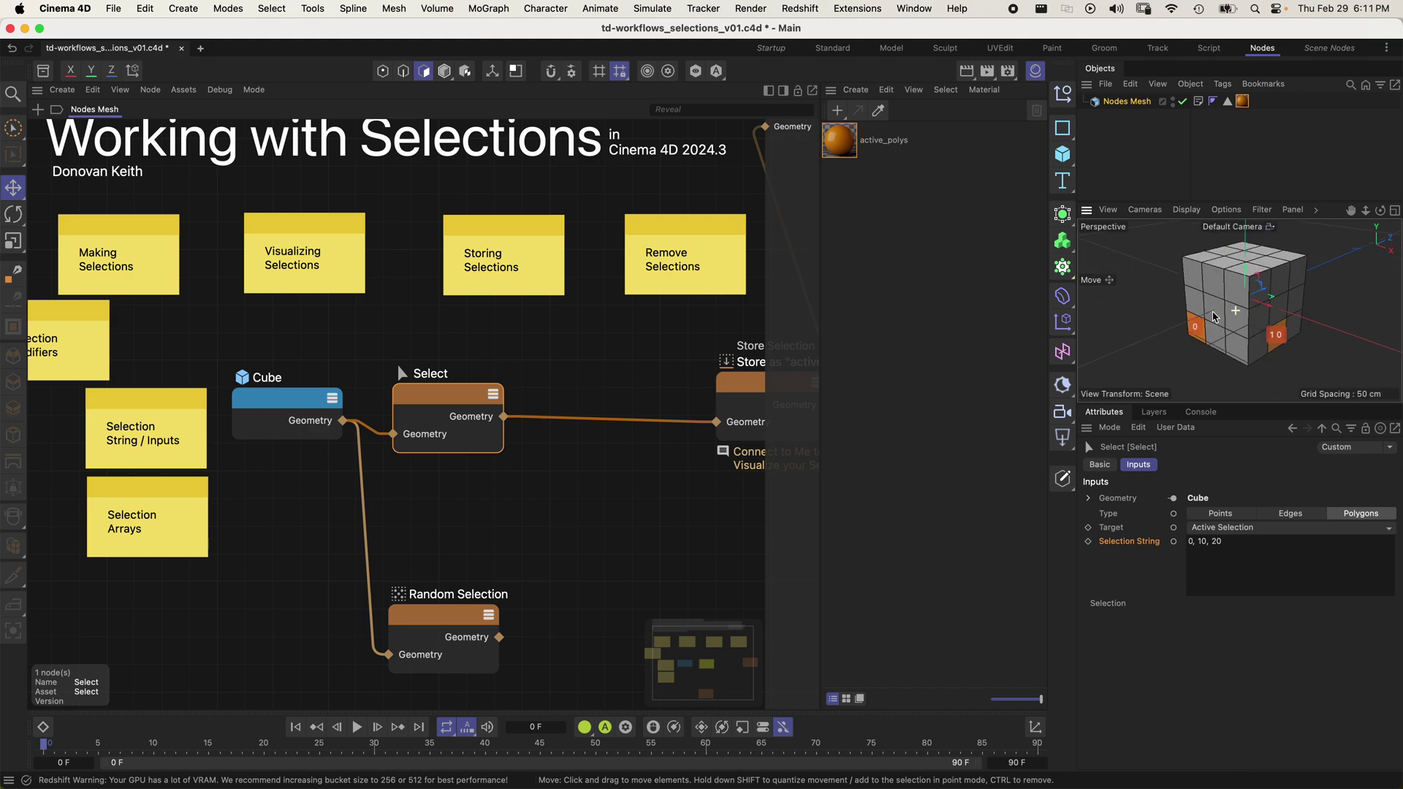
- Open the help page for the Selection String parameter and highlight its list of keywords and operations
{"action": "right_click", "coordinate": [1128, 544]}
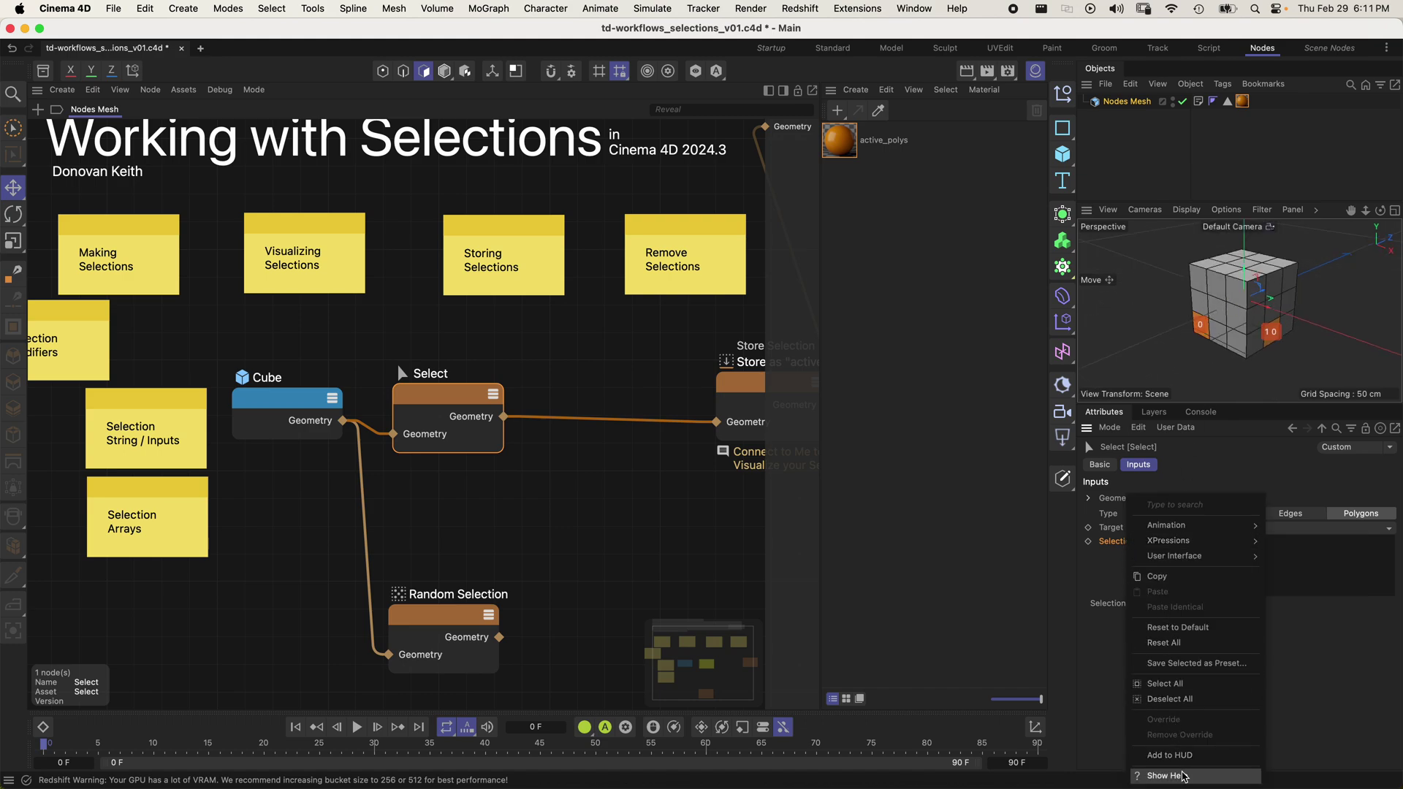
{"action": "left_click", "coordinate": [1184, 777]}
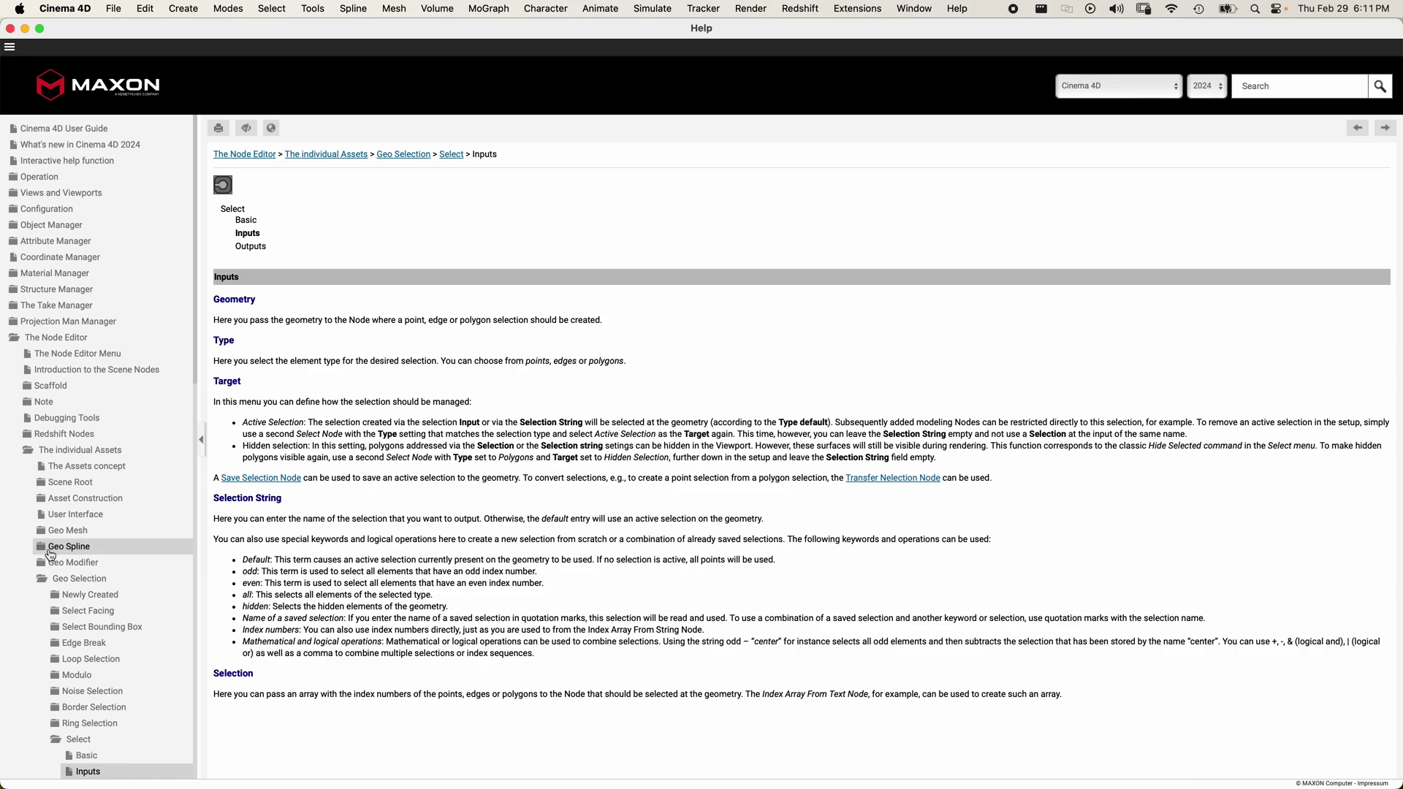
{"action": "left_click_drag", "start_coordinate": [568, 655], "coordinate": [192, 557]}
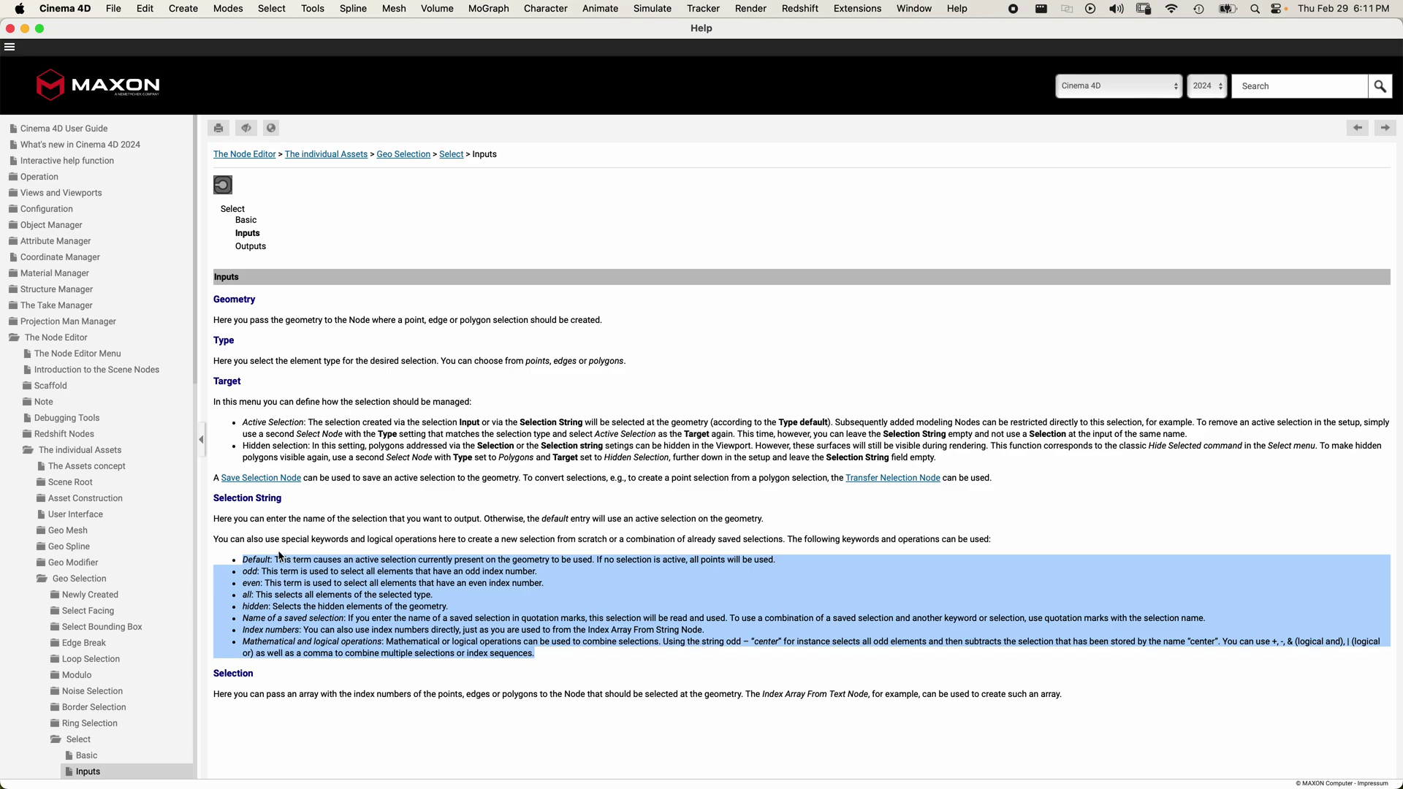
- Close the help page and set the Select node's Selection String to default
{"action": "left_click", "coordinate": [10, 29]}
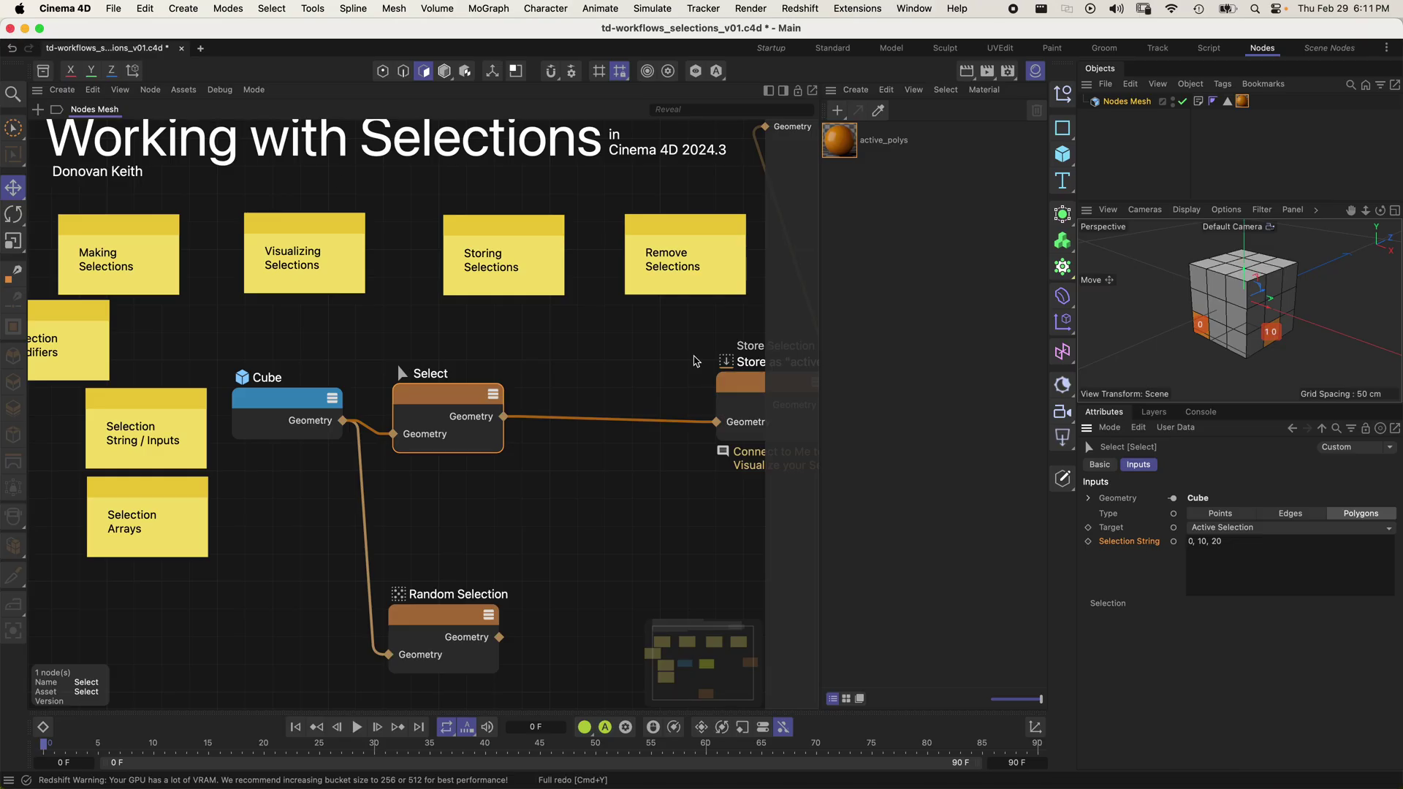
{"action": "left_click_drag", "start_coordinate": [1210, 550], "coordinate": [741, 512]}
{"action": "type", "text": "default"}
{"action": "left_click", "coordinate": [1146, 567]}
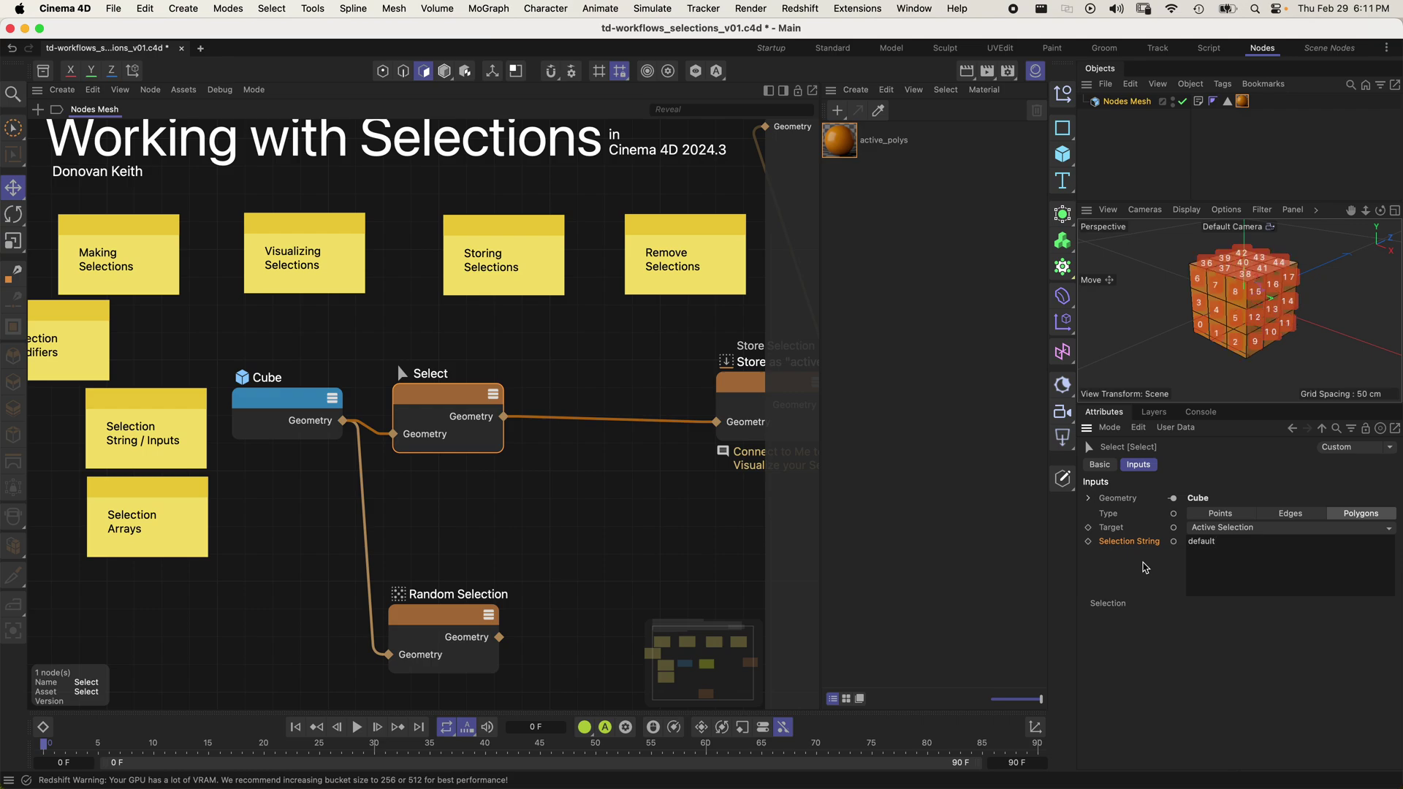
{"action": "left_click_drag", "start_coordinate": [1219, 542], "coordinate": [1067, 532]}
- Add a cube object, make it editable and try extruding its polygons without any selected
{"action": "left_click", "coordinate": [1064, 157]}
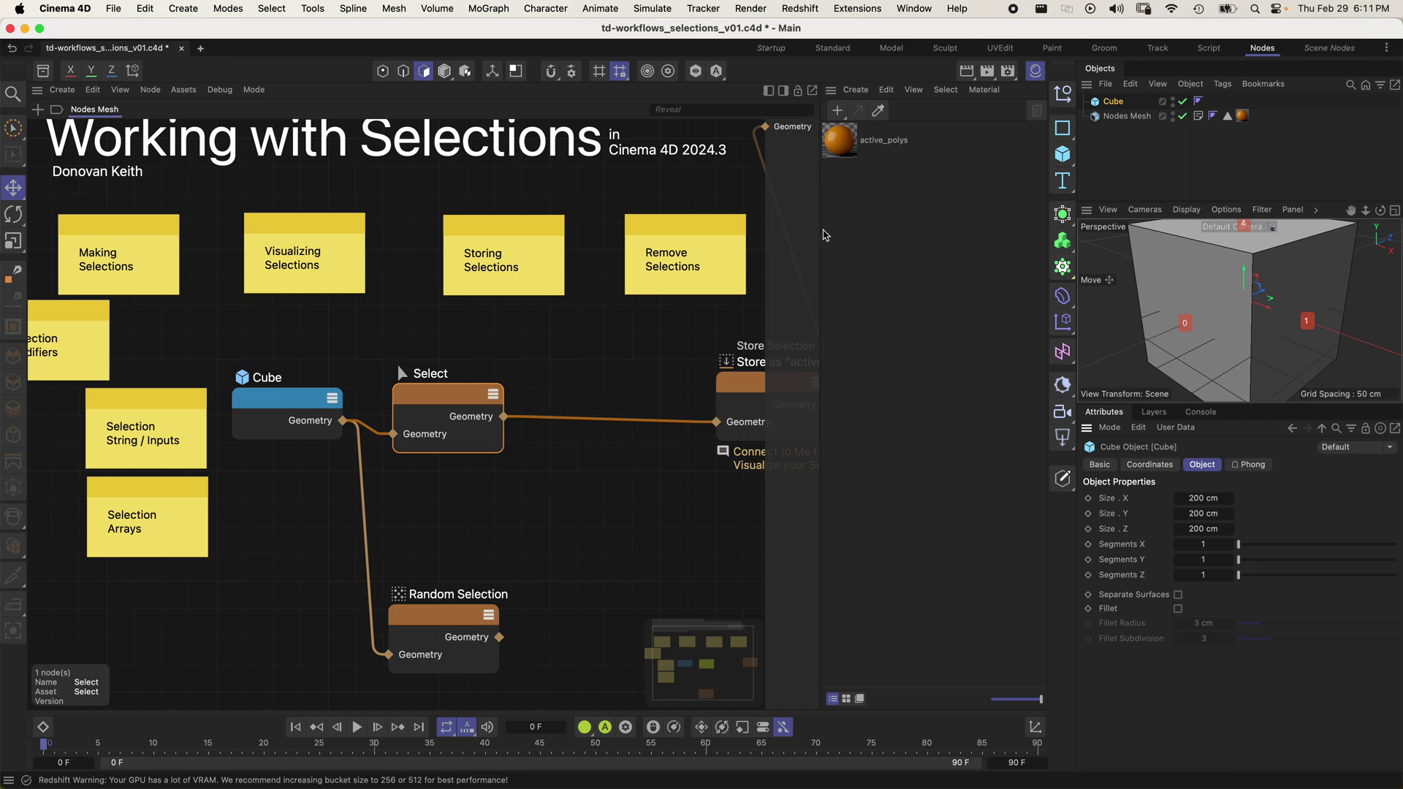
{"action": "right_click", "coordinate": [1101, 316]}
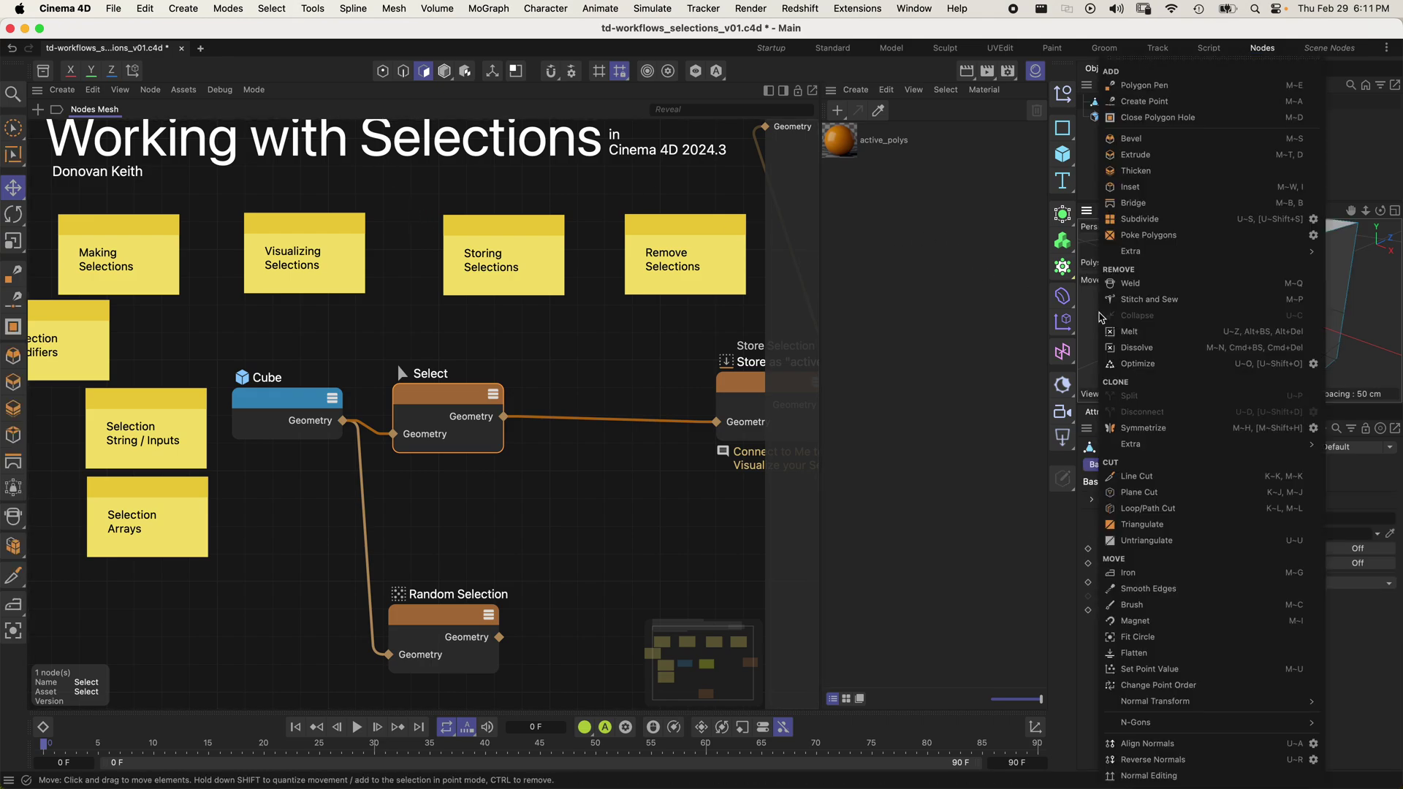
{"action": "left_click", "coordinate": [1136, 155]}
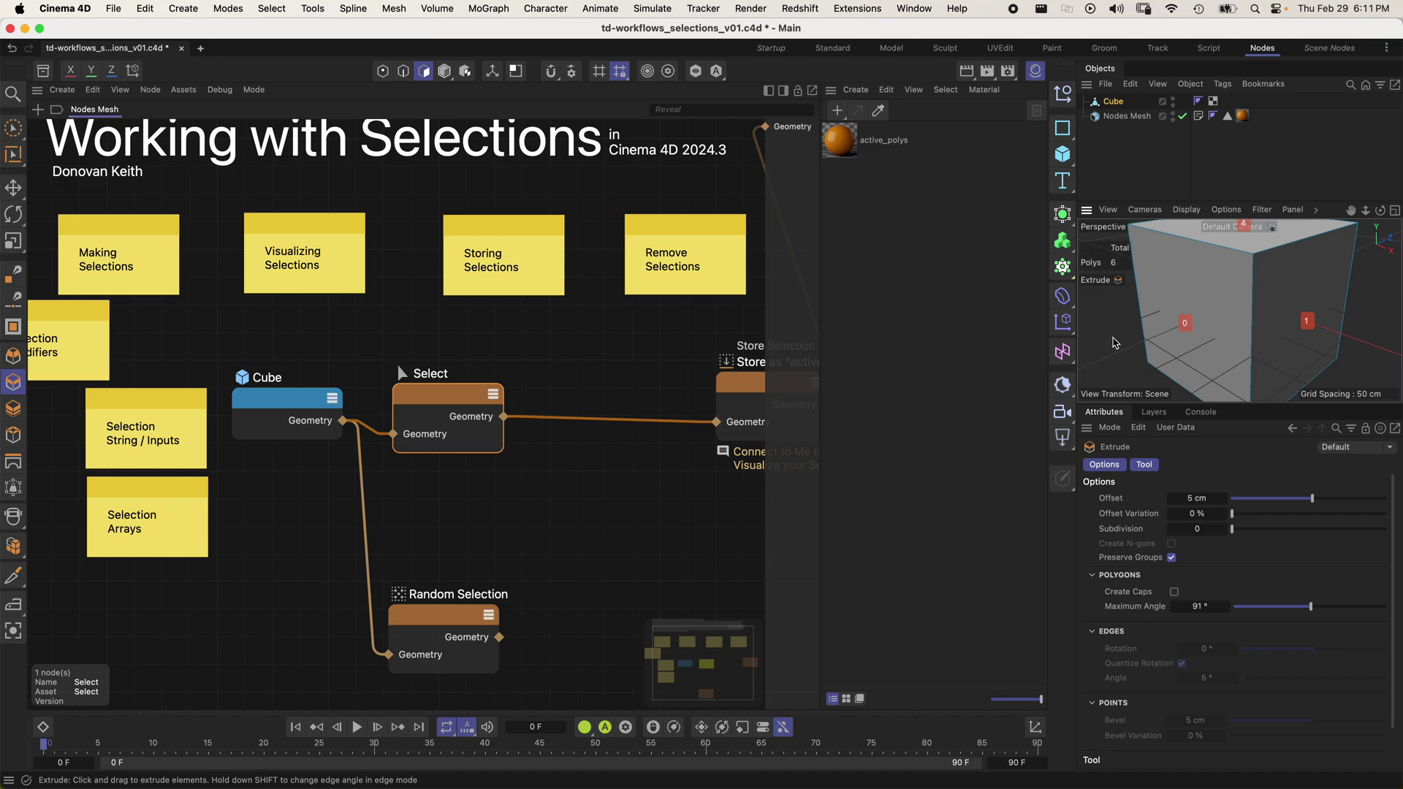
{"action": "scroll", "coordinate": [1126, 330], "scroll_direction": "down", "scroll_amount": 5}
{"action": "left_click_drag", "start_coordinate": [1272, 322], "coordinate": [1347, 364]}
{"action": "key", "text": "super+z"}
- Try extruding the test cube's polygons with Preserve Groups turned off, and delete that cube
{"action": "left_click", "coordinate": [1170, 559]}
{"action": "key", "text": "super+z"}
{"action": "right_click", "coordinate": [1200, 290]}
{"action": "left_click", "coordinate": [1234, 298]}
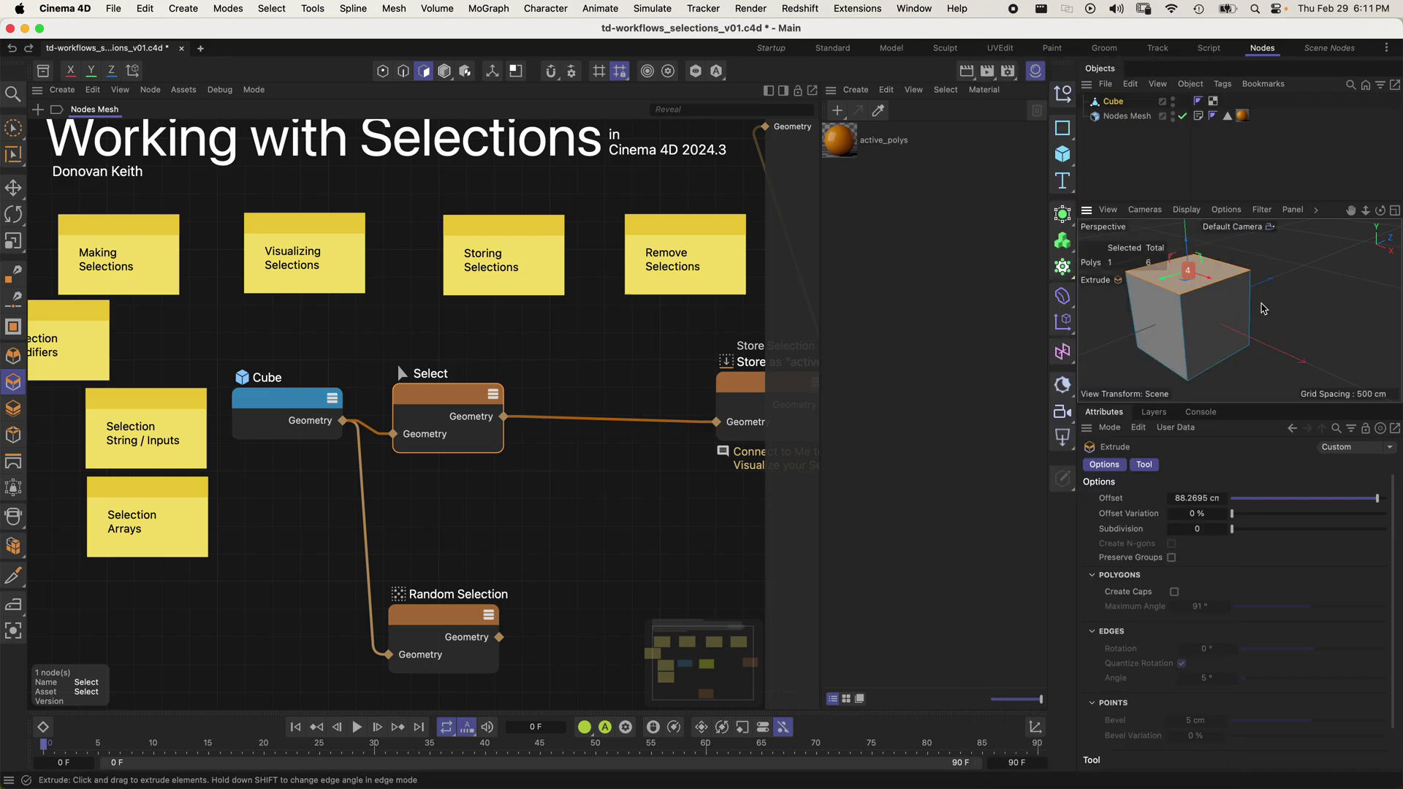
{"action": "mouse_move", "coordinate": [1292, 307]}
{"action": "left_mouse_down"}
{"action": "mouse_move", "coordinate": [1340, 308]}
{"action": "mouse_move", "coordinate": [1294, 308]}
{"action": "left_mouse_up"}
{"action": "key", "text": "super+z"}
{"action": "left_click", "coordinate": [1109, 103]}
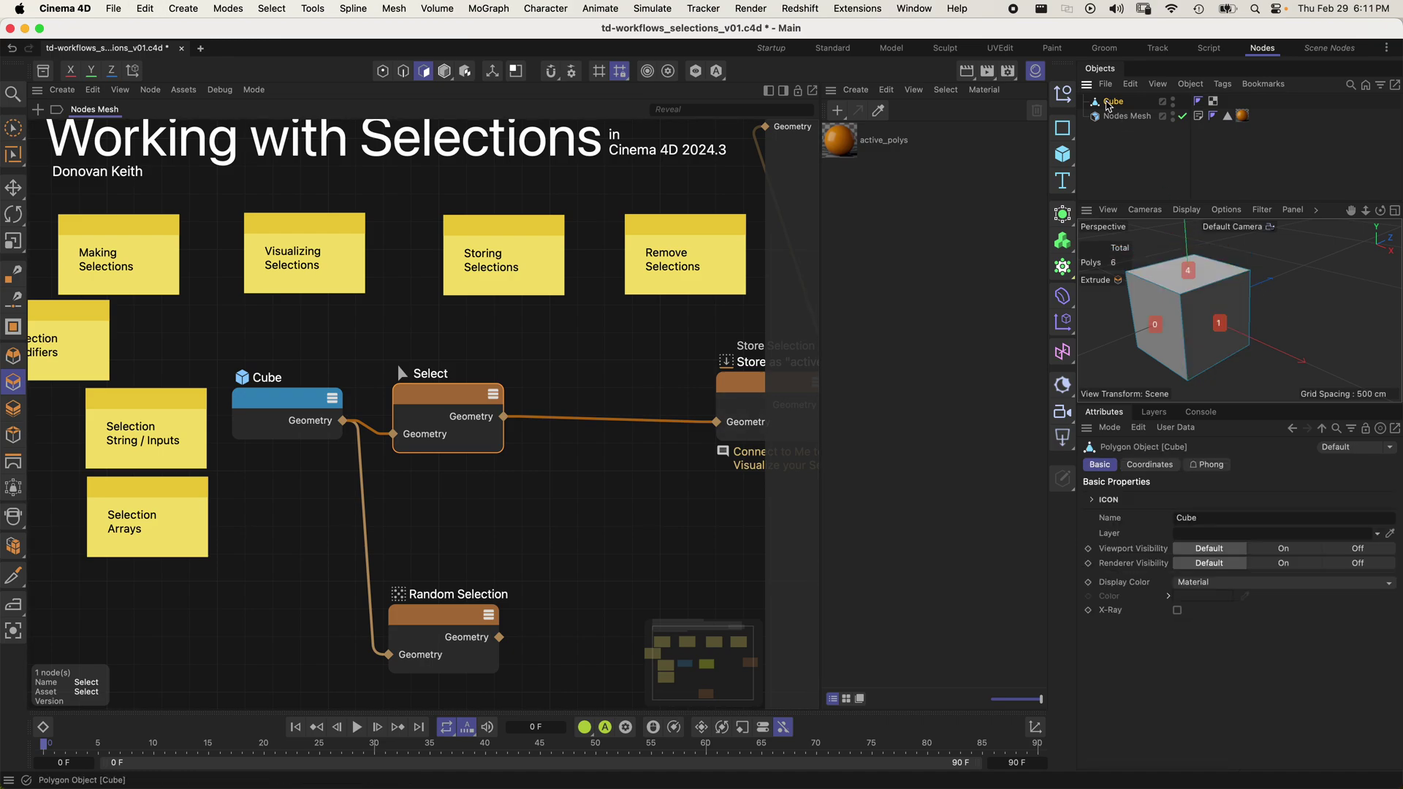
{"action": "key", "text": "Delete"}
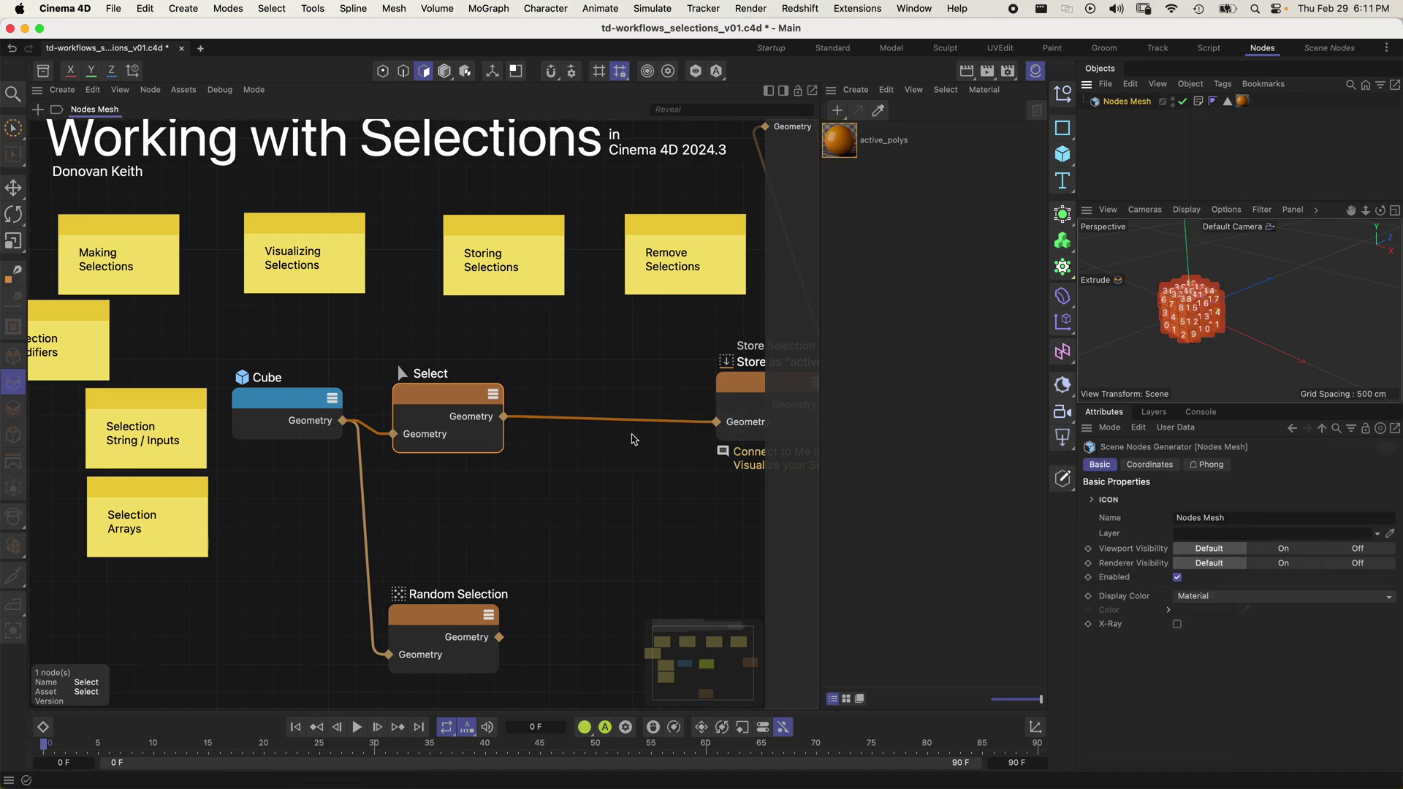
- Connect the Random Selection node's Geometry output to the Select node's Geometry input
{"action": "left_click", "coordinate": [453, 396]}
{"action": "left_click_drag", "start_coordinate": [1265, 568], "coordinate": [1014, 523]}
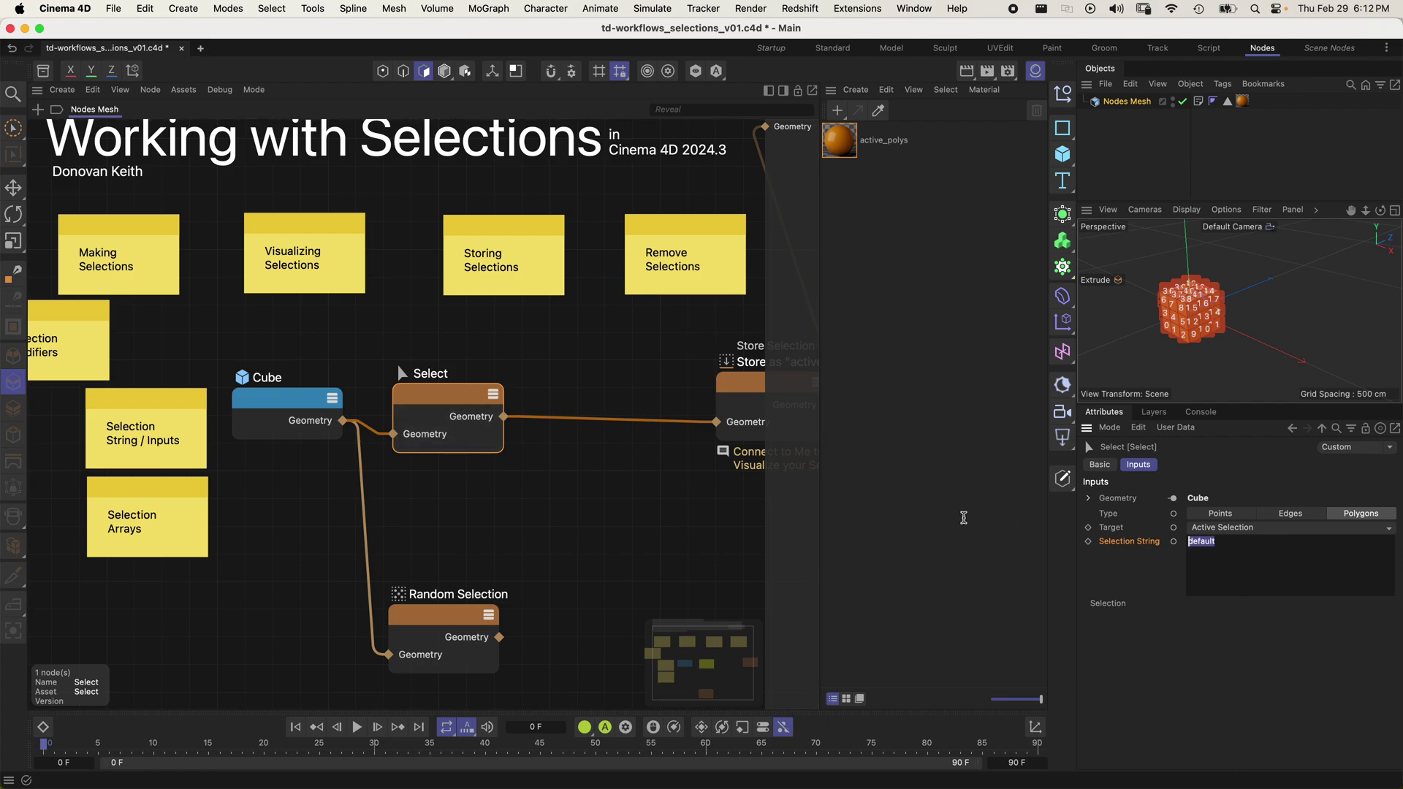
{"action": "right_click_drag", "start_coordinate": [1138, 322], "coordinate": [1265, 283], "text": "alt"}
{"action": "left_click_drag", "start_coordinate": [1266, 284], "coordinate": [1235, 310], "text": "alt"}
{"action": "right_click_drag", "start_coordinate": [1235, 310], "coordinate": [1252, 312], "text": "alt"}
{"action": "left_click_drag", "start_coordinate": [1234, 355], "coordinate": [1229, 348], "text": "alt"}
{"action": "scroll", "coordinate": [1230, 351], "scroll_direction": "down", "scroll_amount": 2}
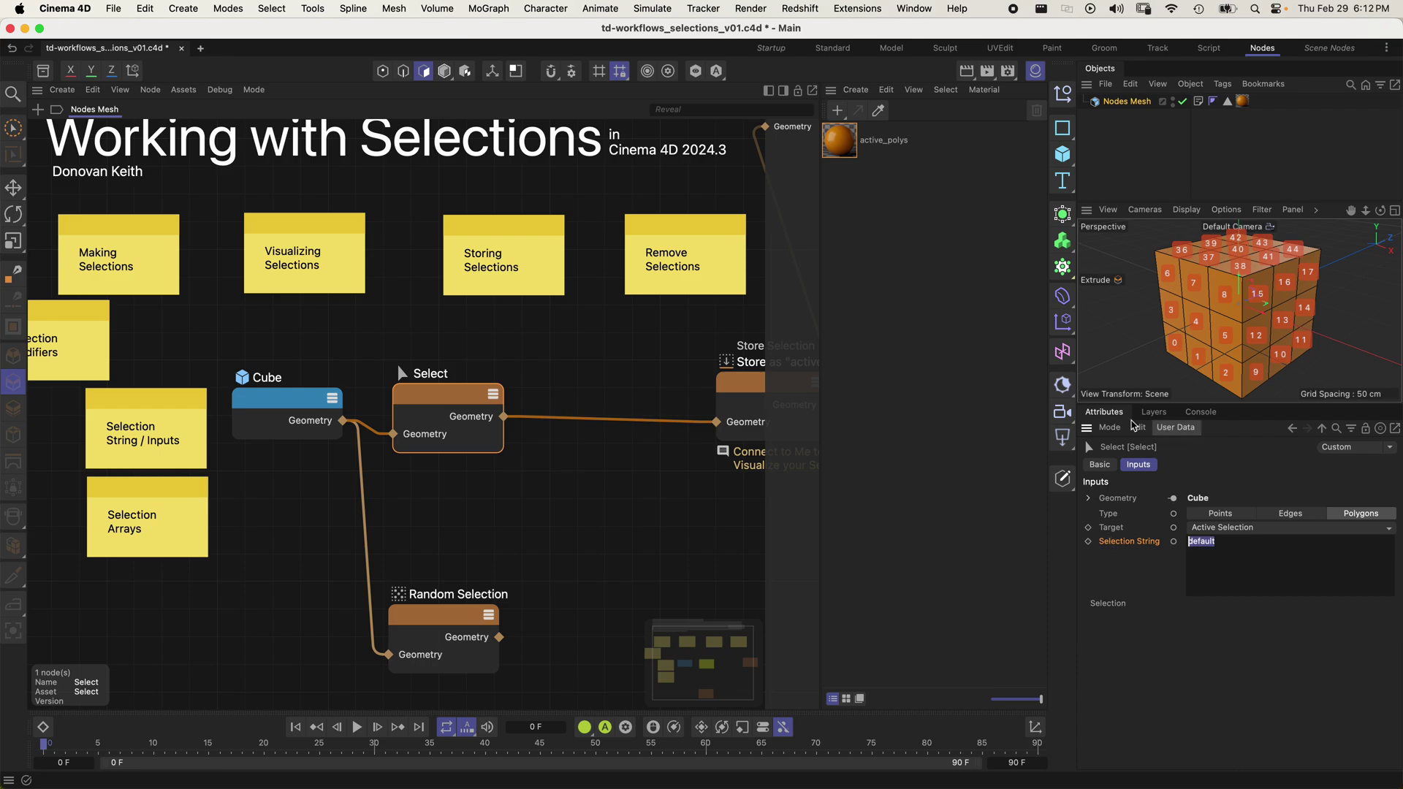
{"action": "left_click_drag", "start_coordinate": [461, 406], "coordinate": [578, 416]}
{"action": "left_click_drag", "start_coordinate": [499, 637], "coordinate": [509, 444]}
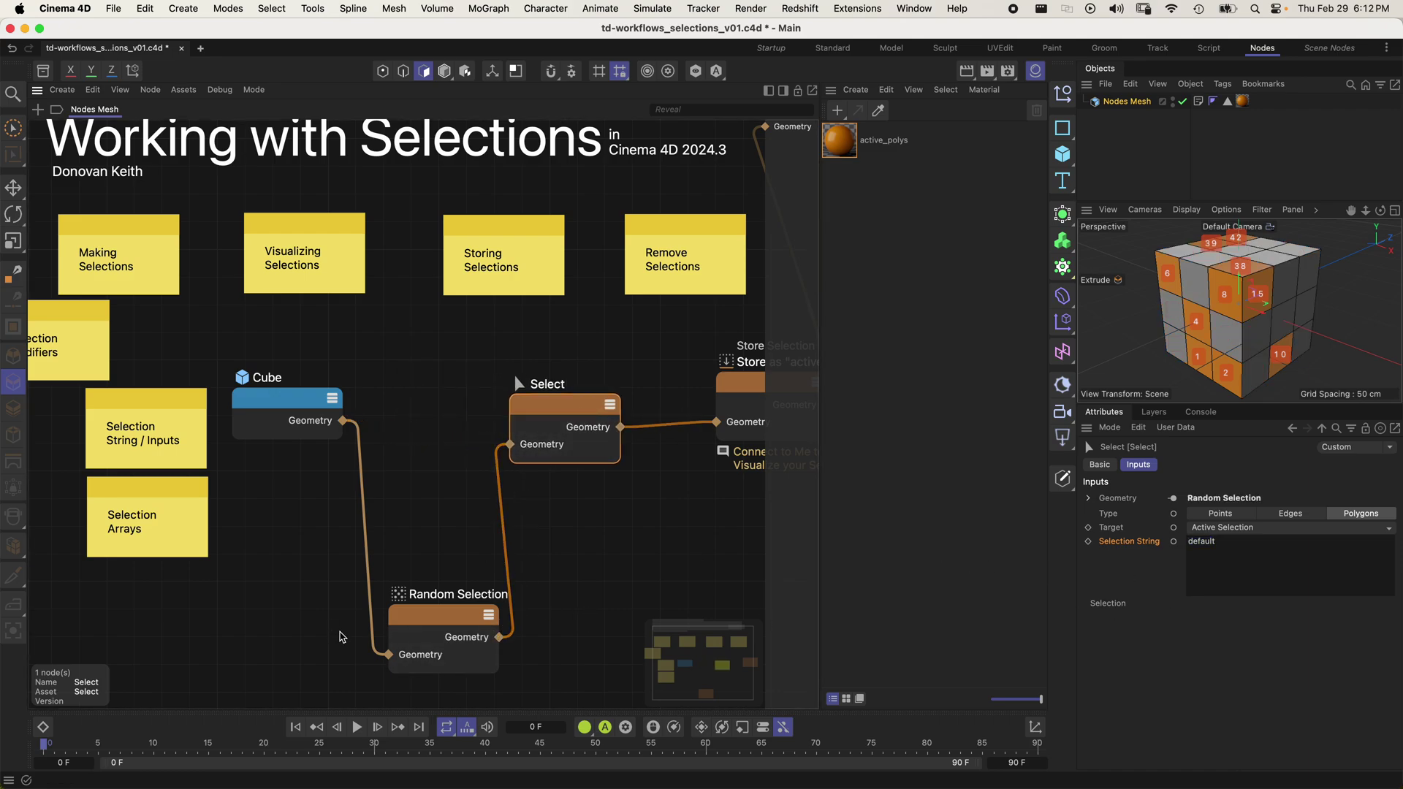
- Try entering active_polys as the Random Selection node's Store Selection name
{"action": "left_click", "coordinate": [439, 636]}
{"action": "left_click", "coordinate": [1268, 574]}
{"action": "type", "text": "active_polys"}
{"action": "key", "text": "super+z"}
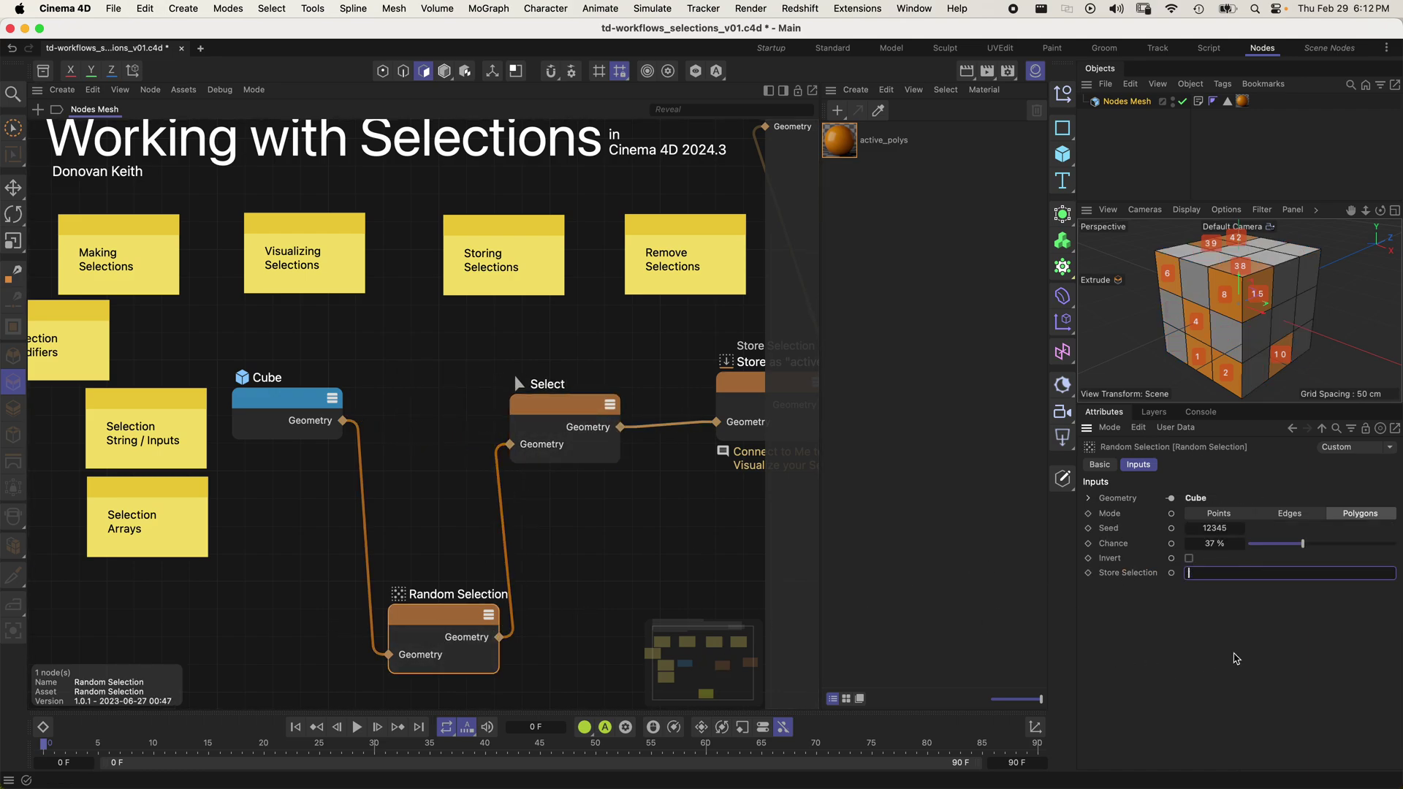
- Place the Random Selection node between the Cube and Select nodes
{"action": "left_click_drag", "start_coordinate": [445, 625], "coordinate": [435, 421]}
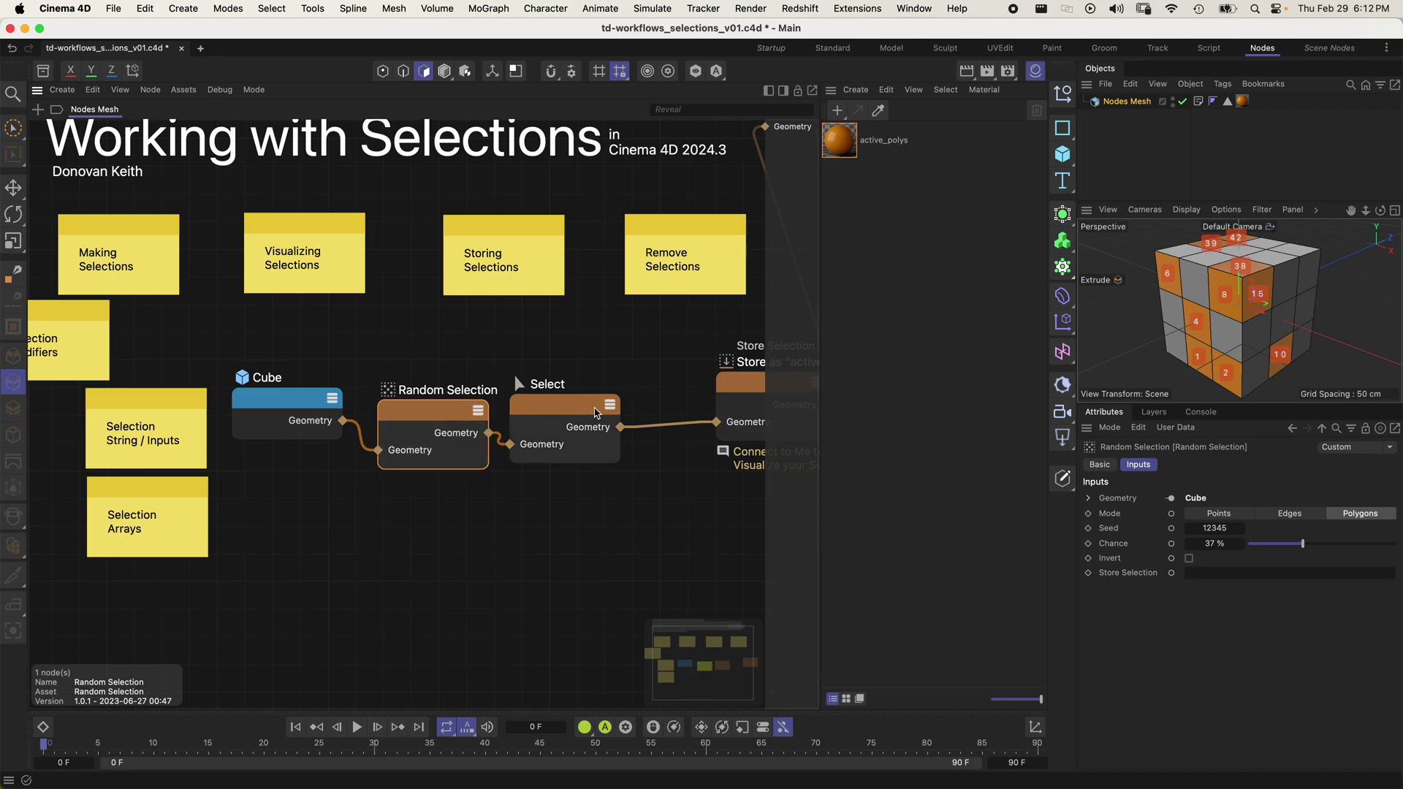
{"action": "left_click", "coordinate": [577, 413]}
{"action": "left_click", "coordinate": [1252, 548]}
- Bypass Select with a direct link from Random Selection to Store Selection, and reinsert the Select node between them
{"action": "left_click_drag", "start_coordinate": [537, 401], "coordinate": [541, 489]}
{"action": "left_click_drag", "start_coordinate": [489, 433], "coordinate": [716, 421]}
{"action": "left_click_drag", "start_coordinate": [545, 504], "coordinate": [718, 424]}
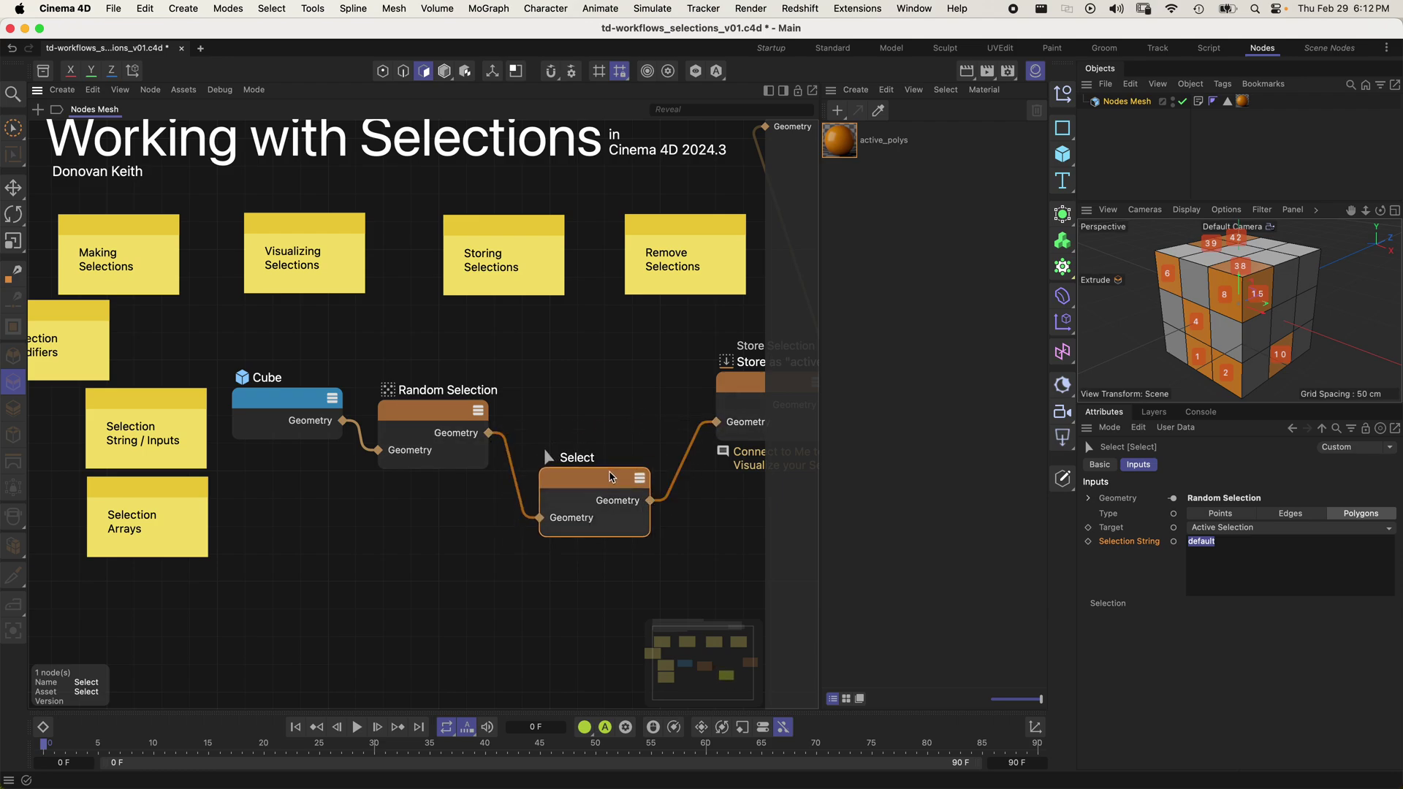
{"action": "left_click_drag", "start_coordinate": [613, 477], "coordinate": [618, 423]}
- Set the Select node's Selection String to active and the Random Selection node's Chance to 0 %
{"action": "type", "text": "active"}
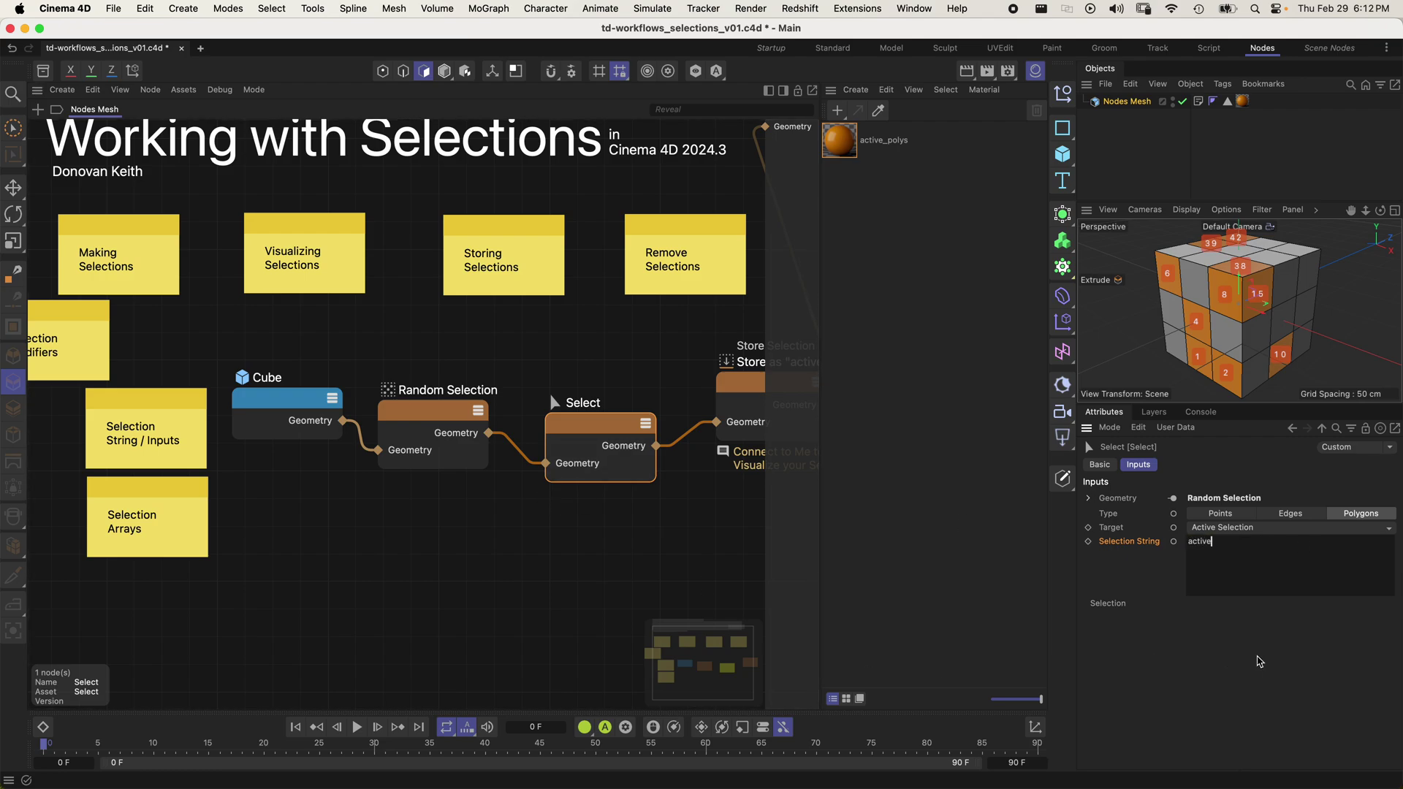
{"action": "left_click", "coordinate": [432, 422]}
{"action": "left_click_drag", "start_coordinate": [1301, 546], "coordinate": [1164, 547]}
{"action": "left_click_drag", "start_coordinate": [1241, 330], "coordinate": [1258, 302], "text": "alt"}
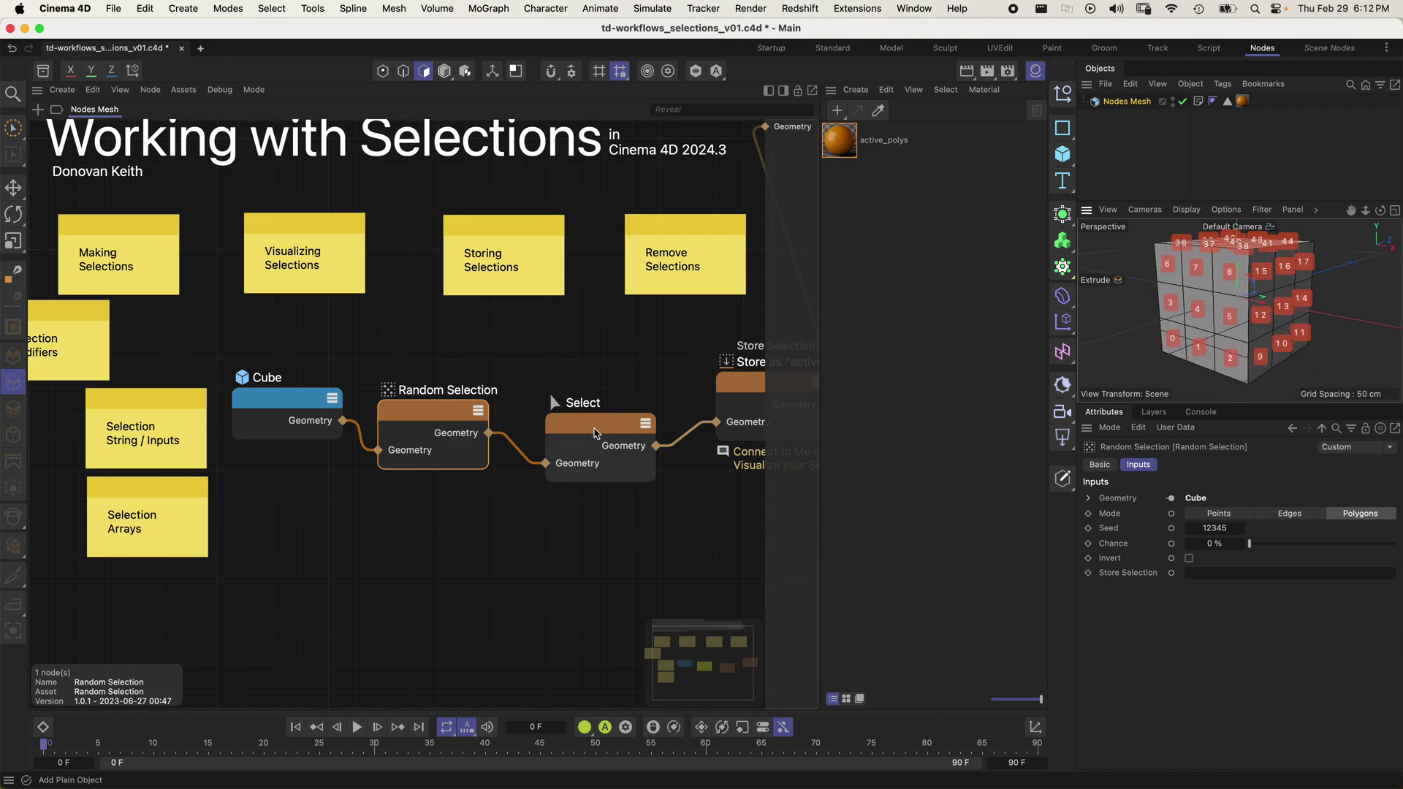
- Set the Select node's Selection String back to default and check the cube's polygons
{"action": "left_click", "coordinate": [599, 431]}
{"action": "left_click_drag", "start_coordinate": [1268, 565], "coordinate": [1167, 544]}
{"action": "type", "text": "default"}
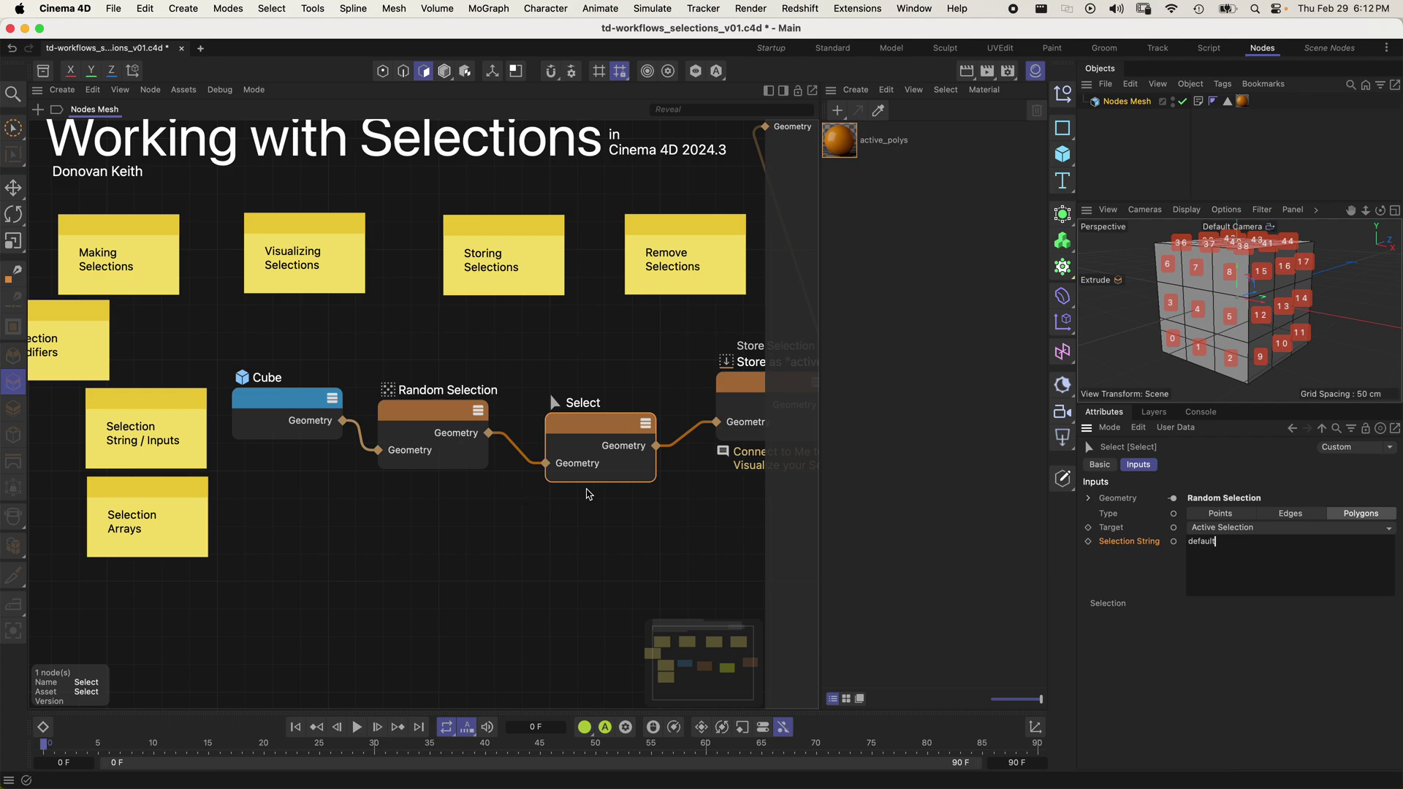
{"action": "left_click", "coordinate": [1183, 663]}
{"action": "left_click_drag", "start_coordinate": [1223, 279], "coordinate": [1298, 278], "text": "alt"}
{"action": "scroll", "coordinate": [1228, 346], "scroll_direction": "down", "scroll_amount": 5}
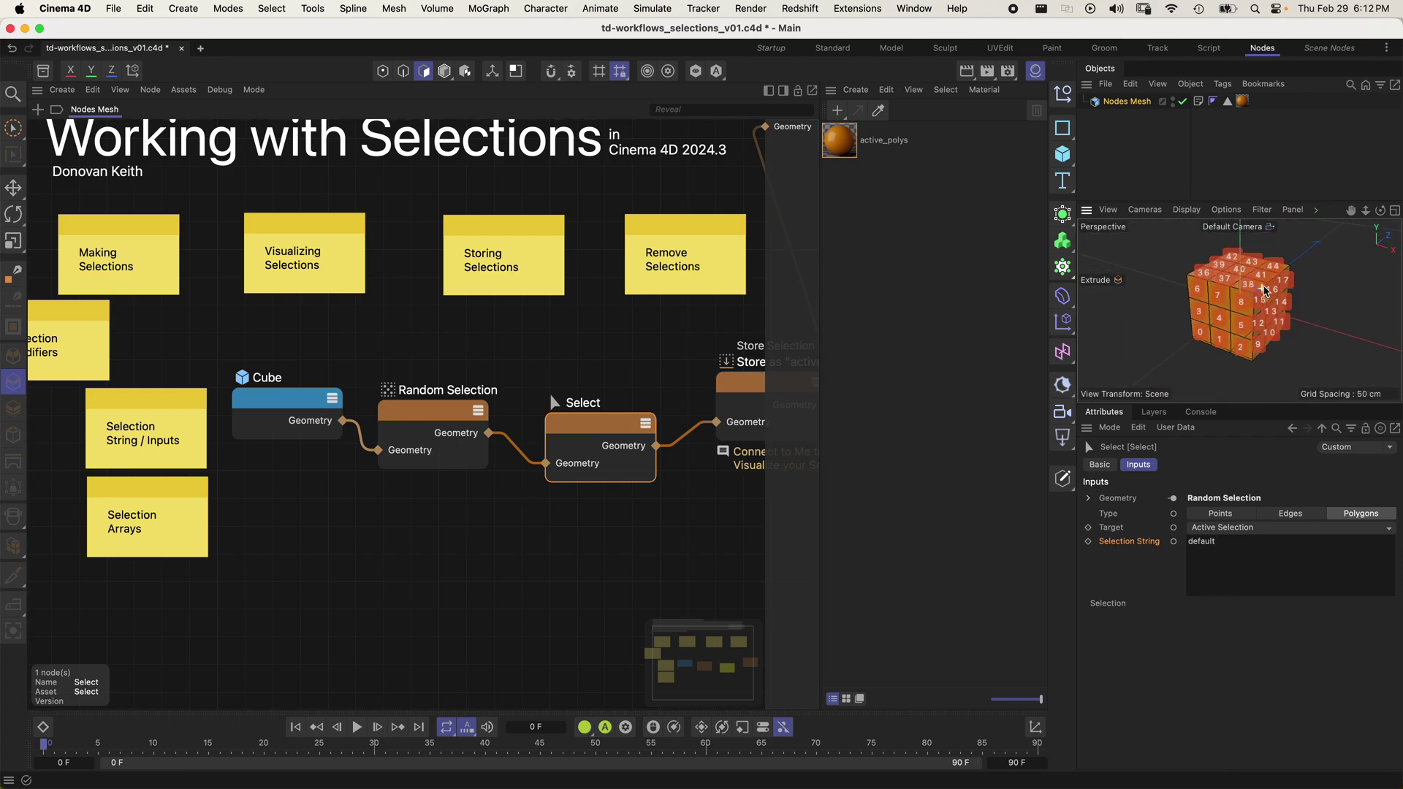
{"action": "scroll", "coordinate": [1298, 278], "scroll_direction": "up", "scroll_amount": 5}
{"action": "left_click_drag", "start_coordinate": [1210, 329], "coordinate": [1218, 324], "text": "alt"}
{"action": "middle_click_drag", "start_coordinate": [1218, 324], "coordinate": [1222, 321], "text": "alt"}
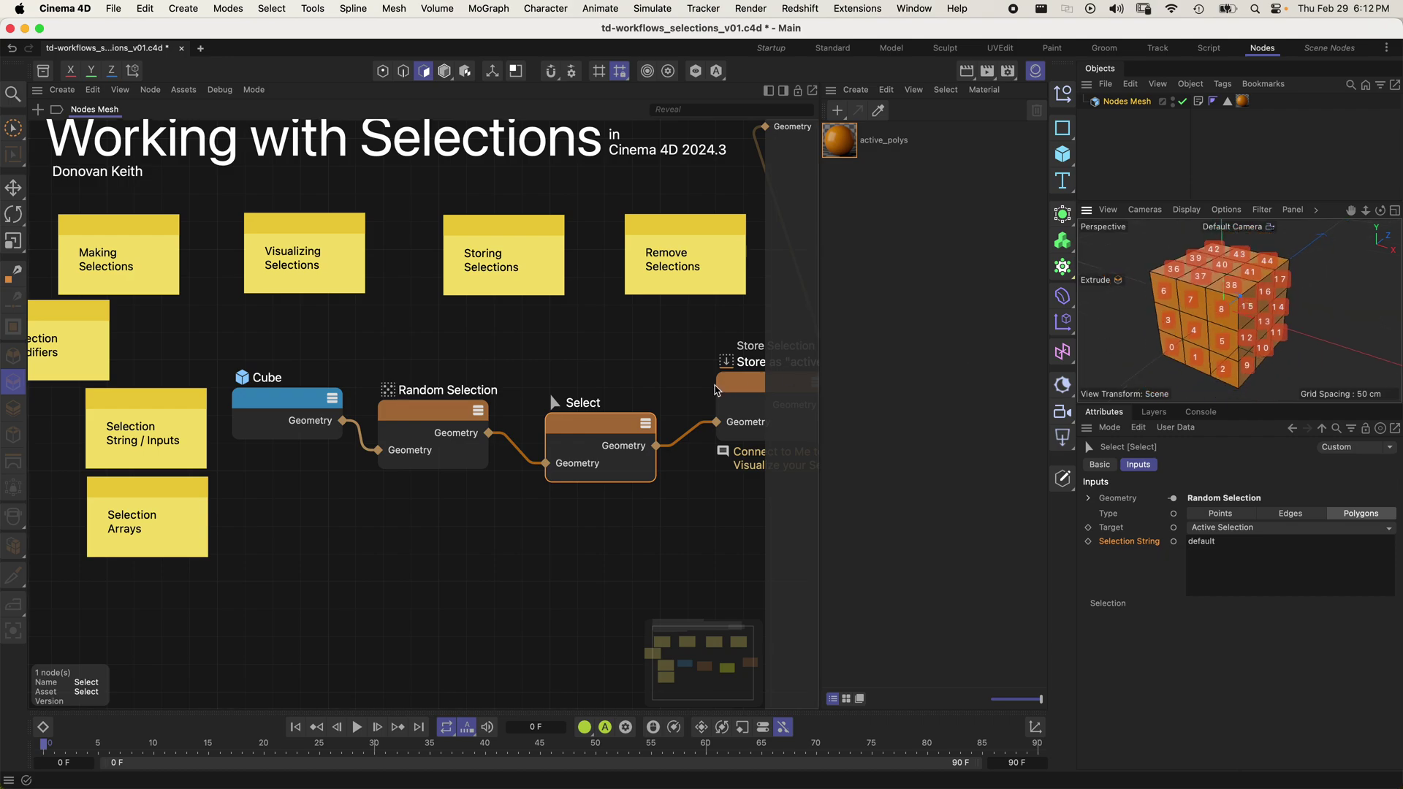
- Try the keyword active and the keyword all in the Select node's Selection String
{"action": "left_click_drag", "start_coordinate": [597, 424], "coordinate": [594, 410]}
{"action": "left_click", "coordinate": [1292, 557]}
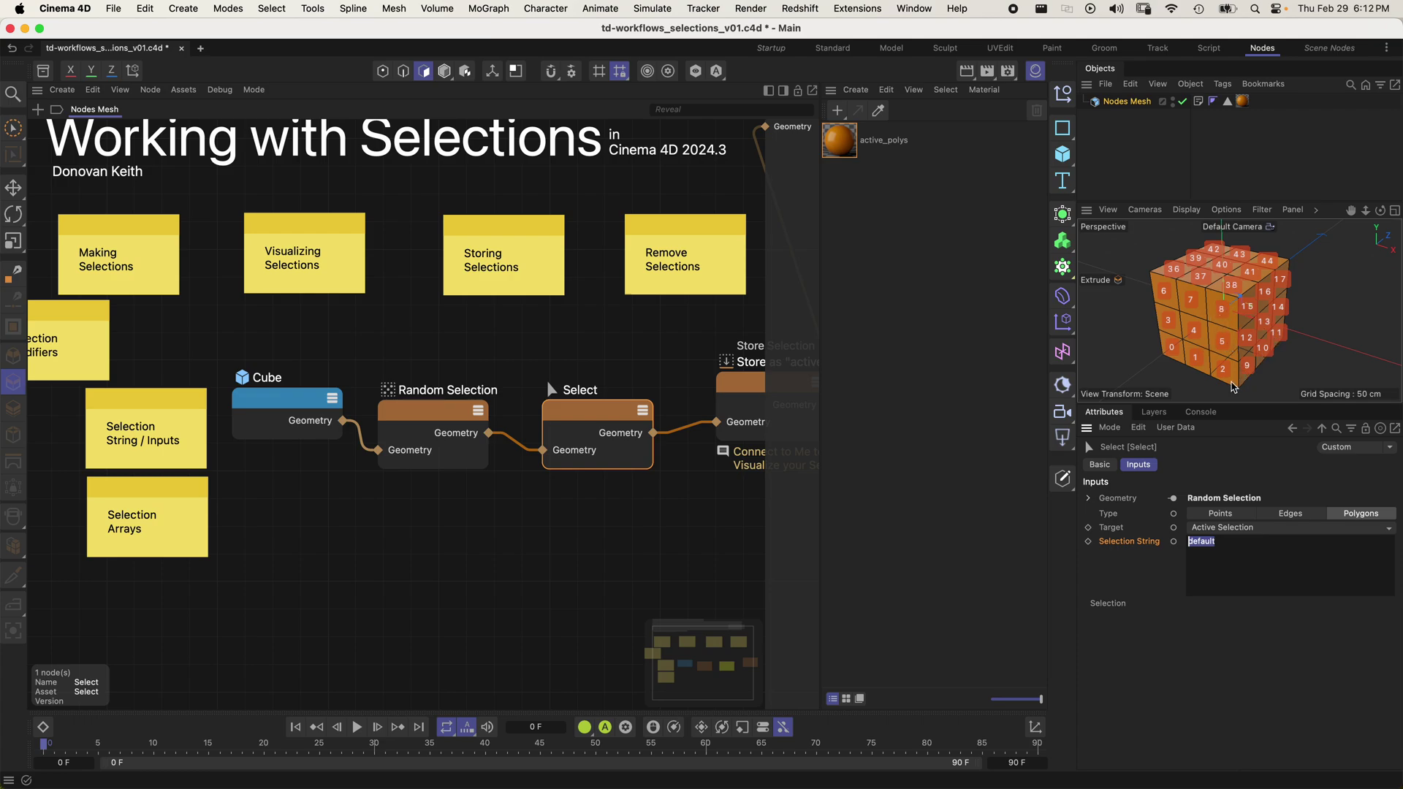
{"action": "key", "text": "BackSpace"}
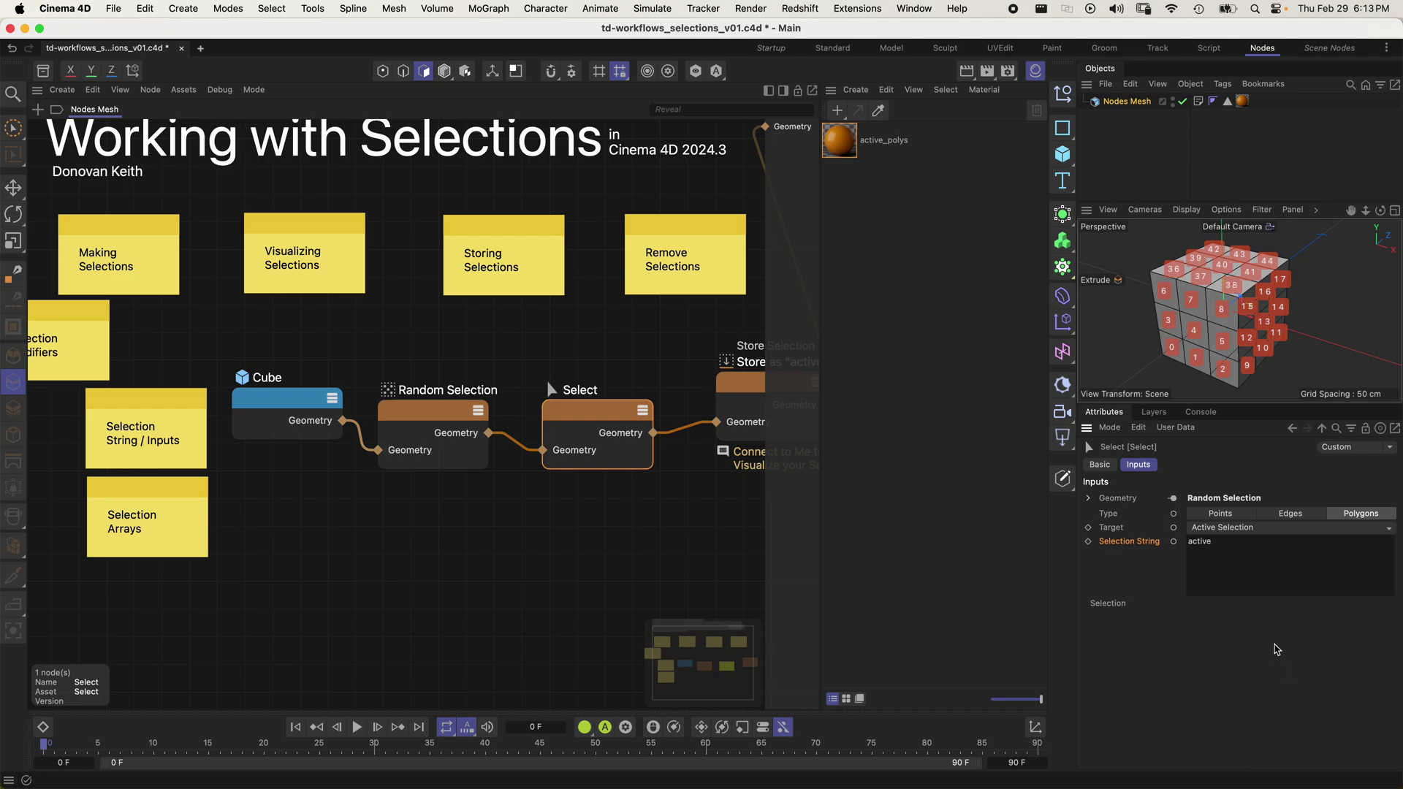
{"action": "double_click", "coordinate": [1272, 557]}
{"action": "type", "text": "all"}
{"action": "left_click", "coordinate": [1225, 669]}
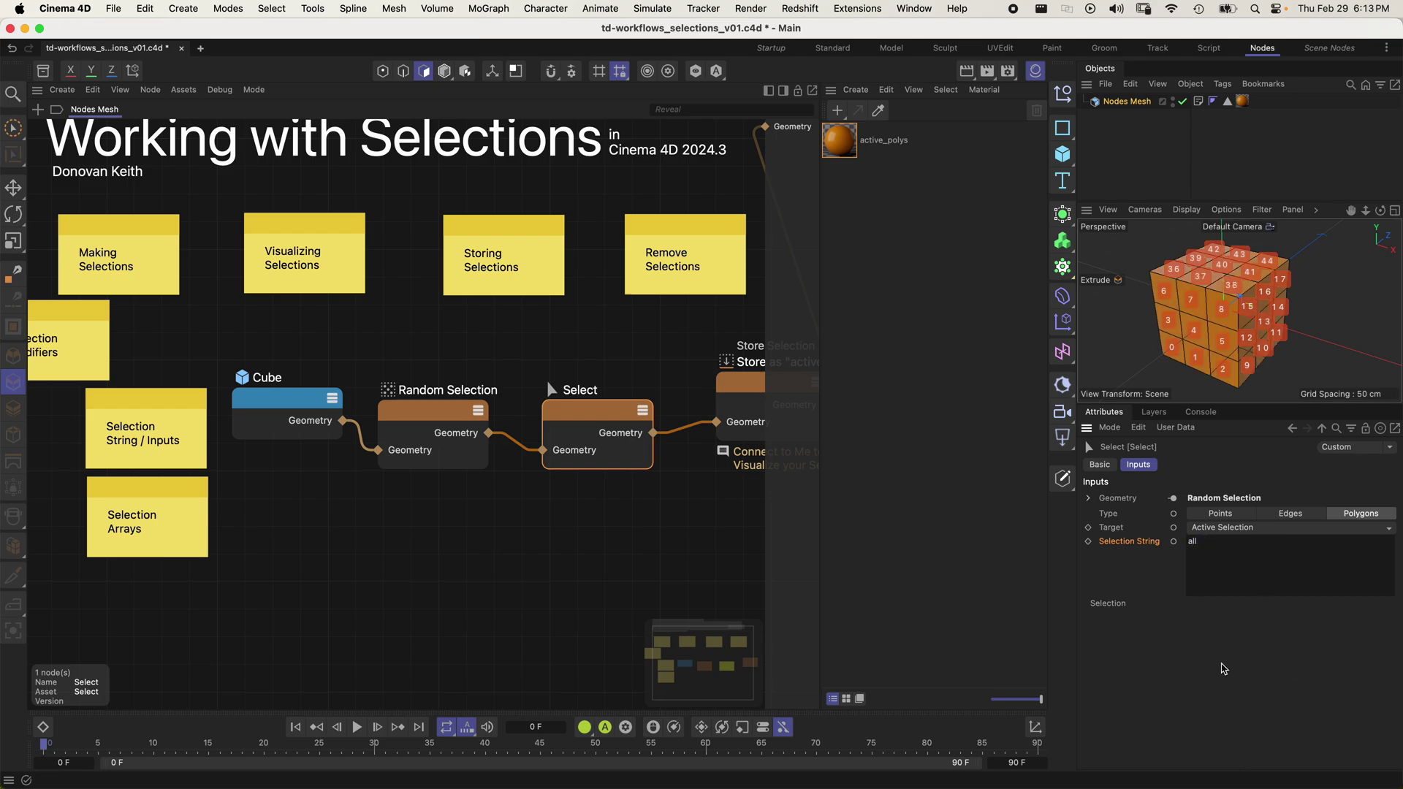
- Try the keywords even and odd in the Selection String and check the cube from another angle
{"action": "double_click", "coordinate": [1225, 559]}
{"action": "type", "text": "e"}
{"action": "left_click", "coordinate": [1225, 667]}
{"action": "double_click", "coordinate": [1247, 542]}
{"action": "type", "text": "odd"}
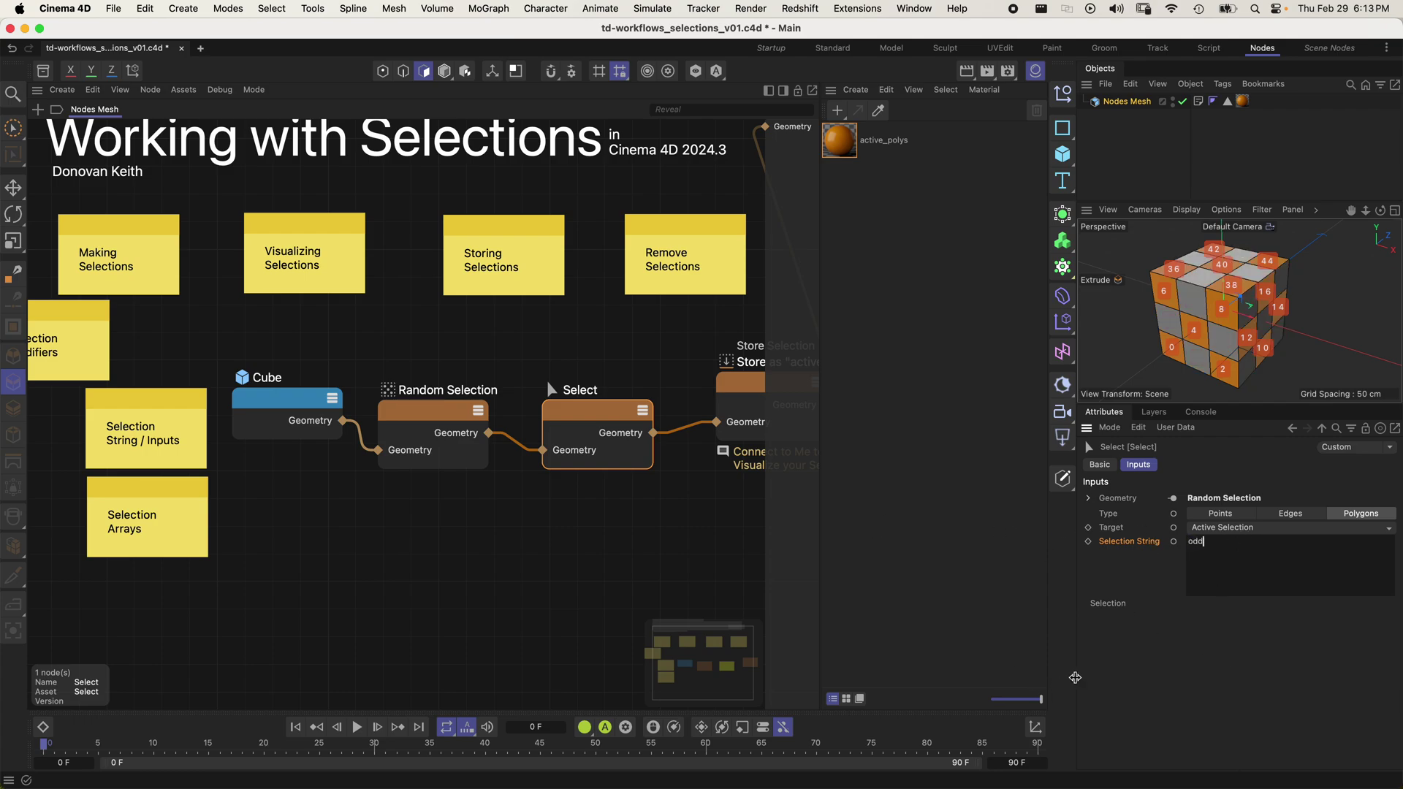
{"action": "left_click", "coordinate": [1236, 669]}
{"action": "left_click_drag", "start_coordinate": [1167, 321], "coordinate": [1245, 291], "text": "alt"}
- Clear the Select node's Selection String
{"action": "left_click_drag", "start_coordinate": [1226, 547], "coordinate": [948, 509]}
{"action": "key", "text": "BackSpace"}
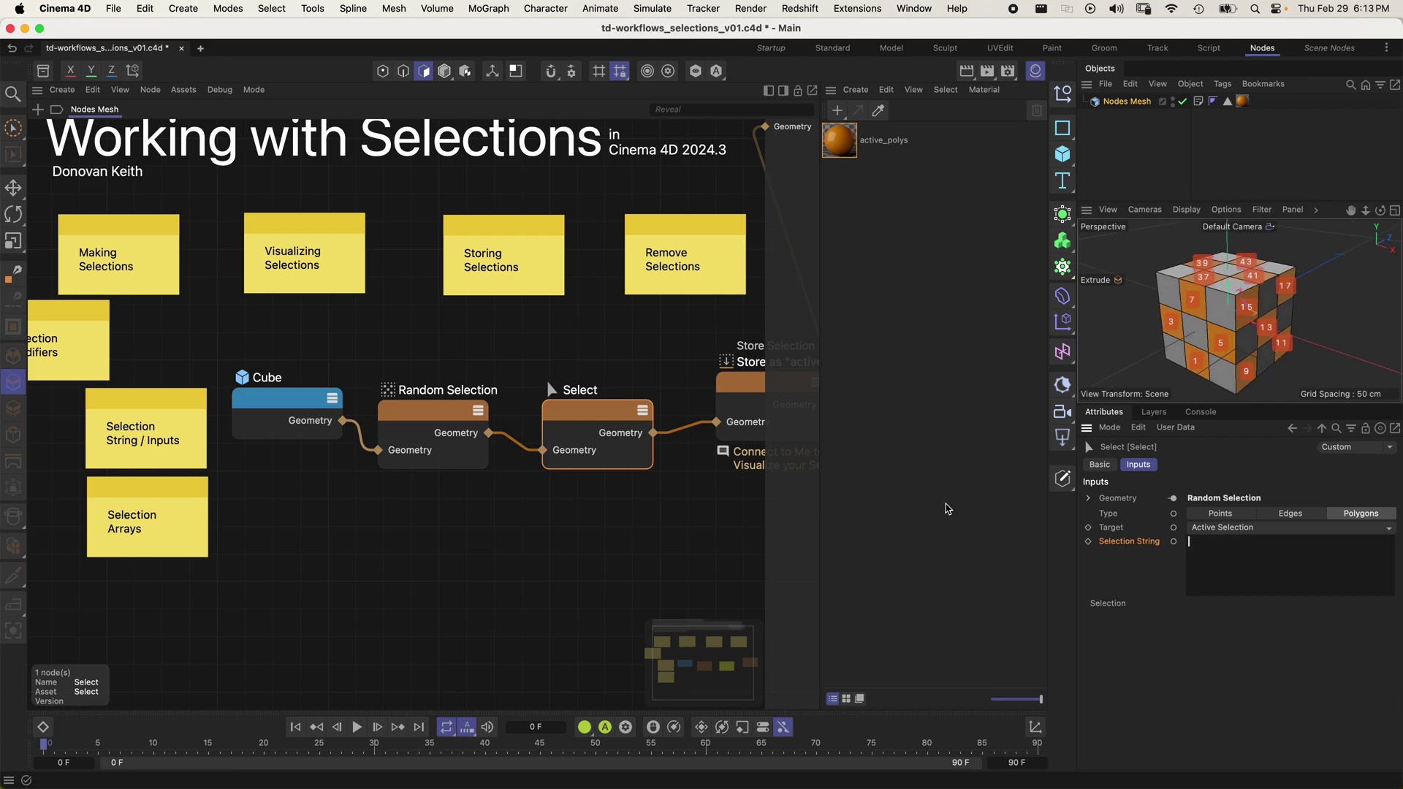
{"action": "left_click", "coordinate": [1187, 666]}
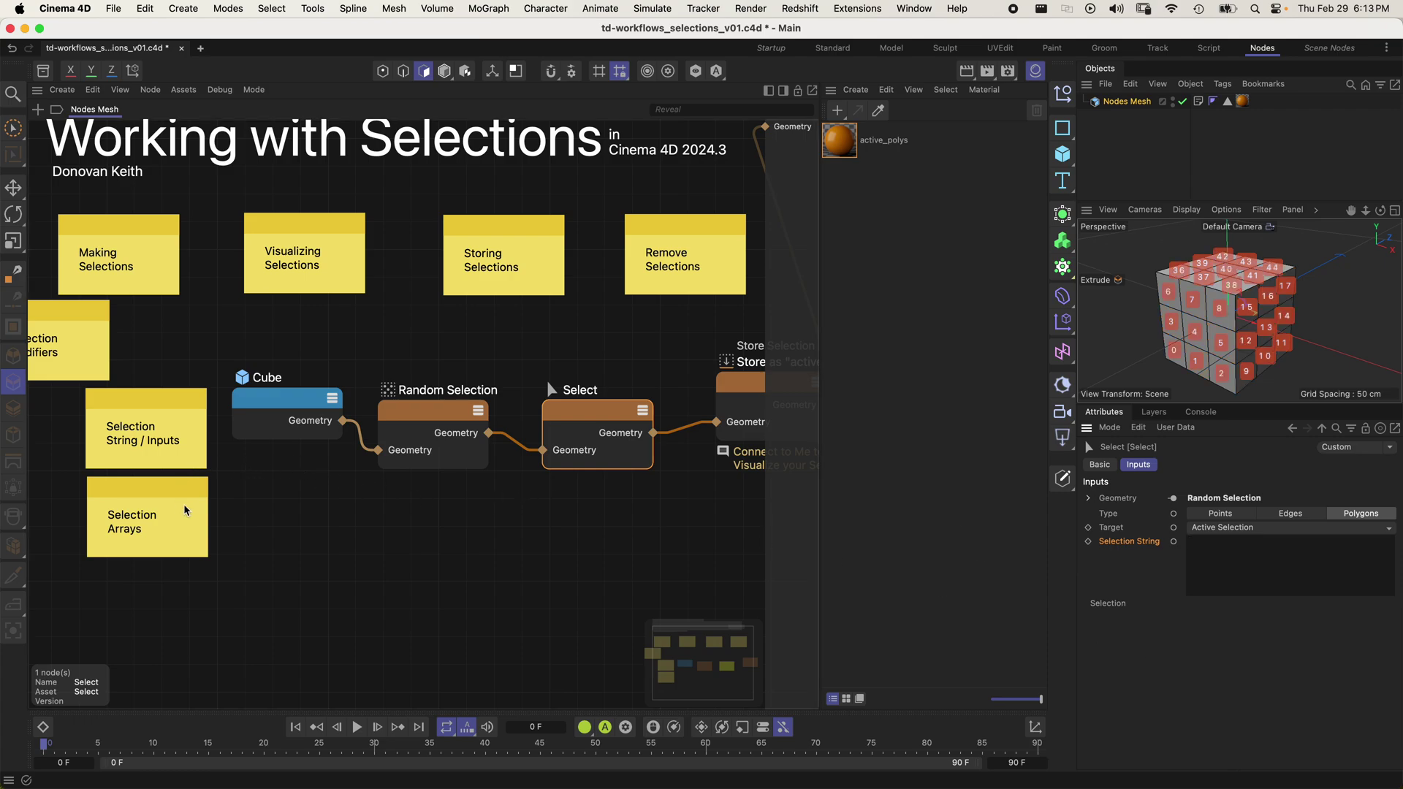
- Move the Selection String / Inputs note farther away from the Cube node
{"action": "middle_click_drag", "start_coordinate": [105, 469], "coordinate": [203, 485], "text": "alt"}
{"action": "left_click_drag", "start_coordinate": [223, 465], "coordinate": [119, 462]}
{"action": "scroll", "coordinate": [219, 351], "scroll_direction": "right", "scroll_amount": 3}
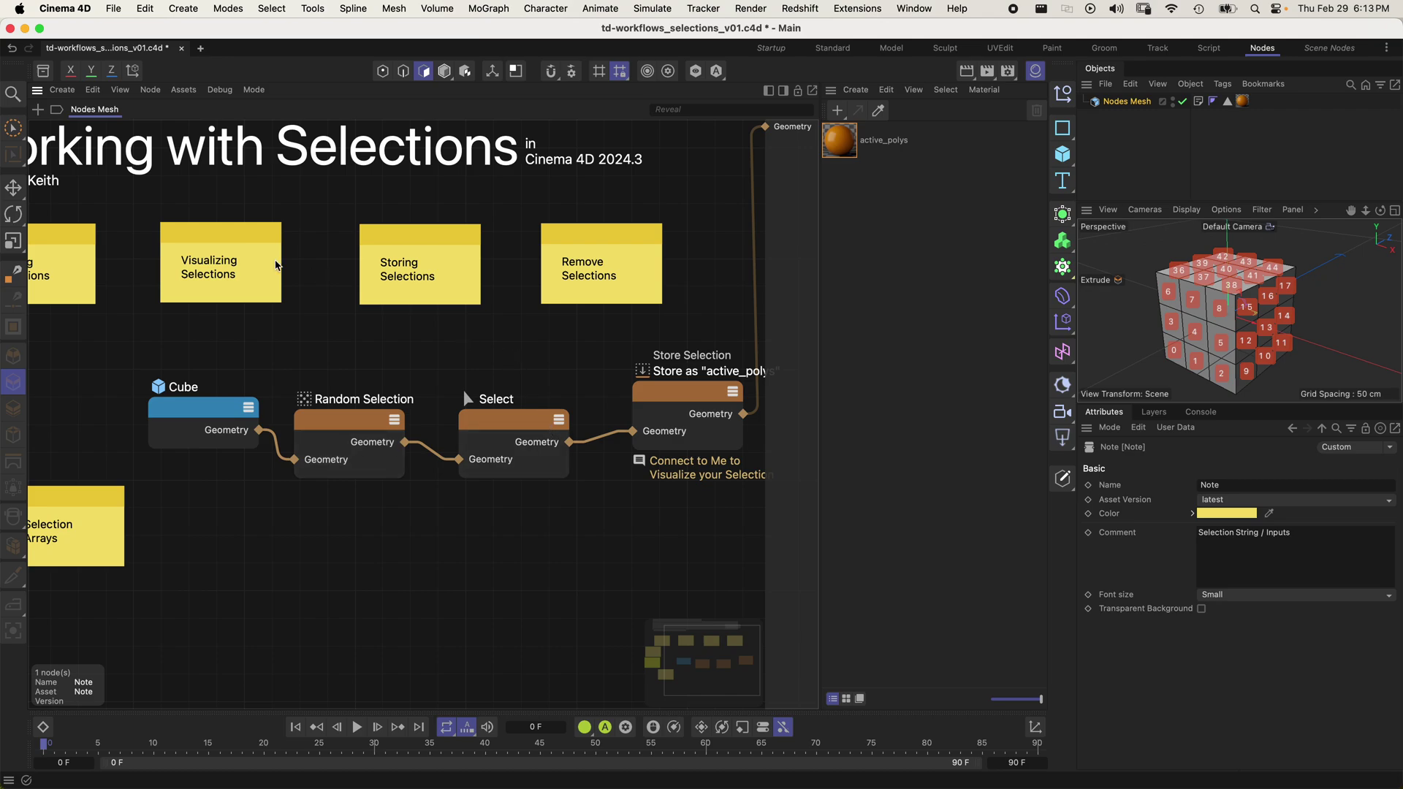
{"action": "scroll", "coordinate": [314, 328], "scroll_direction": "left", "scroll_amount": 5}
- Move the Store Selection node closer to the Select node
{"action": "left_click", "coordinate": [567, 296]}
{"action": "scroll", "coordinate": [683, 360], "scroll_direction": "right", "scroll_amount": 3}
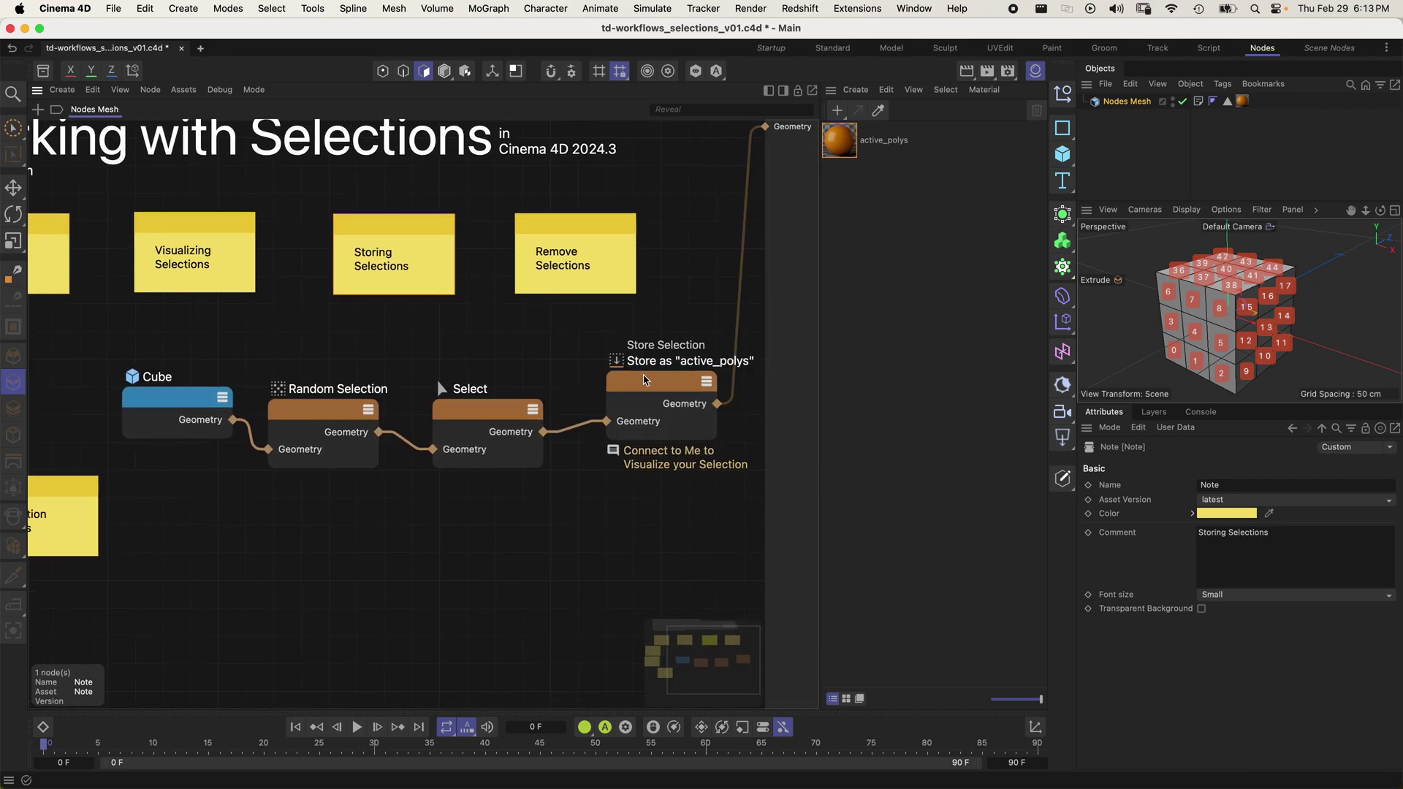
{"action": "left_click", "coordinate": [645, 379]}
{"action": "left_click_drag", "start_coordinate": [648, 387], "coordinate": [630, 397]}
{"action": "left_click", "coordinate": [556, 358]}
{"action": "left_click", "coordinate": [561, 298]}
{"action": "scroll", "coordinate": [653, 523], "scroll_direction": "right", "scroll_amount": 4}
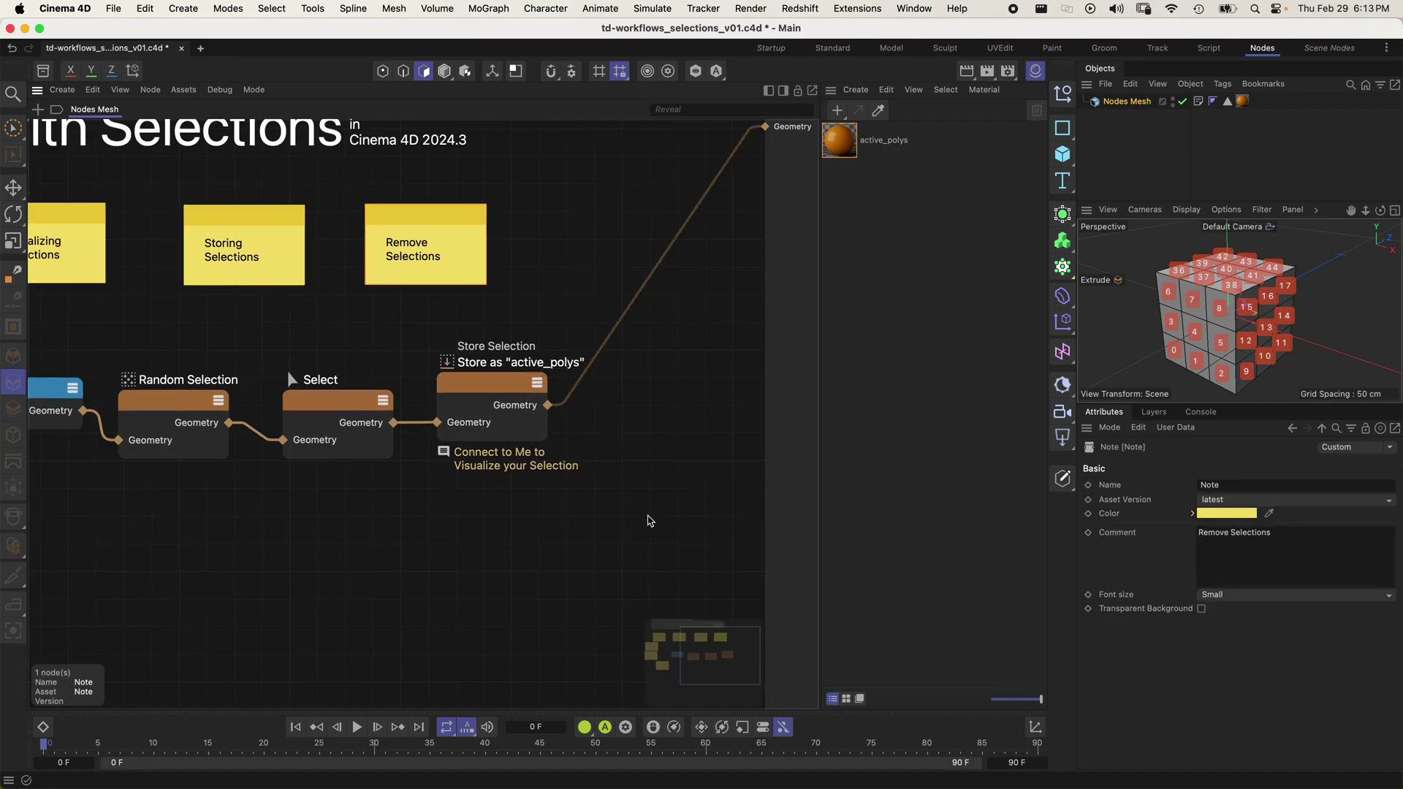
- Set the Random Selection node's Chance to 42 % and delete the Select node
{"action": "left_click", "coordinate": [175, 388]}
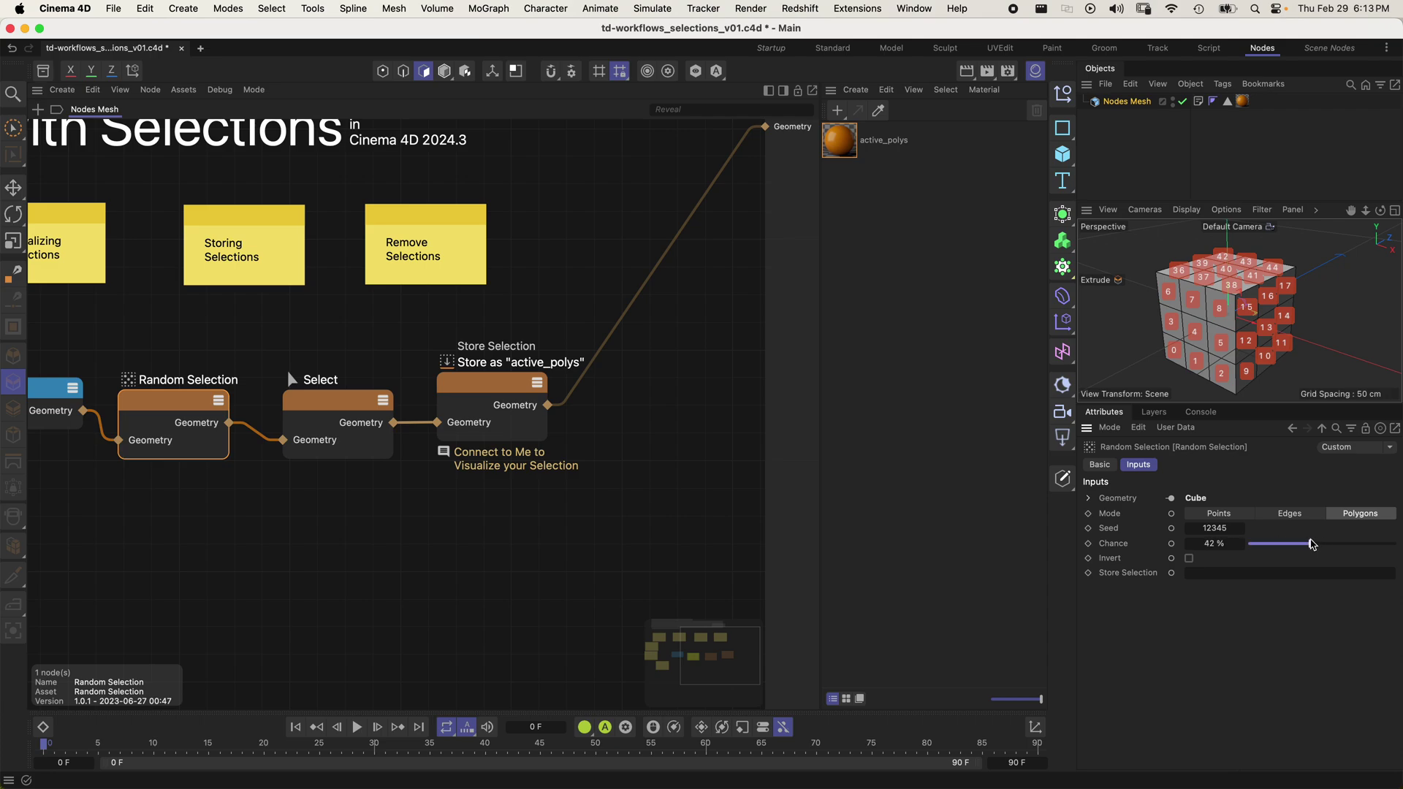
{"action": "left_click", "coordinate": [327, 410]}
{"action": "key", "text": "Delete"}
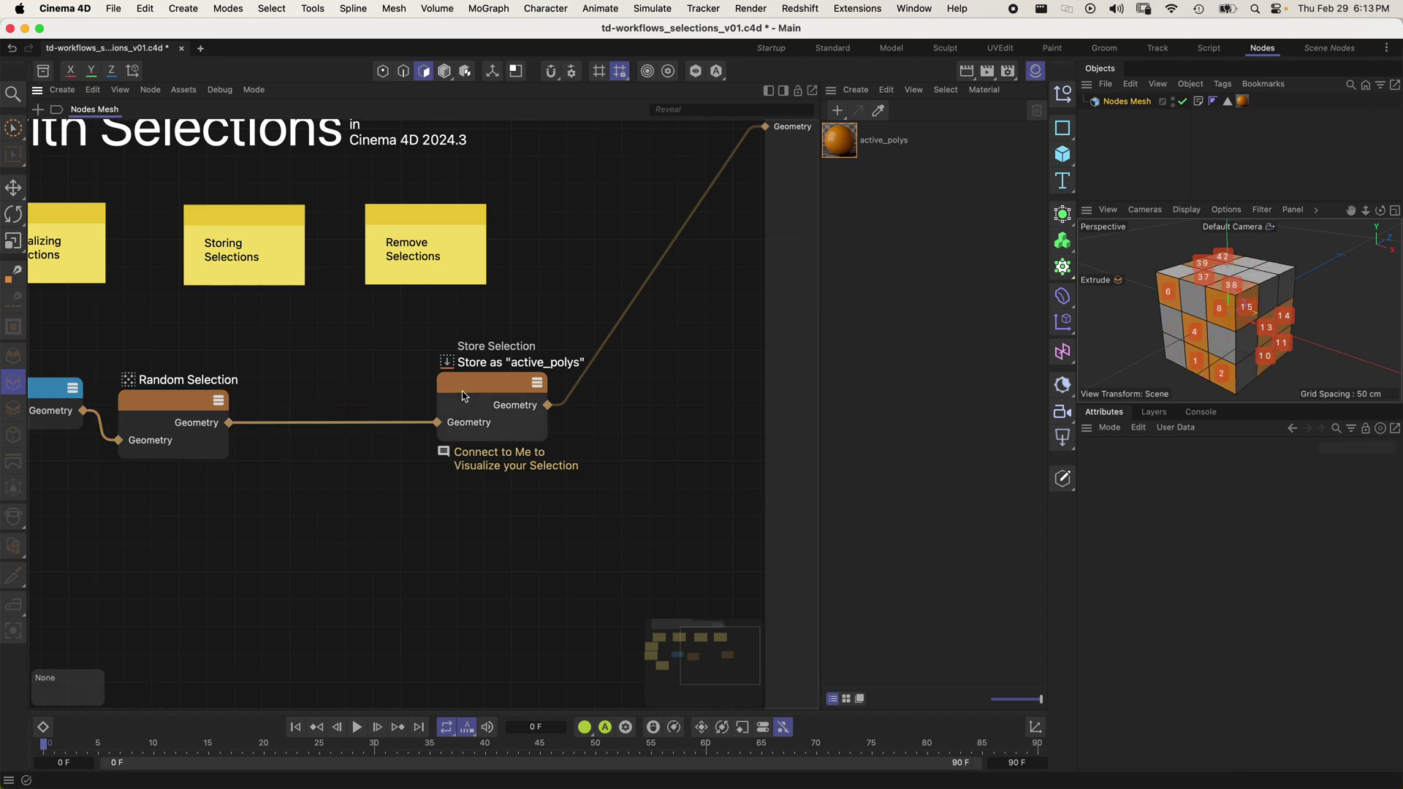
- Insert a Remove Selection node between Store Selection and the graph output, with its Name set to active_polys
{"action": "left_click", "coordinate": [492, 397]}
{"action": "middle_click_drag", "start_coordinate": [753, 410], "coordinate": [621, 414]}
{"action": "double_click", "coordinate": [620, 414]}
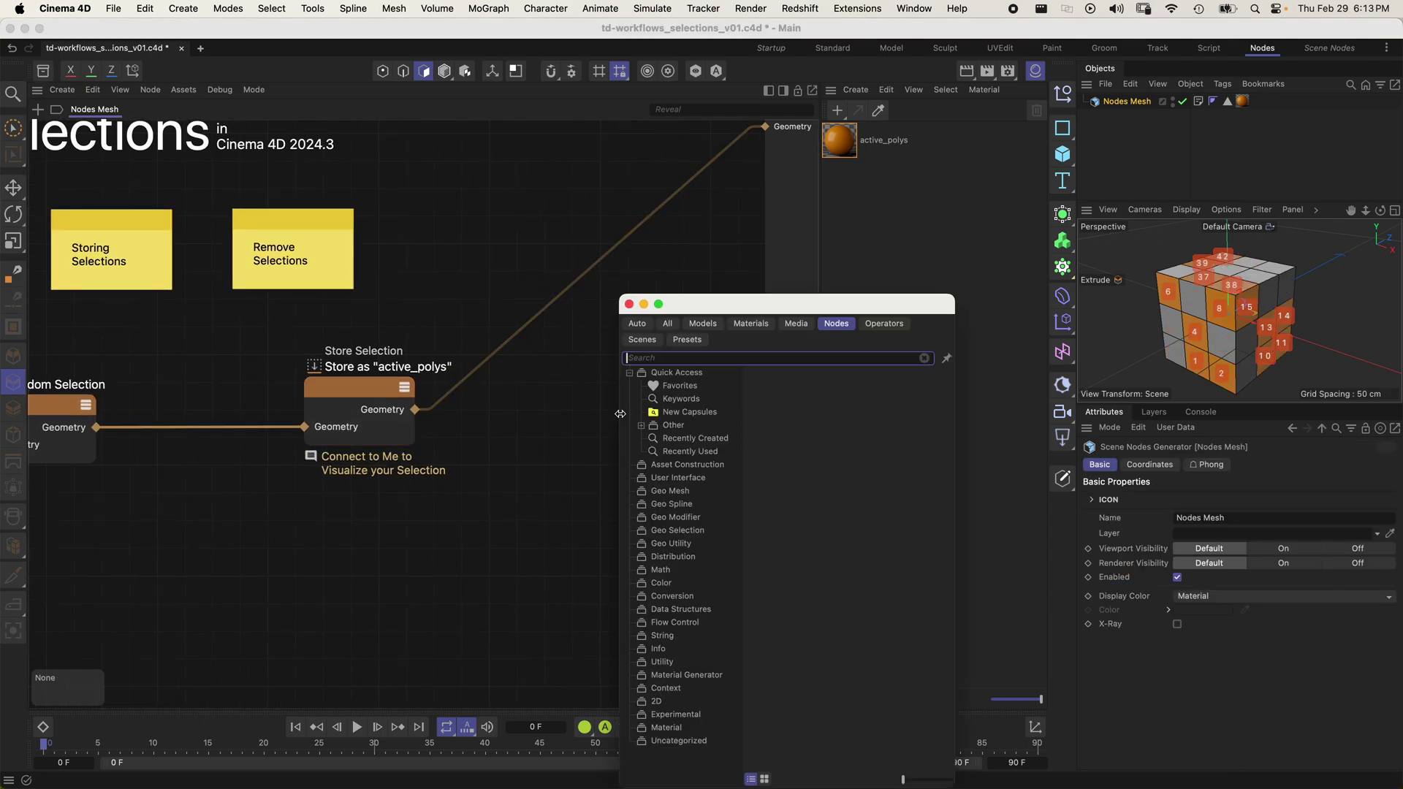
{"action": "type", "text": "remove"}
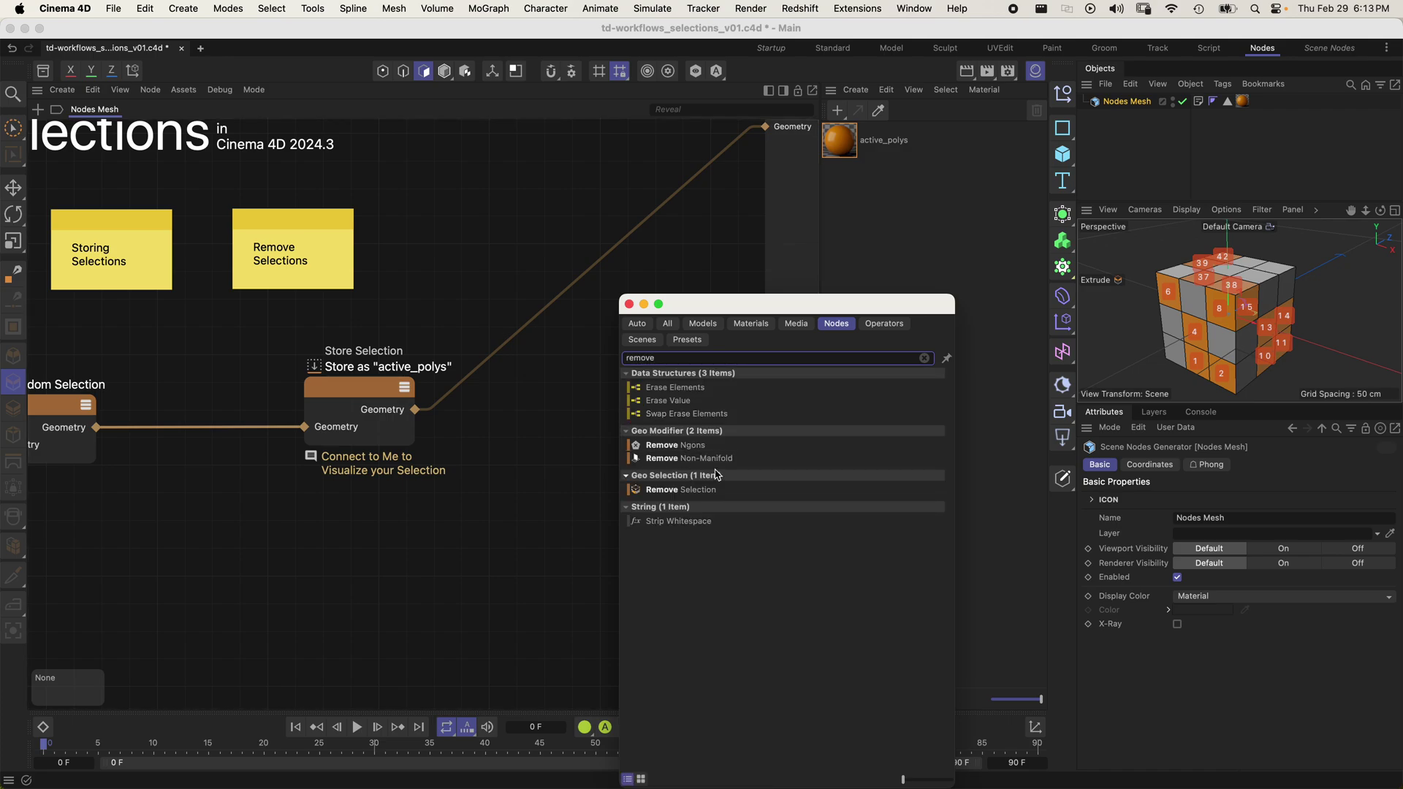
{"action": "left_click_drag", "start_coordinate": [692, 496], "coordinate": [504, 366]}
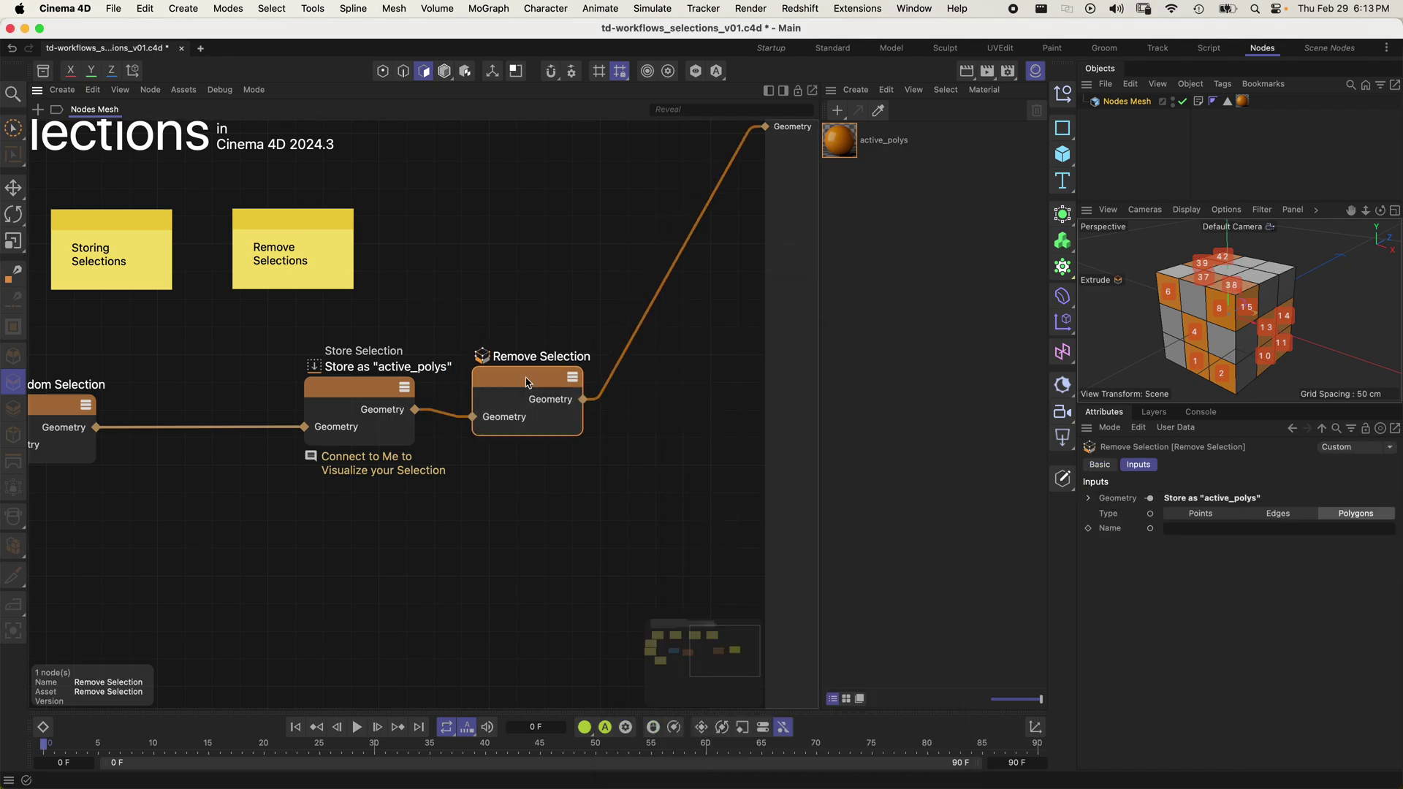
{"action": "left_click", "coordinate": [1276, 530]}
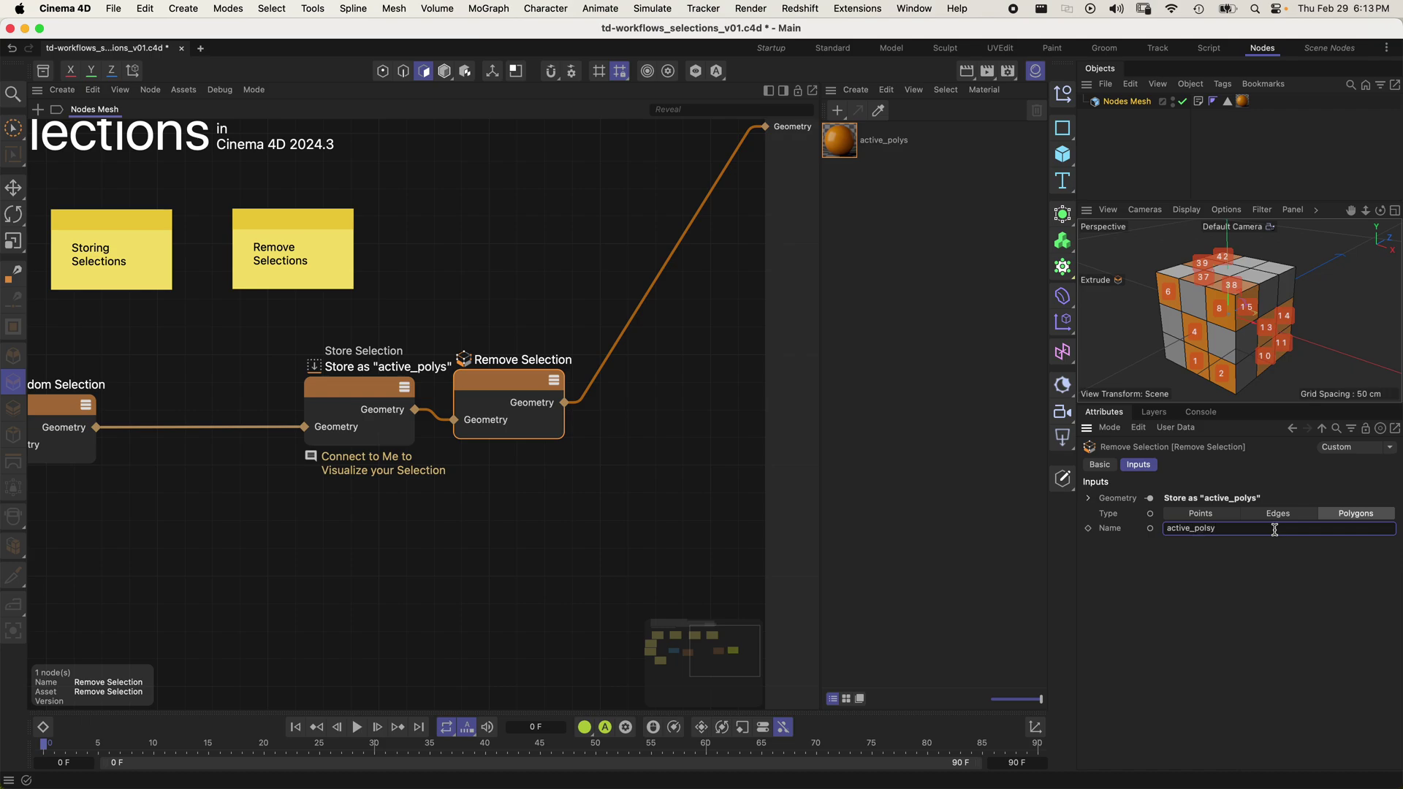
{"action": "key", "text": "Return"}
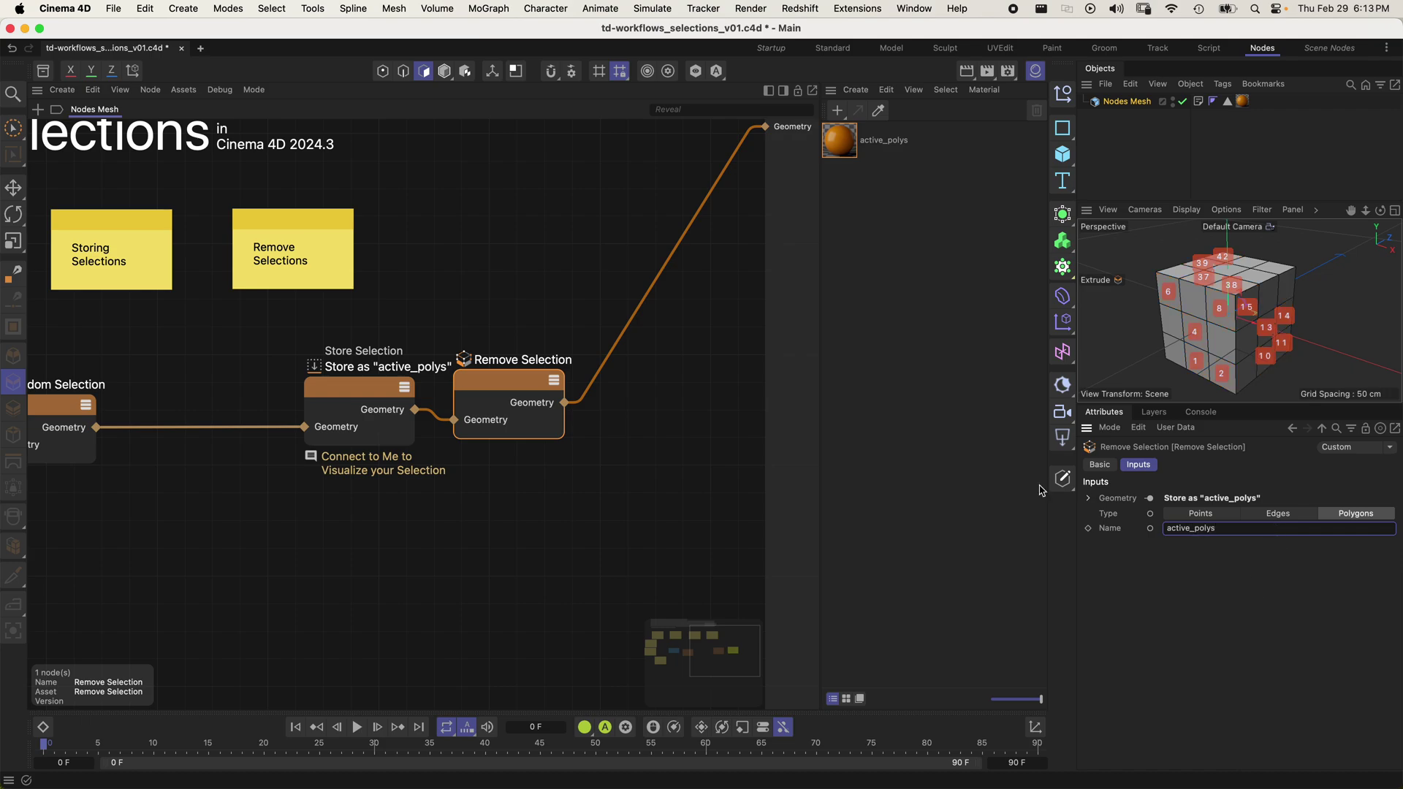
- Move the Remove Selection node slightly farther from Store Selection and compare both nodes' settings with the cube
{"action": "left_click", "coordinate": [610, 382]}
{"action": "left_click_drag", "start_coordinate": [481, 384], "coordinate": [488, 380]}
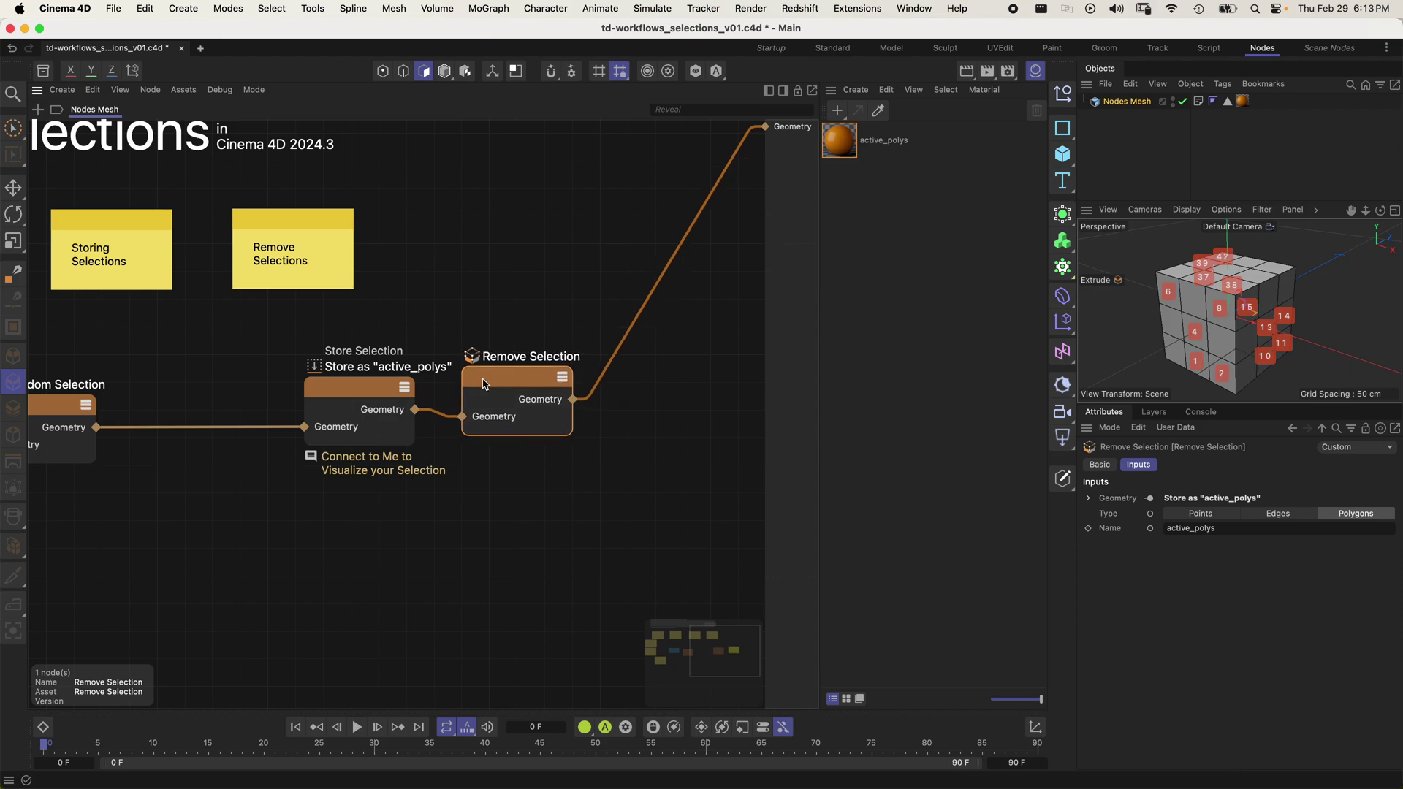
{"action": "mouse_move", "coordinate": [1250, 357]}
{"action": "left_mouse_down", "text": "alt"}
{"action": "mouse_move", "coordinate": [1237, 306]}
{"action": "mouse_move", "coordinate": [1241, 359]}
{"action": "mouse_move", "coordinate": [1226, 357]}
{"action": "left_mouse_up", "text": "alt"}
{"action": "left_click_drag", "start_coordinate": [520, 377], "coordinate": [532, 379]}
{"action": "left_click_drag", "start_coordinate": [1210, 308], "coordinate": [1237, 340], "text": "alt"}
{"action": "scroll", "coordinate": [1225, 307], "scroll_direction": "up", "scroll_amount": 3}
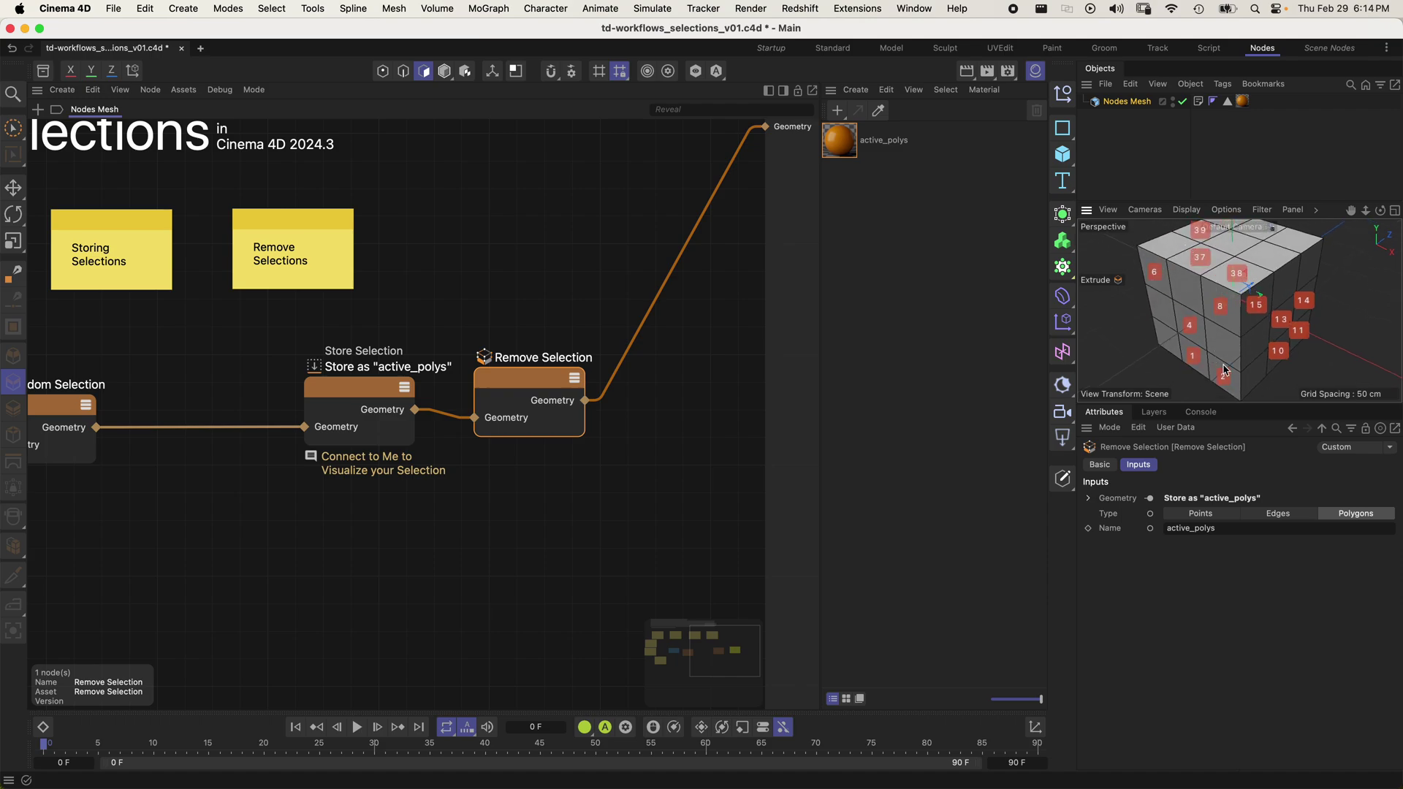
{"action": "left_click", "coordinate": [401, 385]}
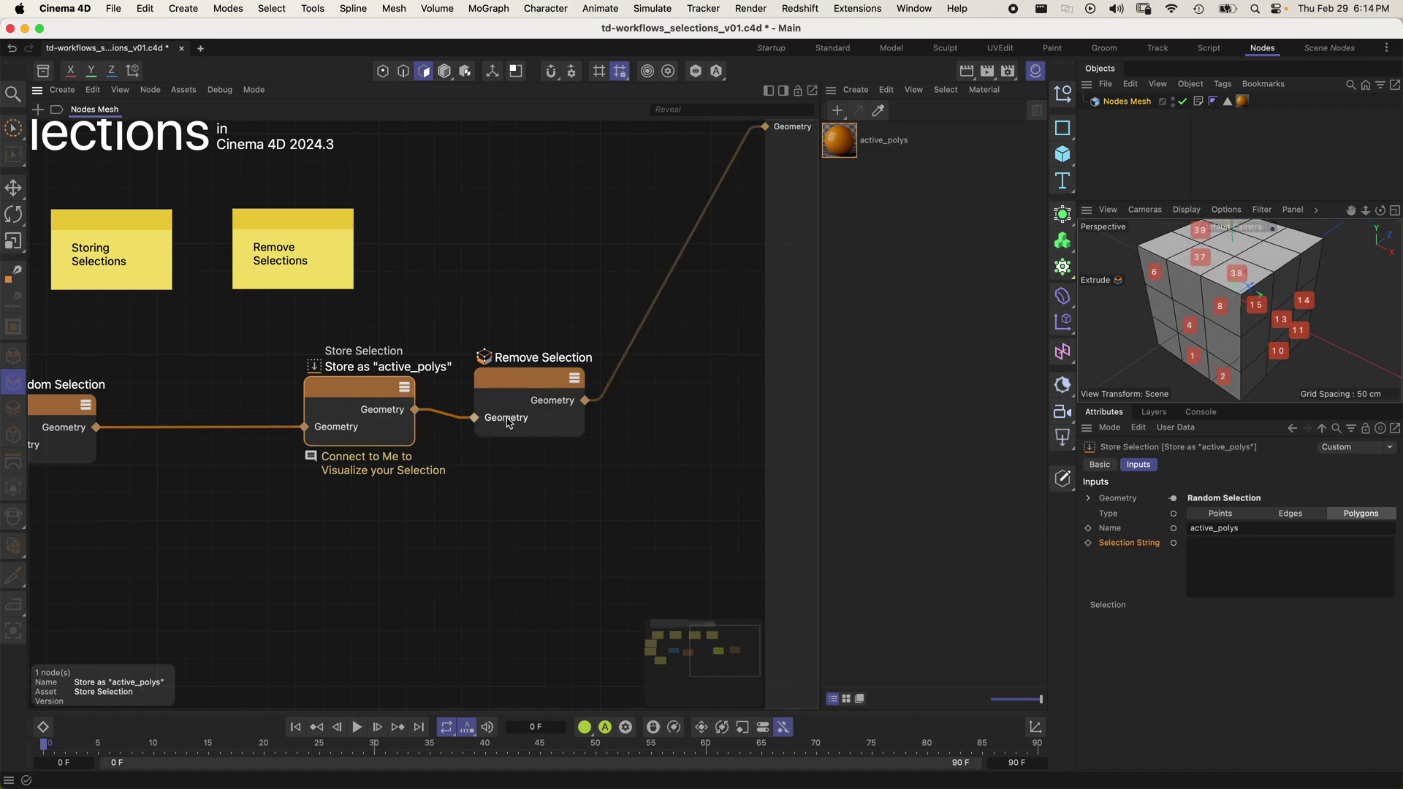
{"action": "left_click", "coordinate": [543, 381]}
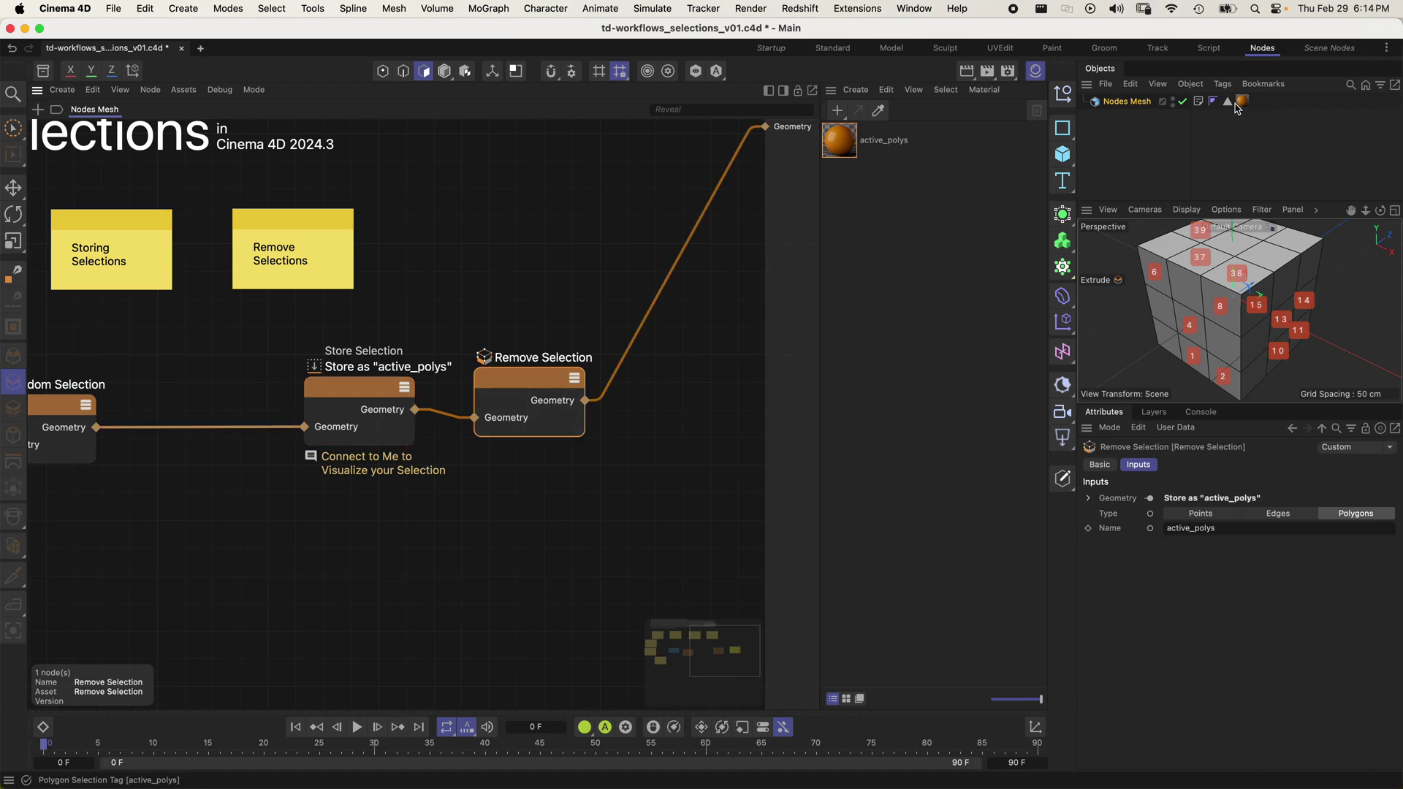
{"action": "left_click", "coordinate": [687, 454]}
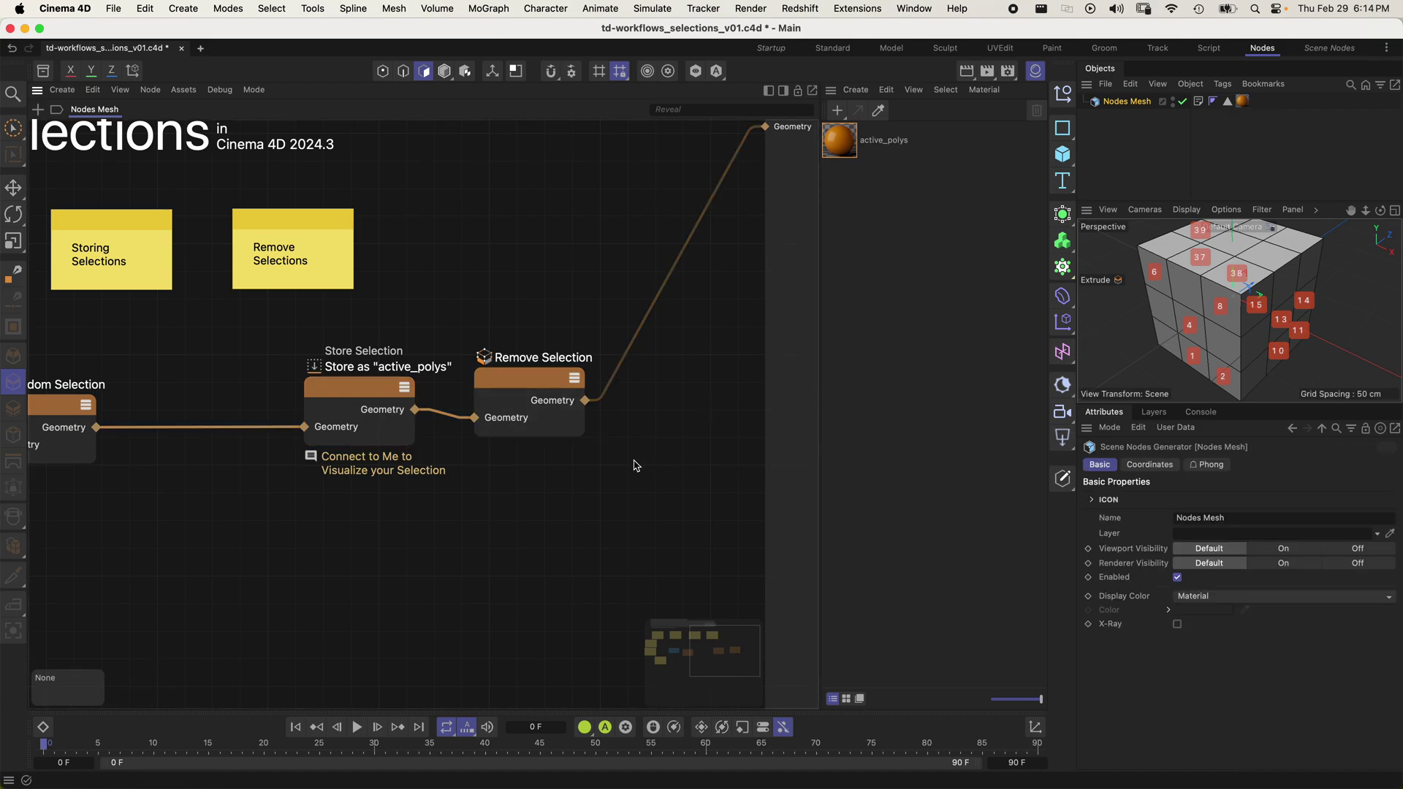
- Stack the Selection String / Inputs and Selection Arrays notes in a column under the Selection Modifiers note
{"action": "key", "text": "h"}
{"action": "left_click_drag", "start_coordinate": [150, 561], "coordinate": [78, 558]}
{"action": "left_click_drag", "start_coordinate": [128, 600], "coordinate": [96, 490]}
{"action": "left_click_drag", "start_coordinate": [103, 490], "coordinate": [106, 491]}
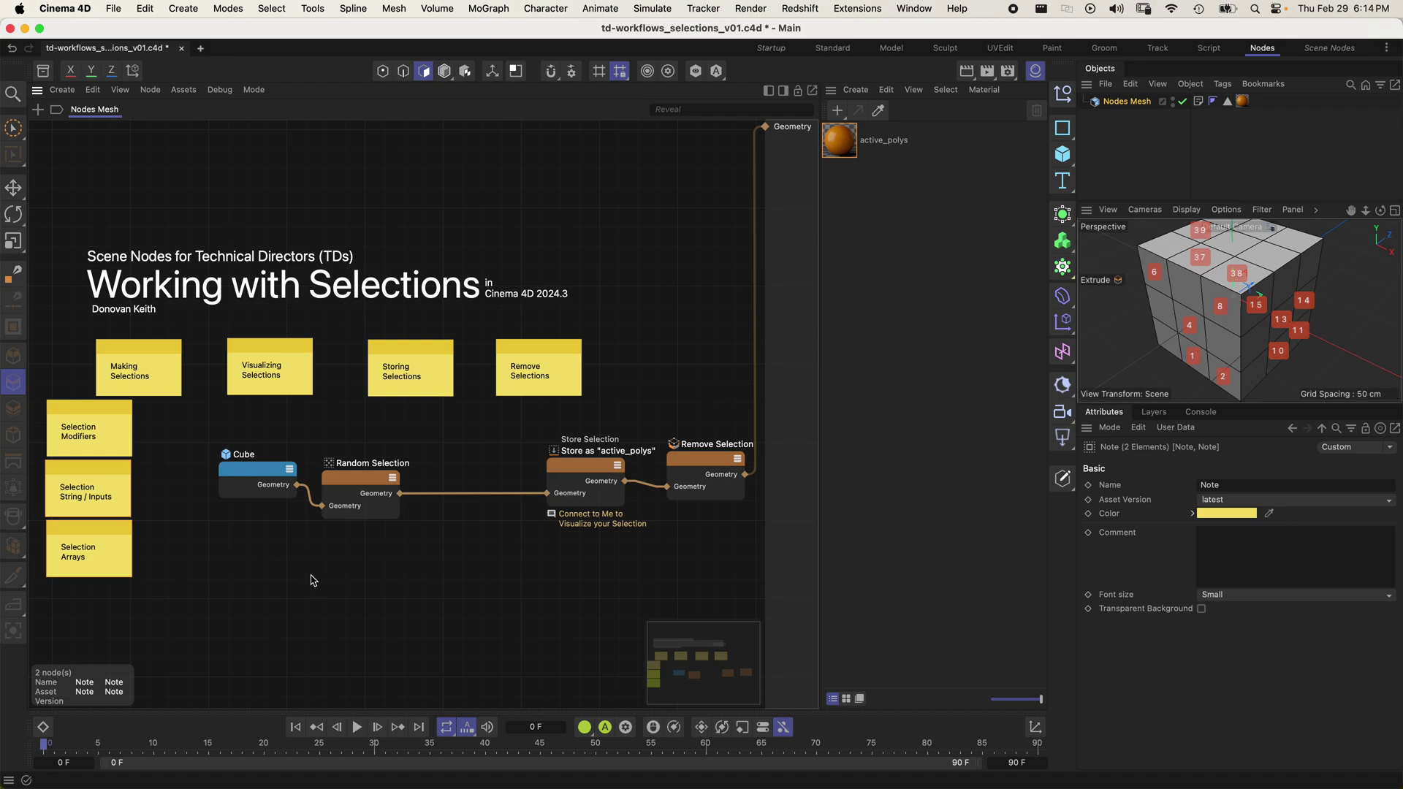
{"action": "left_click", "coordinate": [314, 581]}
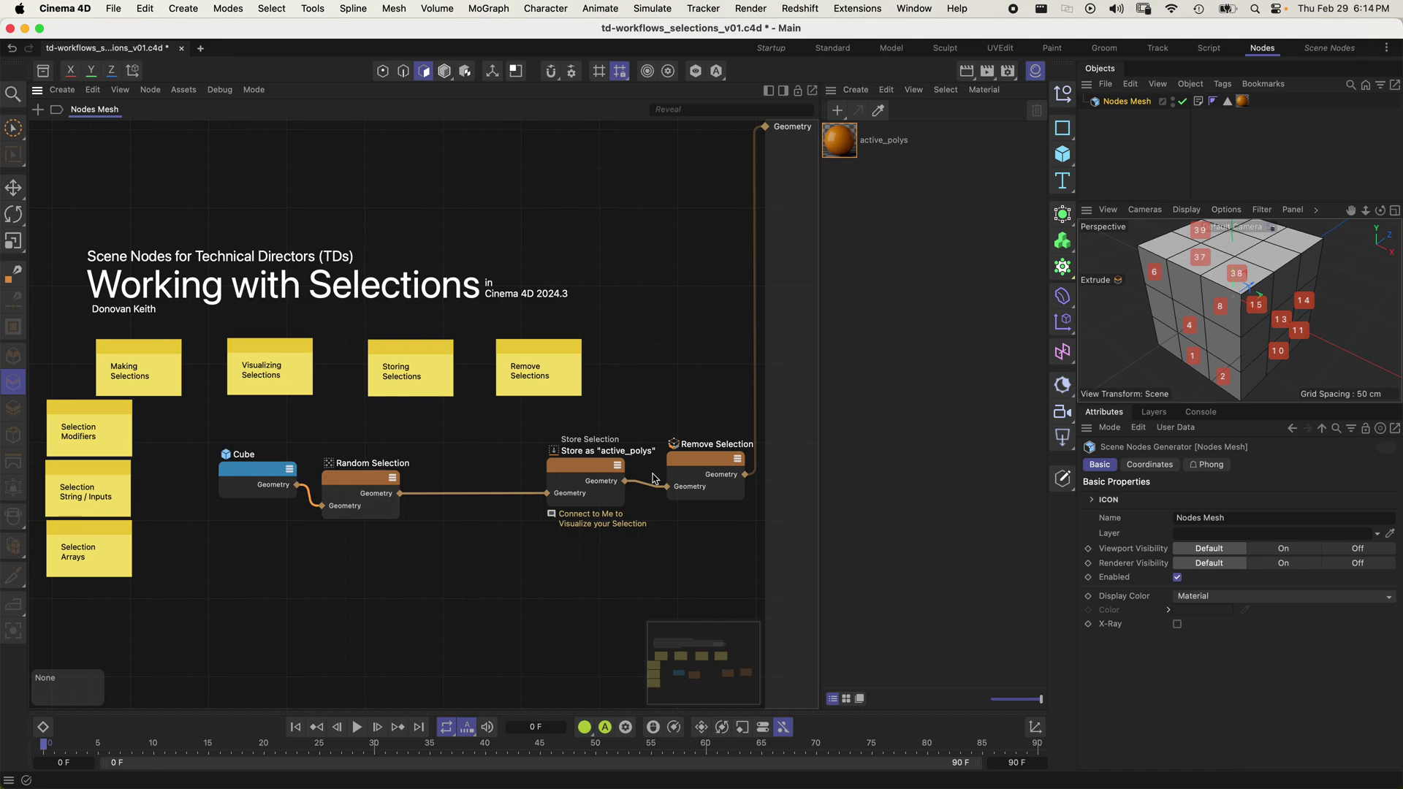
- Replace the Random Selection node with a Select node between Cube and Store Selection
{"action": "left_click", "coordinate": [571, 477]}
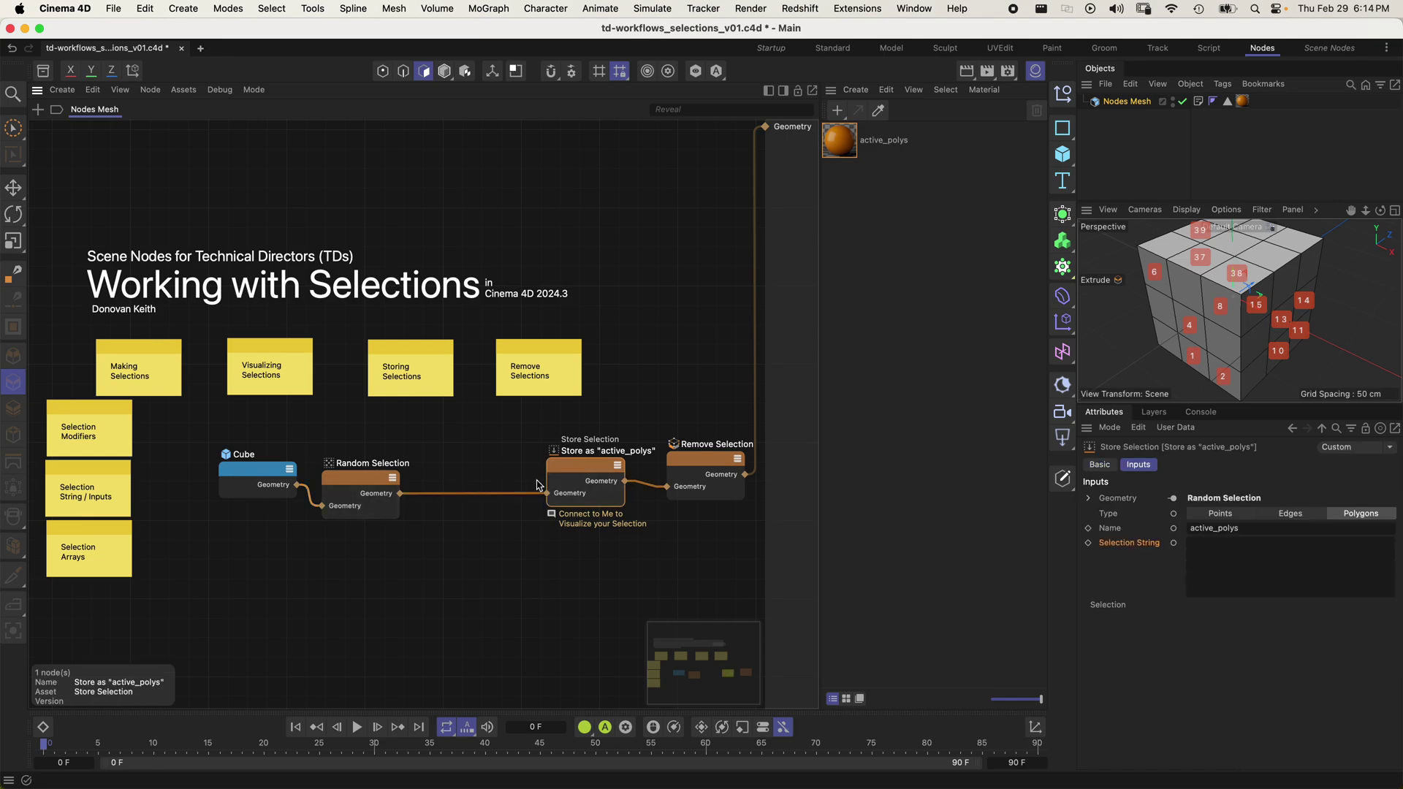
{"action": "left_click_drag", "start_coordinate": [337, 486], "coordinate": [353, 484]}
{"action": "key", "text": "Delete"}
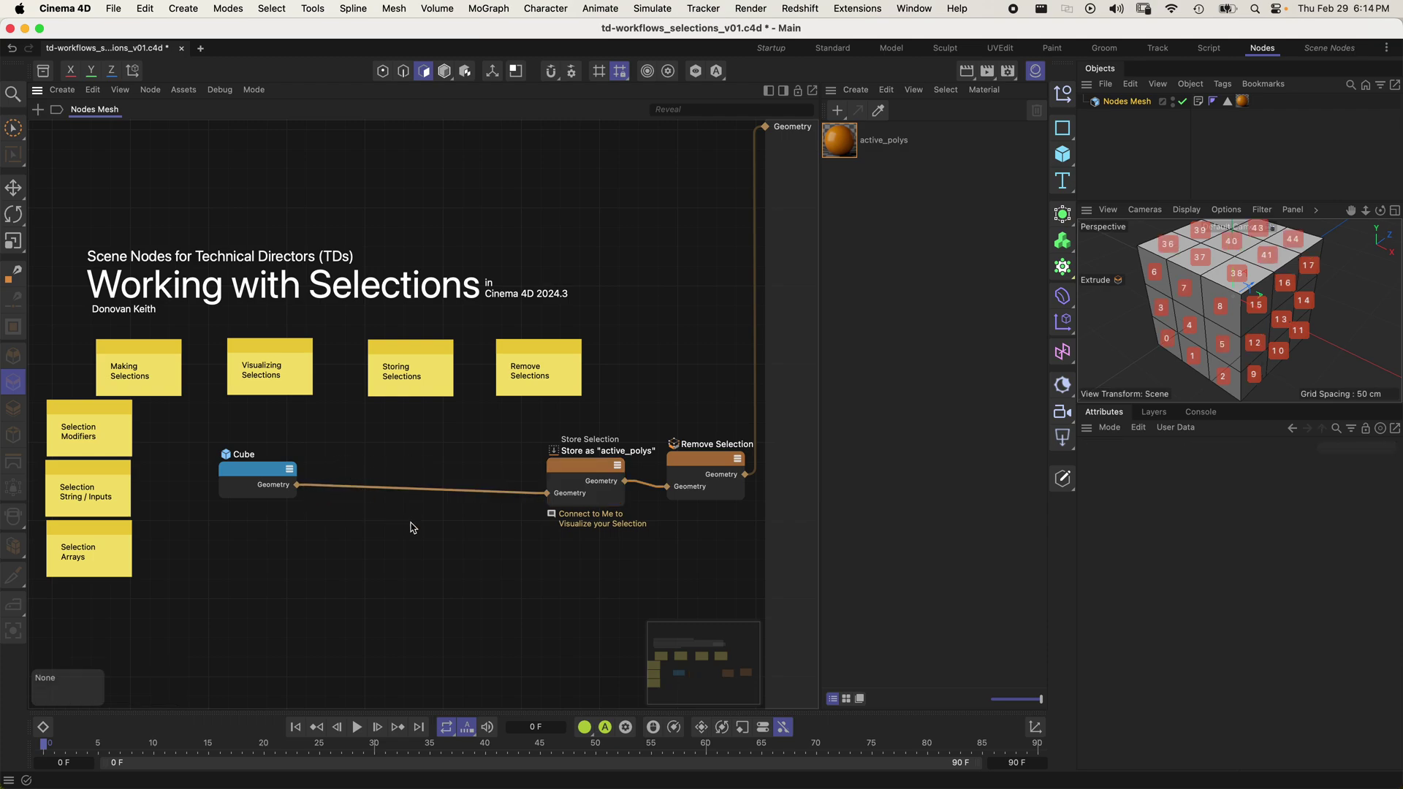
{"action": "key", "text": "shift+c"}
{"action": "type", "text": "sele"}
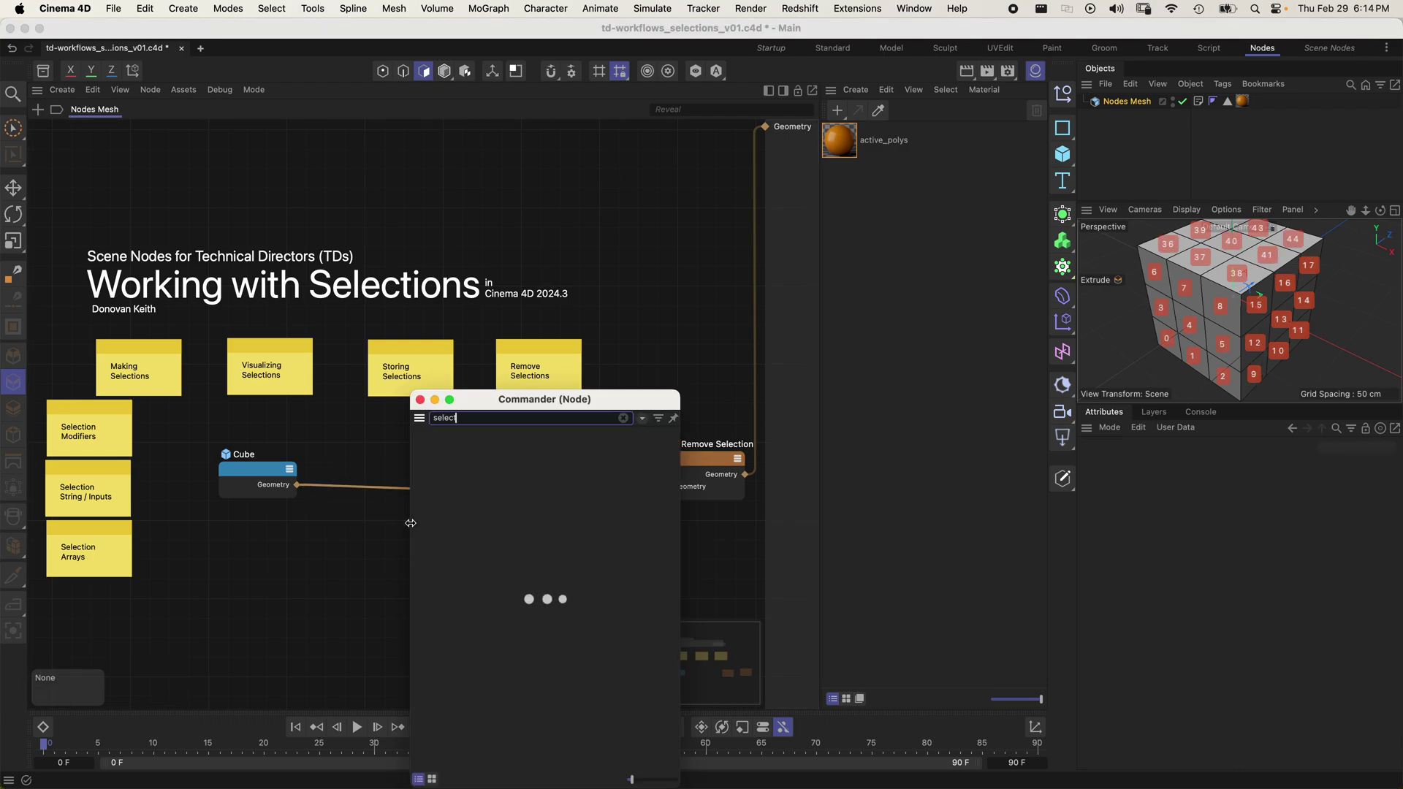
{"action": "type", "text": "ct"}
{"action": "key", "text": "Return"}
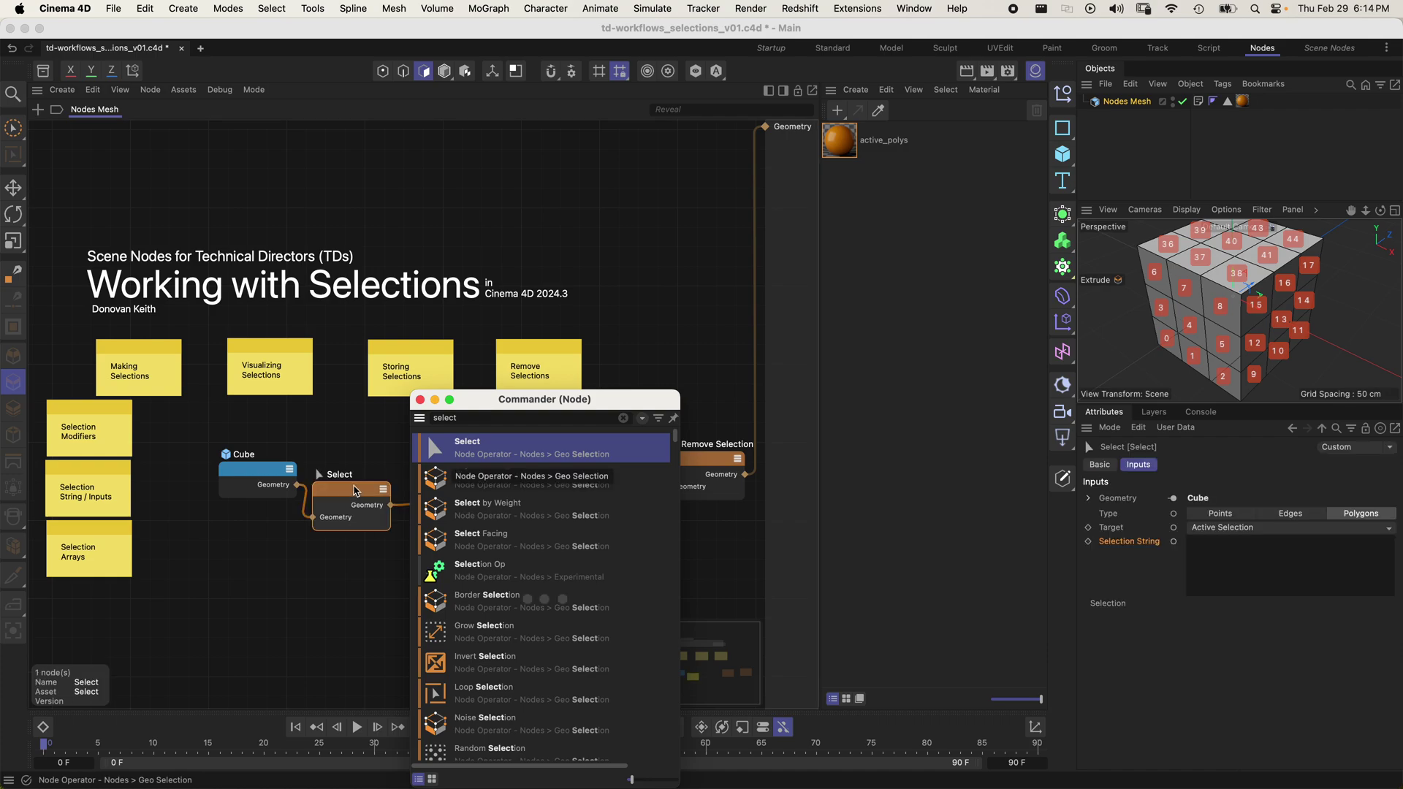
{"action": "left_click_drag", "start_coordinate": [368, 486], "coordinate": [430, 486]}
- Add a Selection input port to the Select node and move the Cube node closer to it
{"action": "right_click", "coordinate": [442, 515]}
{"action": "mouse_move", "coordinate": [503, 575]}
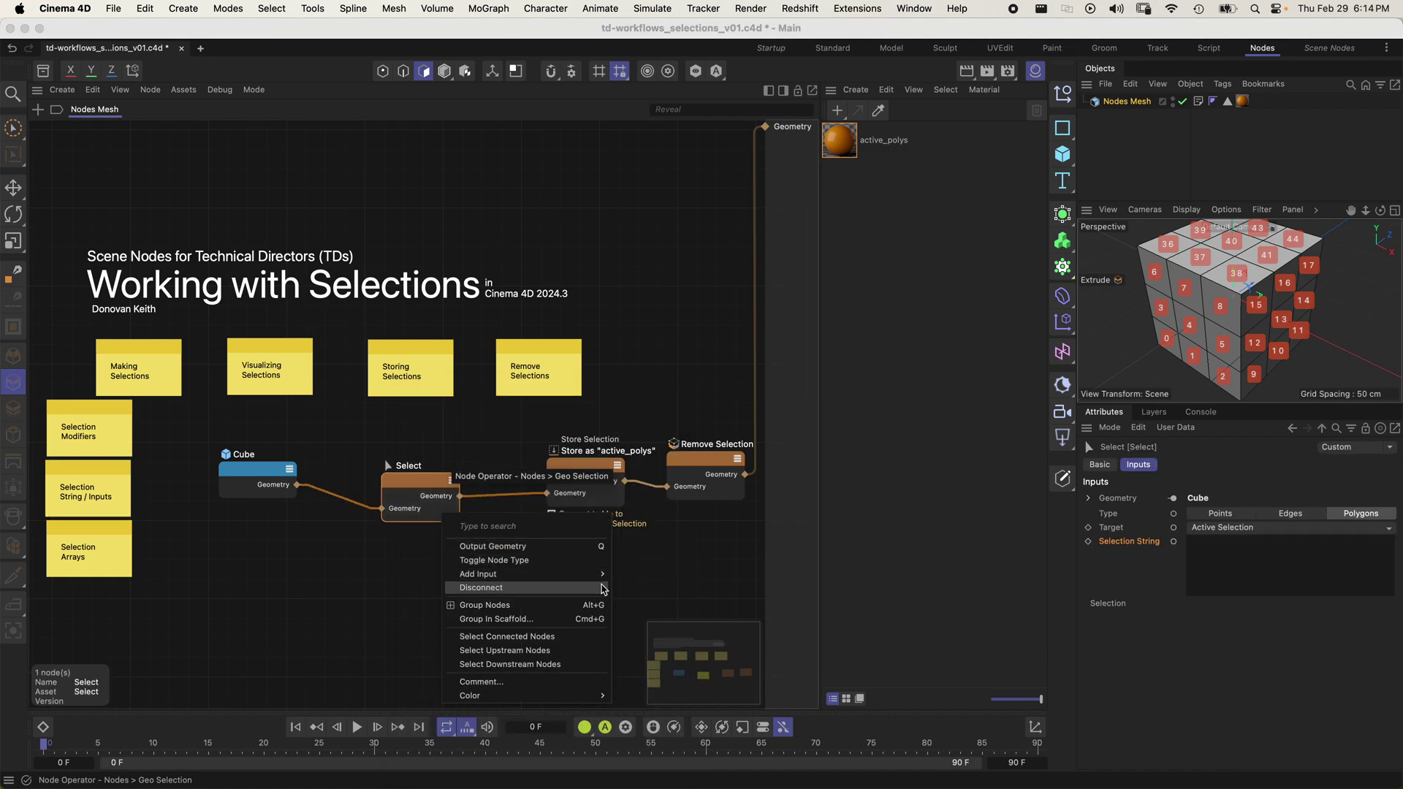
{"action": "mouse_move", "coordinate": [650, 590]}
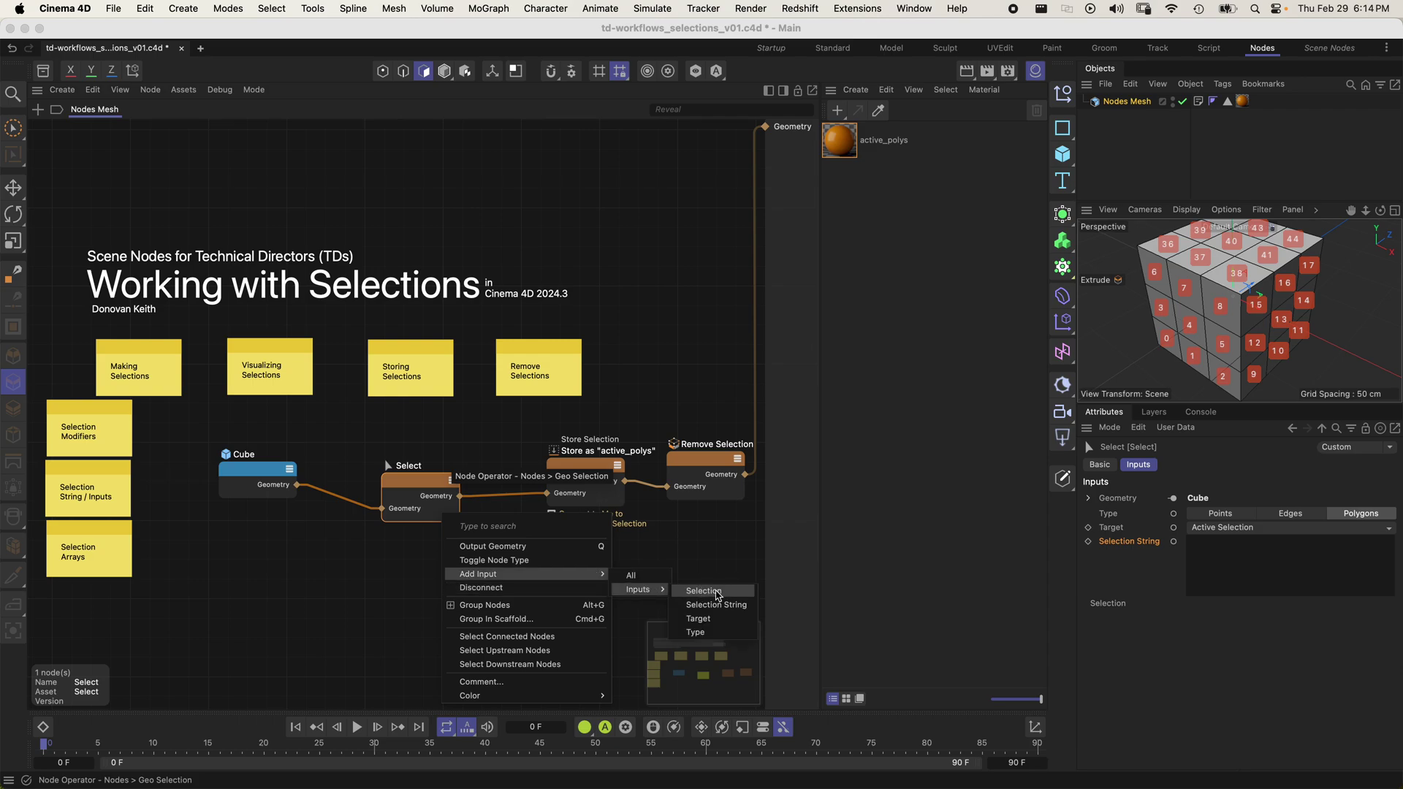
{"action": "left_click", "coordinate": [718, 594]}
{"action": "left_click", "coordinate": [384, 564]}
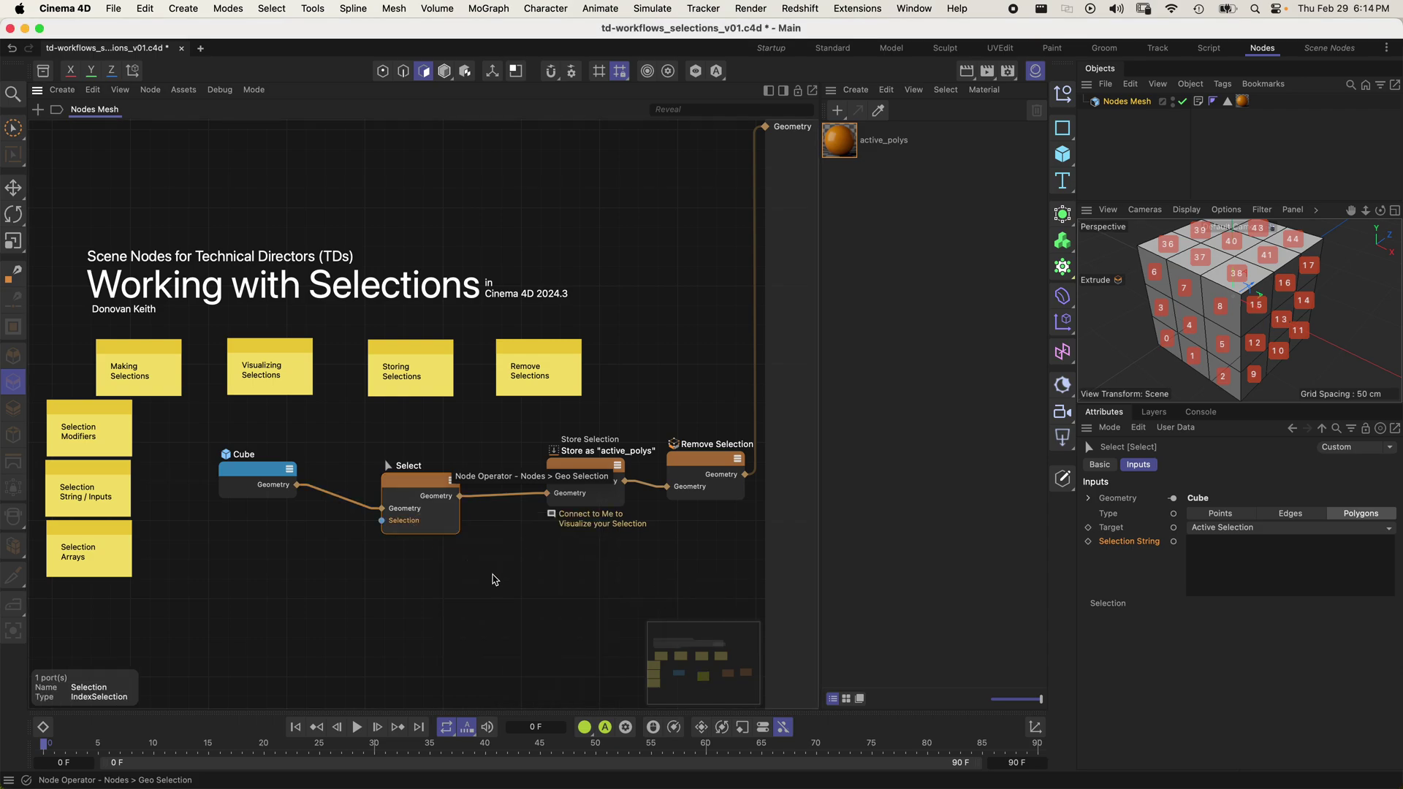
{"action": "left_click_drag", "start_coordinate": [410, 491], "coordinate": [435, 476]}
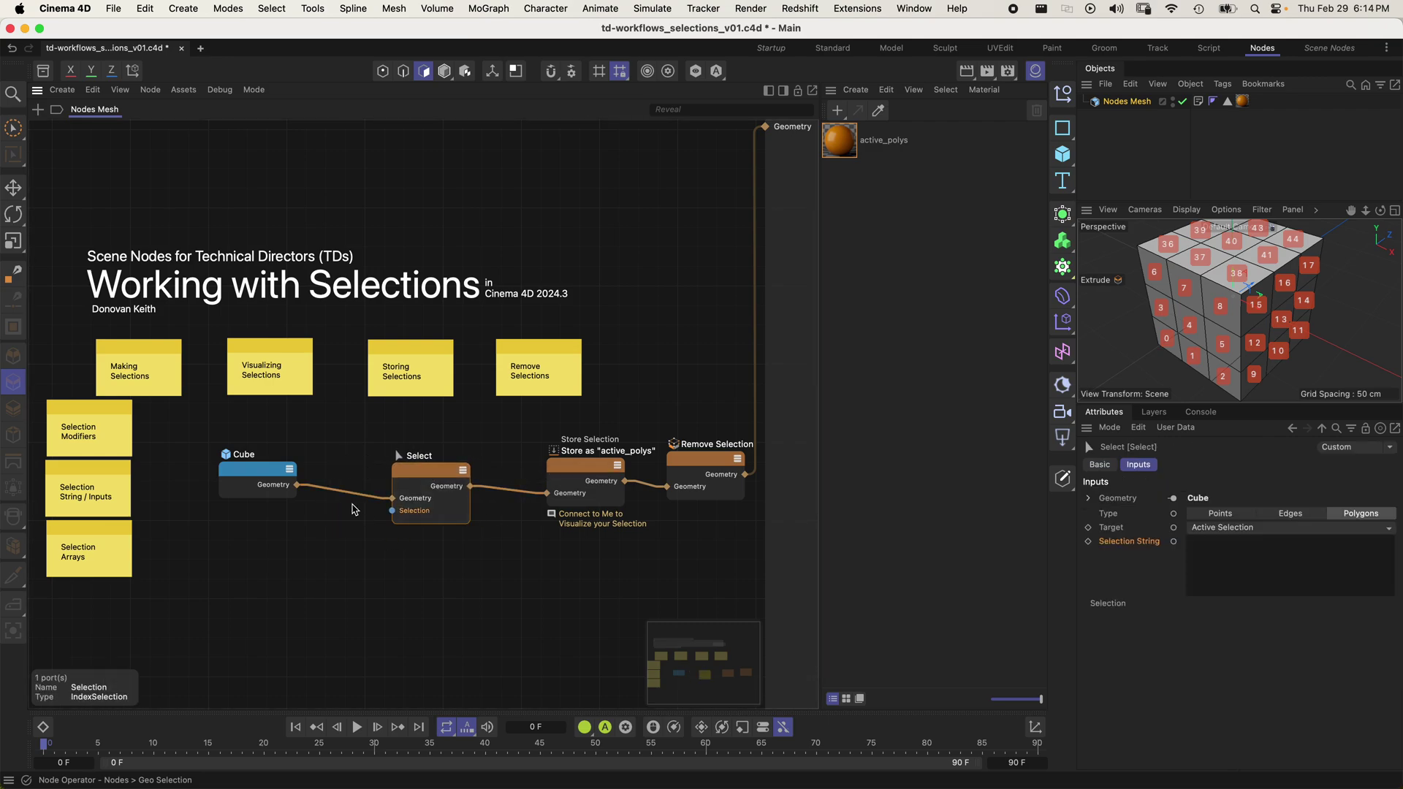
{"action": "left_click_drag", "start_coordinate": [278, 477], "coordinate": [320, 488]}
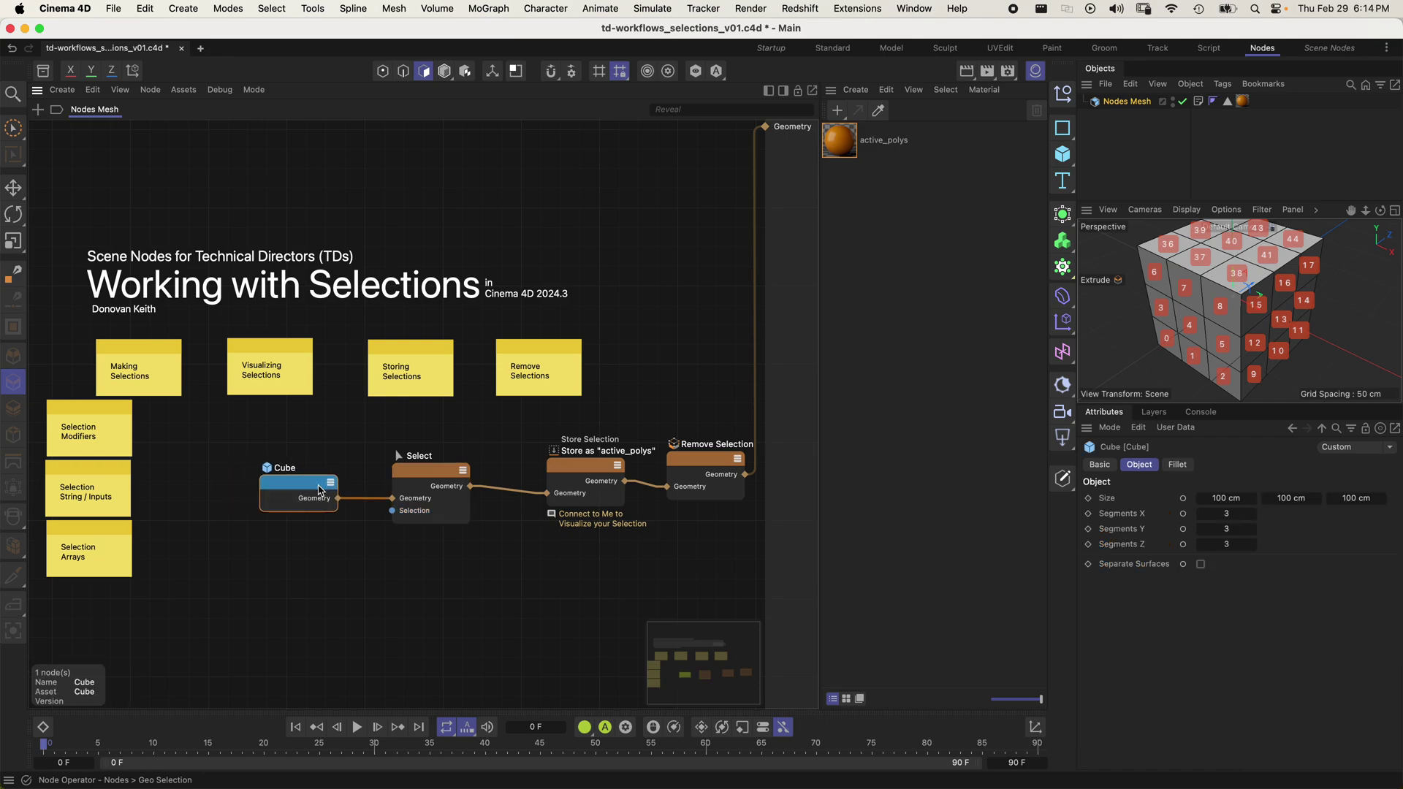
- Add a Build Array node with element type Int and connect its Array Out to the Select node's Selection input
{"action": "double_click", "coordinate": [295, 557]}
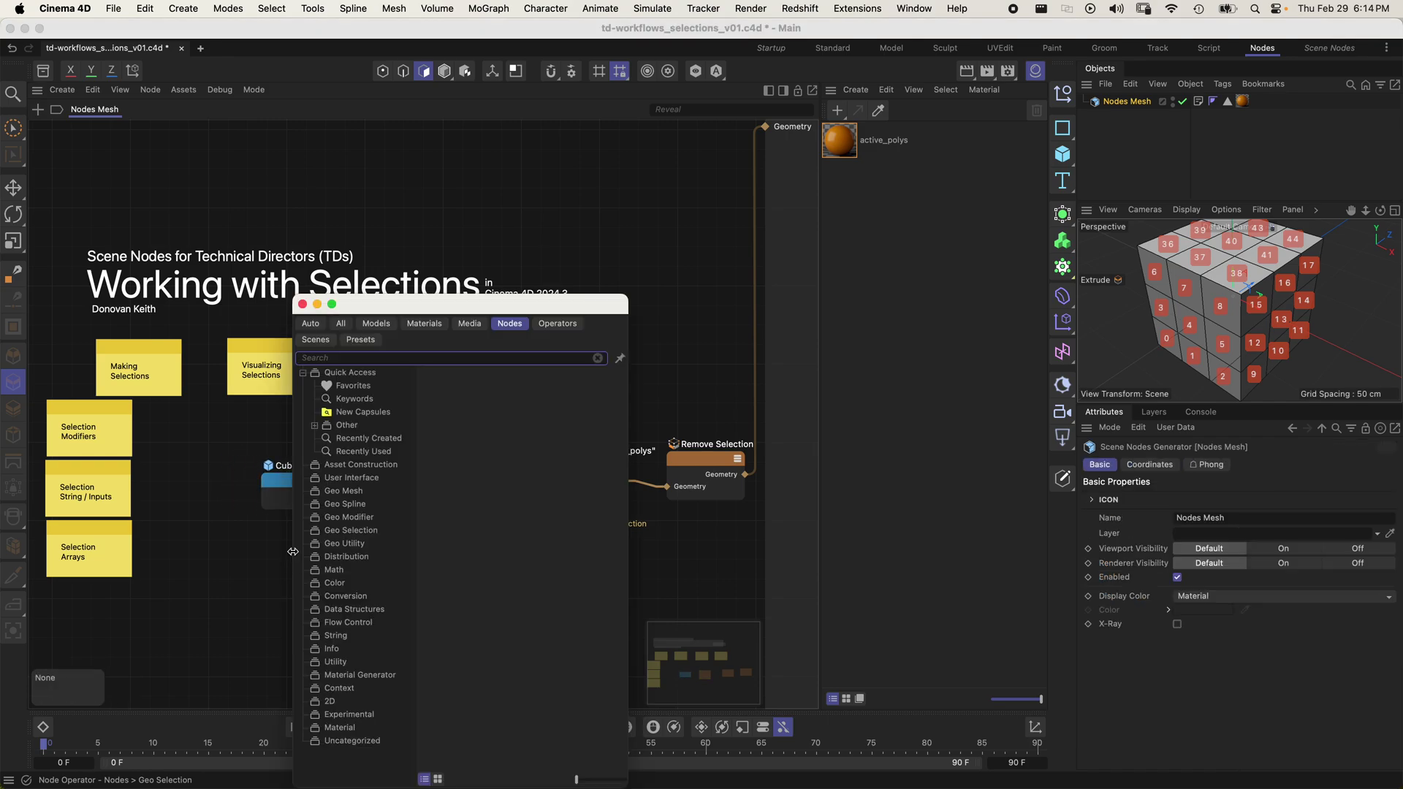
{"action": "type", "text": "build"}
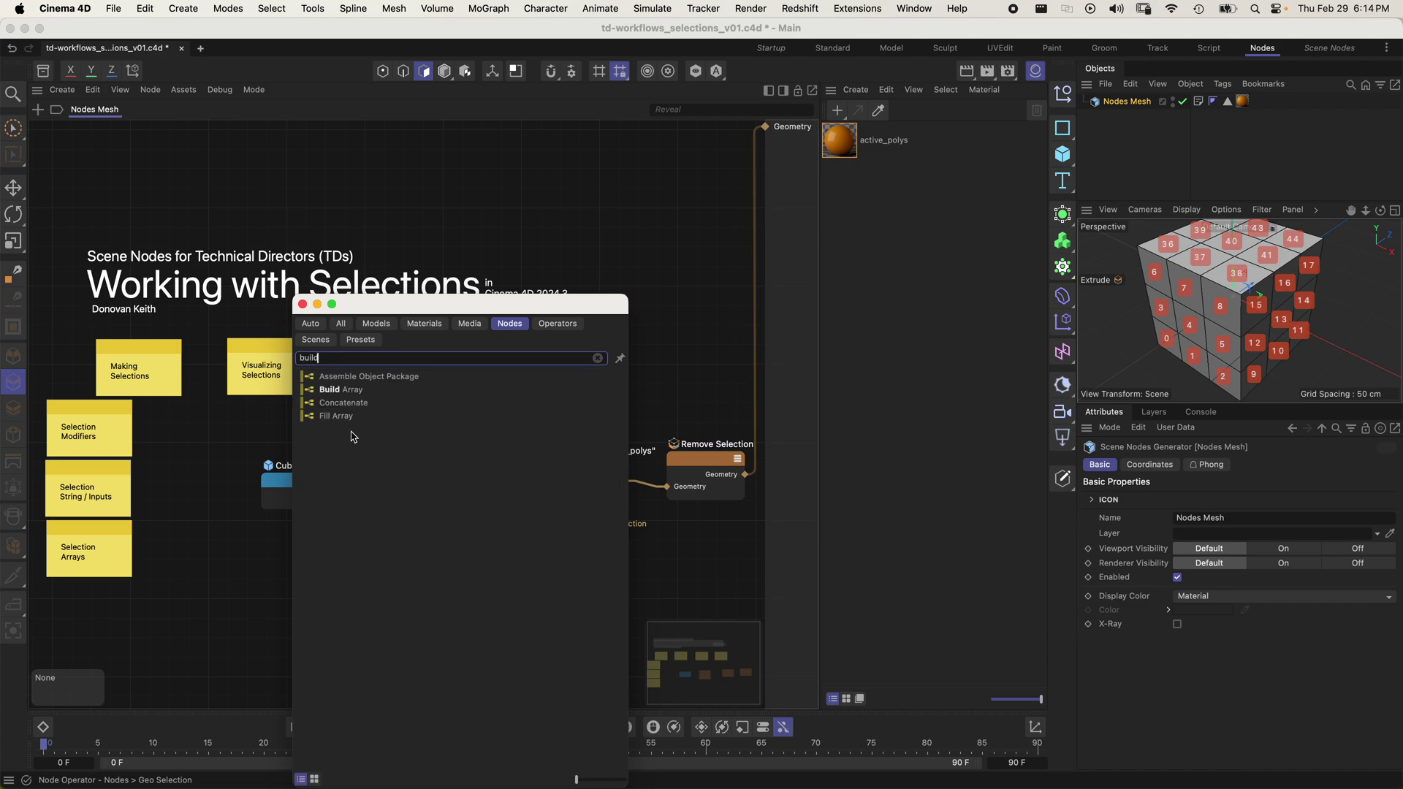
{"action": "double_click", "coordinate": [343, 390]}
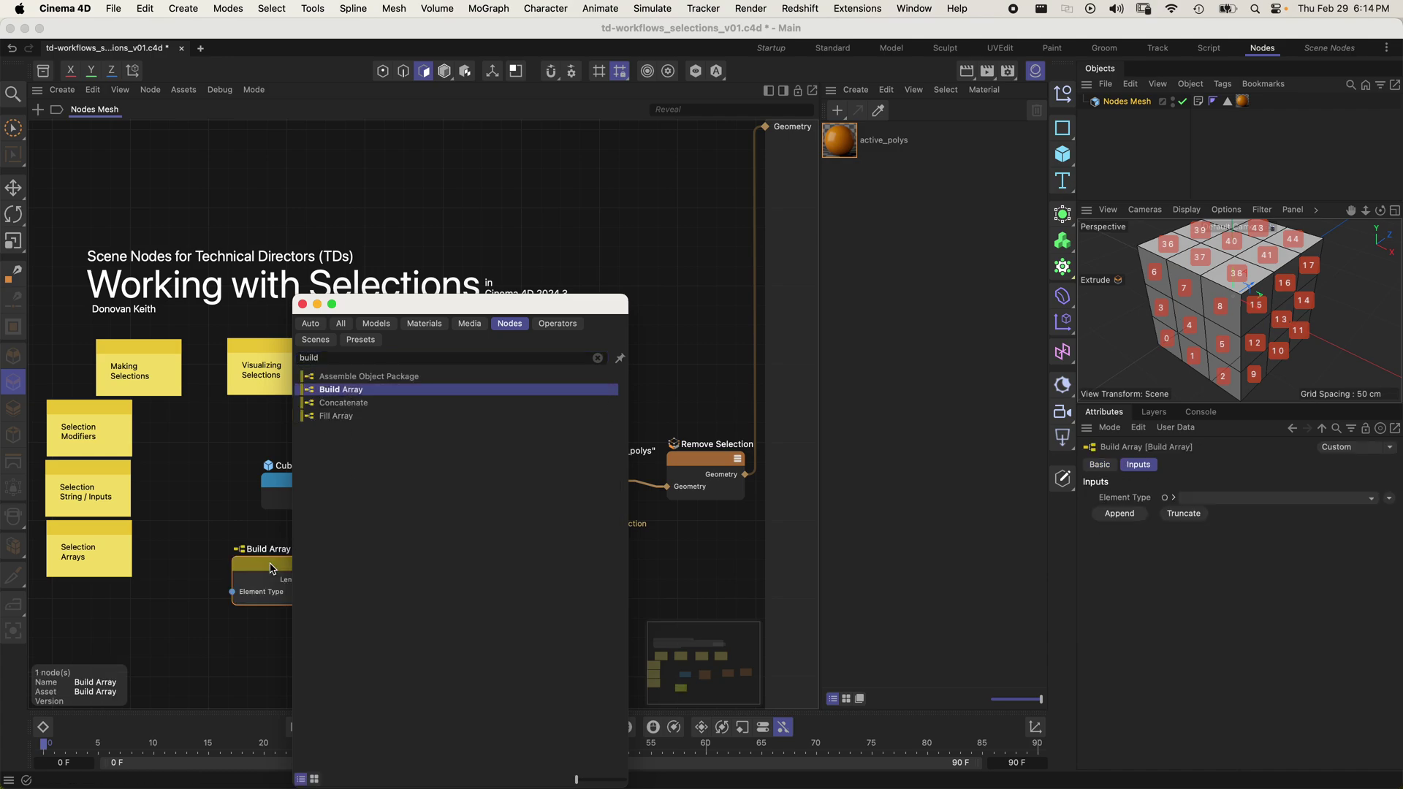
{"action": "left_click", "coordinate": [1286, 497]}
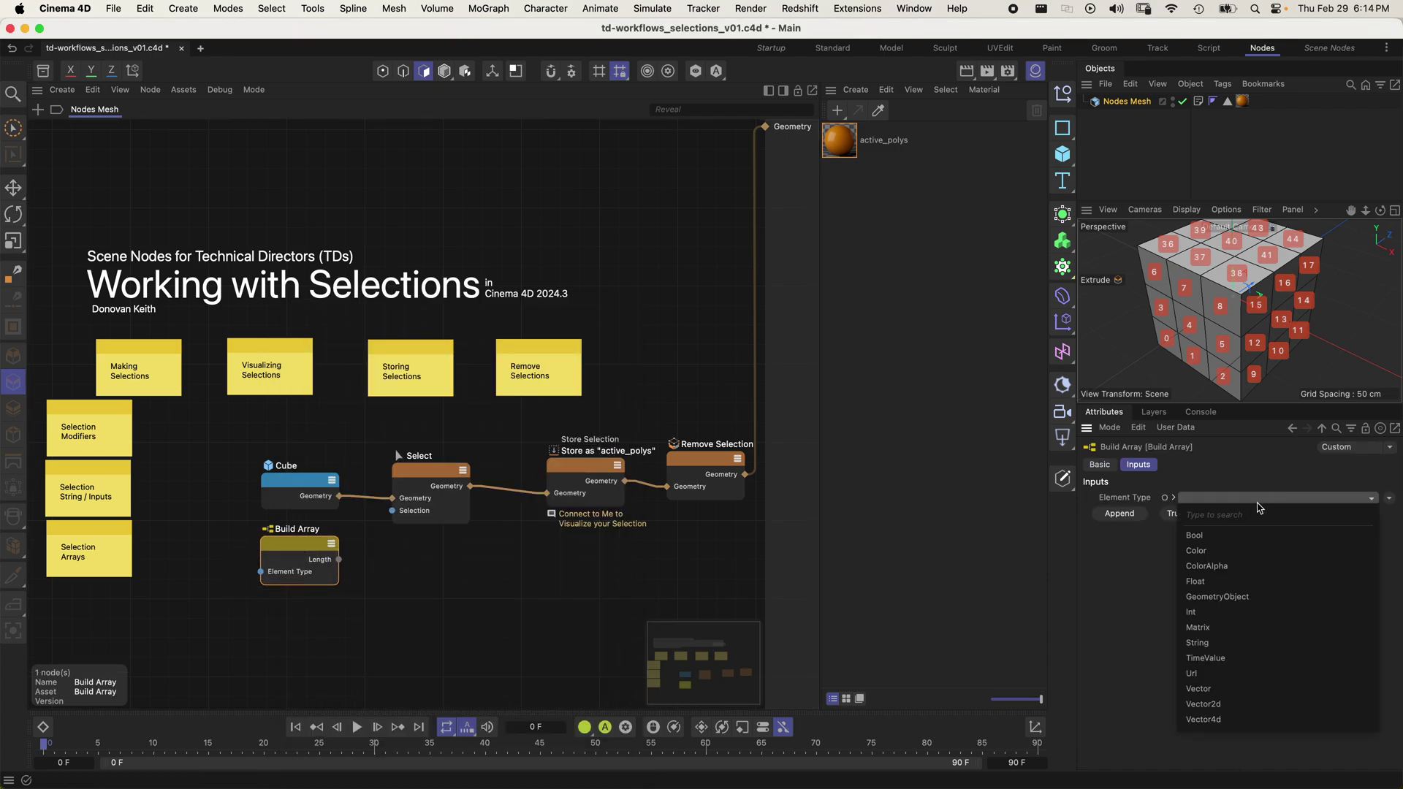
{"action": "left_click", "coordinate": [1213, 620]}
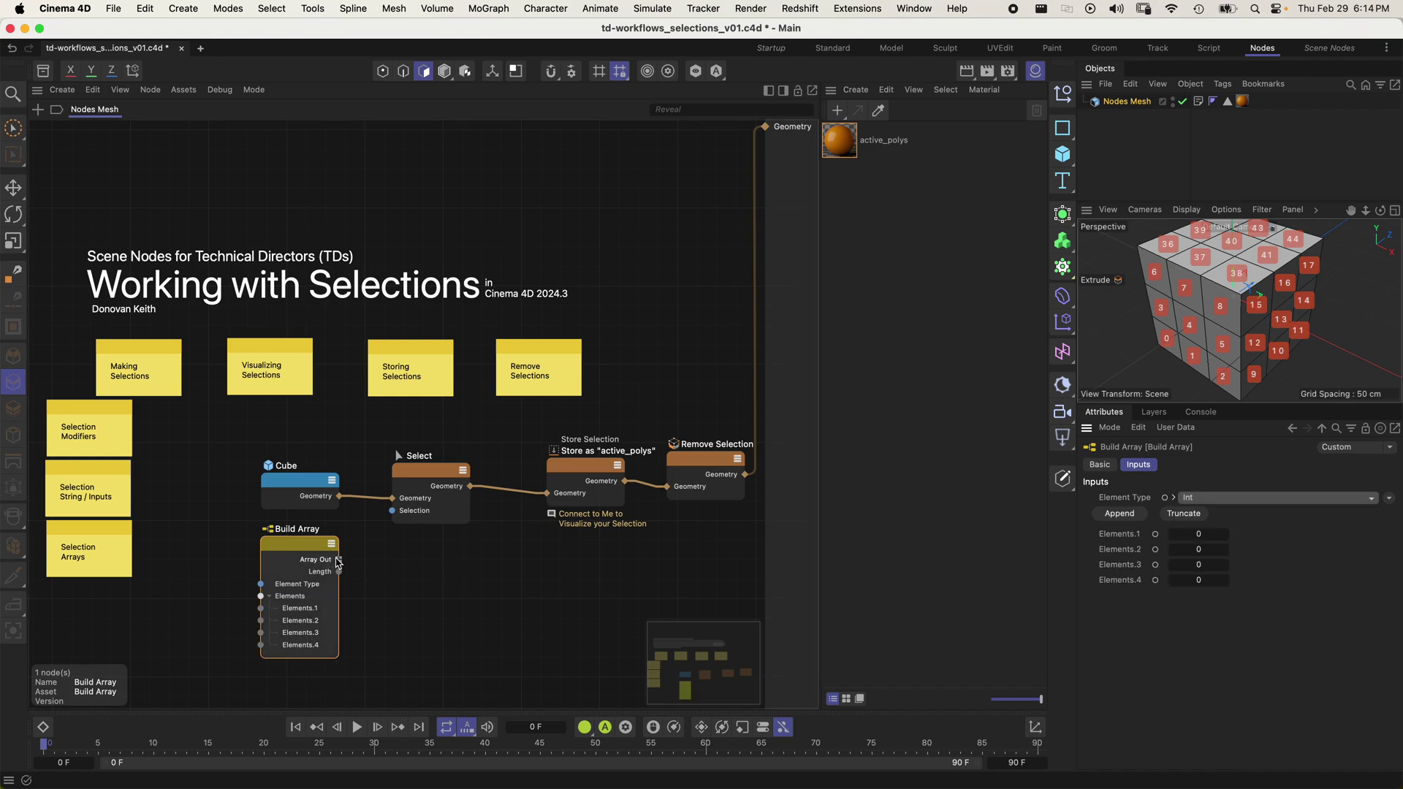
{"action": "left_click_drag", "start_coordinate": [339, 562], "coordinate": [393, 511]}
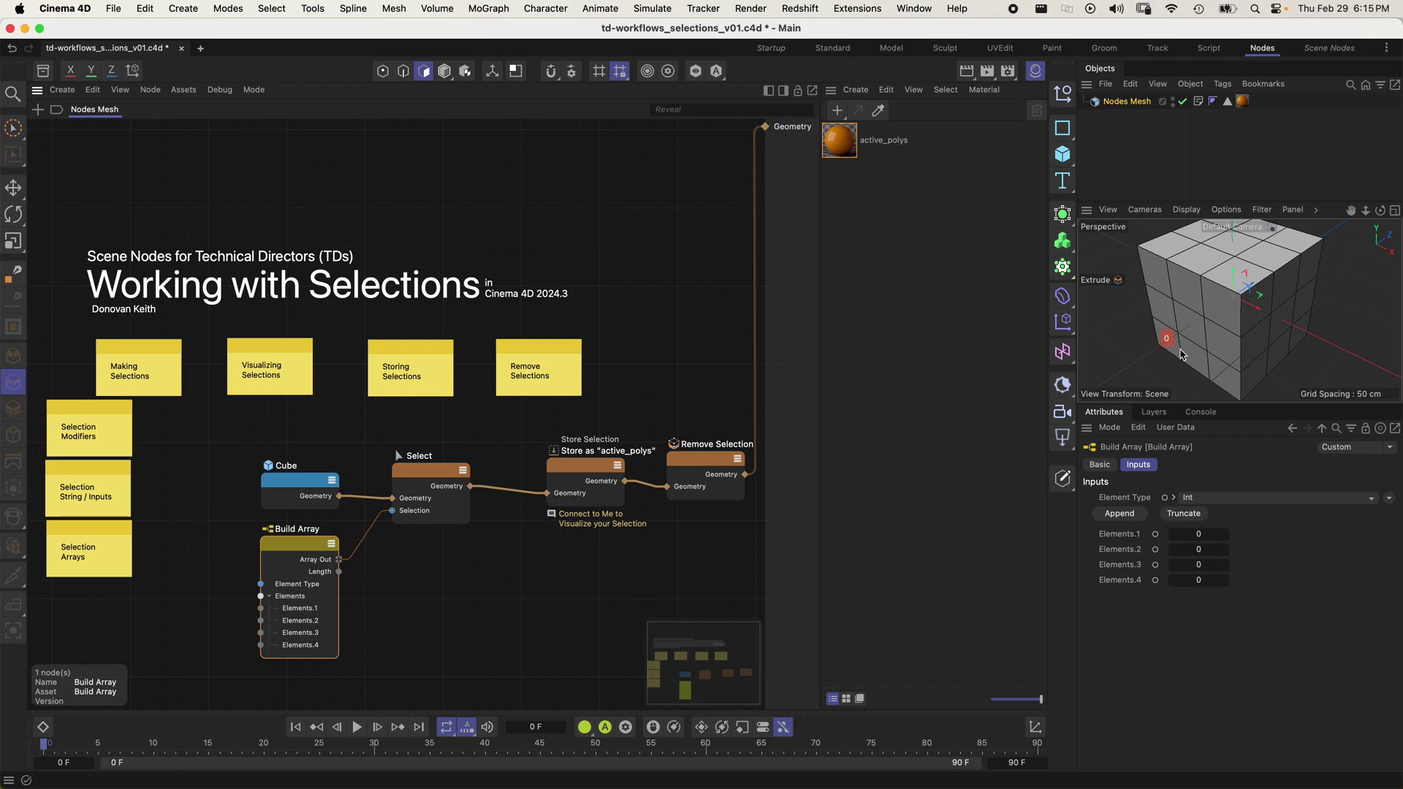
- Connect Store Selection's Geometry output directly to the graph output and delete the Remove Selection node
{"action": "left_click", "coordinate": [578, 472]}
{"action": "left_click_drag", "start_coordinate": [625, 481], "coordinate": [766, 126]}
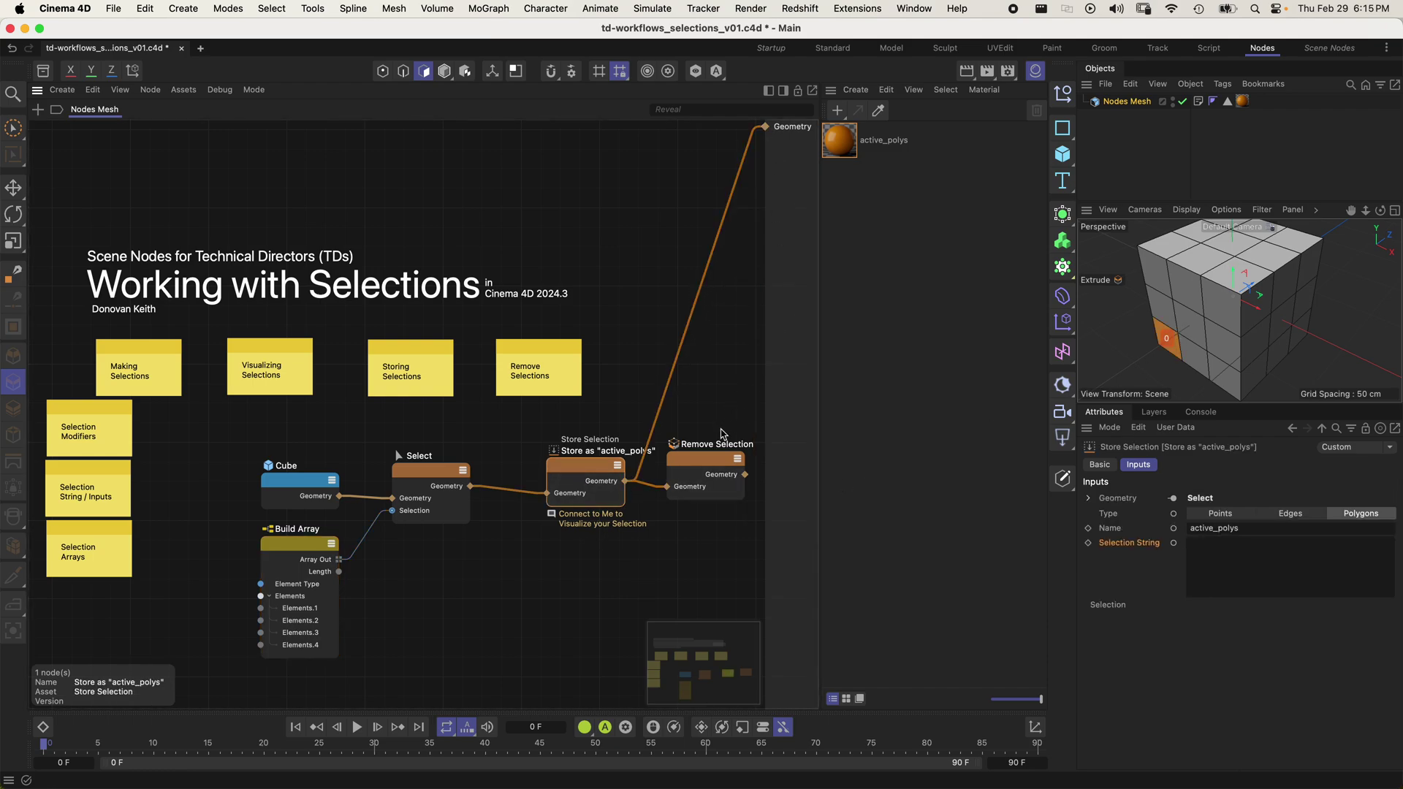
{"action": "left_click", "coordinate": [706, 459]}
{"action": "key", "text": "Delete"}
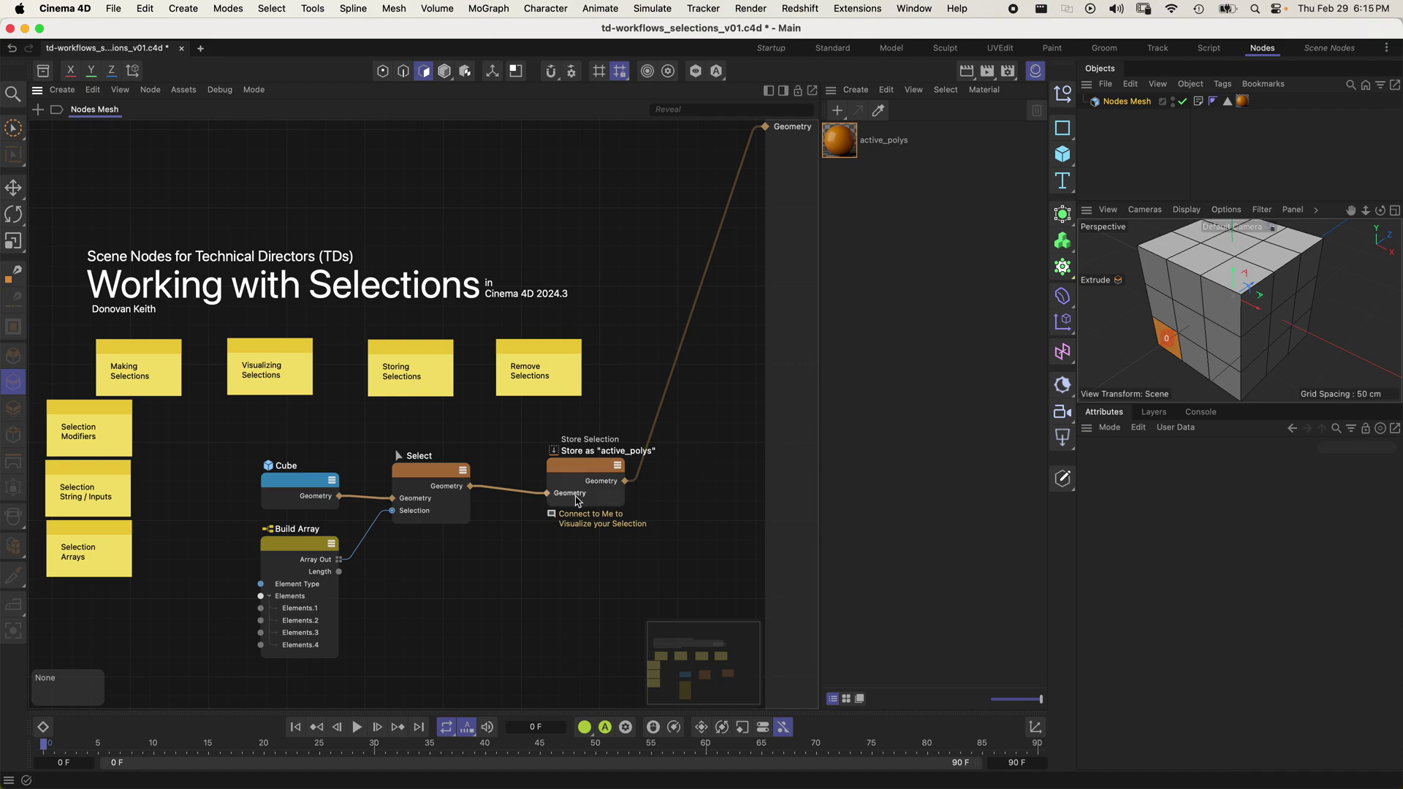
- Set the Build Array's Elements.2 to 2, Elements.3 to 5 and Elements.4 to 7
{"action": "left_click", "coordinate": [313, 553]}
{"action": "left_click", "coordinate": [1226, 551]}
{"action": "left_click", "coordinate": [1225, 550]}
{"action": "left_click", "coordinate": [1226, 567]}
{"action": "left_click", "coordinate": [1226, 566]}
{"action": "left_click", "coordinate": [1225, 566]}
{"action": "left_click", "coordinate": [1225, 567]}
{"action": "left_click", "coordinate": [1226, 567]}
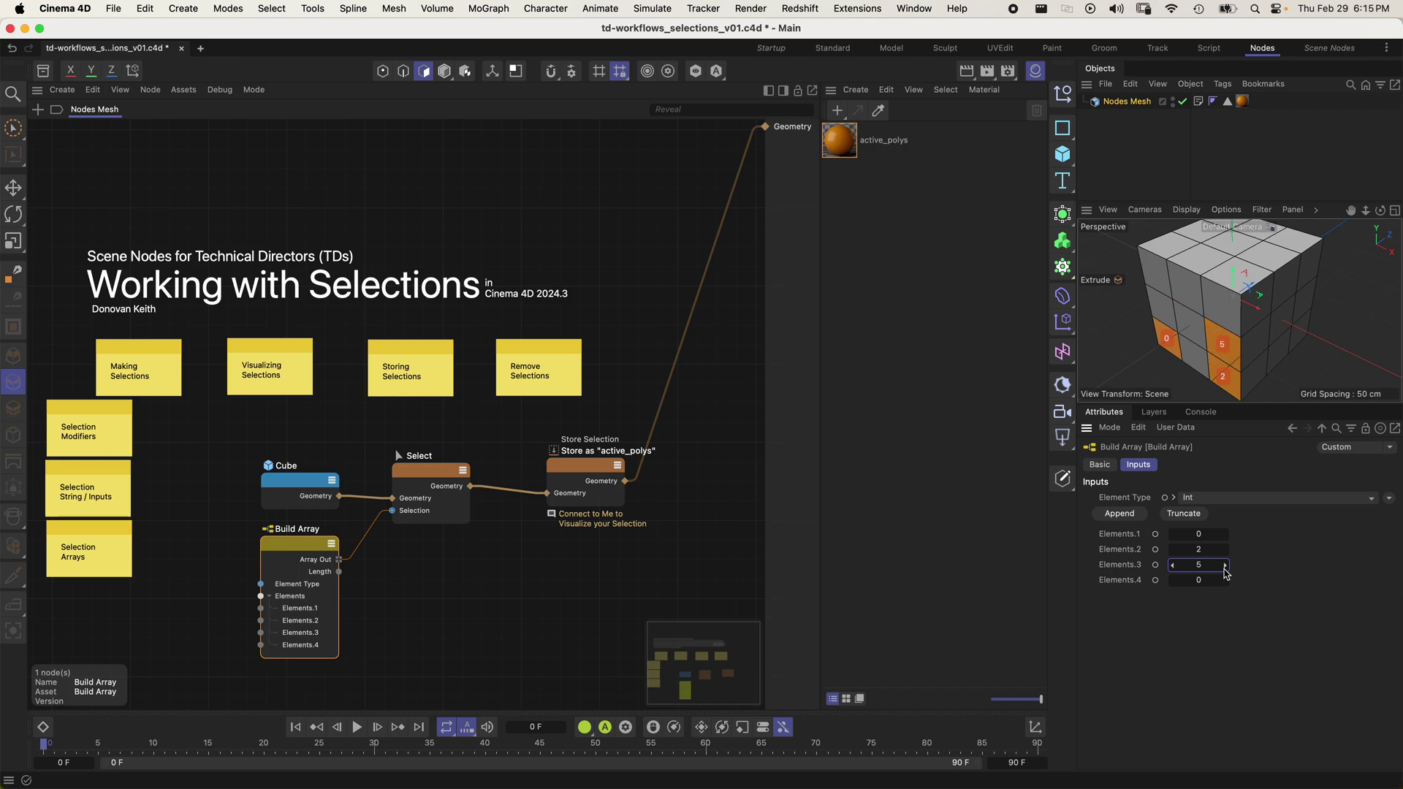
{"action": "left_click", "coordinate": [1227, 584]}
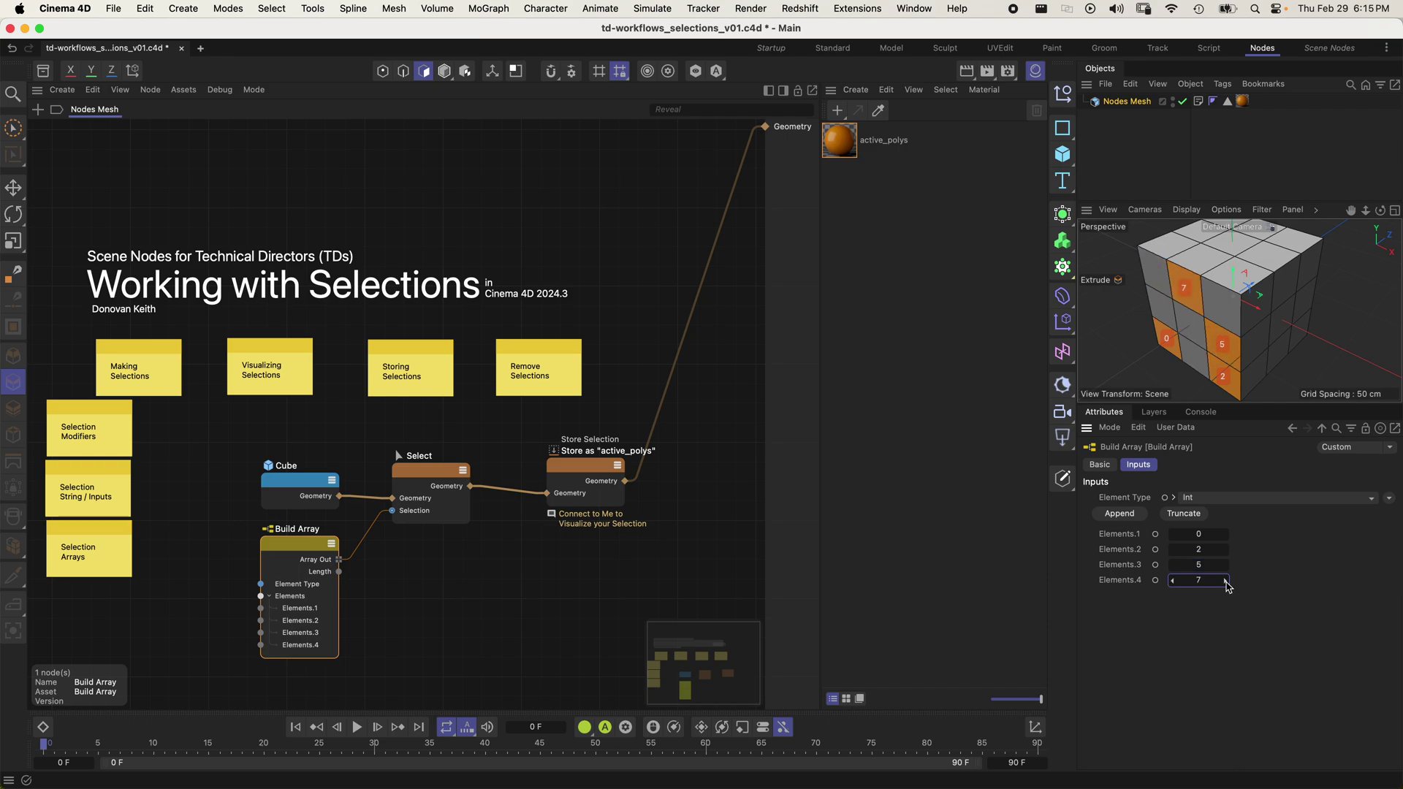
{"action": "left_click_drag", "start_coordinate": [1238, 376], "coordinate": [1225, 333], "text": "alt"}
{"action": "scroll", "coordinate": [1221, 310], "scroll_direction": "down", "scroll_amount": 3}
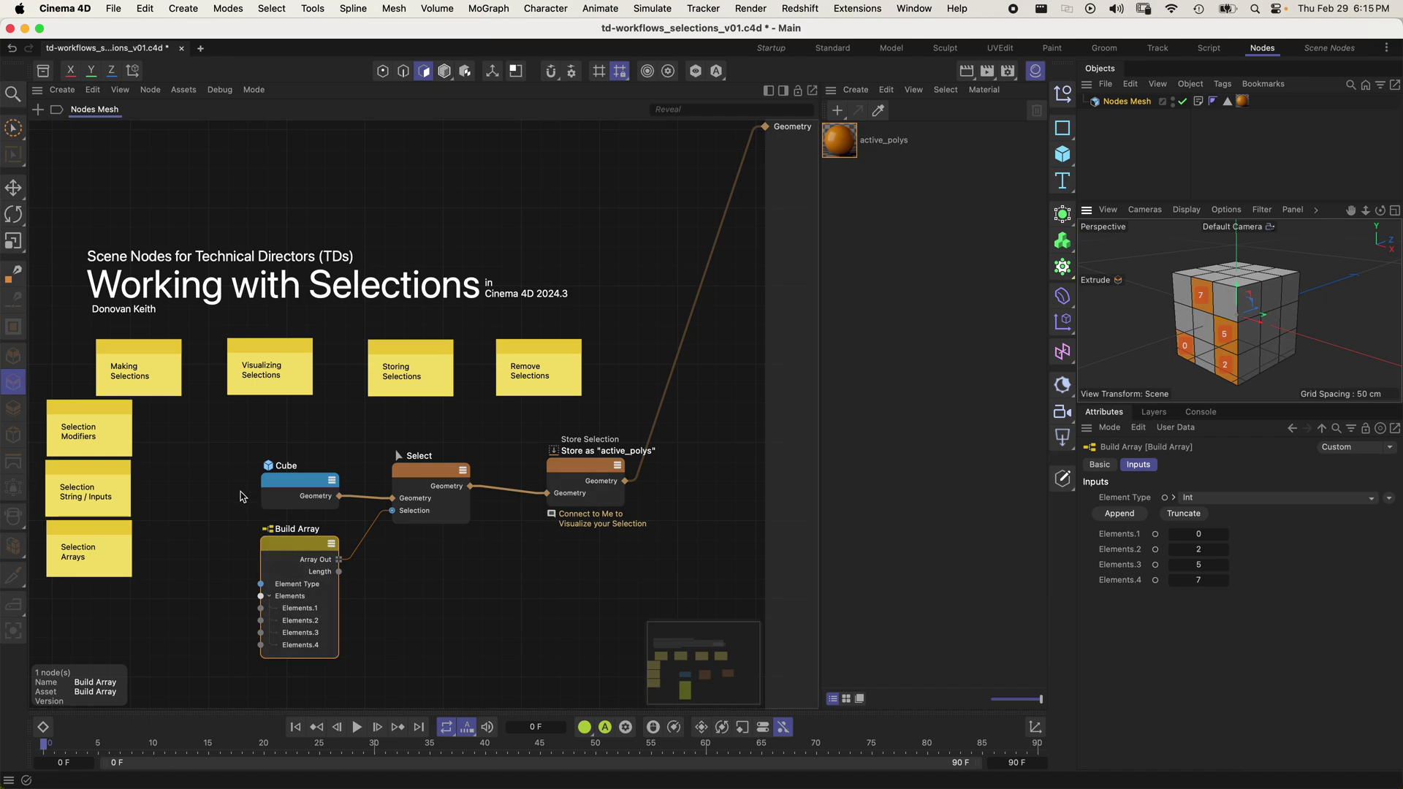
{"action": "left_click_drag", "start_coordinate": [269, 550], "coordinate": [270, 544]}
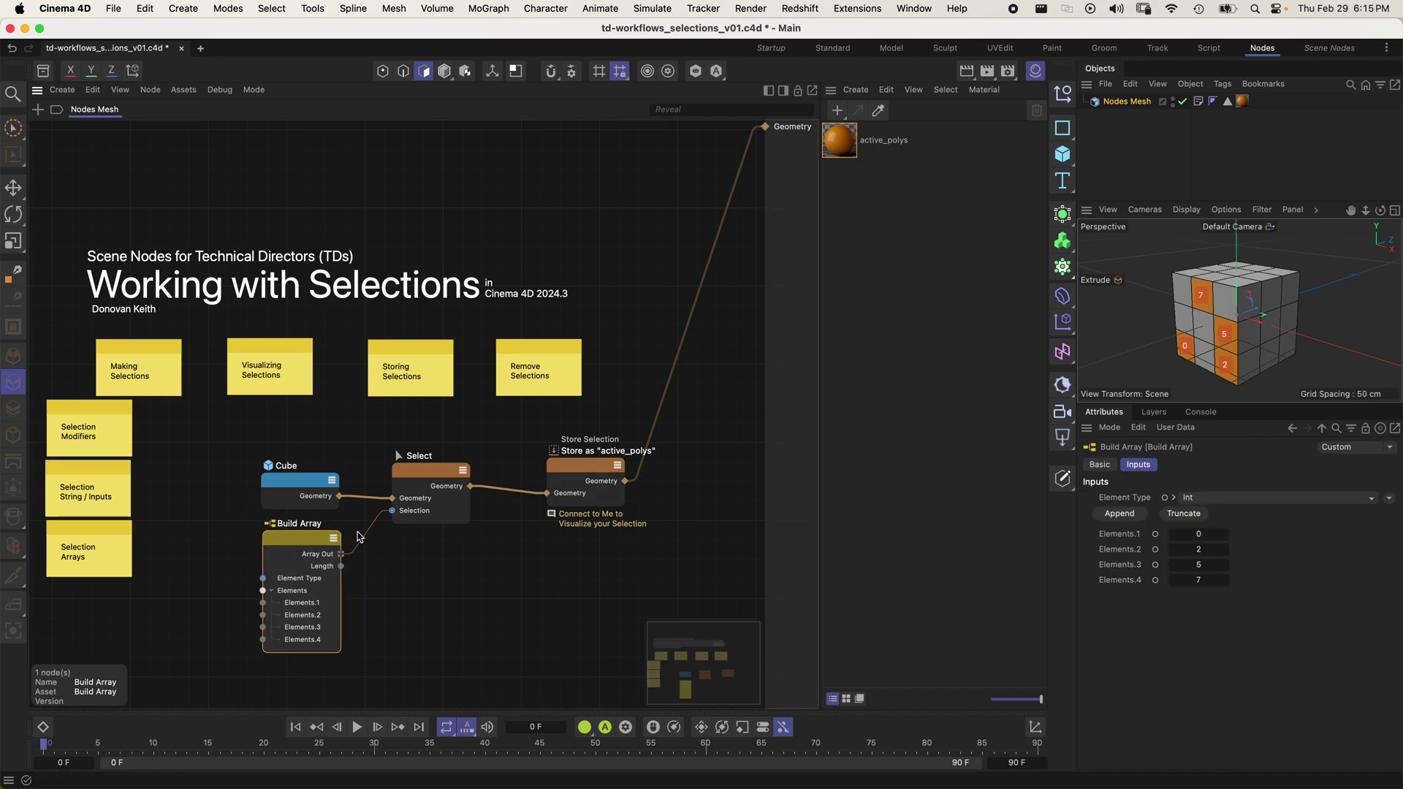
- Feed Select's Selection input from a new Index Array From String node with its String set to 1, 5, 6, 12, 13, 14, 15
{"action": "double_click", "coordinate": [472, 591]}
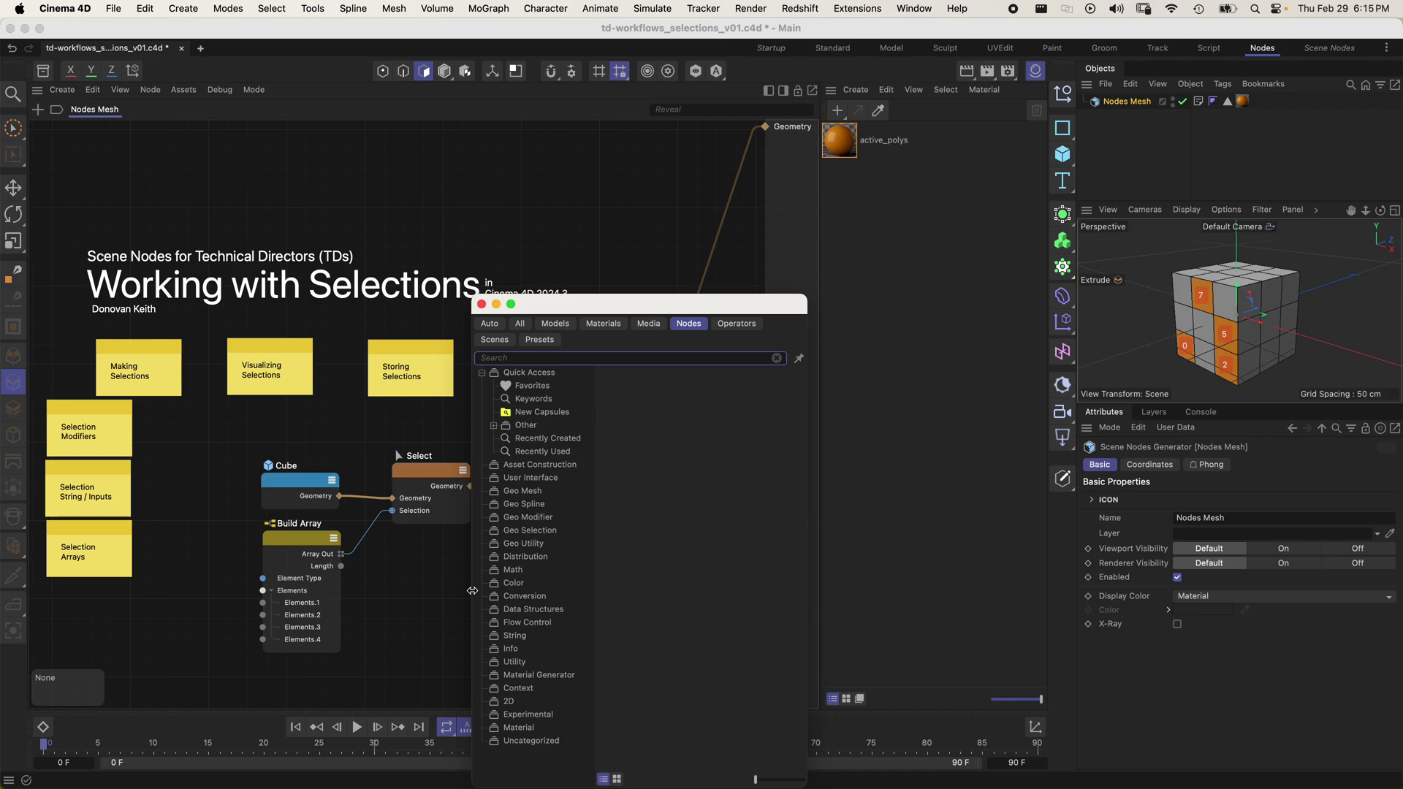
{"action": "type", "text": "index"}
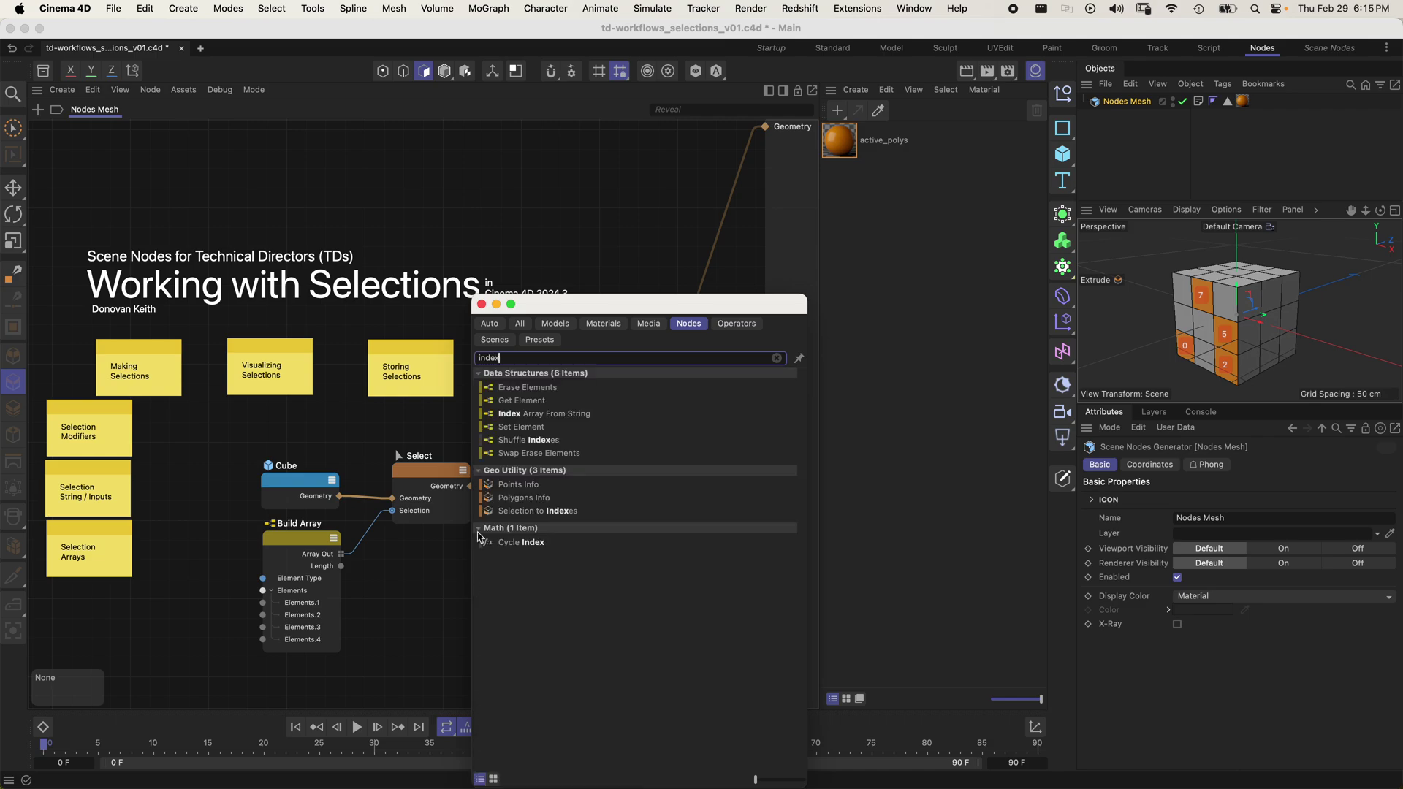
{"action": "double_click", "coordinate": [543, 414]}
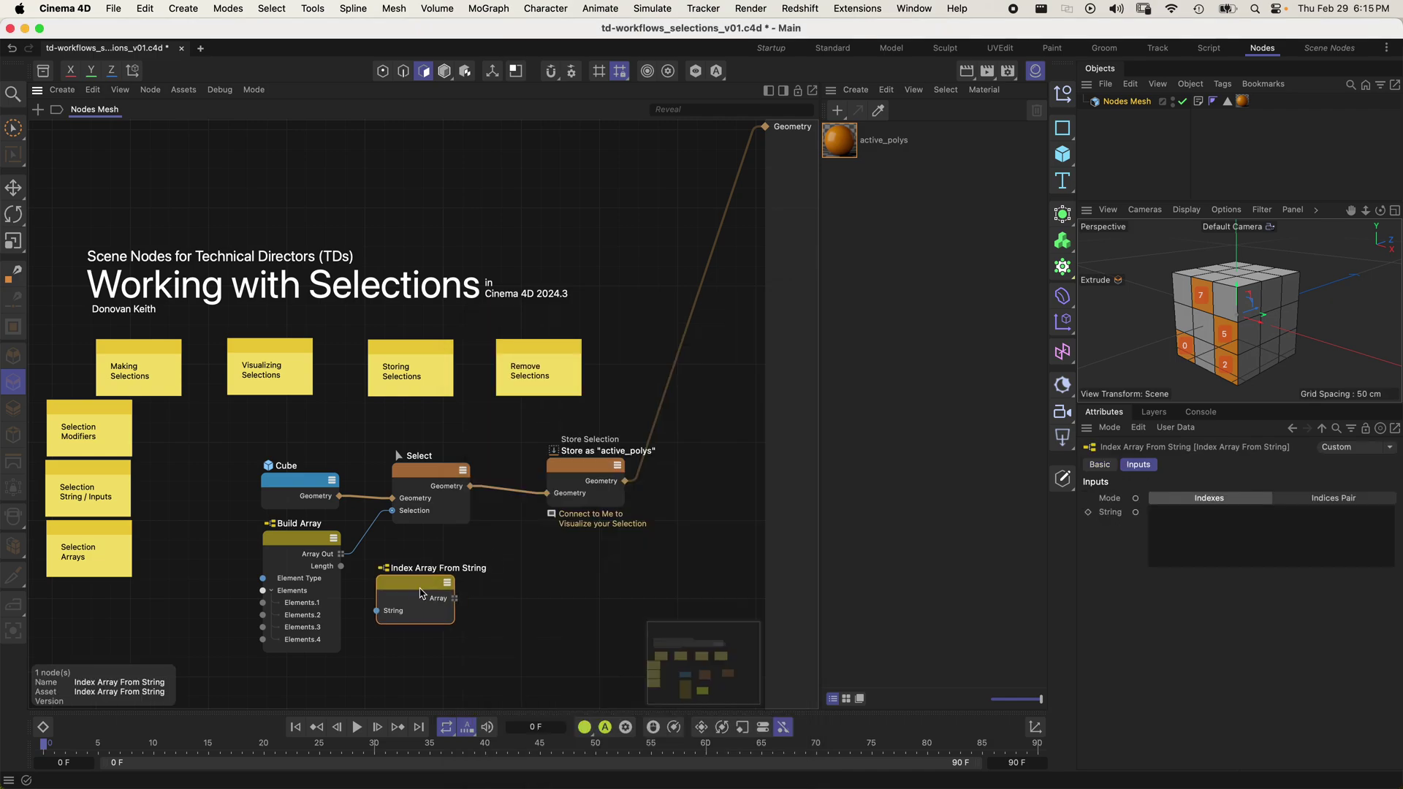
{"action": "left_click", "coordinate": [1272, 516]}
{"action": "left_click_drag", "start_coordinate": [455, 599], "coordinate": [396, 512]}
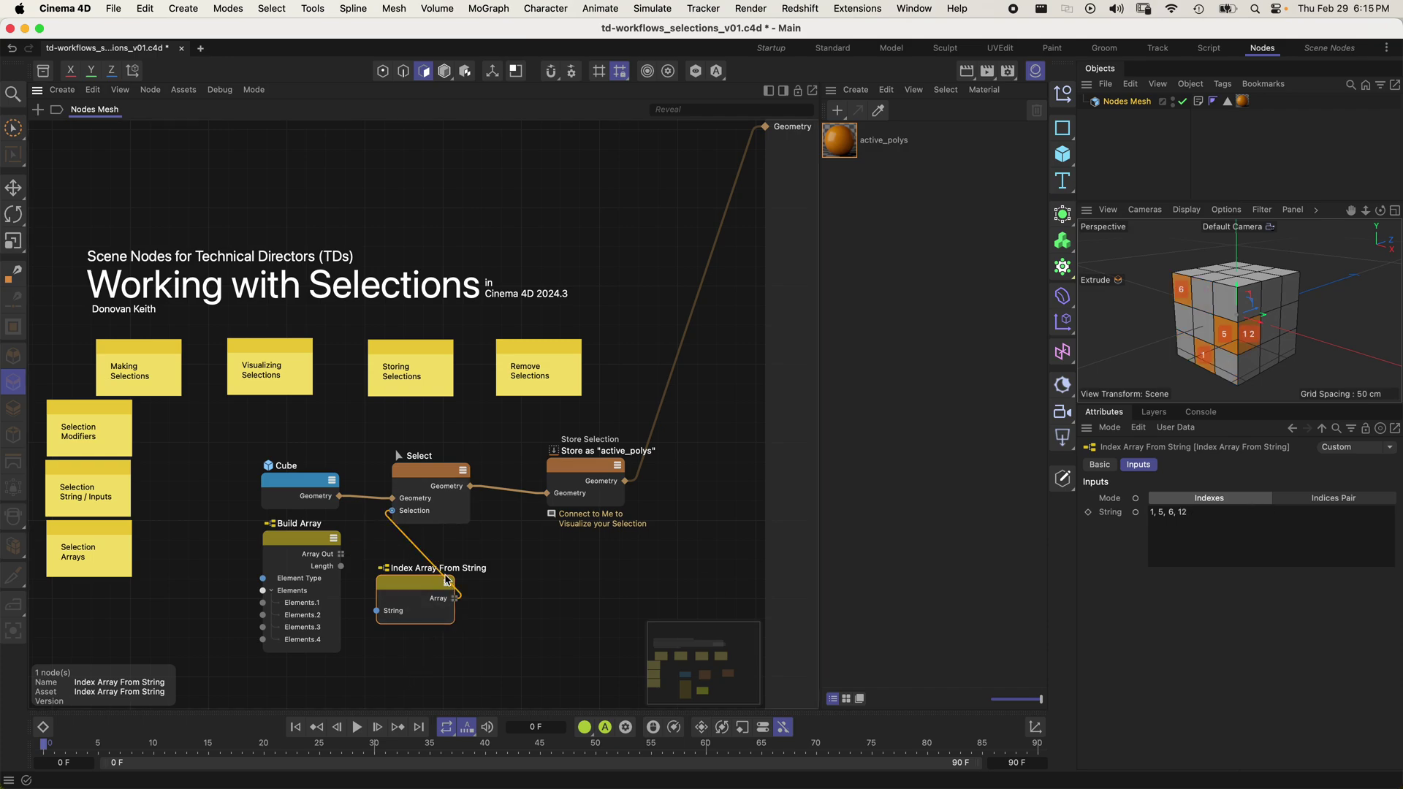
{"action": "left_click", "coordinate": [1211, 537]}
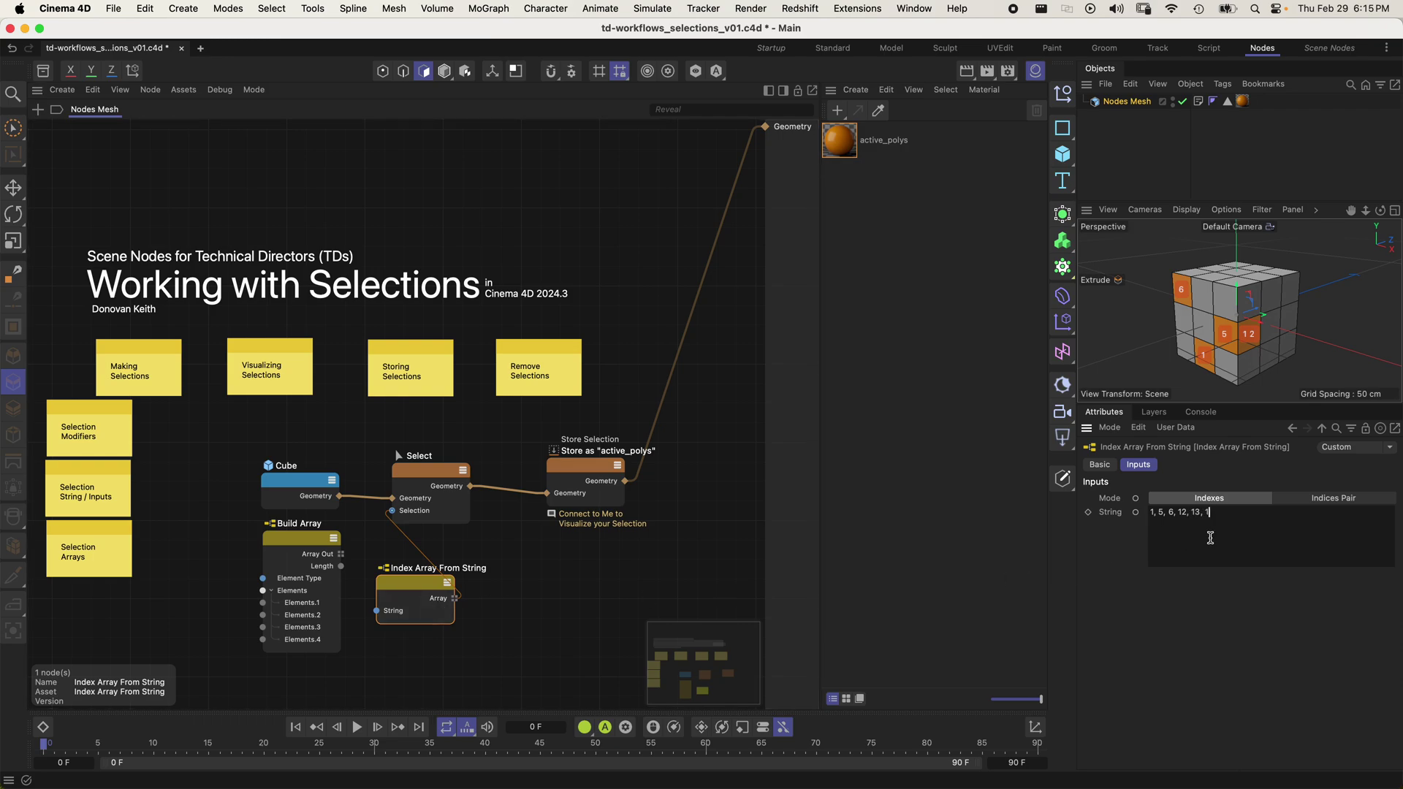
{"action": "key", "text": "Return"}
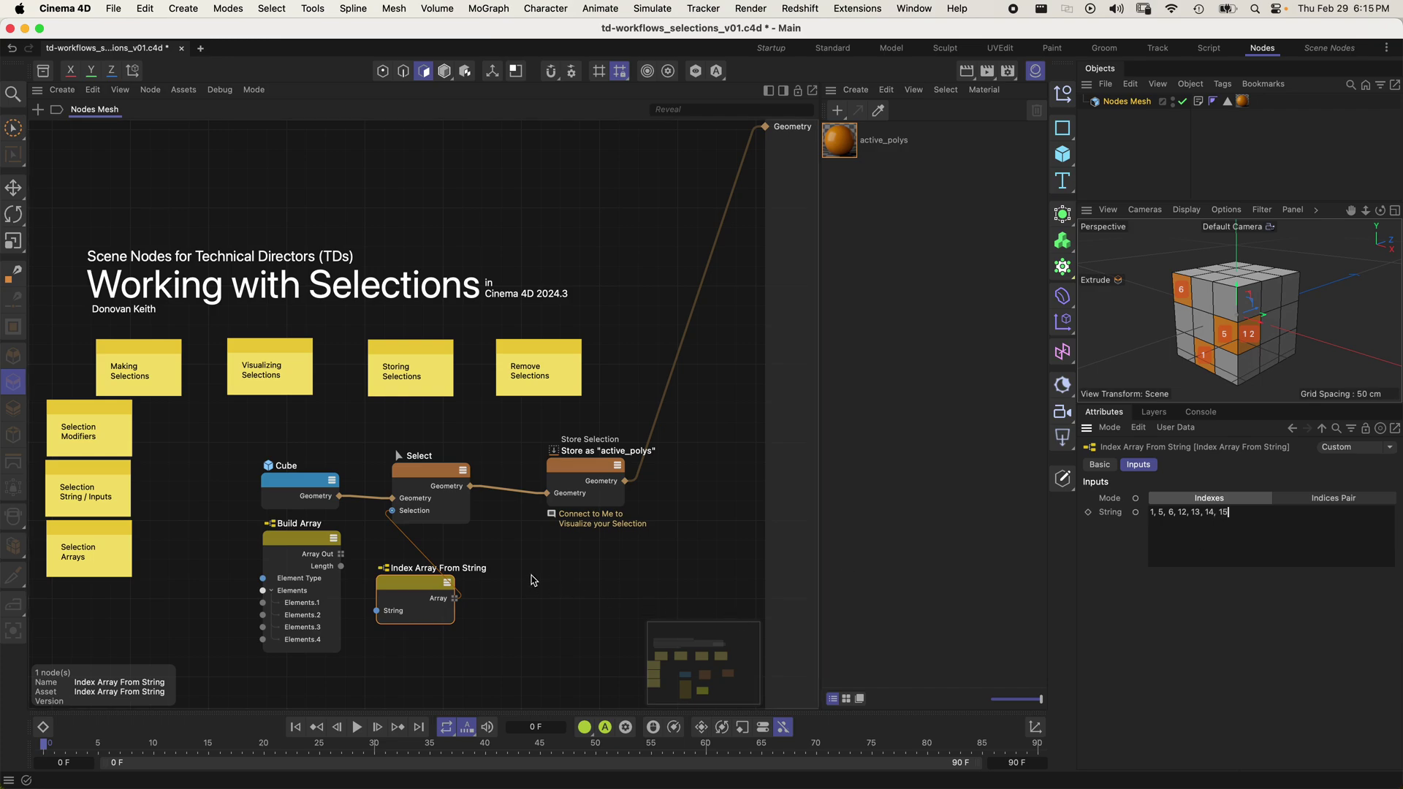
- Examine the values of the Index Array From String node's Array output in the Data Inspector, closing the inspector when done
{"action": "right_click", "coordinate": [438, 600]}
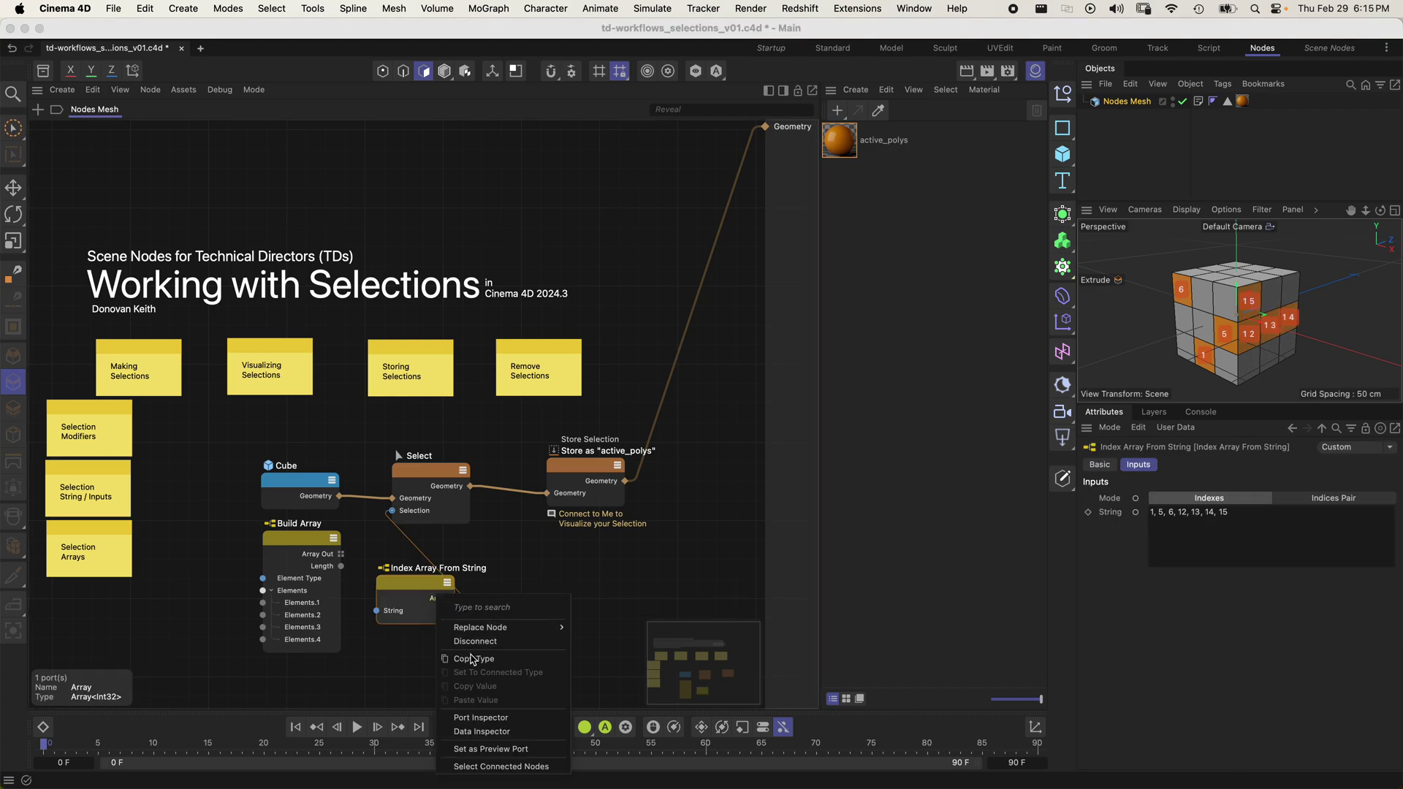
{"action": "left_click", "coordinate": [481, 732]}
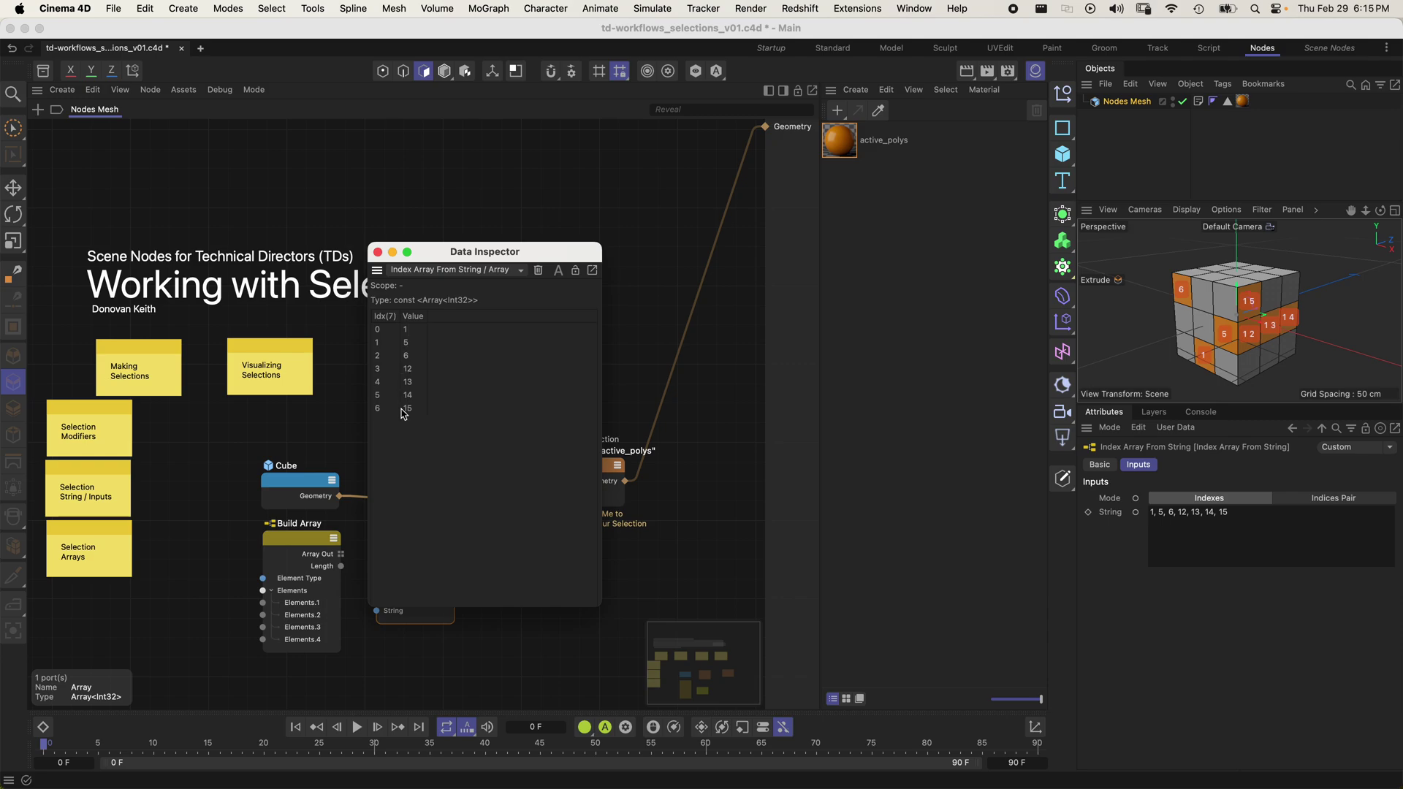
{"action": "left_click", "coordinate": [377, 251]}
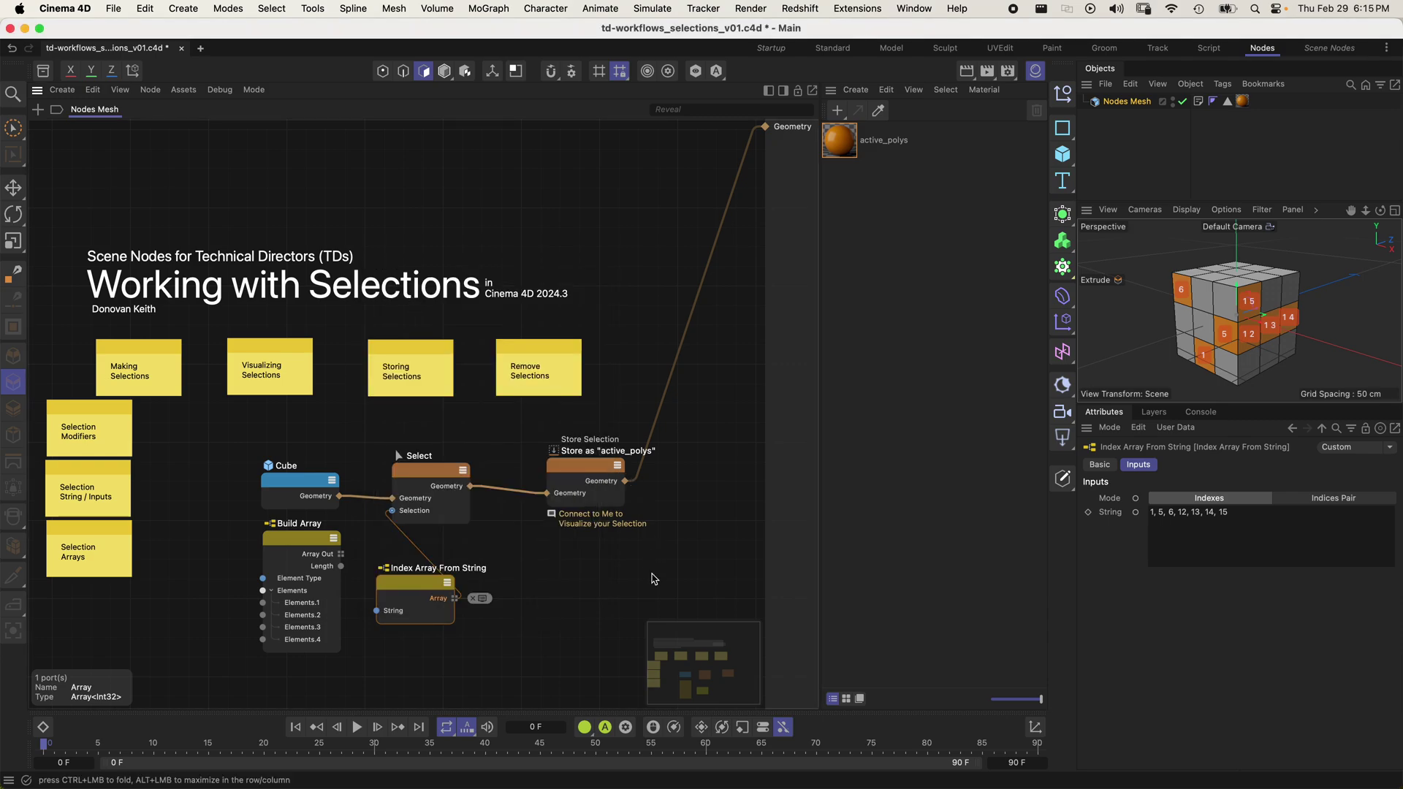
{"action": "left_click", "coordinate": [537, 540]}
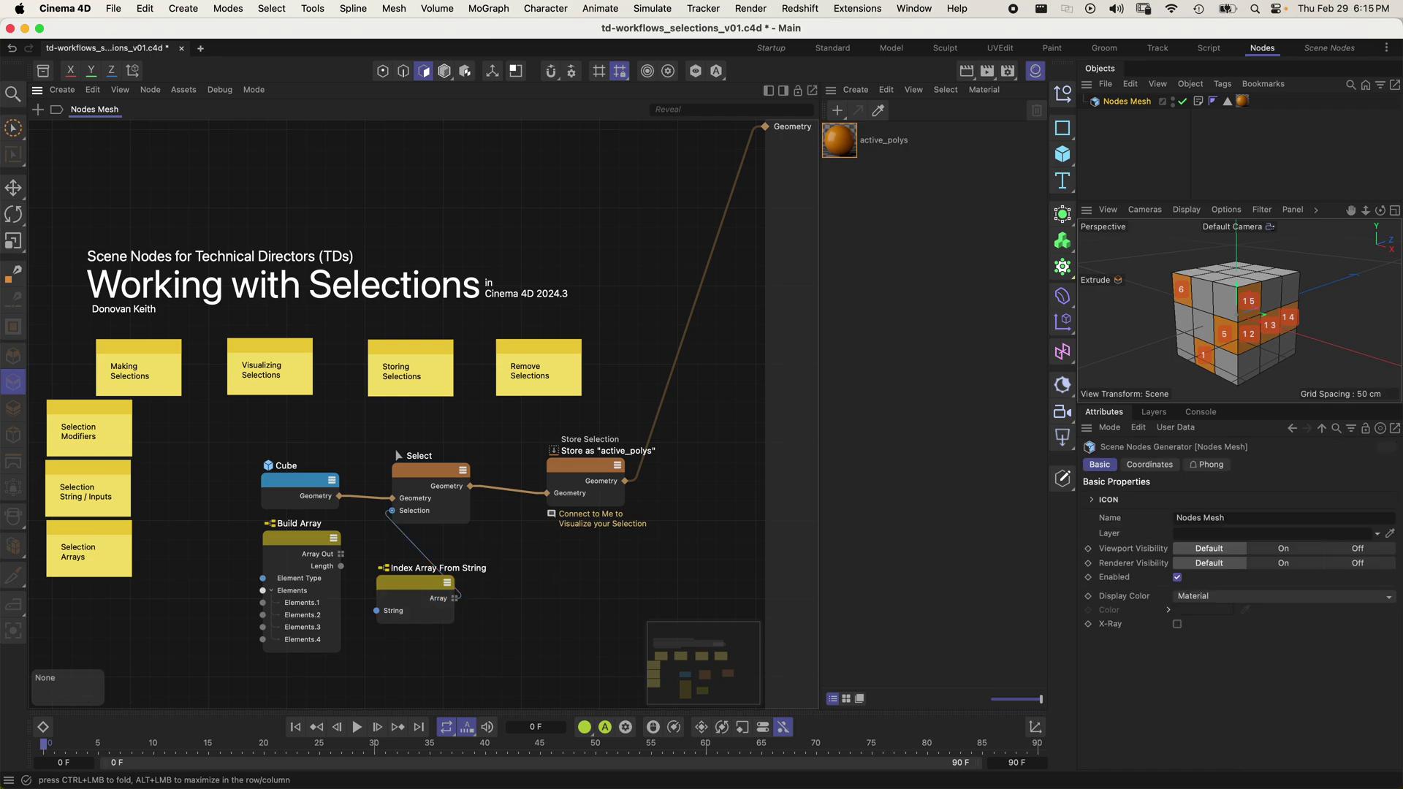
{"action": "middle_click_drag", "start_coordinate": [550, 579], "coordinate": [618, 561]}
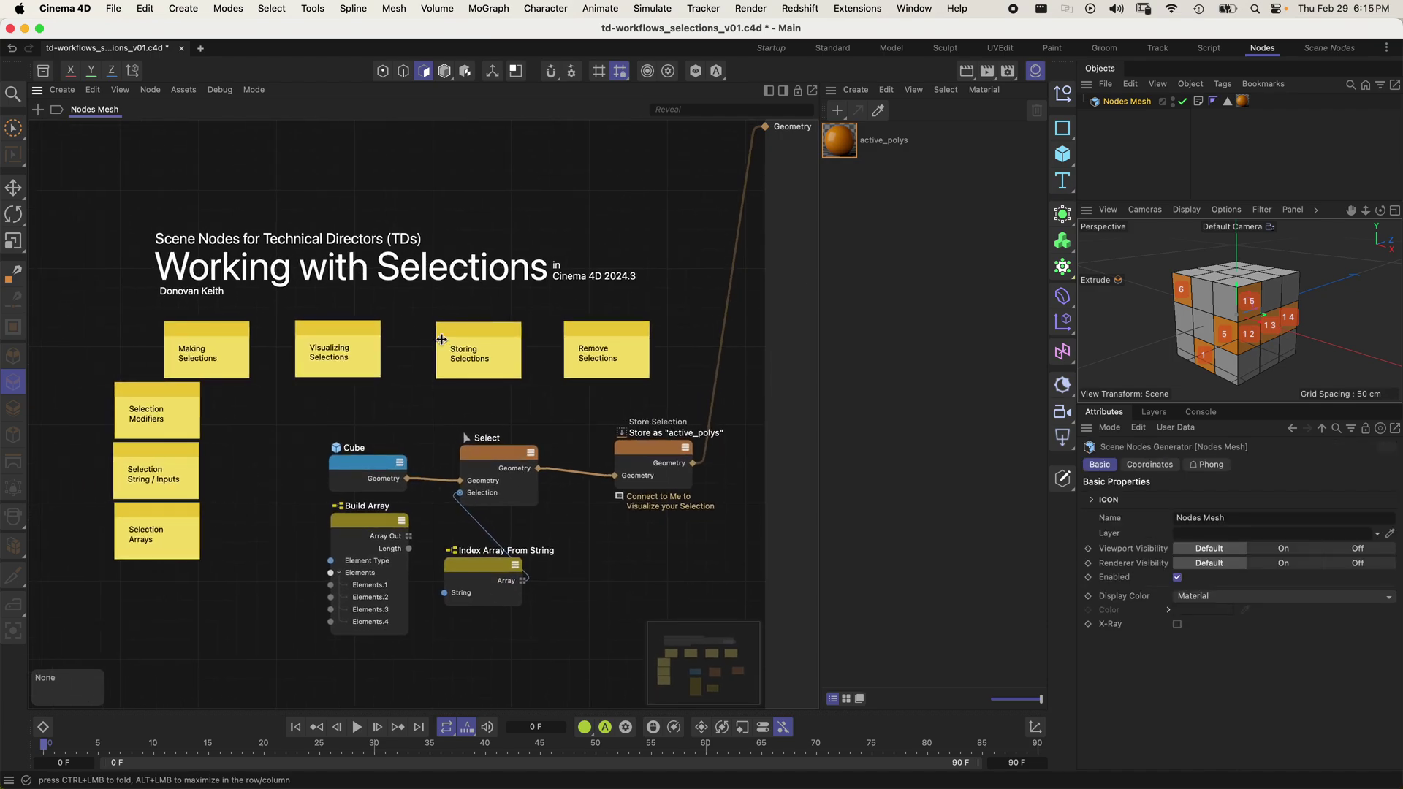
{"action": "left_click", "coordinate": [614, 361]}
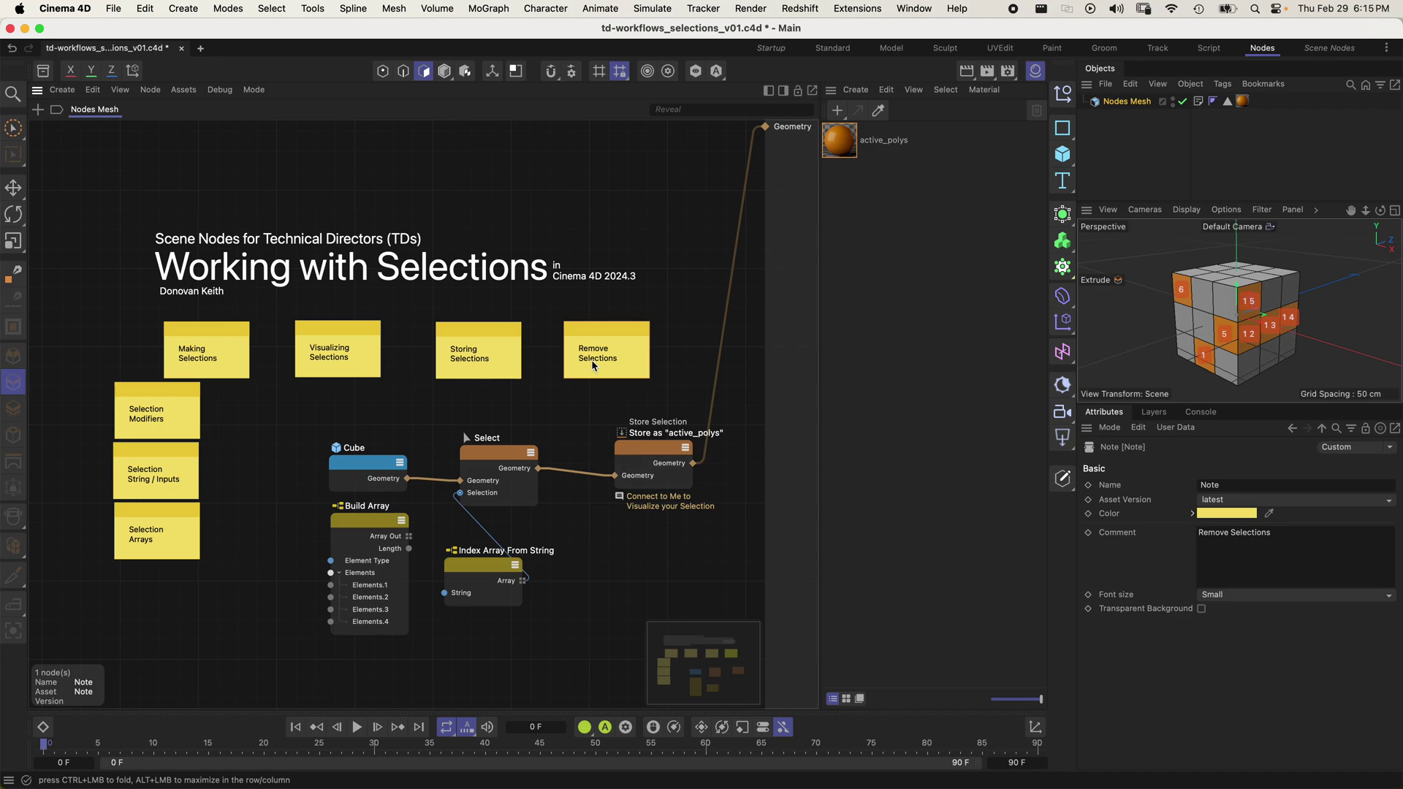
{"action": "left_click", "coordinate": [573, 551]}
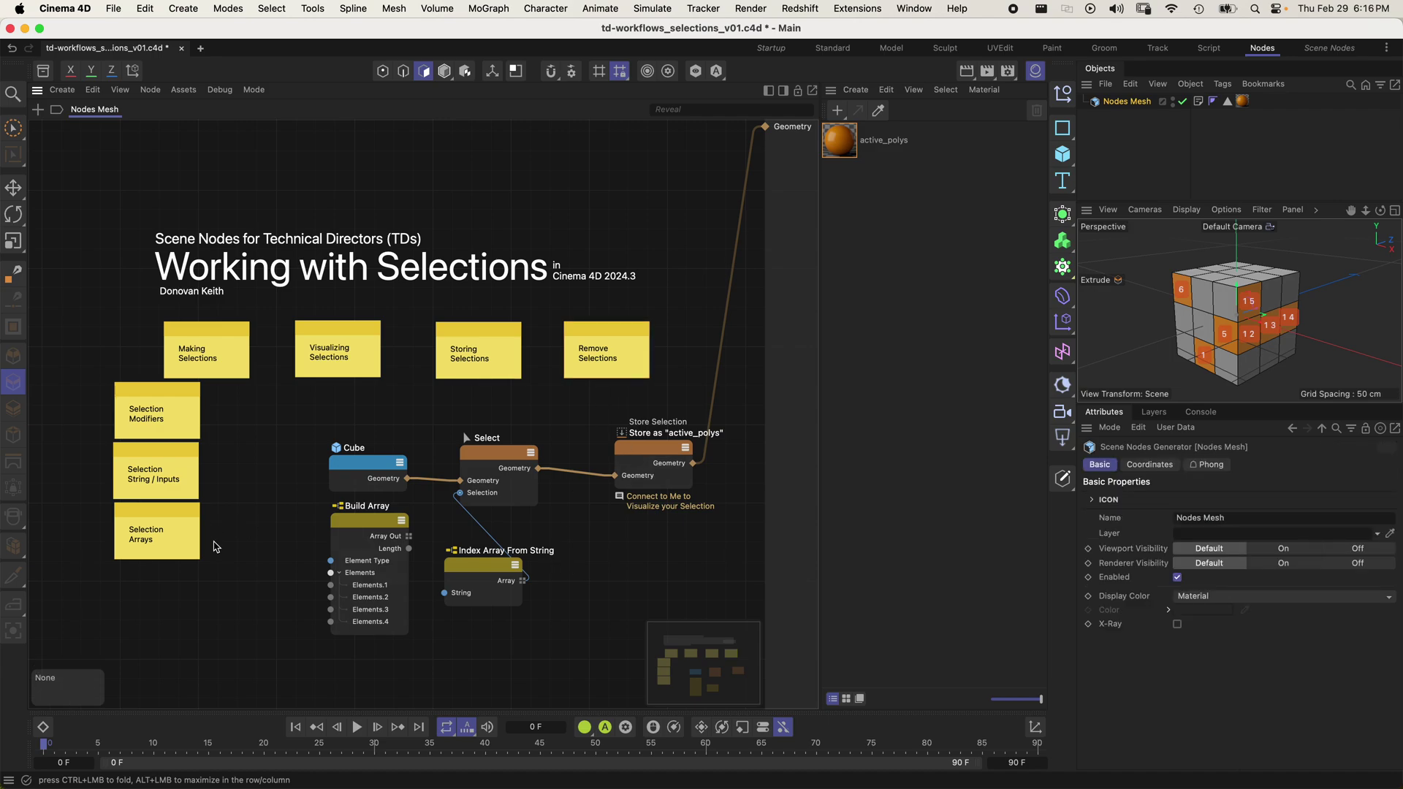